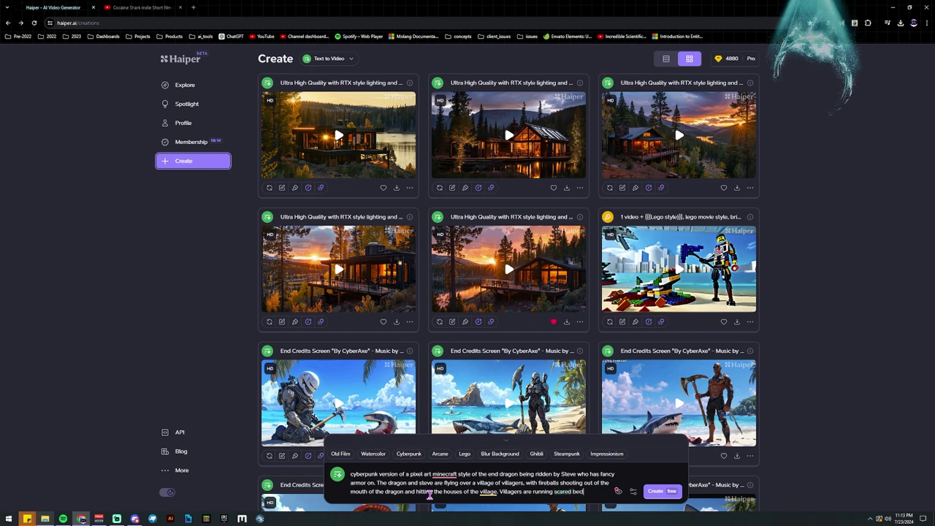
Generate a video from the cyberpunk pixel art Minecraft prompt of Steve riding the end dragon over a village
key("Return")
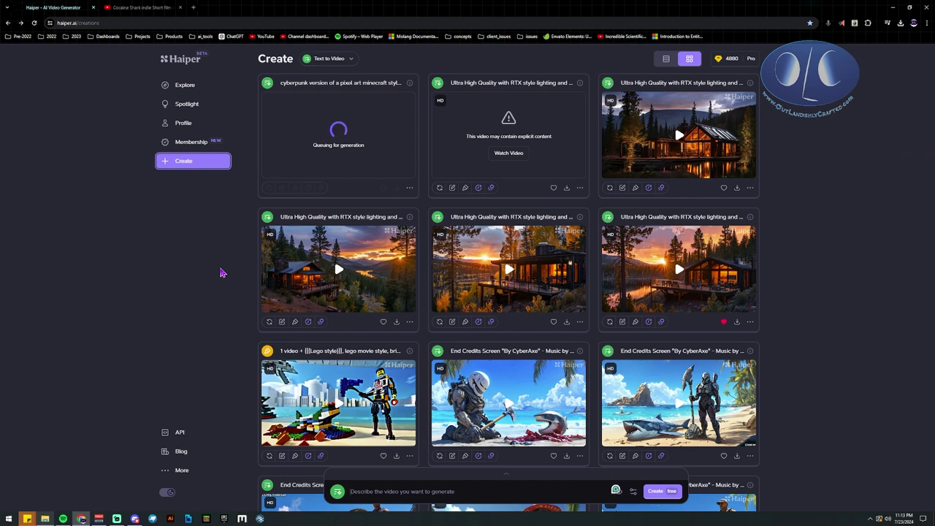
Browse the earlier creations and reveal the hidden cocaine shark nightmare videos
scroll(605, 361, "down", 5)
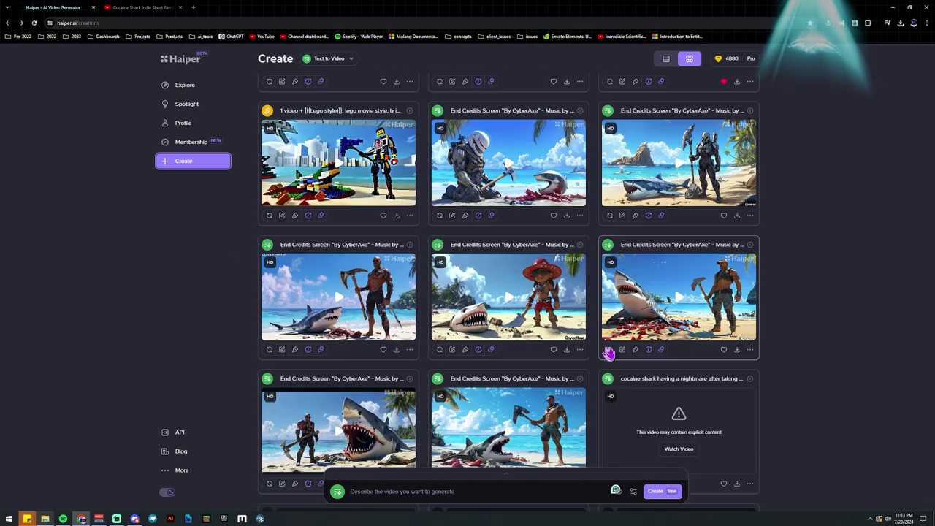
scroll(605, 361, "down", 3)
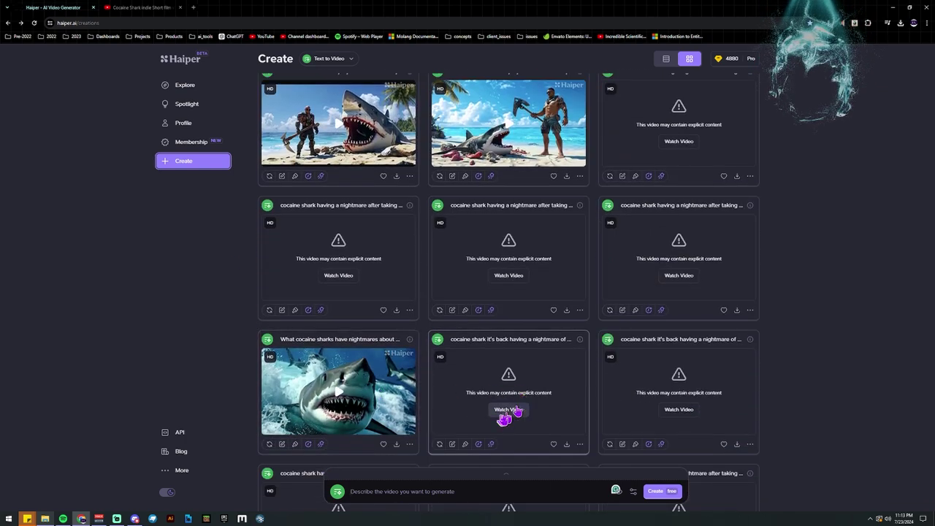
scroll(526, 410, "down", 1)
left_click(711, 355)
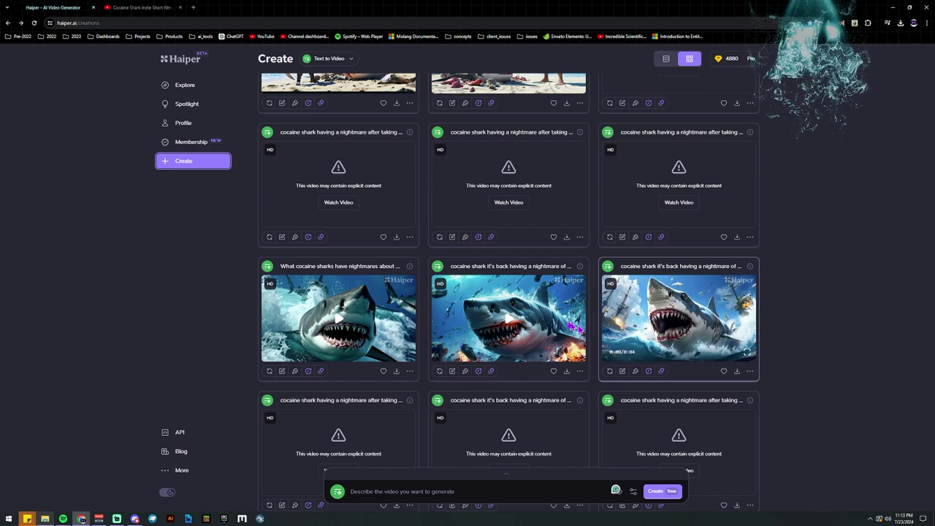
scroll(539, 322, "down", 1)
scroll(444, 386, "down", 1)
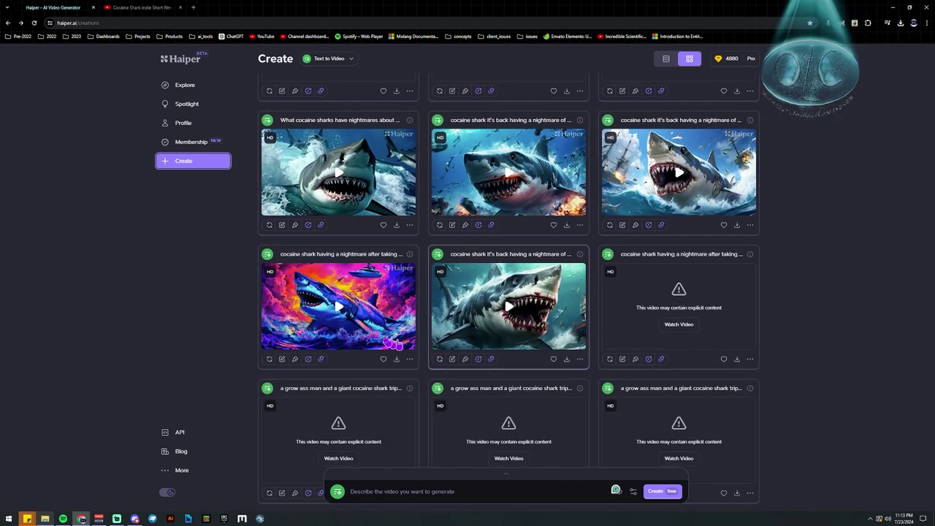
left_click(677, 325)
scroll(555, 307, "down", 1)
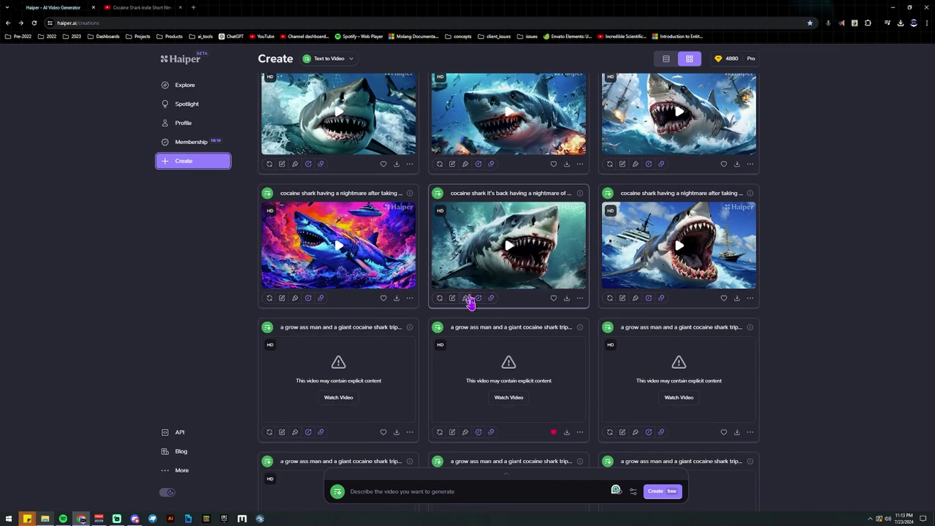
Reveal the liked after-party cocaine shark video, view it with its prompt details, and close it
scroll(498, 329, "down", 1)
left_click(508, 327)
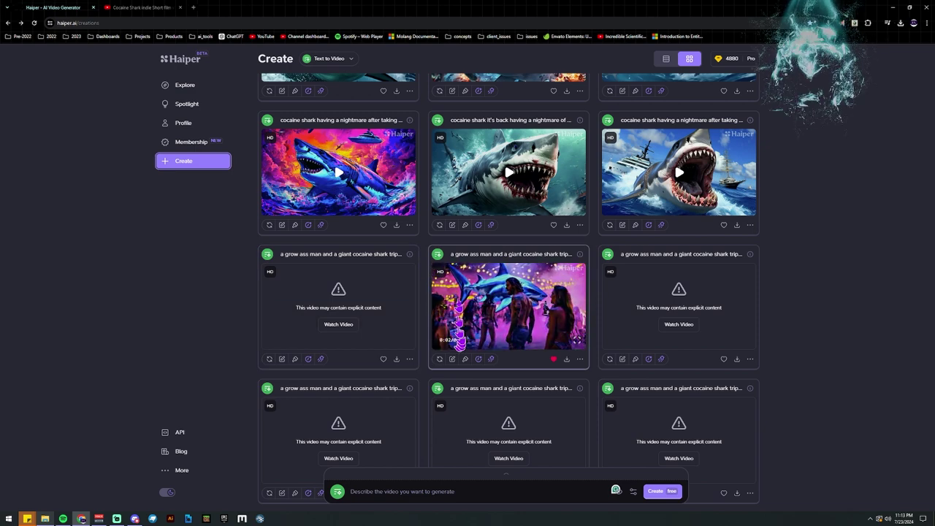
left_click(523, 318)
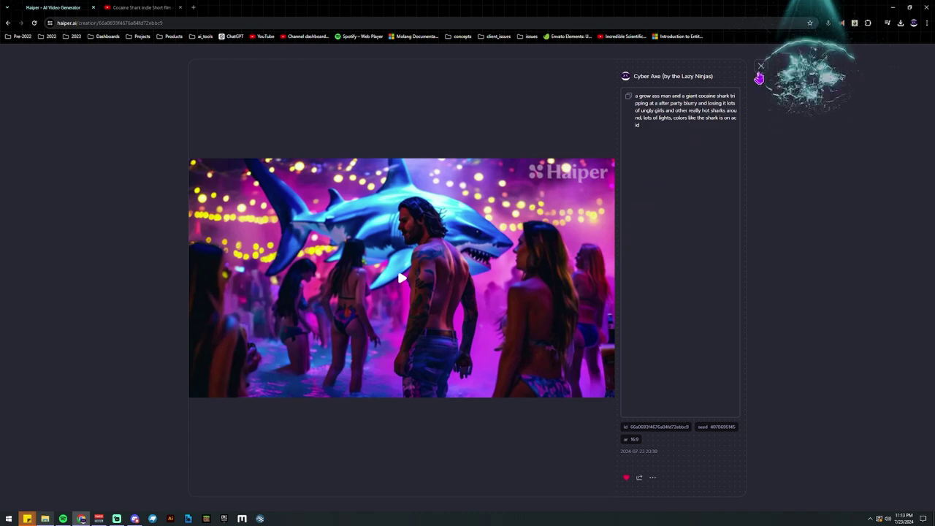
left_click(759, 77)
scroll(448, 343, "up", 5)
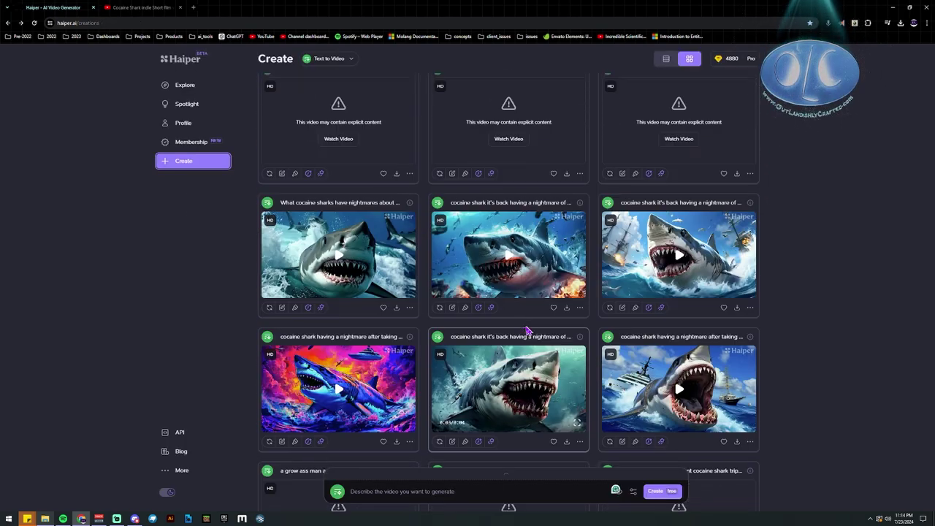
scroll(559, 252, "up", 5)
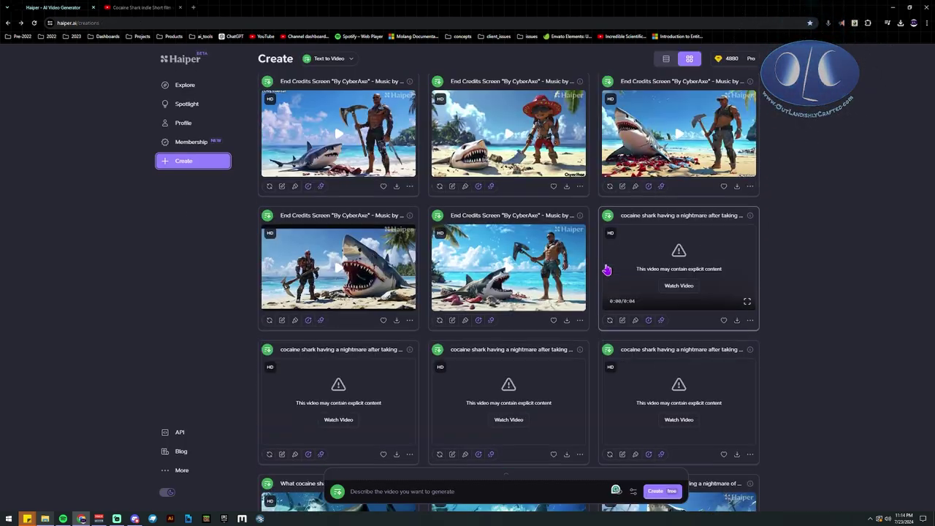
scroll(603, 281, "up", 2)
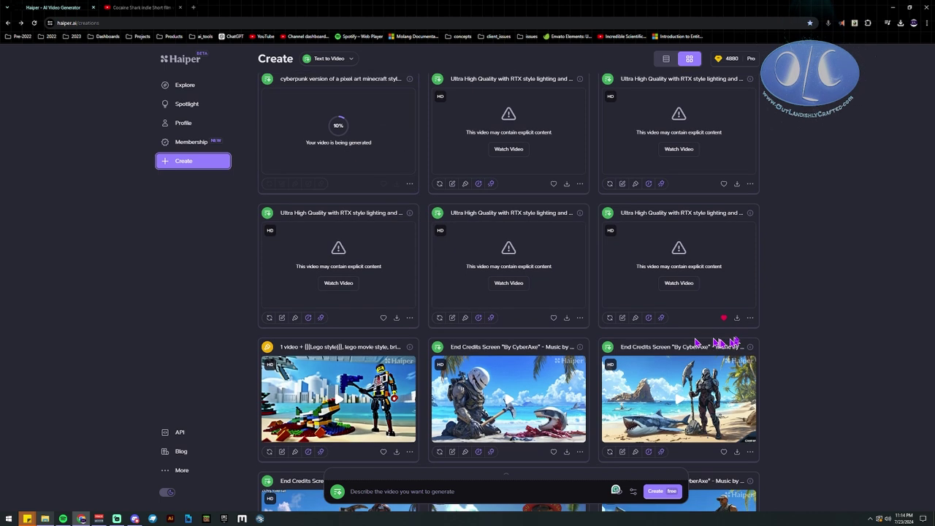
scroll(744, 331, "down", 2)
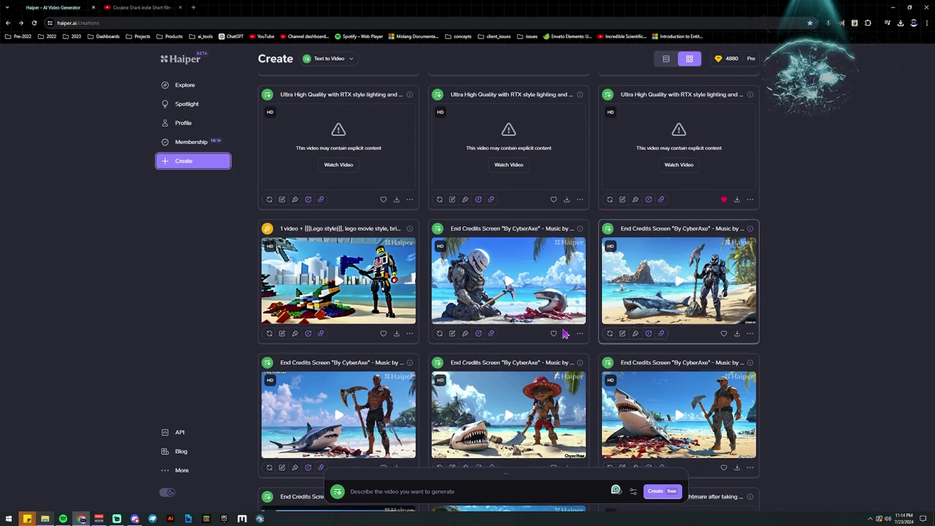
scroll(547, 310, "down", 1)
scroll(346, 329, "up", 3)
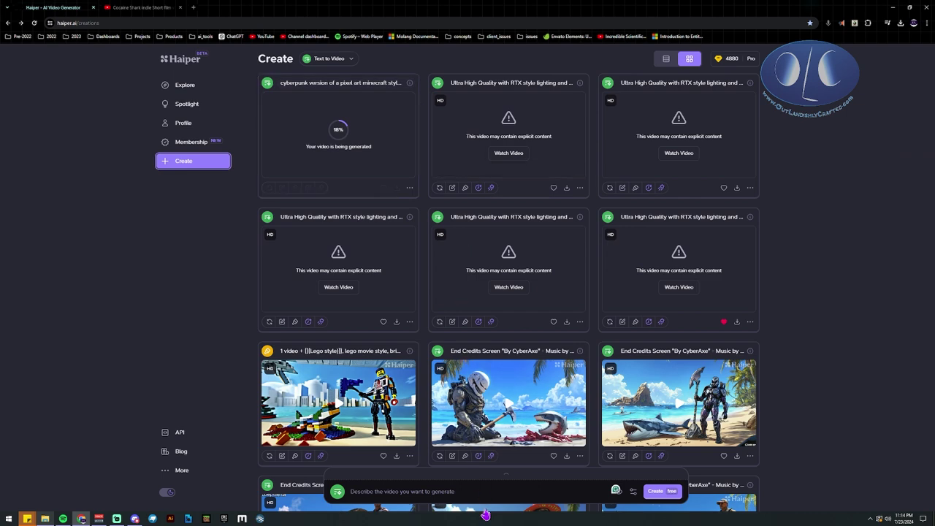
Copy the prompt from the cyberpunk Minecraft video's info and paste it as a new video prompt
left_click(405, 84)
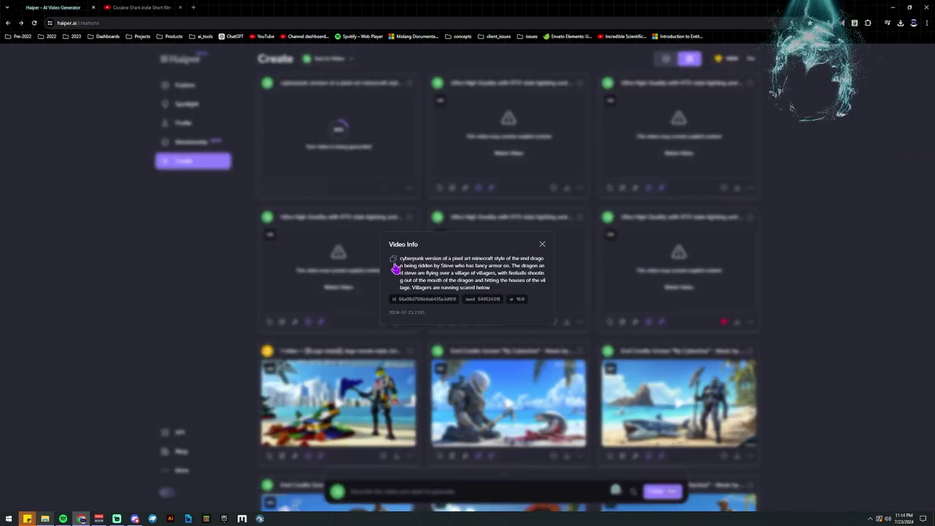
left_click(542, 244)
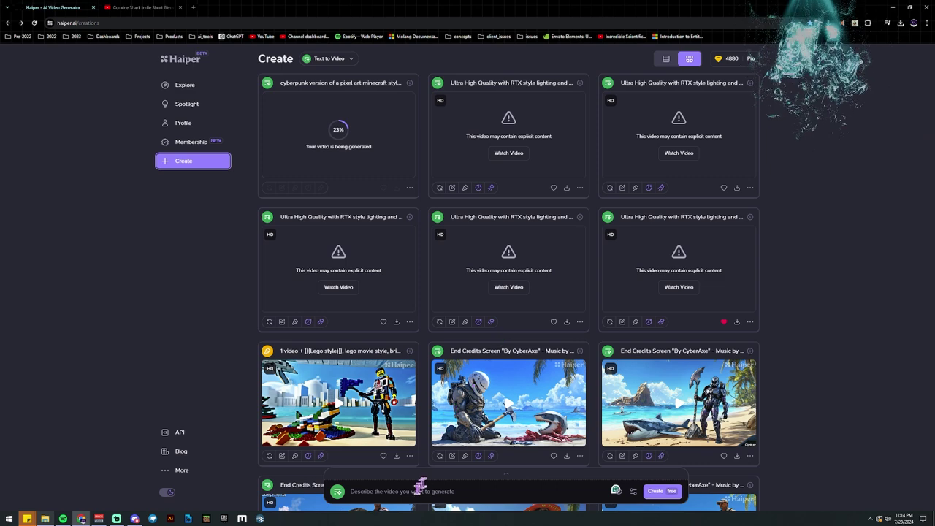
type("cyberpunk version of a pixel art minecraft style of the end dragon being ridden by Steve who has fancy armor on. The dragon and steve are flying over a village of villagers, with fireballs shooting out of the mouth of the dragon and hitting the houses of the village. Villagers are running scared below")
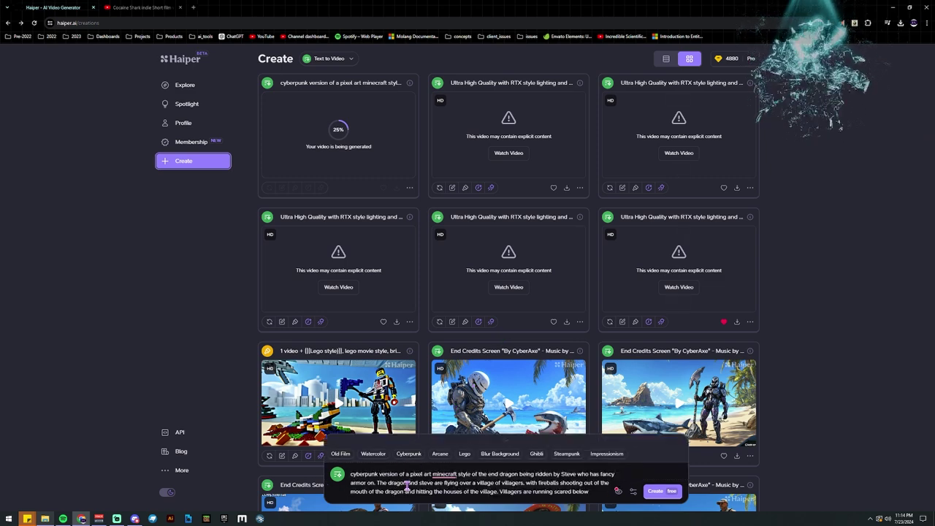
Replace "cyberpunk" with "steampunk" in the prompt and generate the video
left_click_drag(379, 473, 351, 476)
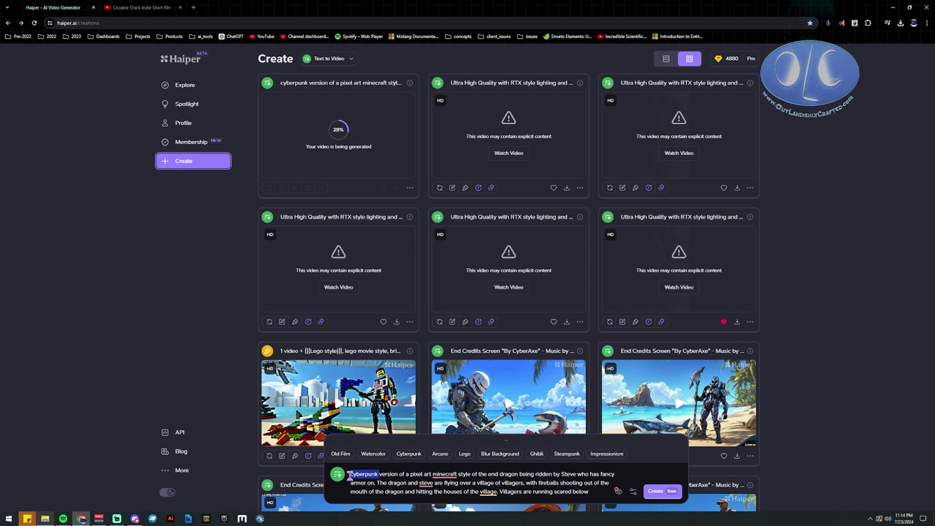
type("Tteam")
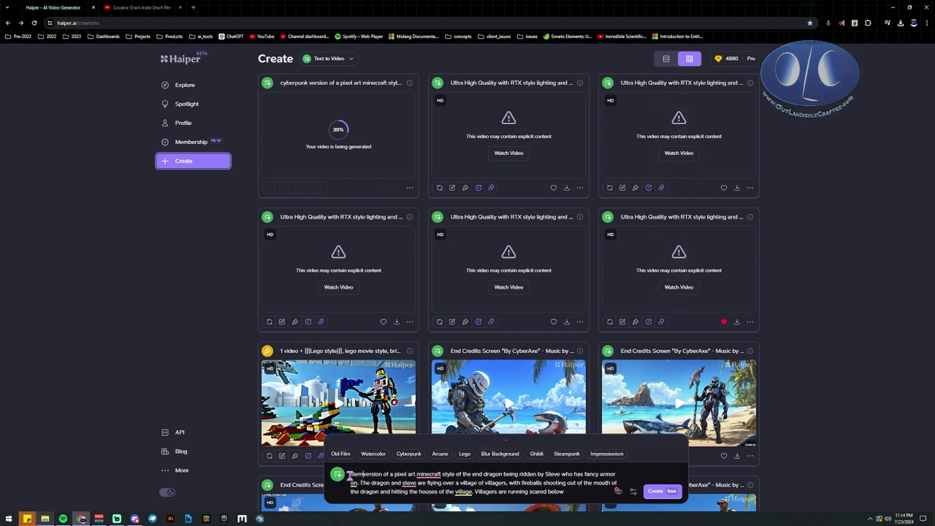
type("p")
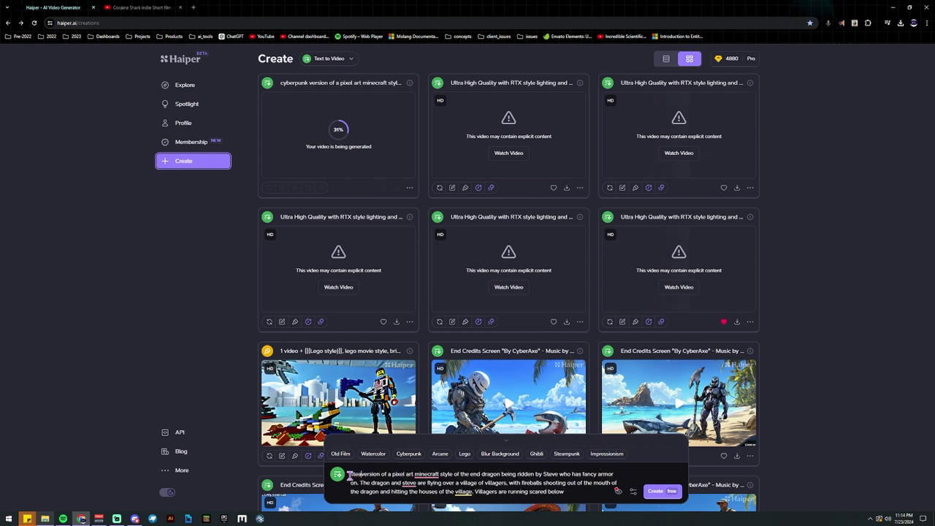
type("unk")
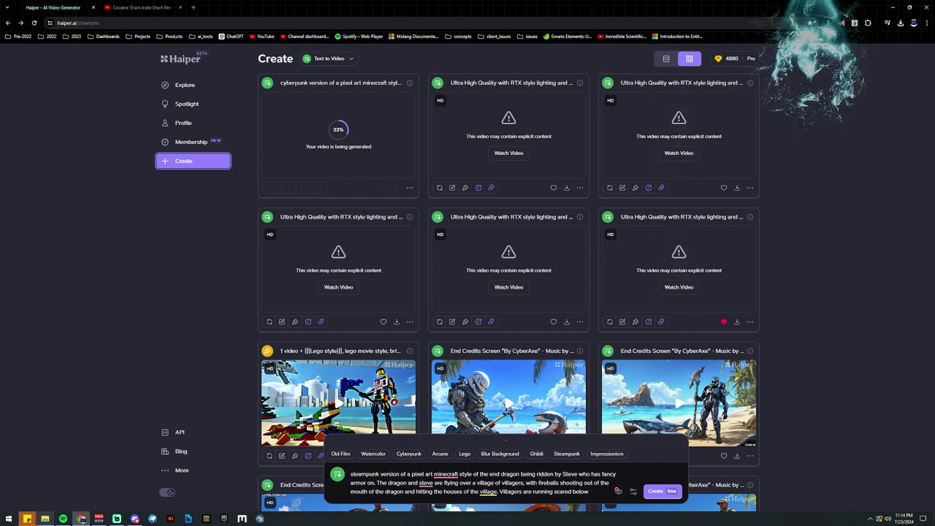
left_click(655, 491)
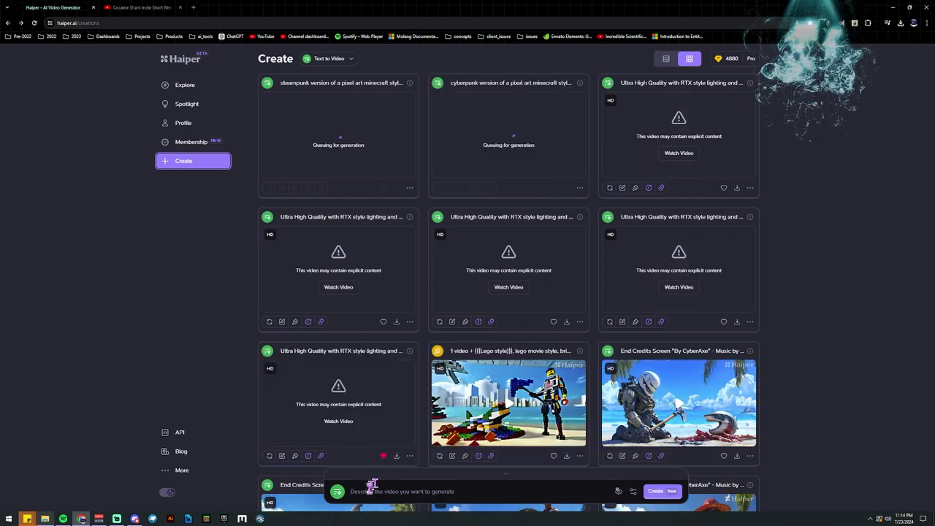
Paste the cyberpunk prompt again, change its first word to "spaceage", and generate the video
left_click(374, 485)
type("cyberpunk version of a pixel art minecraft style of the end dragon being ridden by Steve who has fancy armor on the dragon and steve are flying over a village of villagers, with fireballs shooting out of the mouth of the dragon and hitting the houses of the village. Villagers are running scared below")
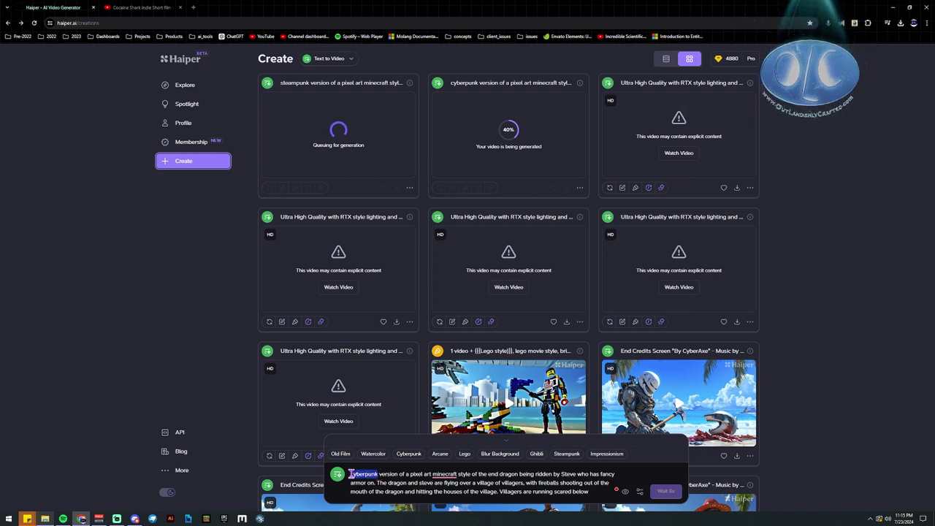
type("Spaceage")
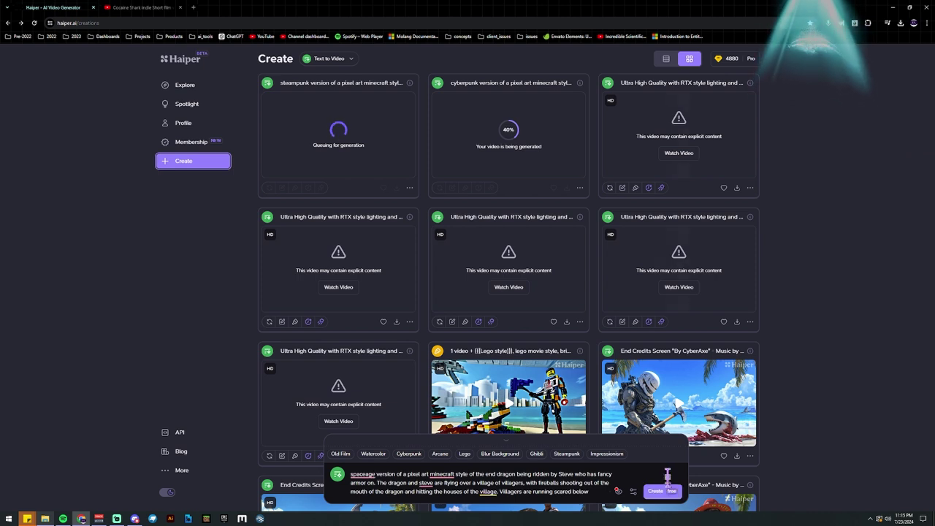
left_click(663, 489)
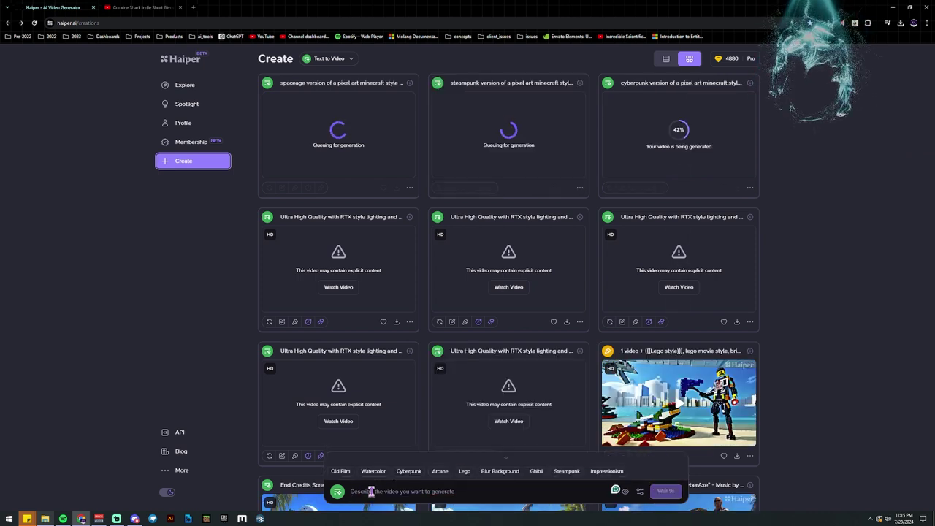
Reuse the copied prompt with "cyberpunk" replaced by "1000 years from now" and generate the video
type("cyberpunk version of a pixel art minecraft style of the end dragon being ridden by Steve who has fancy armor on the dragon and steve are flying over a village of villagers, with fireballs shooting out of the mouth of the dragon and hitting the houses of the village. Villagers are running scared below")
left_click_drag(378, 474, 328, 471)
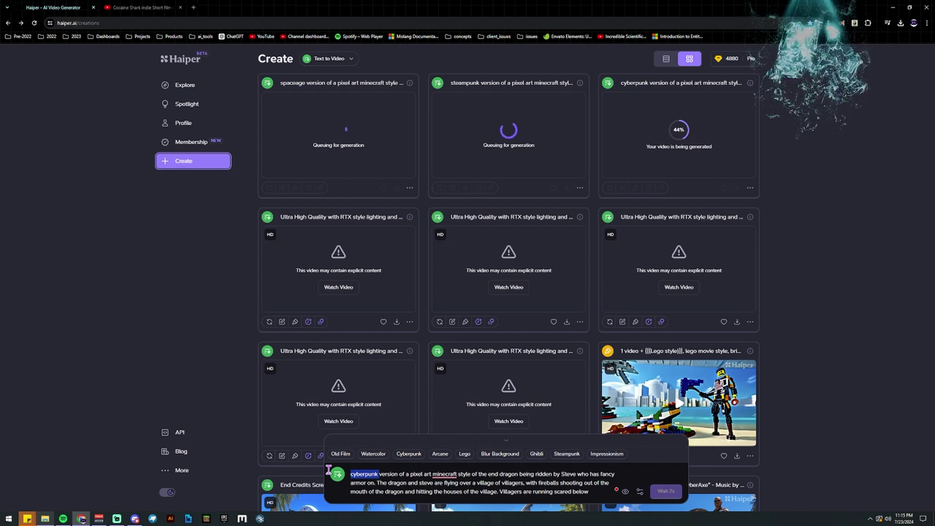
type("1000 years from now")
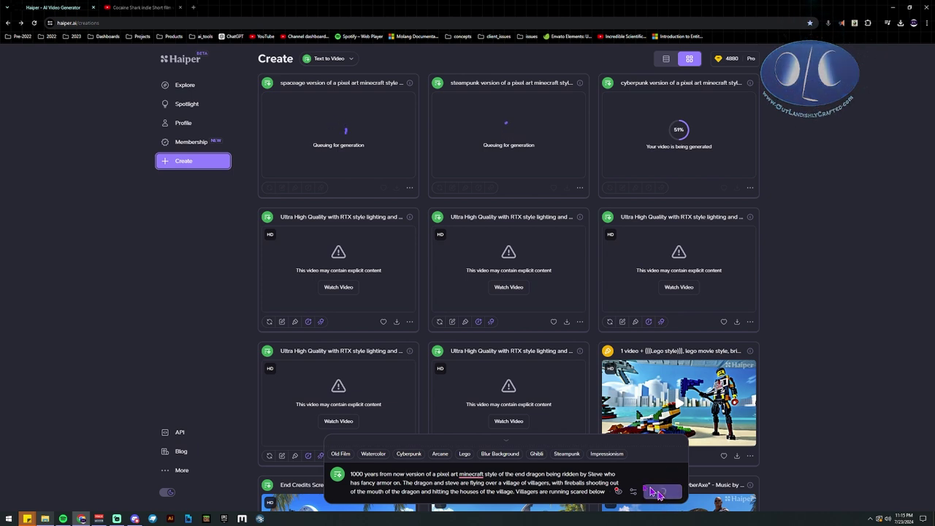
left_click(661, 490)
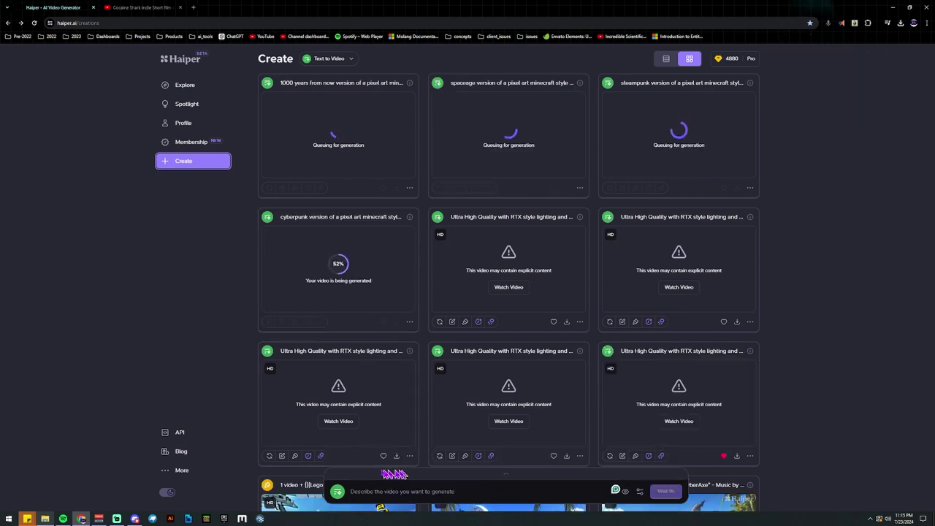
Generate a "Heaven" version of the copied Minecraft dragon prompt by substituting that word for "cyberpunk"
left_click(355, 491)
type("cyberpunk version of a pixel art minecraft style of the end dragon being ridden by Steve who has fancy armor on. The dragon and steve are flying over a village of villagers, with fireballs shooting out of the mouth of the dragon and hitting the houses of the village. Villagers are running scared below")
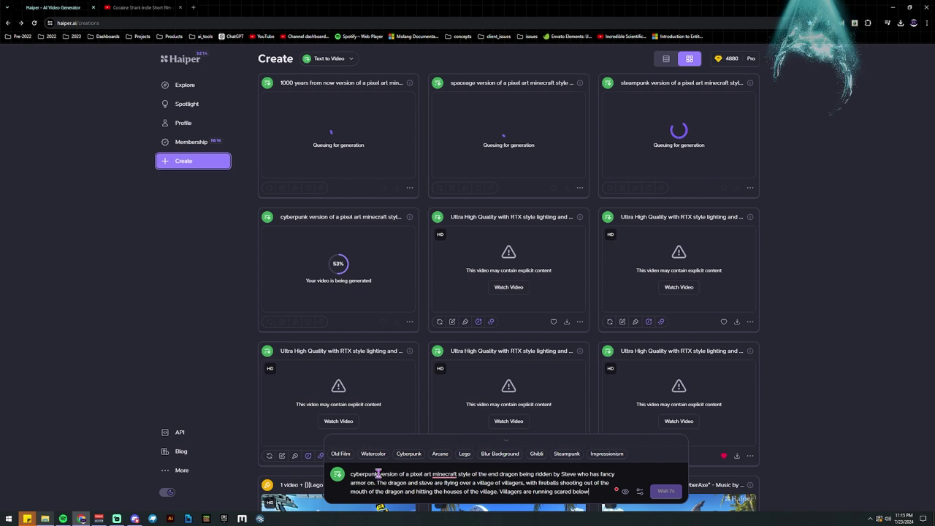
left_click_drag(378, 474, 335, 476)
type("Heave")
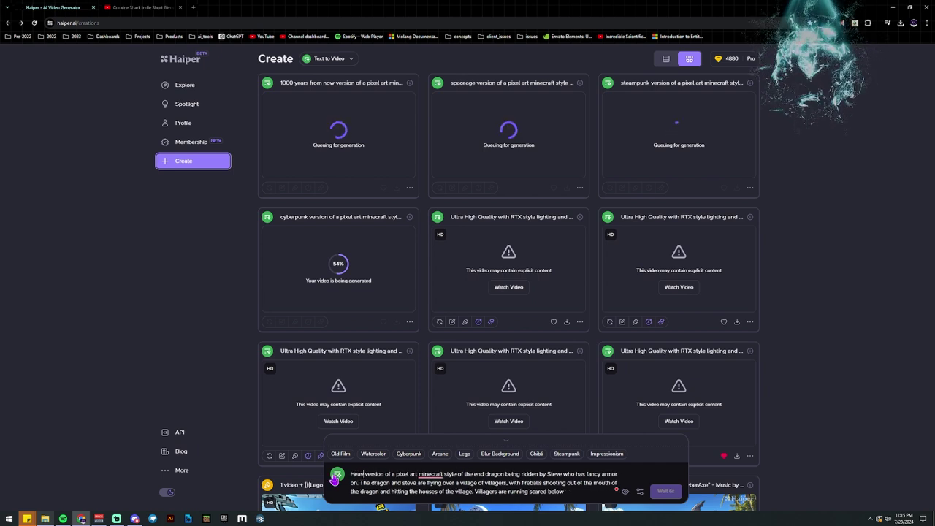
type("n")
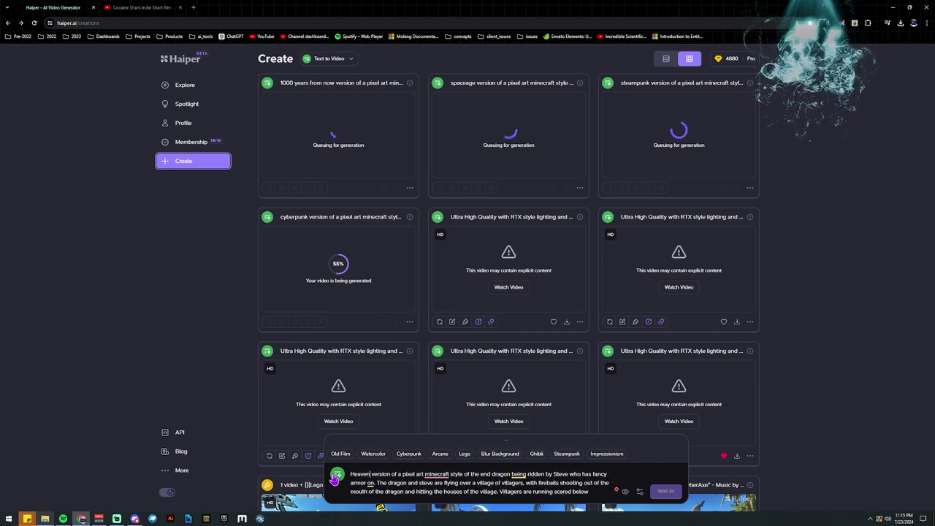
left_click(661, 490)
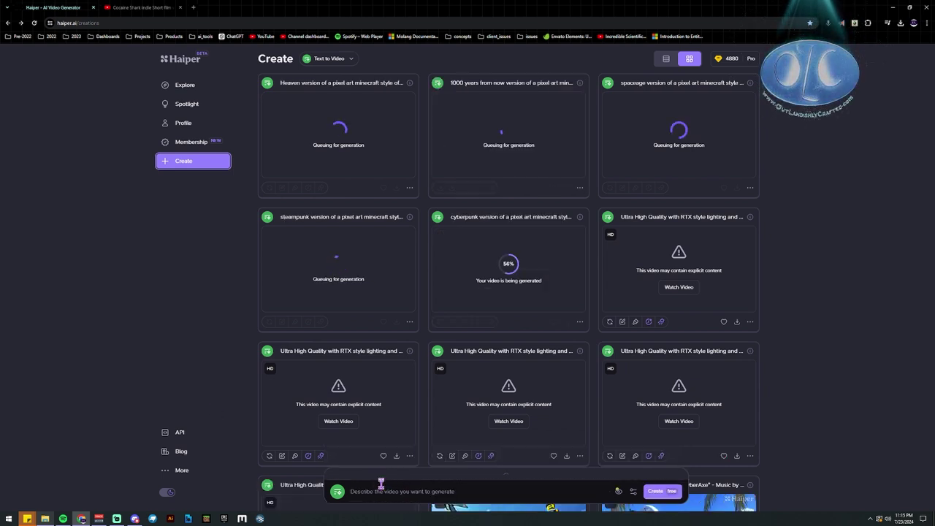
Paste the copied dragon prompt, replace "cyberpunk" with "The very First", and generate the video
left_click(380, 482)
type("cyberpunk version of a pixel art minecraft style of the end dragon being ridden by Steve who has fancy armor on. The dragon and steve are flying over a village of villagers, with fireballs shooting out of the mouth of the dragon and hitting the houses of the village. Villagers are running scared below")
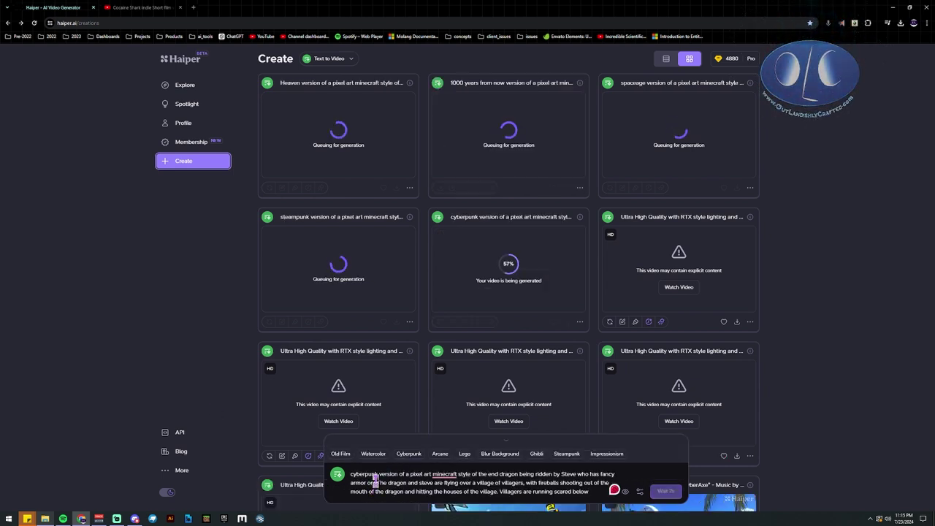
left_click_drag(375, 474, 340, 476)
key("BackSpace")
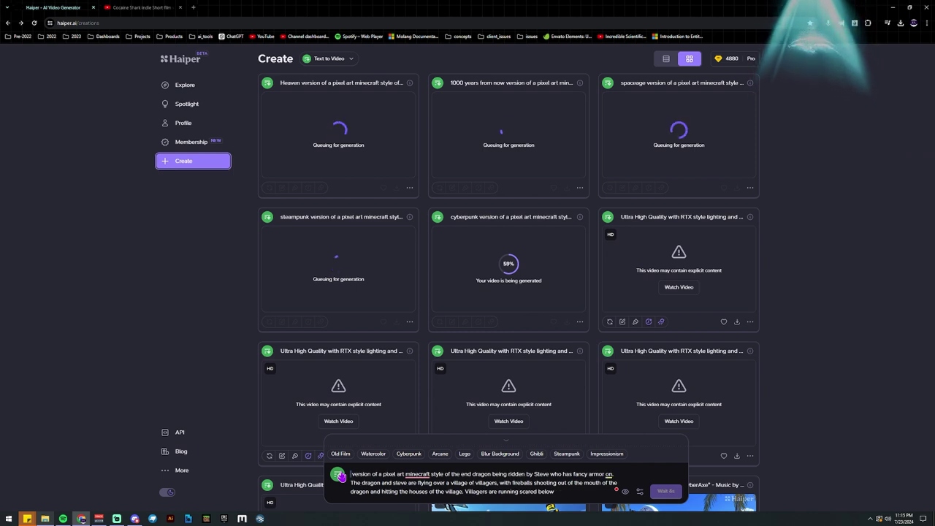
type("First")
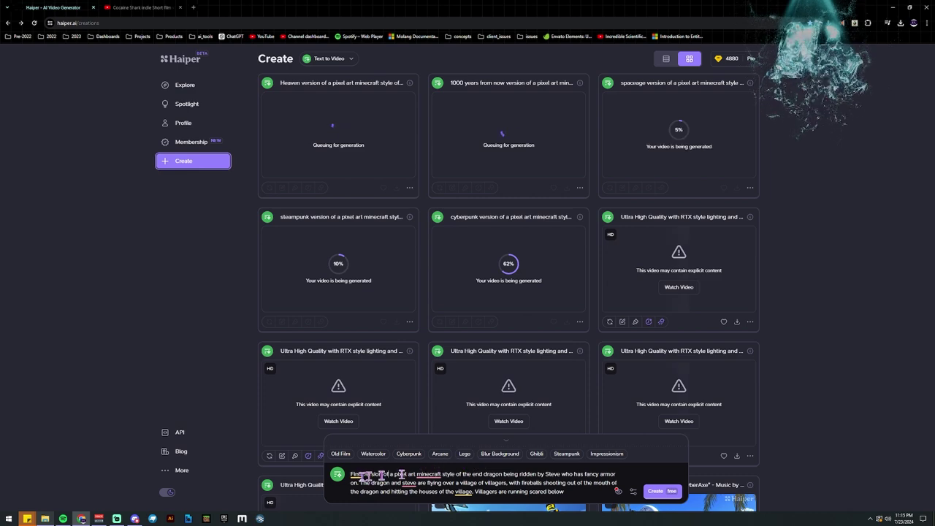
right_click(353, 475)
left_click(373, 472)
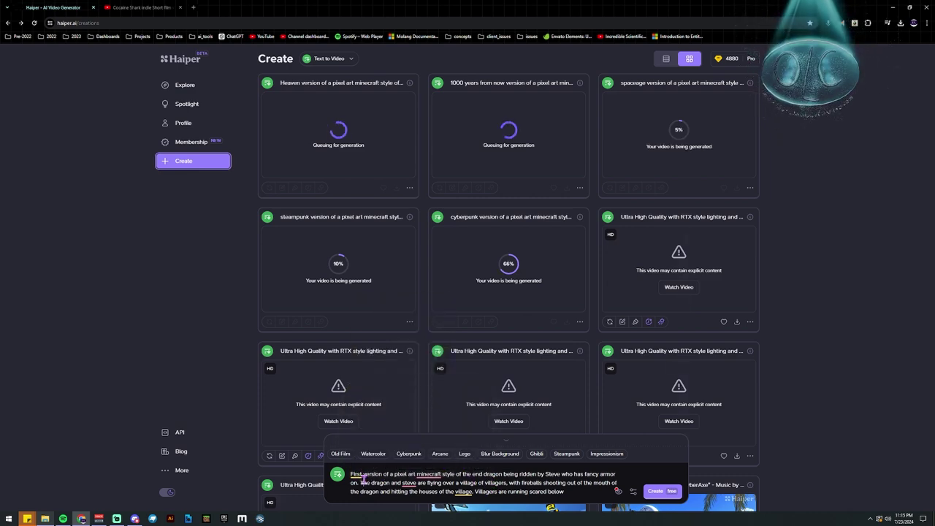
type("The ")
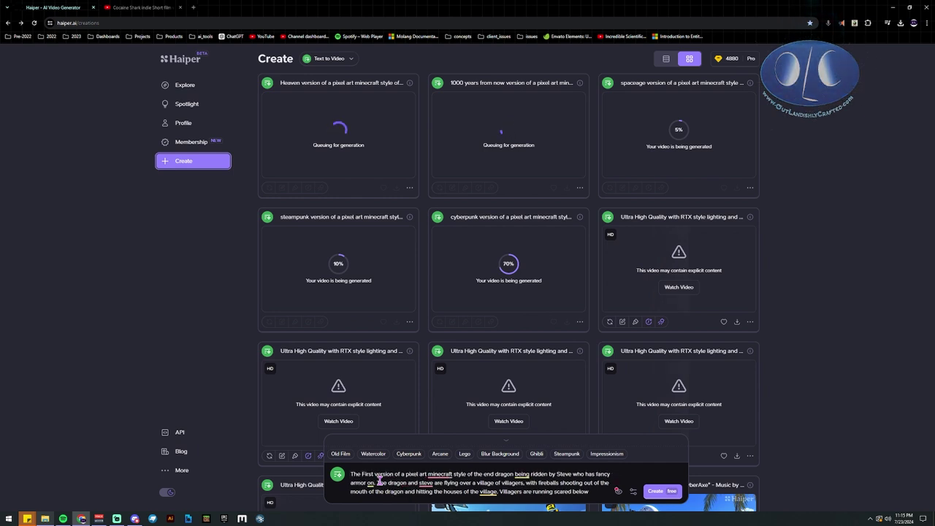
type("very")
left_click(392, 482)
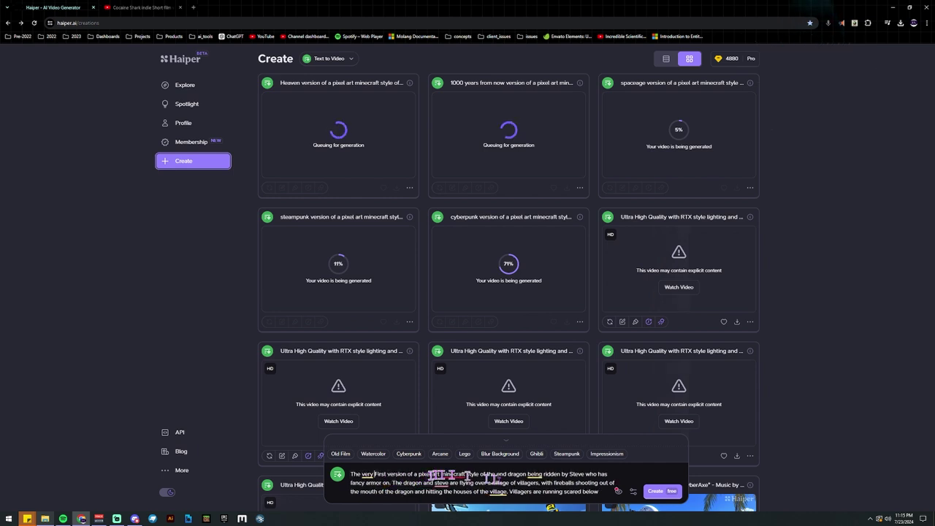
left_click(661, 490)
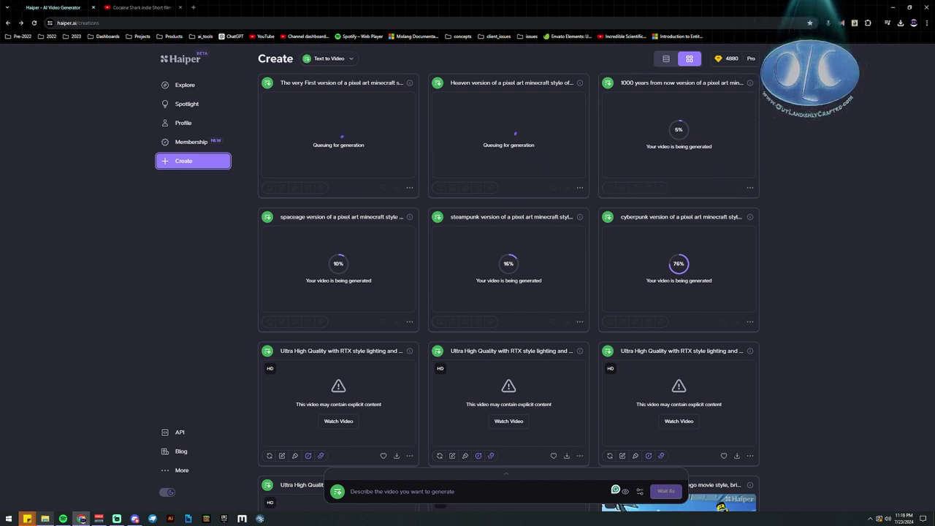
Watch the finished cyberpunk dragon video in full screen and return to the creations page
key("alt+Tab")
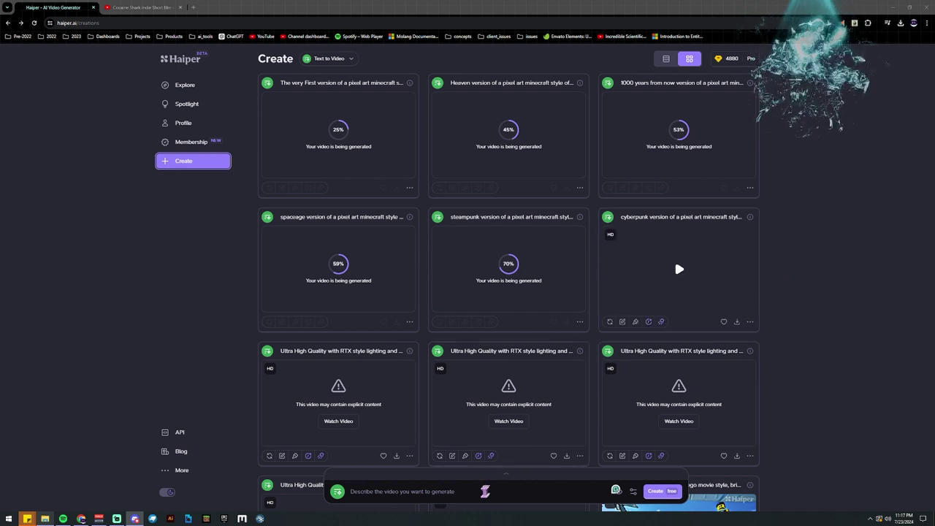
mouse_move(742, 305)
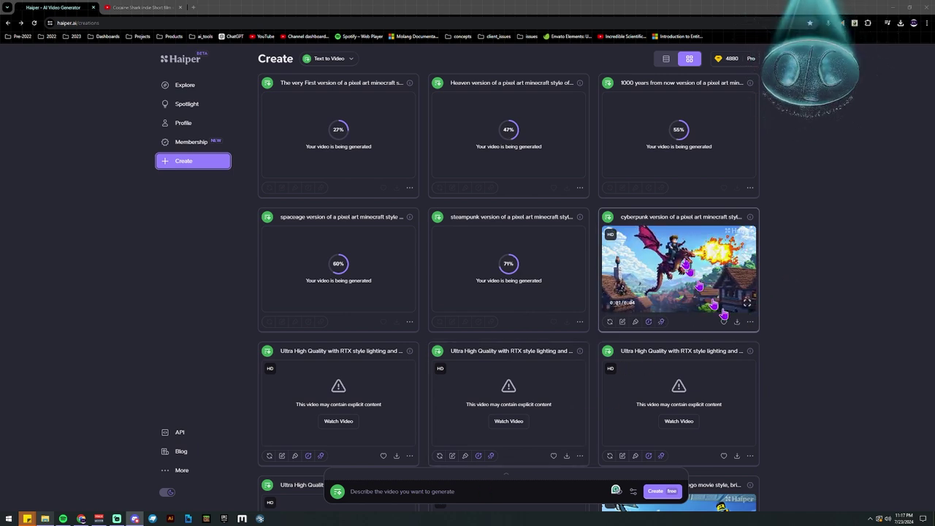
left_click(744, 303)
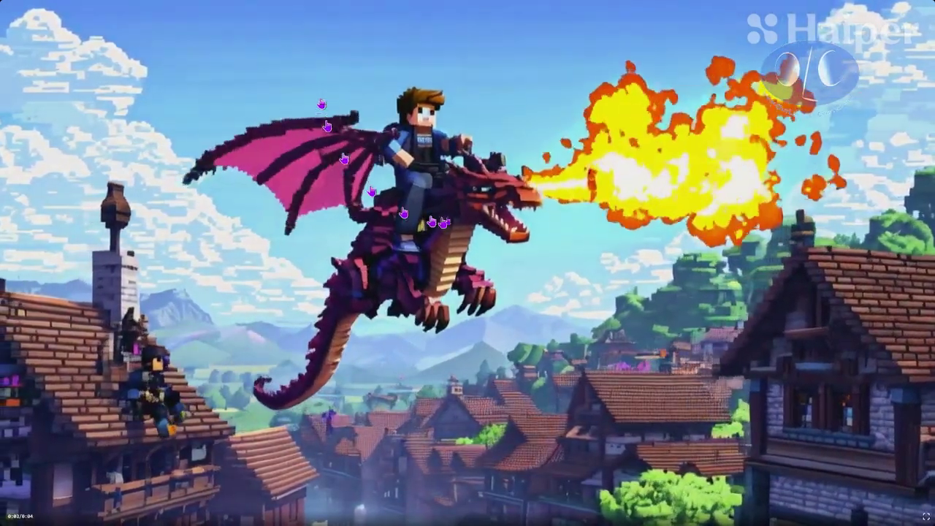
key("Escape")
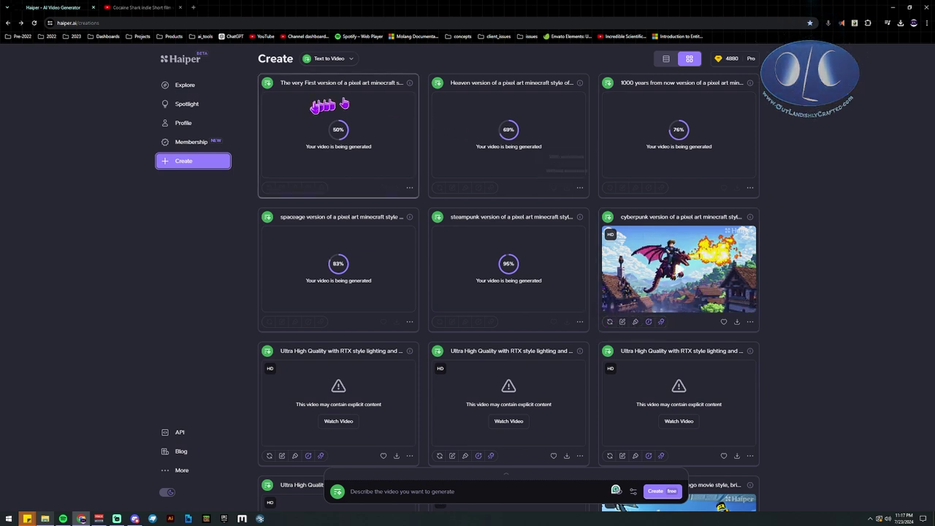
Regenerate the cyberpunk video with the same input
mouse_move(632, 306)
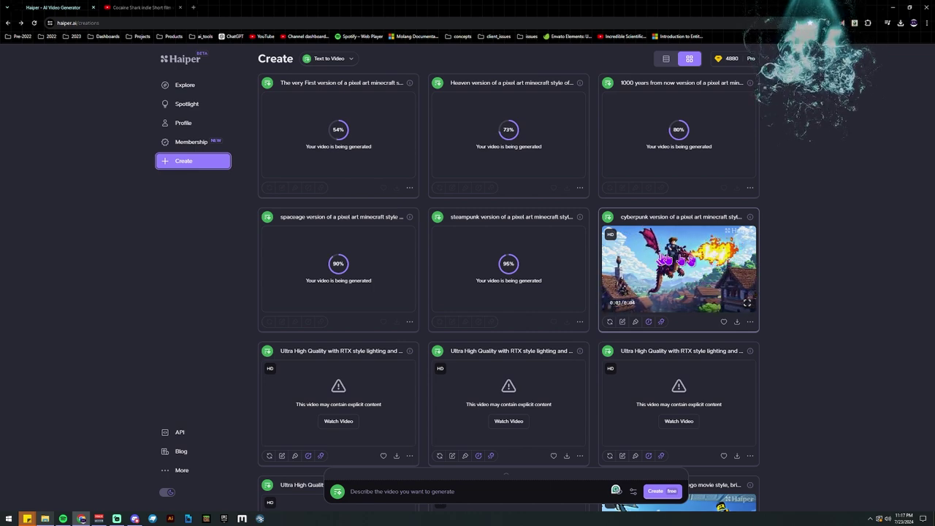
left_click(610, 323)
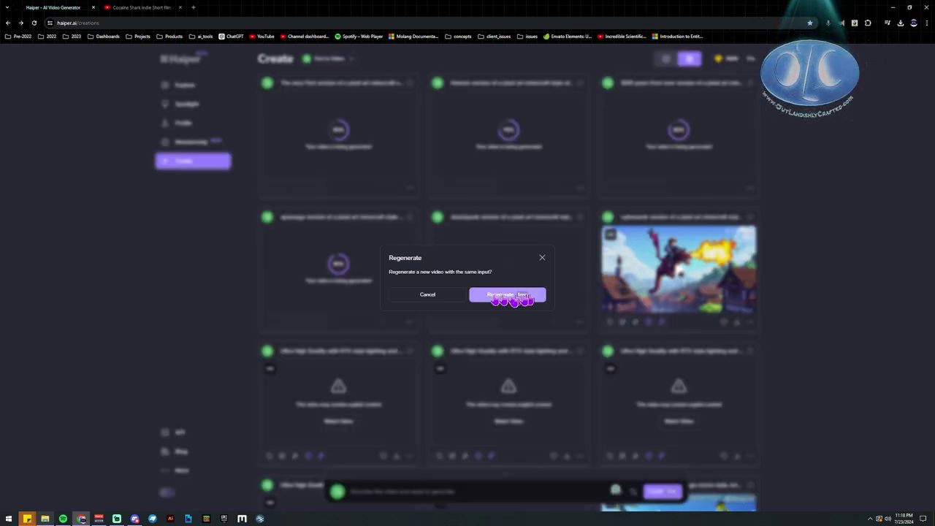
left_click(509, 300)
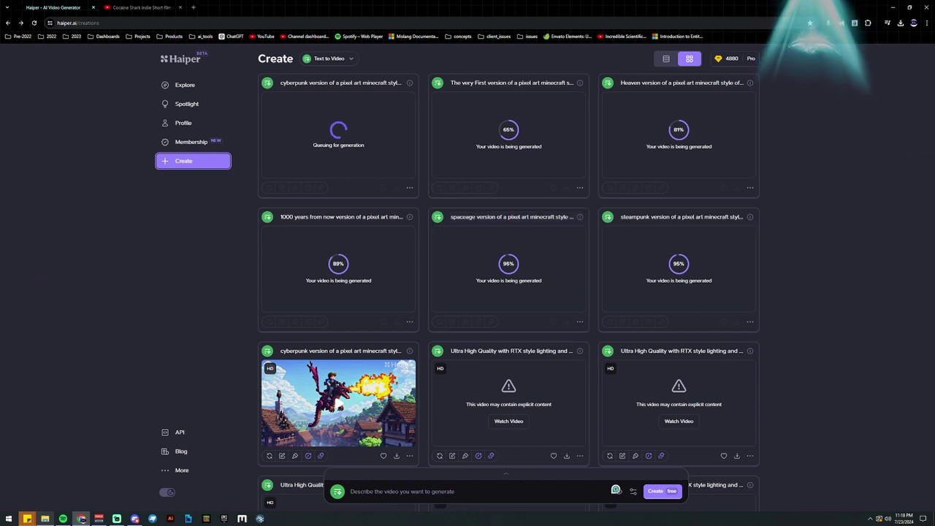
key("alt+Tab")
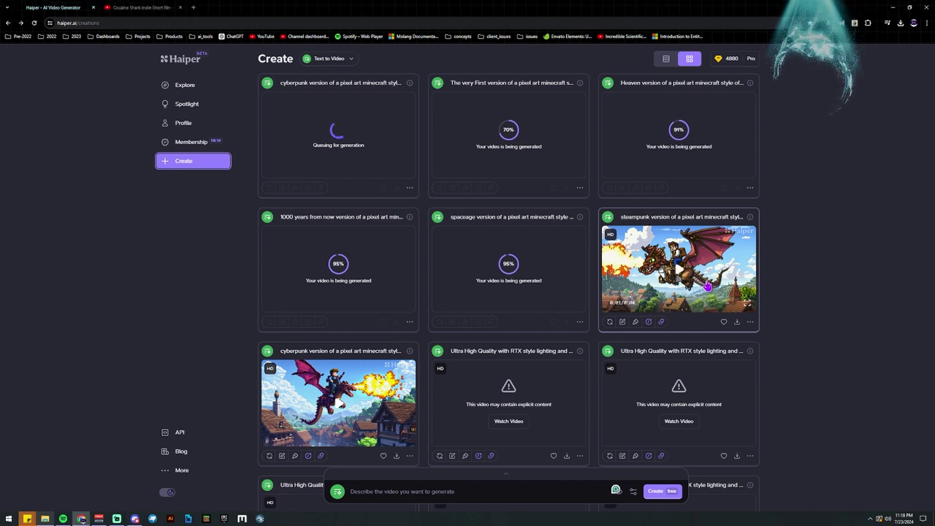
Open the finished steampunk dragon video, replay it, and close its detail view
left_click(706, 286)
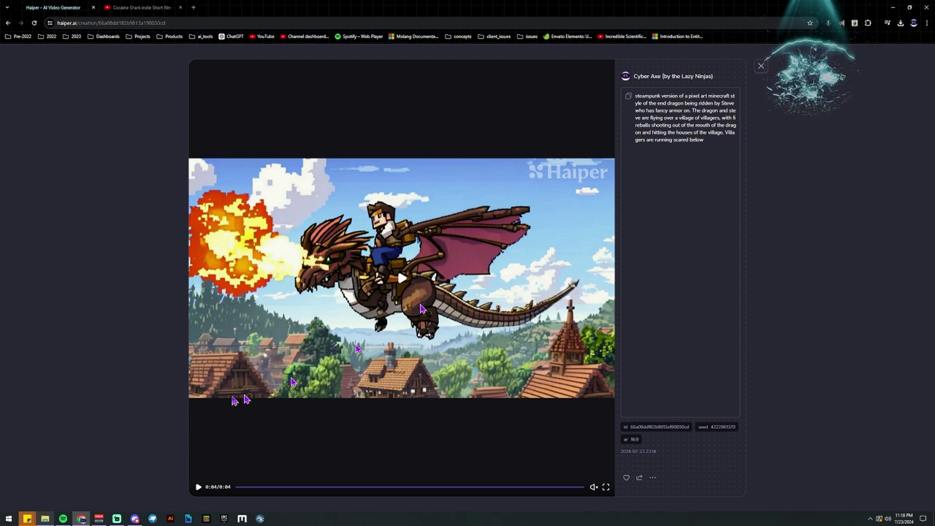
left_click(198, 487)
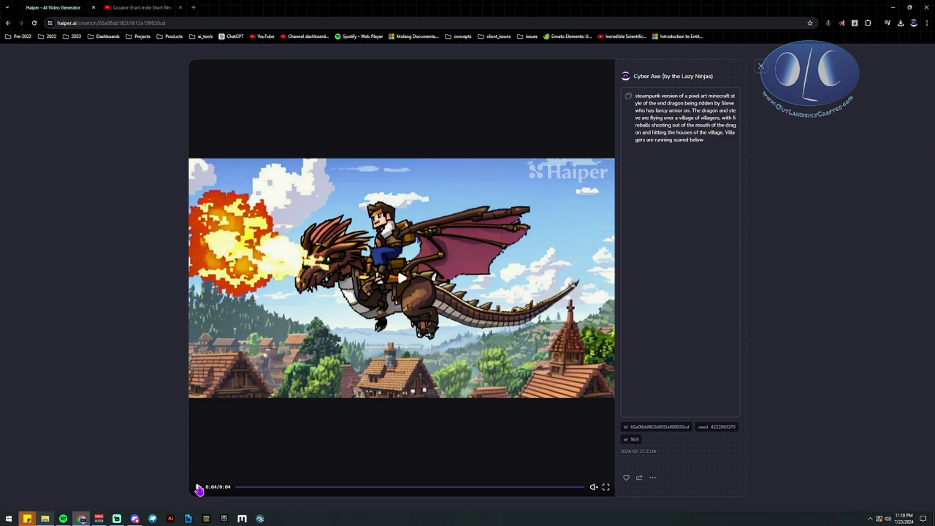
left_click(199, 487)
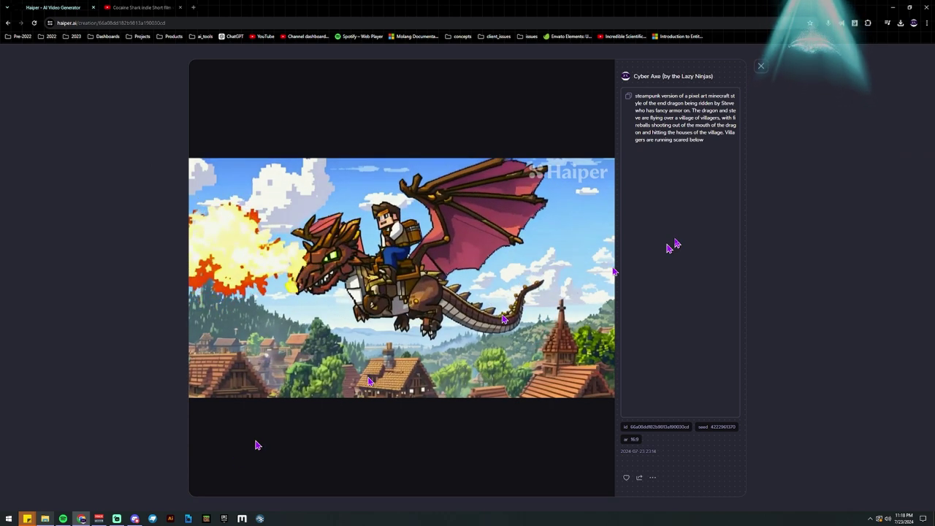
left_click(761, 65)
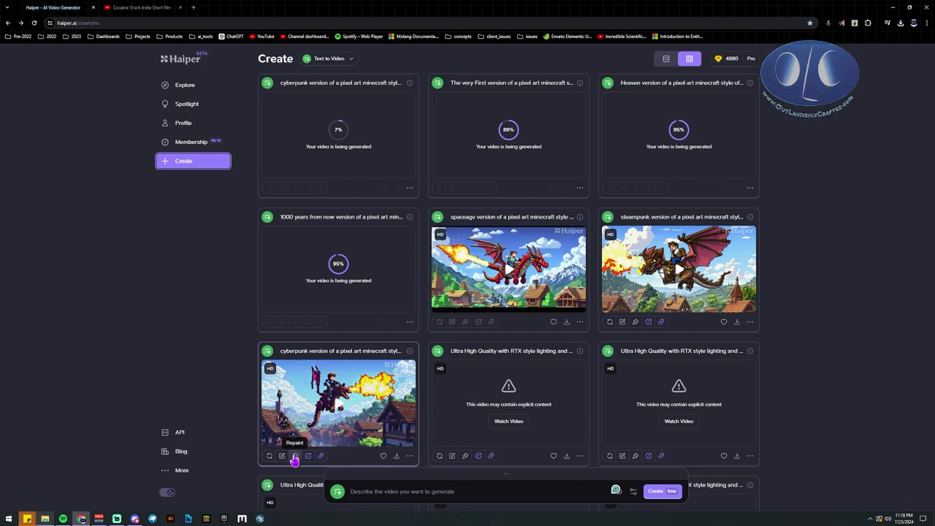
Open the finished cyberpunk video for Repaint
left_click(294, 456)
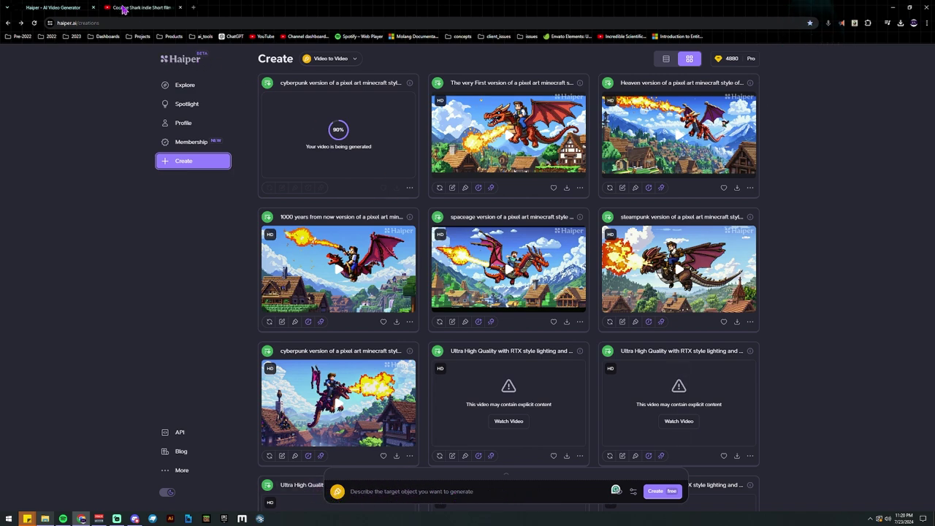
Open ChatGPT in a new tab and paste the prompt copied from the spaceage video's info in Haiper into its message
left_click(193, 7)
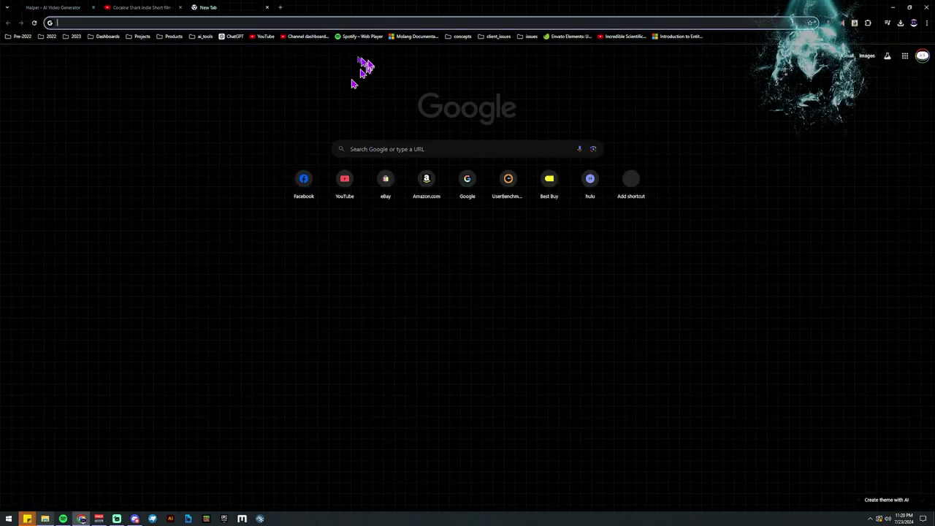
left_click(64, 8)
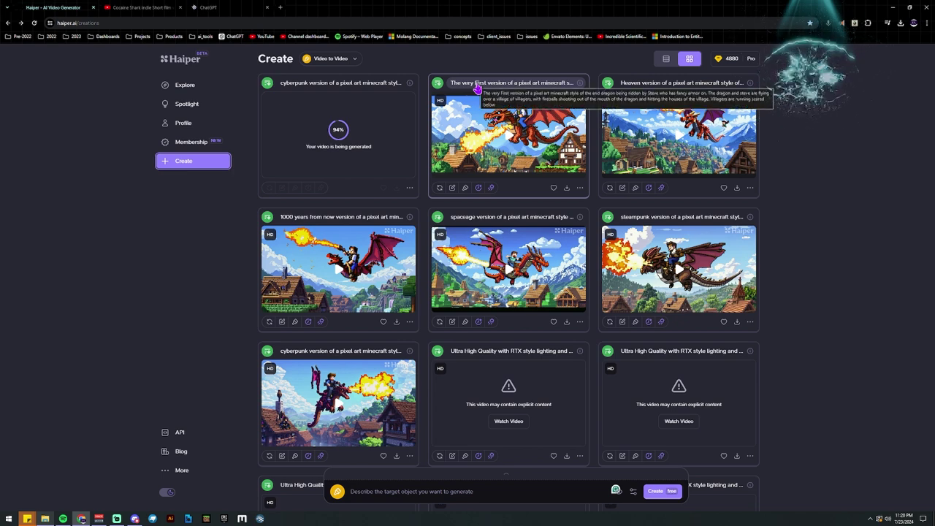
left_click(469, 218)
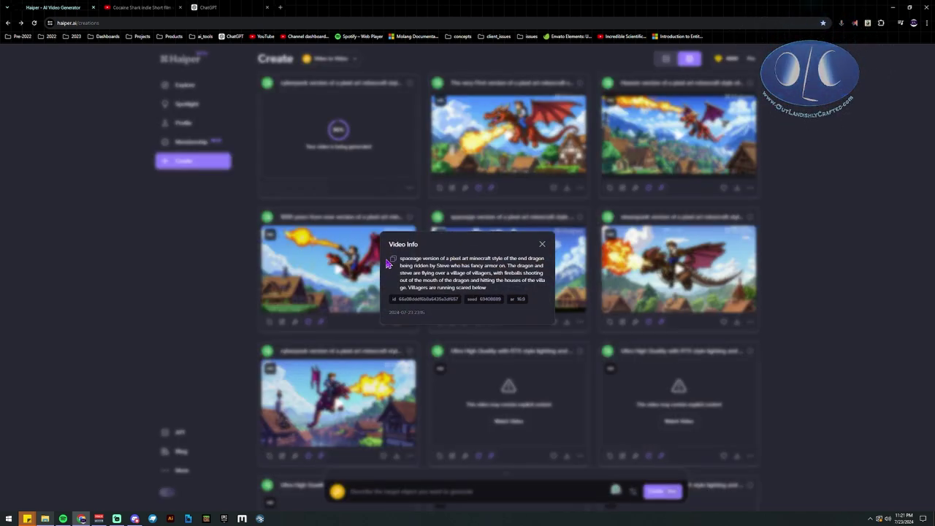
left_click(542, 245)
left_click(208, 9)
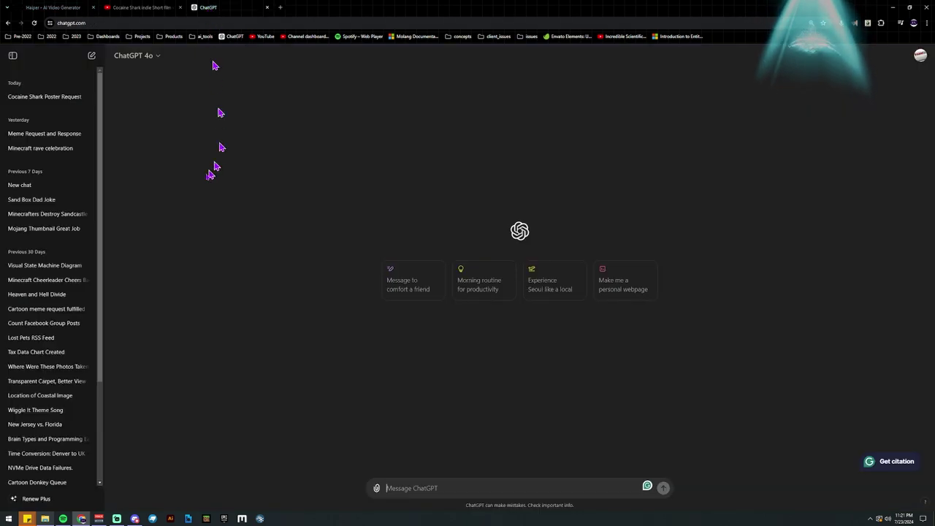
type("spaceage version of a pixel art minecraft style of the end dragon being ridden by Steve who has fancy armor on. The dragon and steve are flying over a village of villagers, with fireballs shooting out of the mouth of the dragon and hitting the houses of the village. Villagers are running scared below")
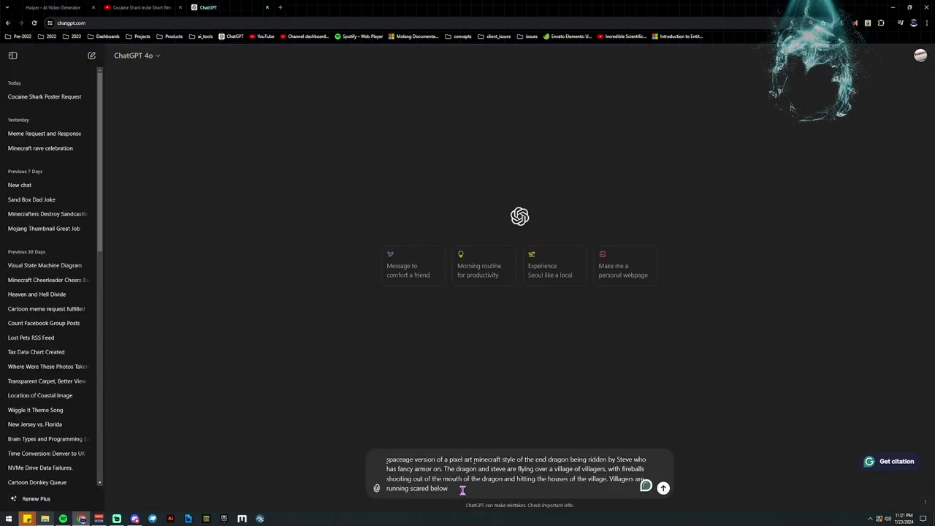
Add "Write up instruction for text to Video Ai for Haiper under 500 words for this idea" above the pasted prompt and send it
key("ctrl+Home")
key("shift+Return")
key("Up")
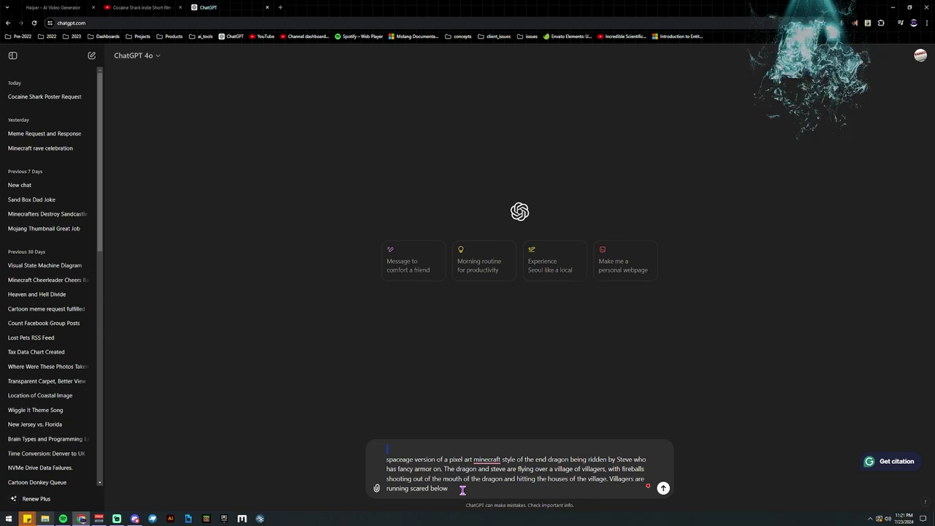
key("Delete")
type("Write up")
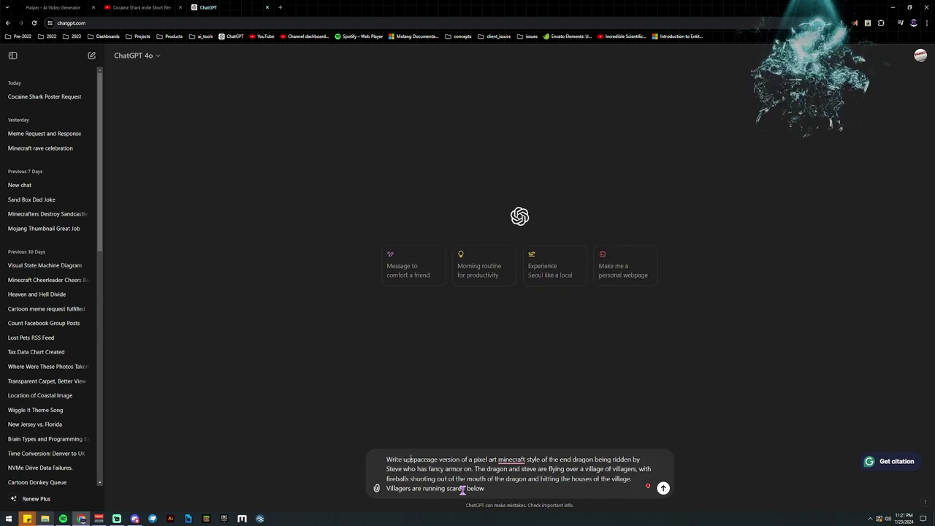
key("shift+Return")
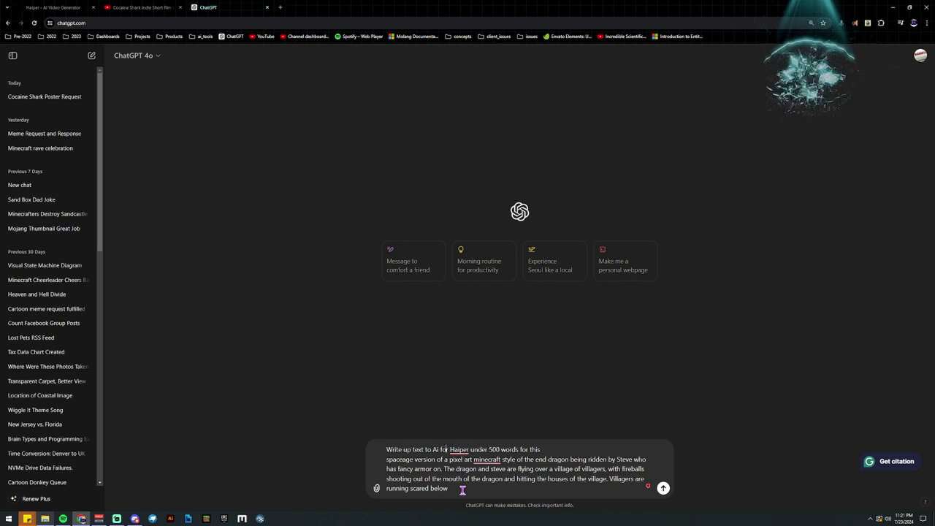
type("Video ")
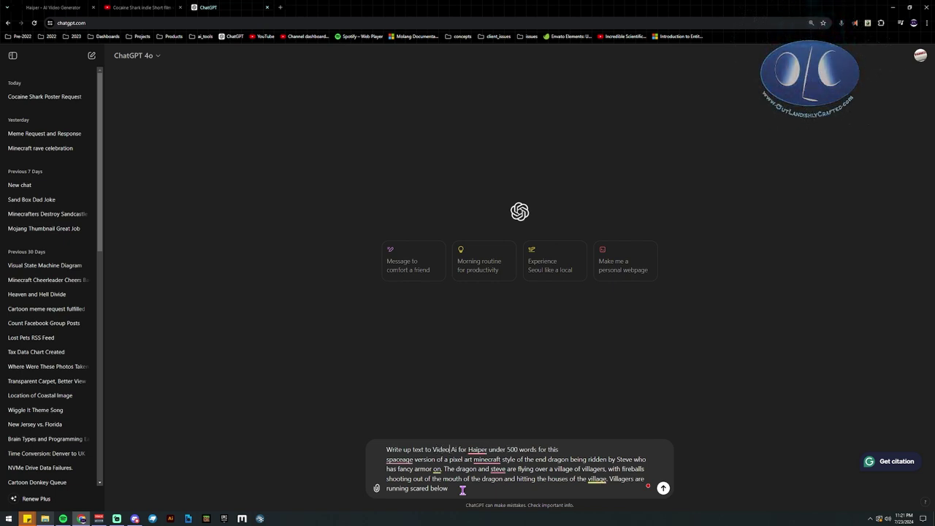
type("instruction for")
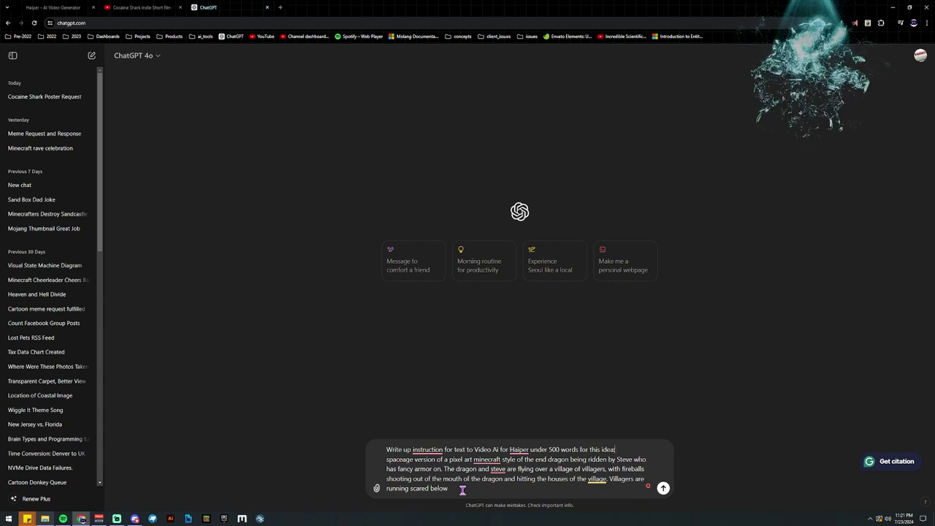
key("Return")
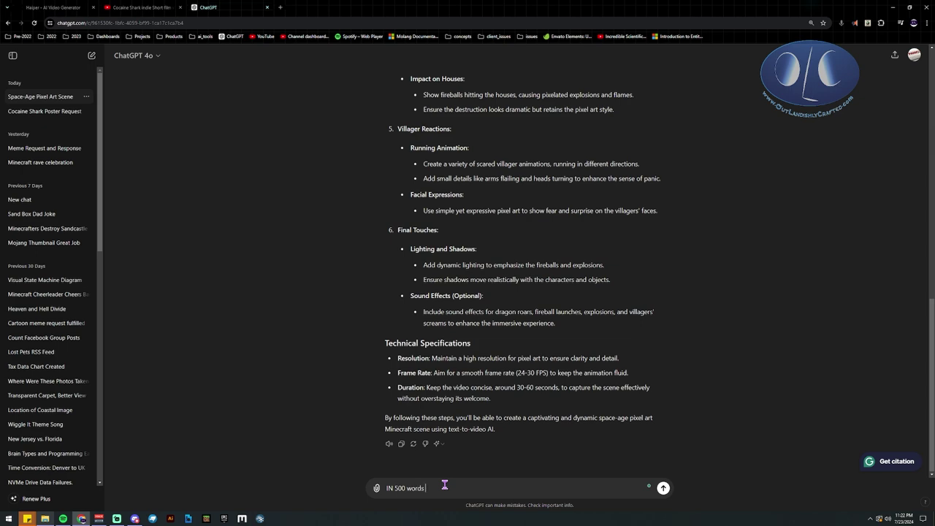
Ask ChatGPT for a version limited to 500 words and follow up with "Is this under 500 words?"
type("ss")
key("Return")
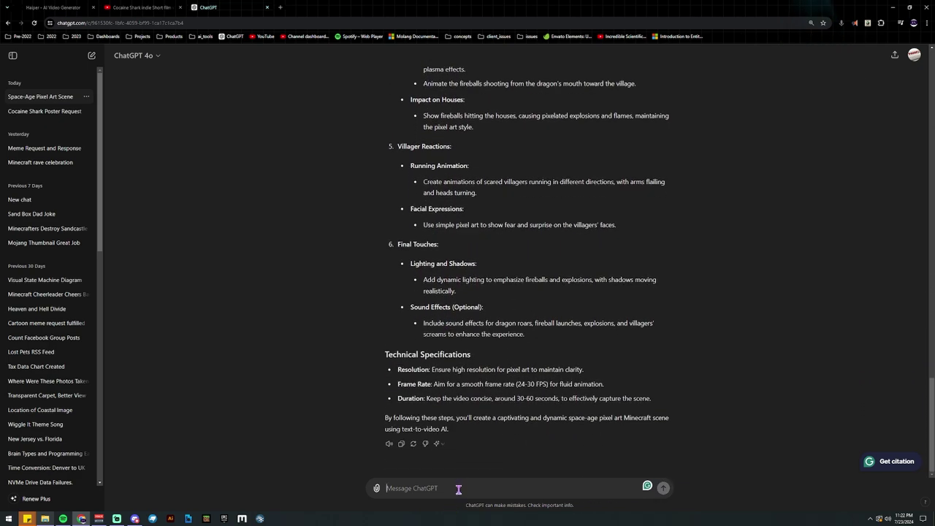
type("Is this under 500 wor")
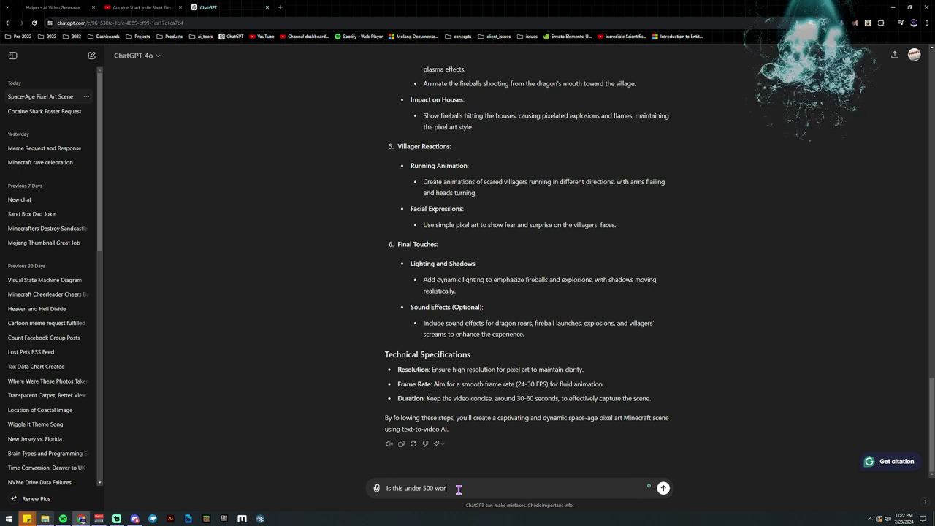
key("Return")
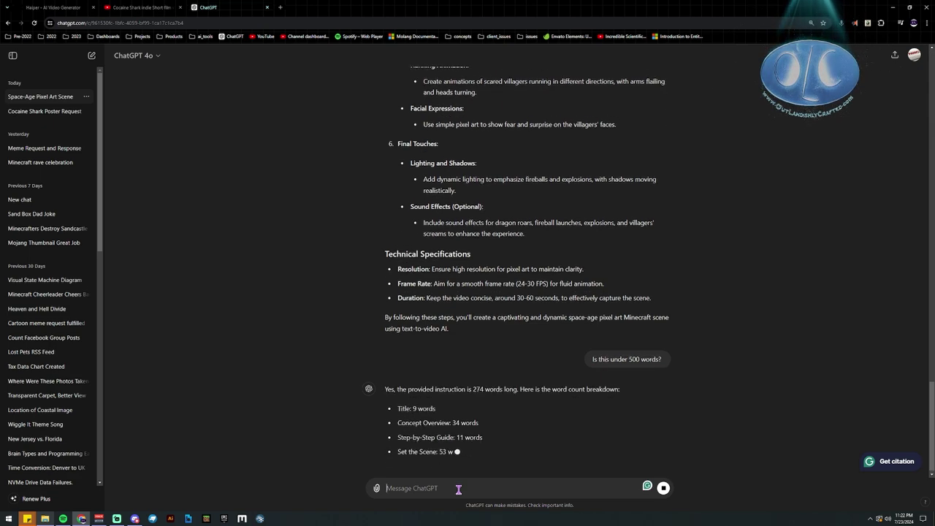
scroll(461, 353, "up", 3)
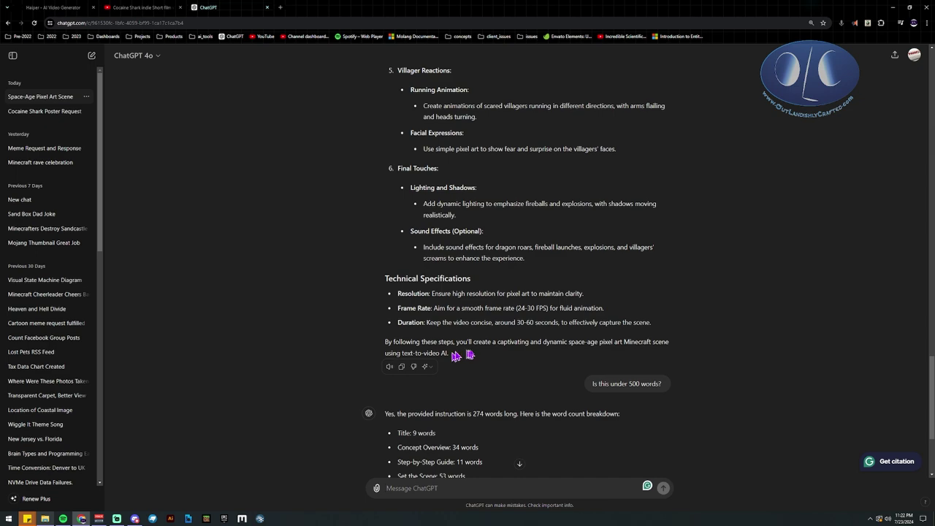
Select and copy the ChatGPT instruction from the Concept Overview text through the Duration line of the Technical Specifications
left_click_drag(641, 337, 395, 200)
scroll(372, 219, "up", 4)
scroll(377, 231, "up", 1)
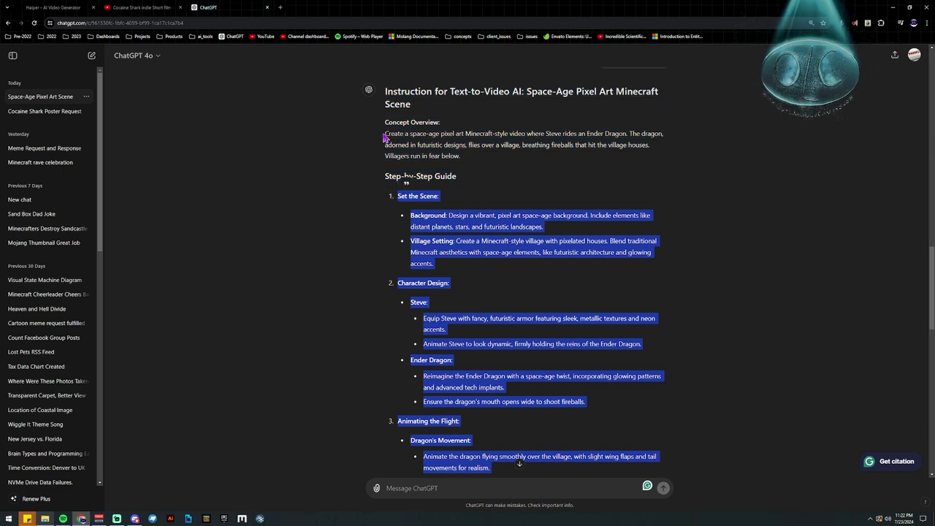
left_click_drag(385, 139, 657, 393)
scroll(509, 292, "down", 3)
scroll(518, 406, "down", 3)
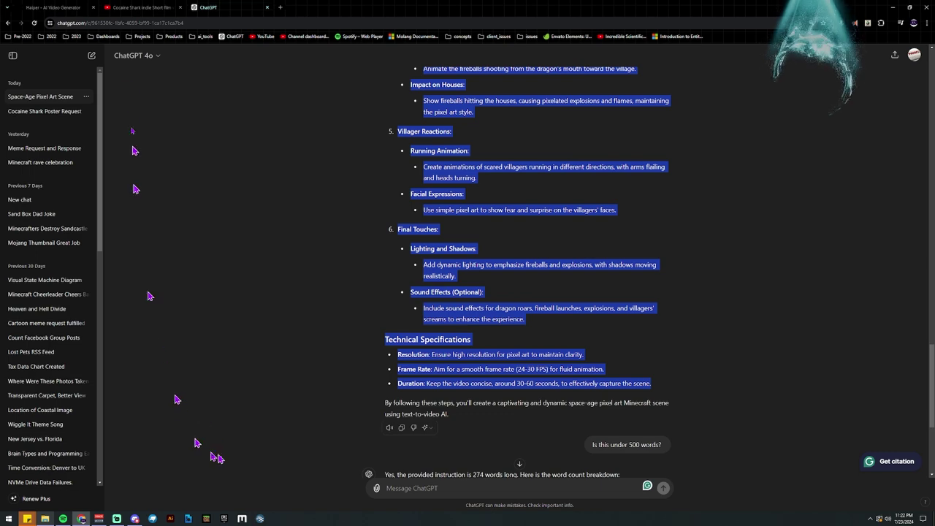
Switch to Haiper, paste the copied instruction as the Repaint prompt for the cyberpunk video and create it
left_click(53, 7)
left_click(424, 491)
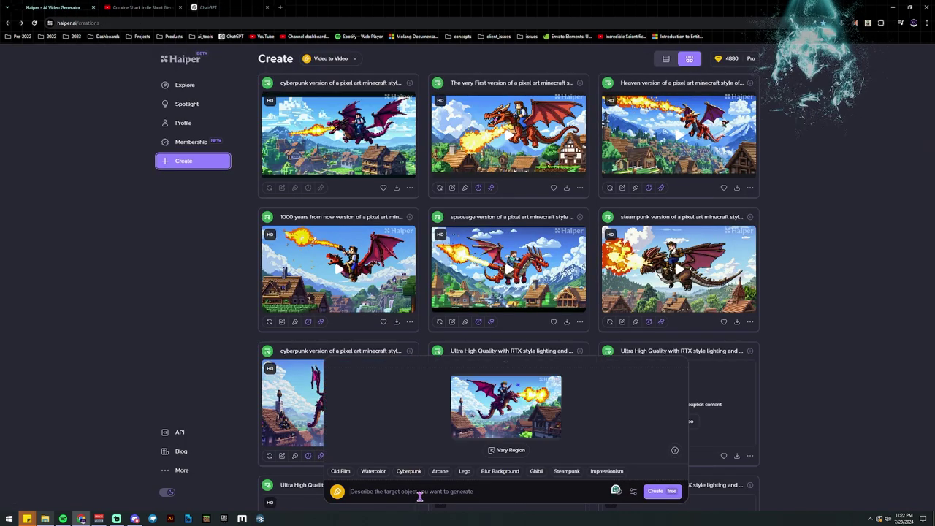
key("ctrl+v")
left_click(669, 493)
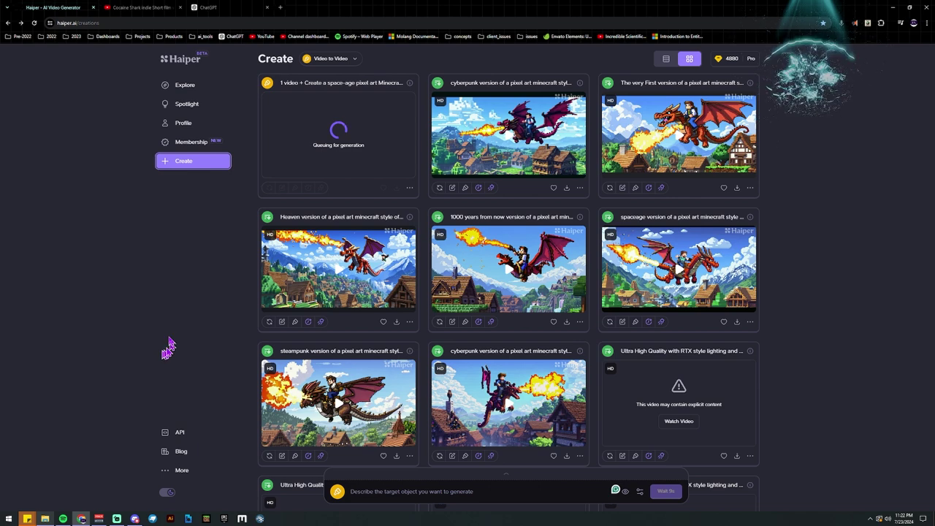
left_click(357, 492)
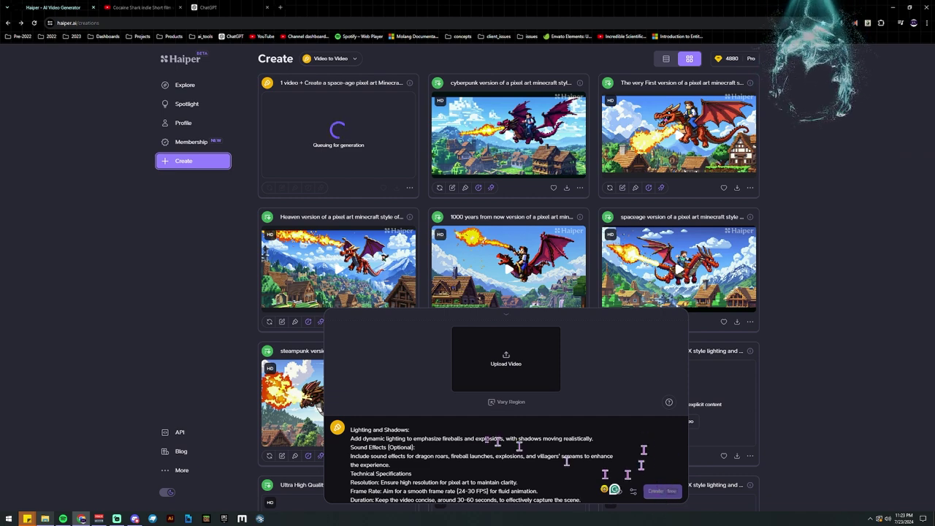
scroll(569, 476, "down", 1)
scroll(571, 485, "up", 10)
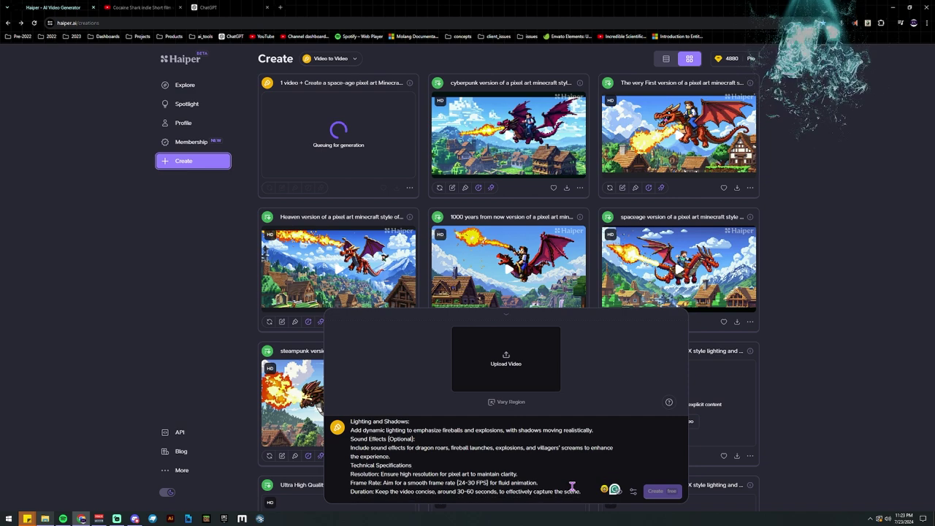
scroll(572, 485, "up", 5)
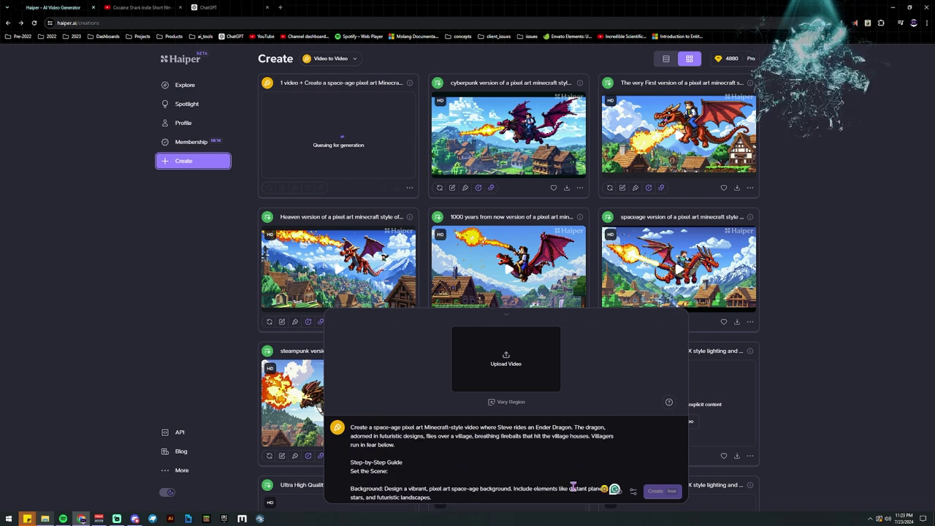
left_click(582, 480)
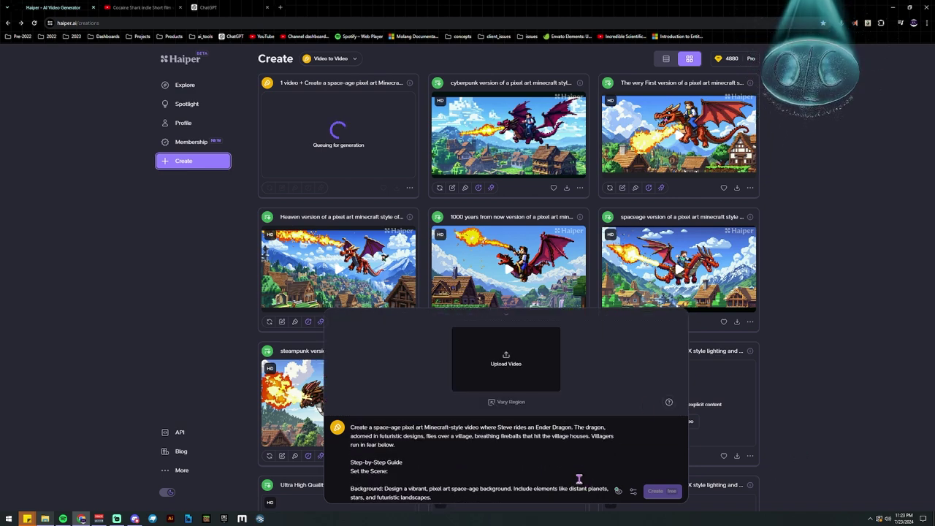
left_click(776, 185)
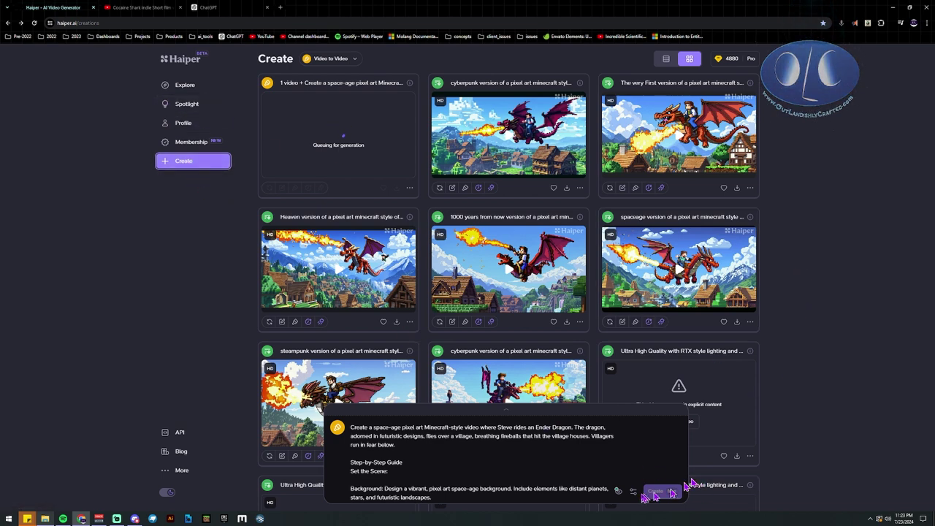
left_click(633, 491)
left_click(662, 490)
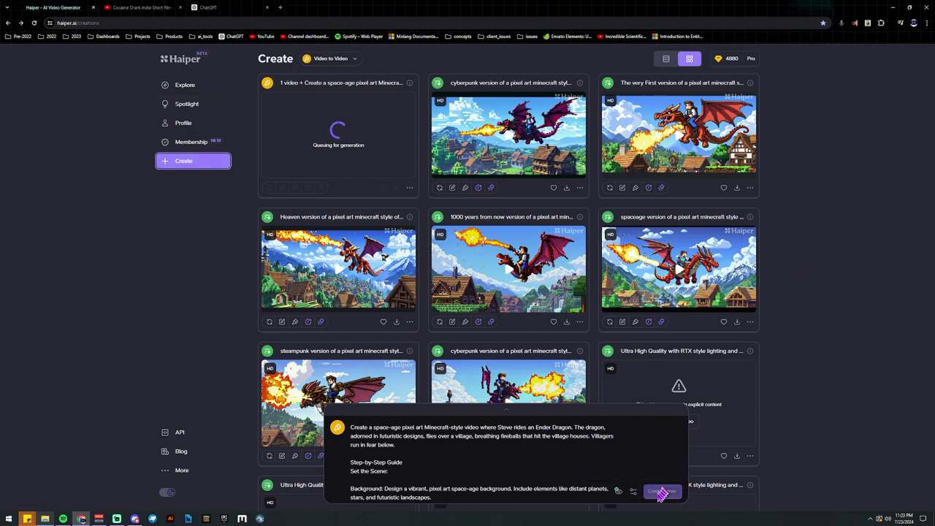
left_click(553, 474)
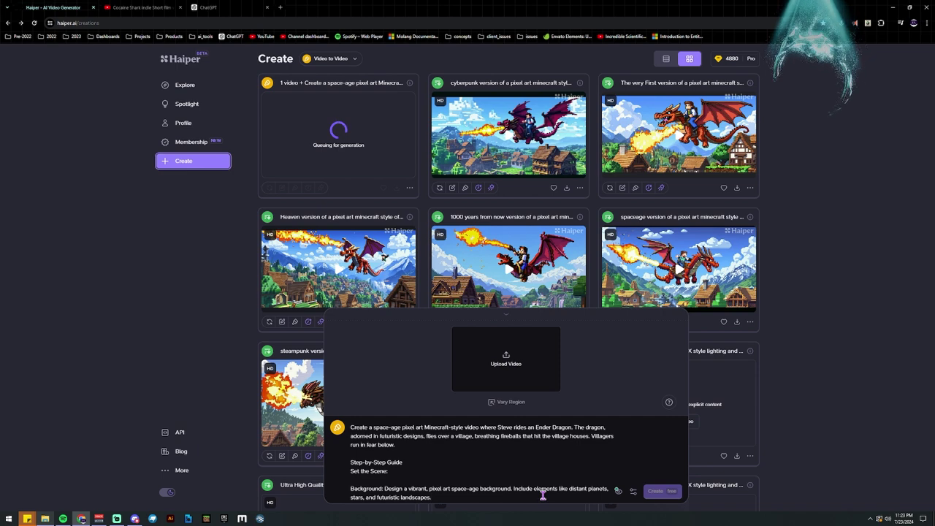
key("ctrl+a")
key("BackSpace")
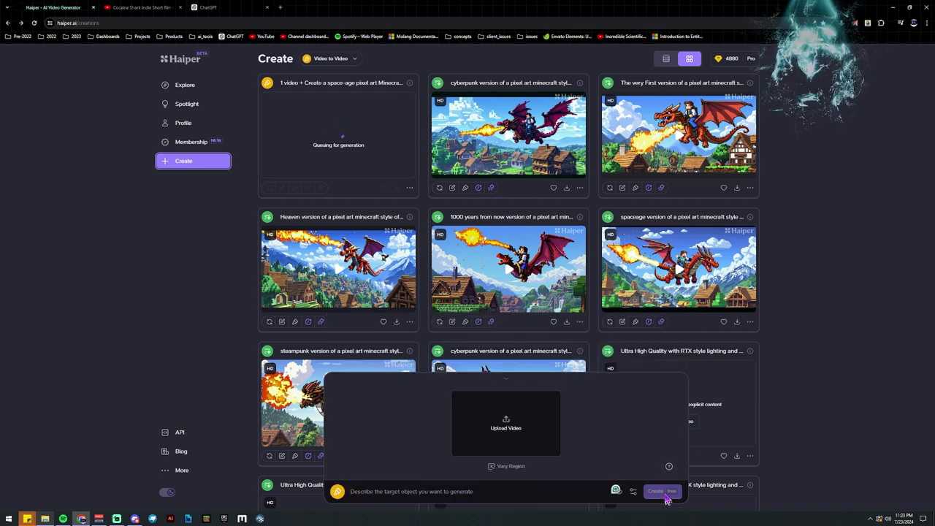
key("ctrl+v")
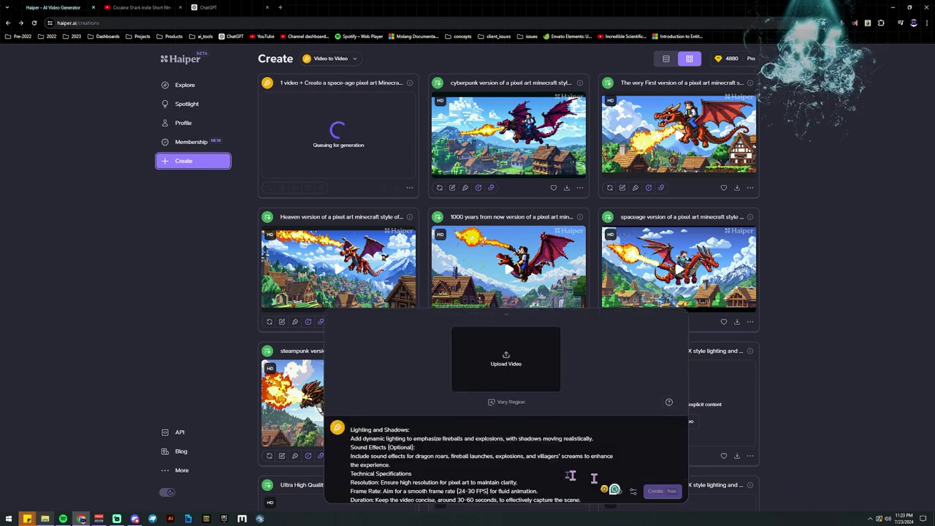
key("ctrl+a")
key("BackSpace")
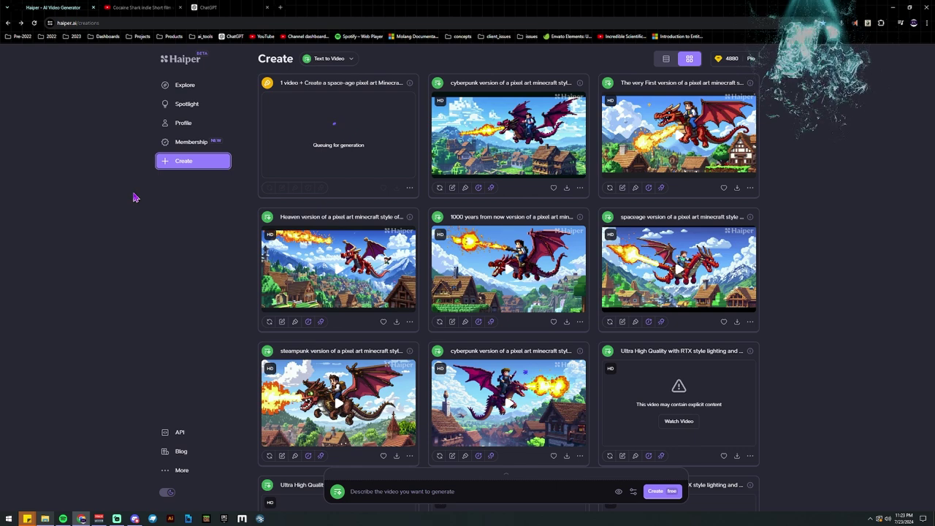
Paste the copied space-age instruction as a Text to Video prompt and create the video
left_click(520, 490)
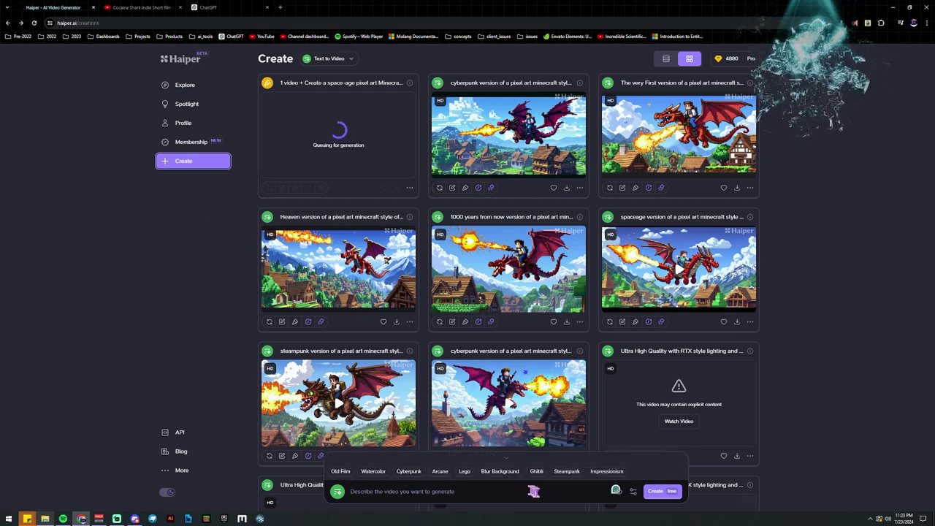
key("ctrl+v")
left_click(656, 491)
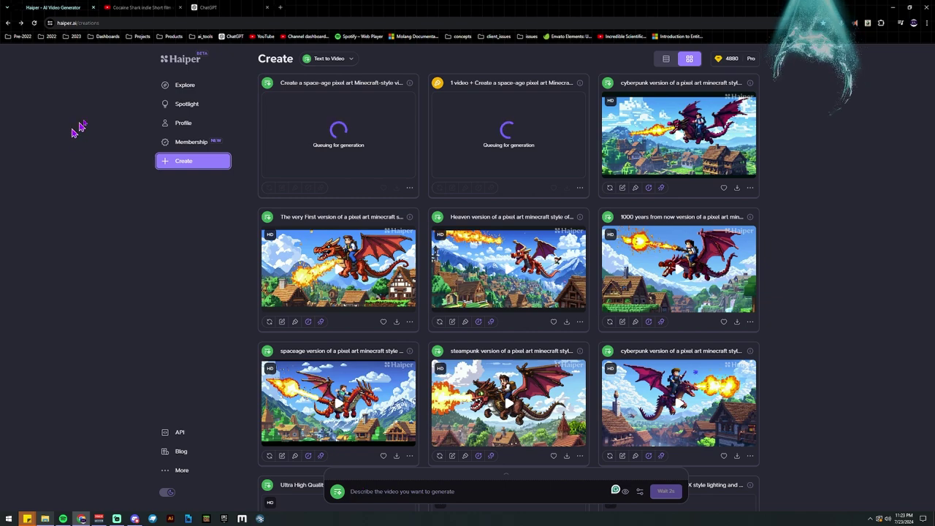
Switch to ChatGPT, clear the text selection and reread the step-by-step instruction through its Technical Specifications
left_click(230, 11)
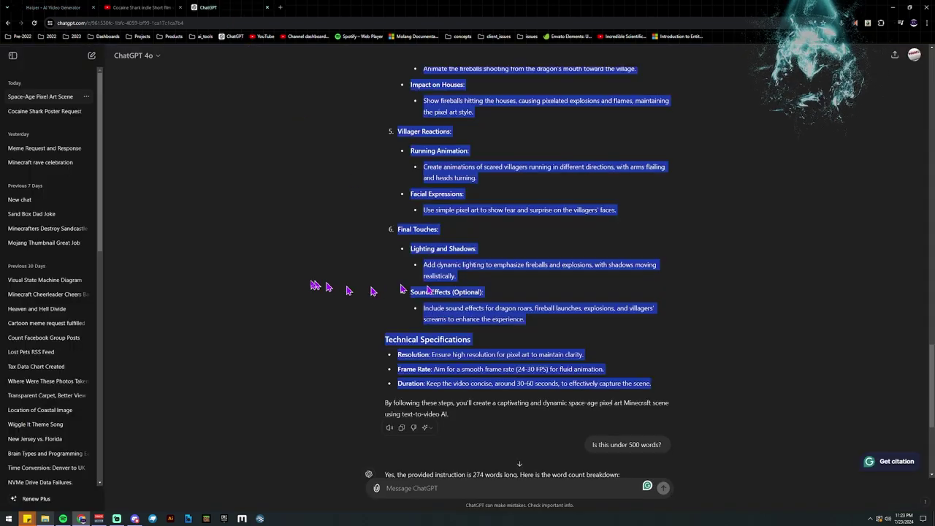
scroll(312, 291, "up", 4)
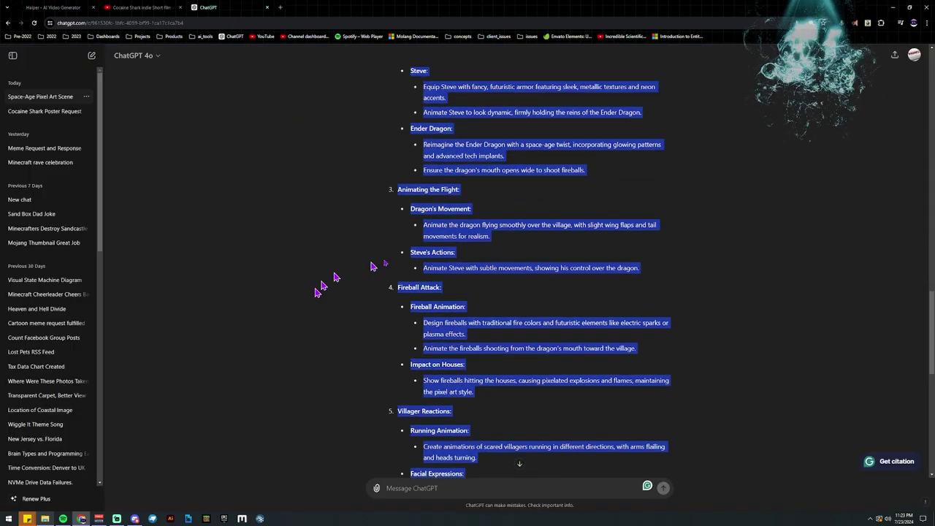
left_click(519, 261)
scroll(514, 265, "down", 2)
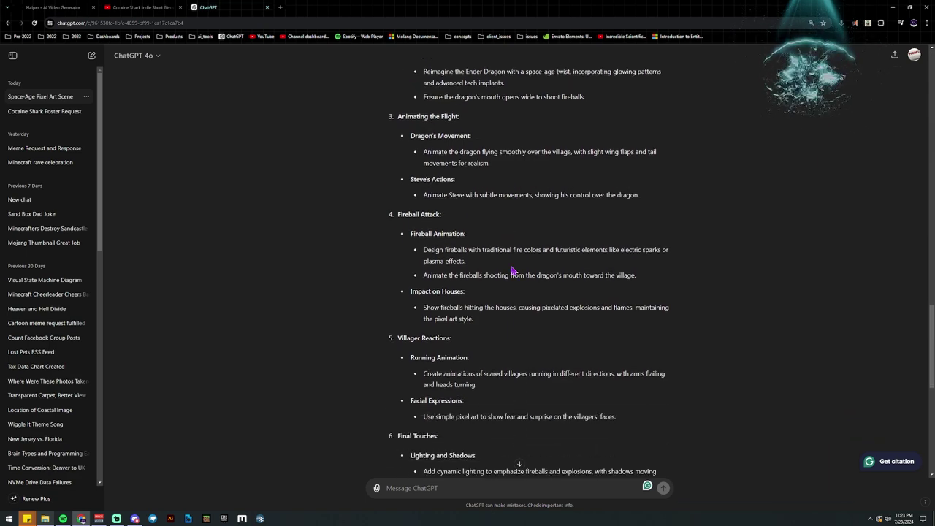
scroll(513, 278, "down", 2)
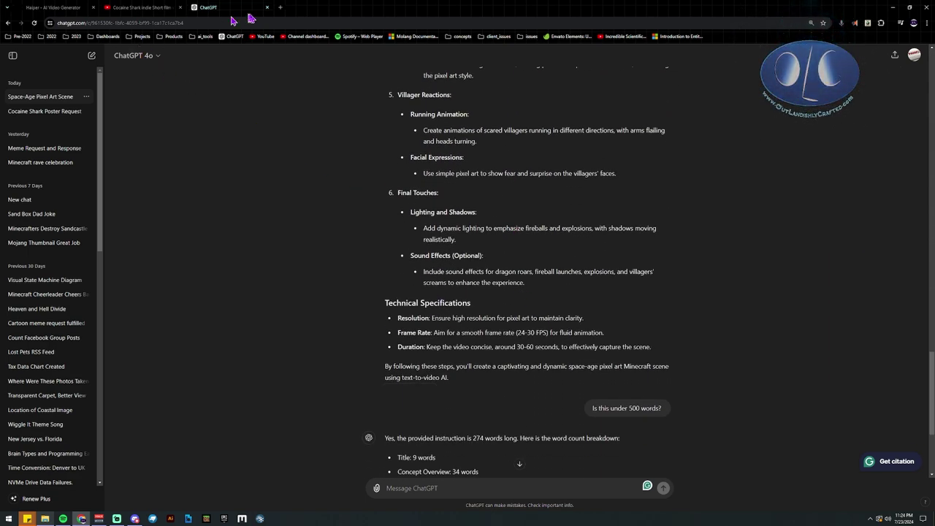
Return to Haiper and look over the themed dragon videos and the generation progress of the newest ones
left_click(53, 7)
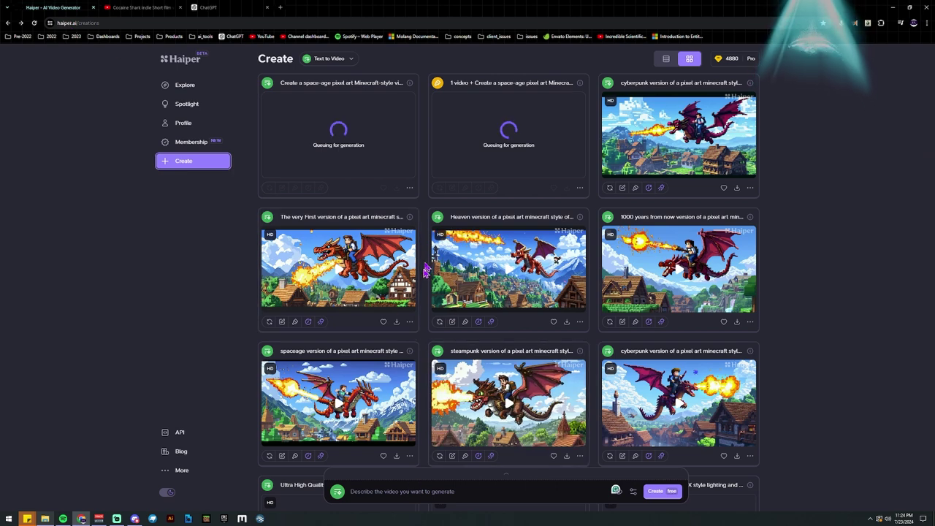
scroll(704, 421, "down", 1)
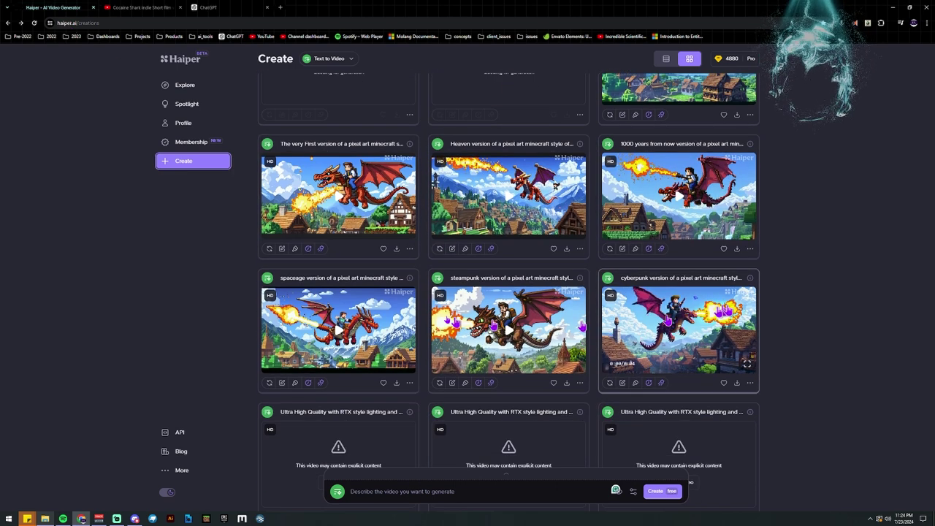
scroll(462, 482, "down", 2)
scroll(473, 466, "up", 3)
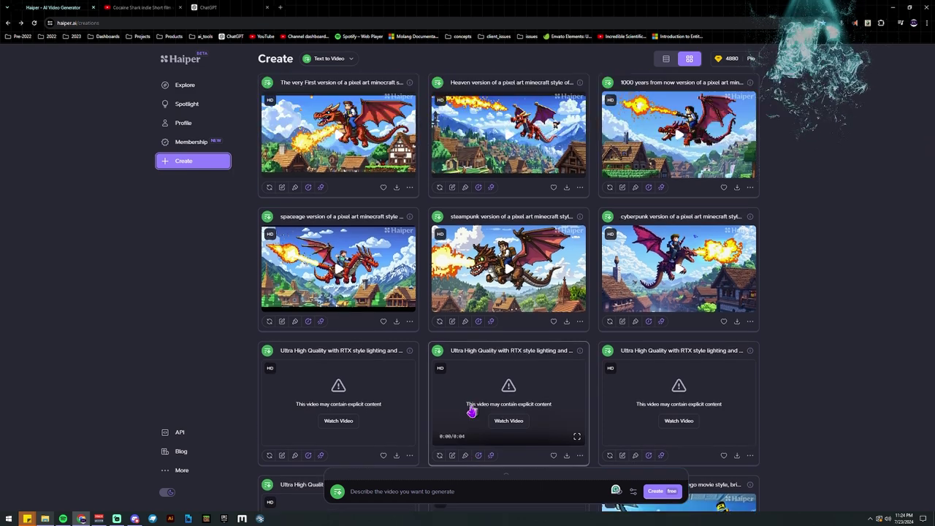
left_click(458, 492)
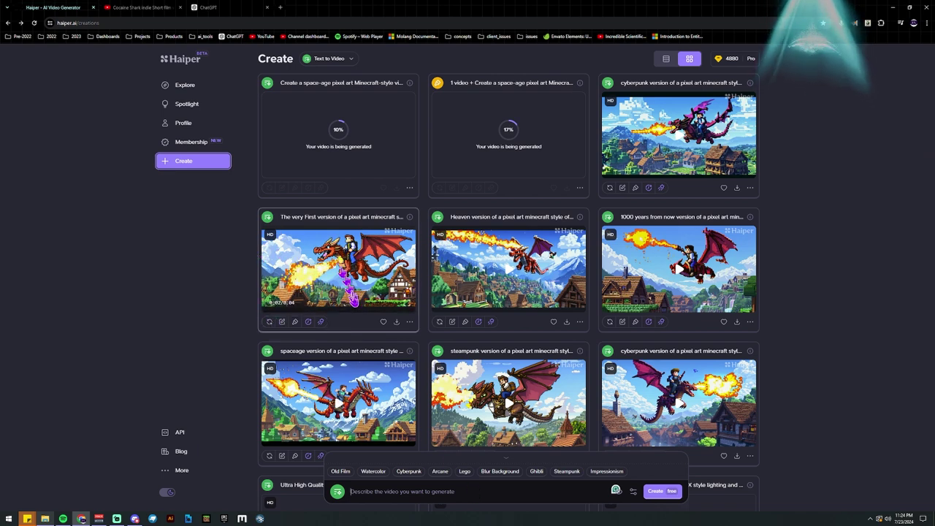
scroll(564, 271, "down", 2)
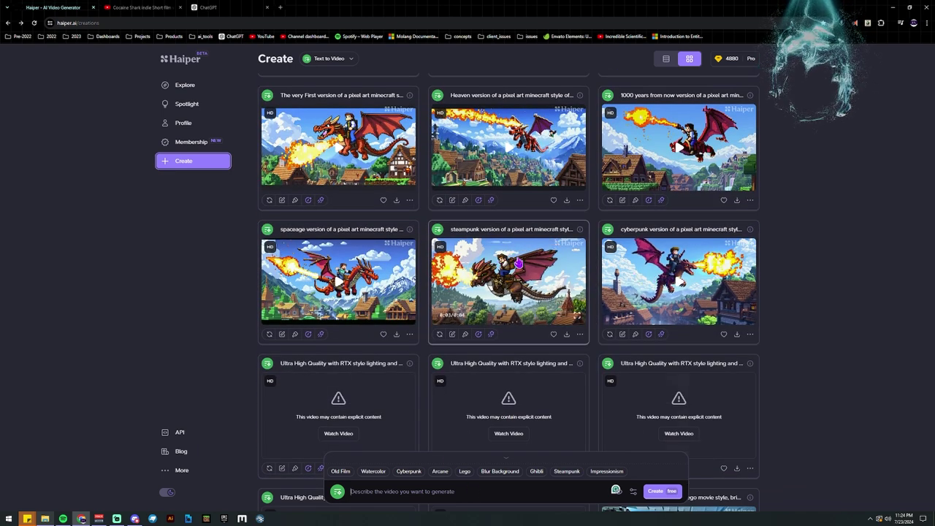
scroll(541, 204, "up", 1)
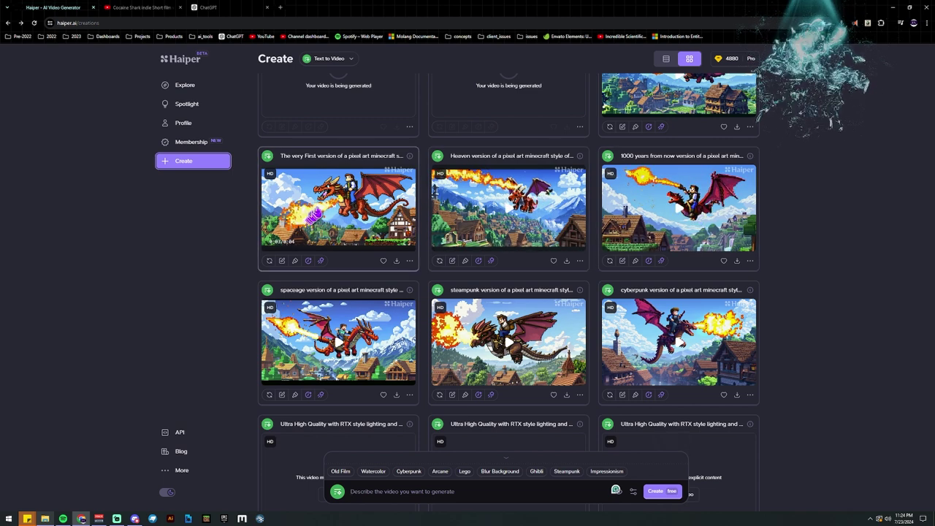
scroll(645, 142, "up", 1)
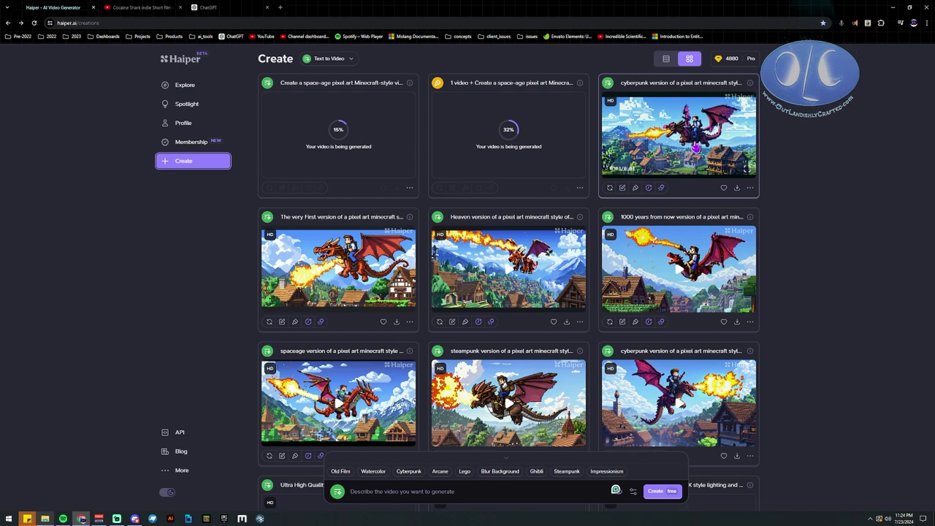
Open the newest cyberpunk video's prompt for variation and replace "flying over a village of villagers" with "landing in the village"
left_click(623, 189)
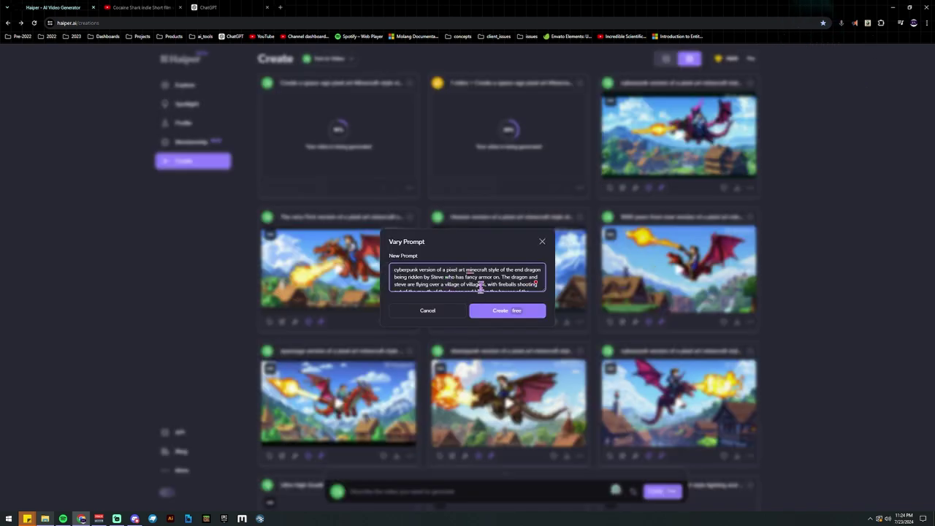
scroll(480, 282, "down", 2)
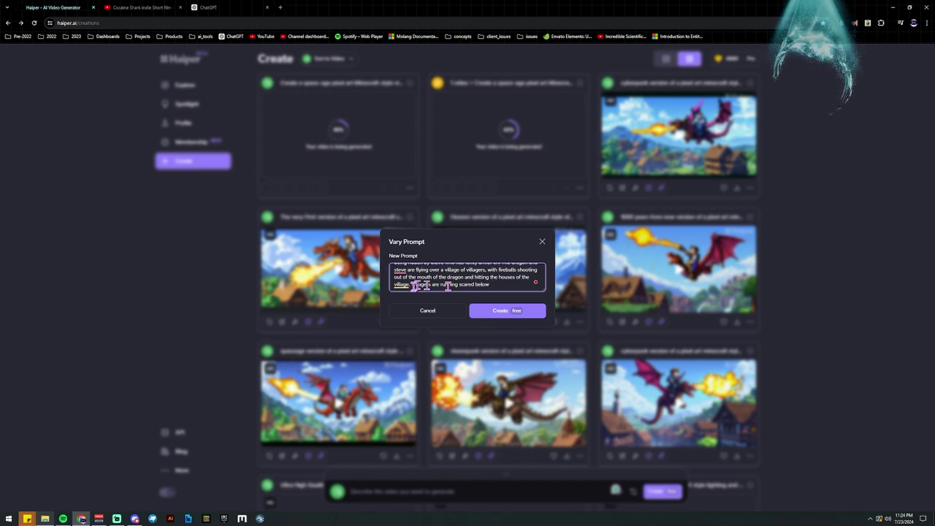
scroll(453, 283, "up", 2)
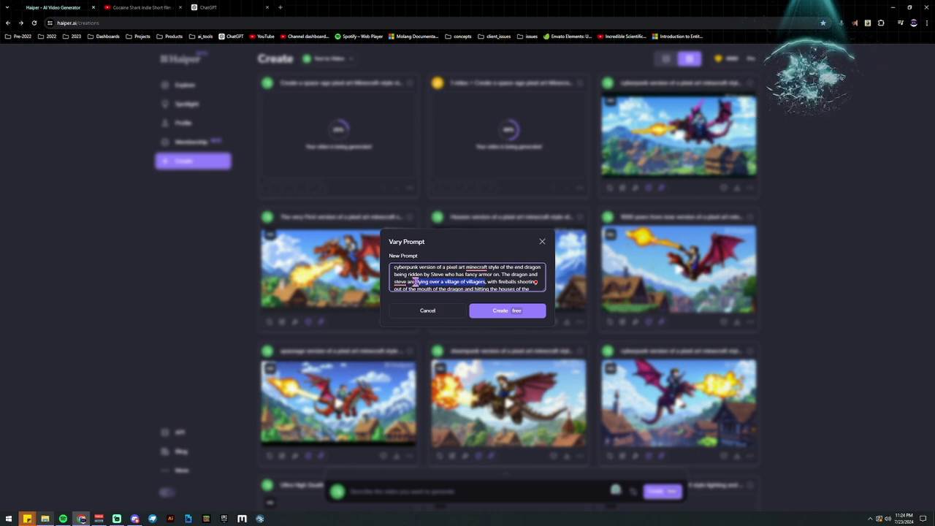
type("landing")
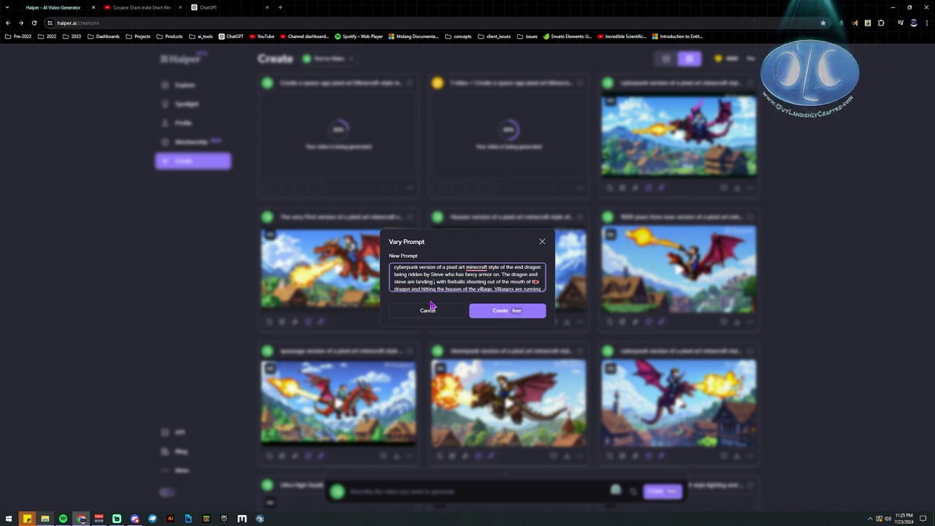
type(" in the village")
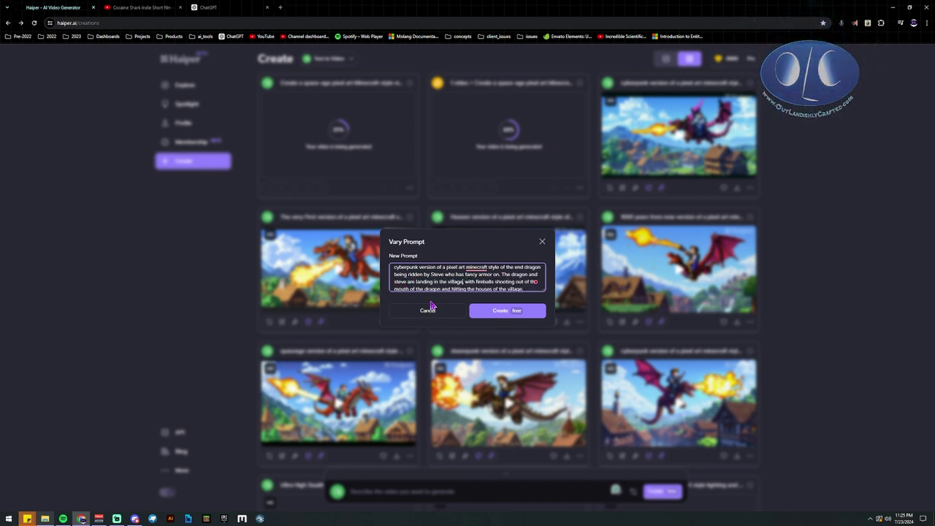
Remove the fireballs clause from the varied prompt, end it with "Villagers are running scared in front fo them", and create the video
type(" Villagers are running scared below")
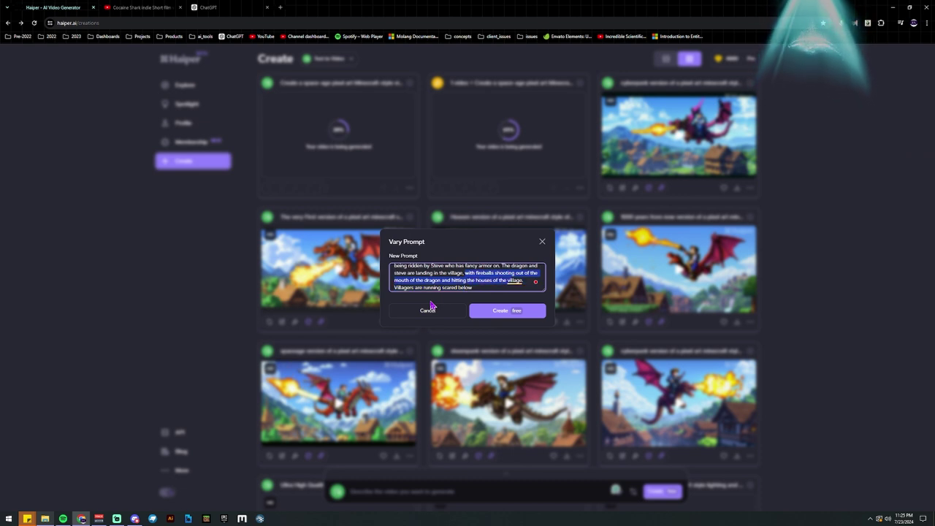
key("BackSpace")
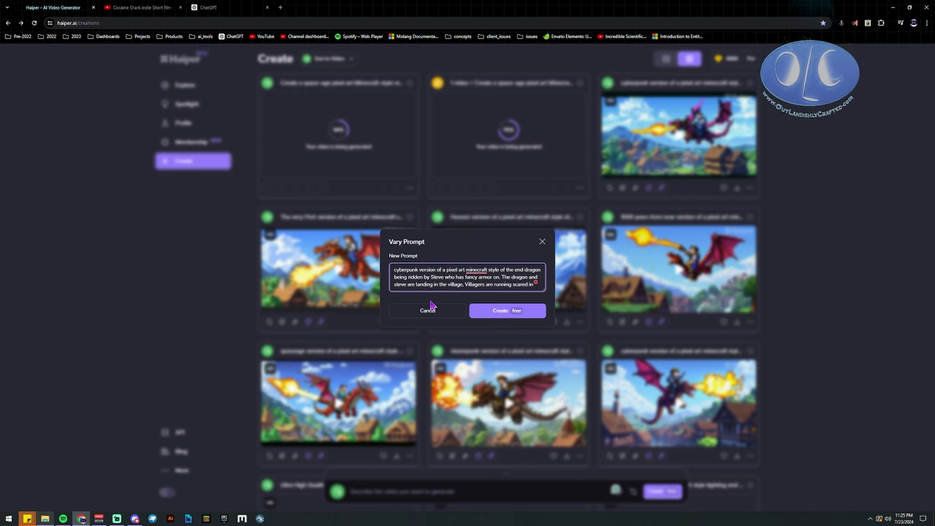
type("front fo them")
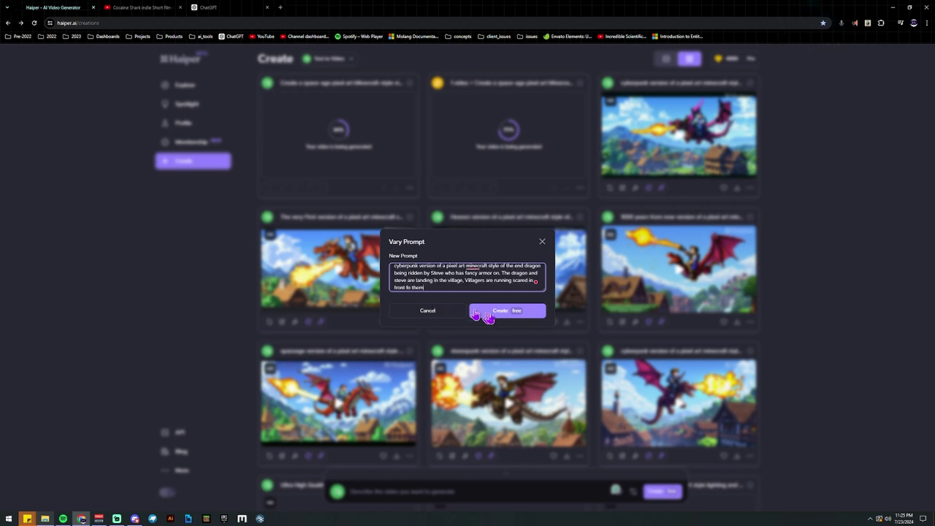
left_click(487, 314)
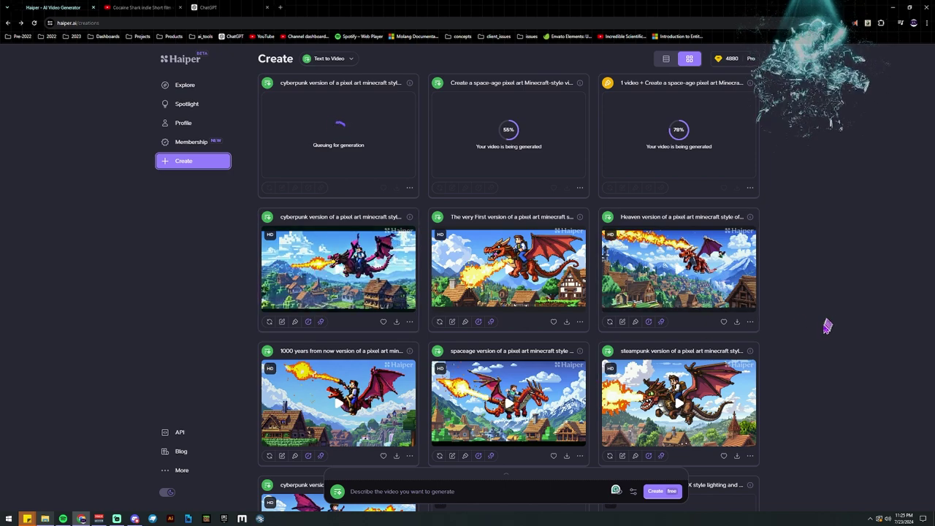
scroll(511, 307, "down", 4)
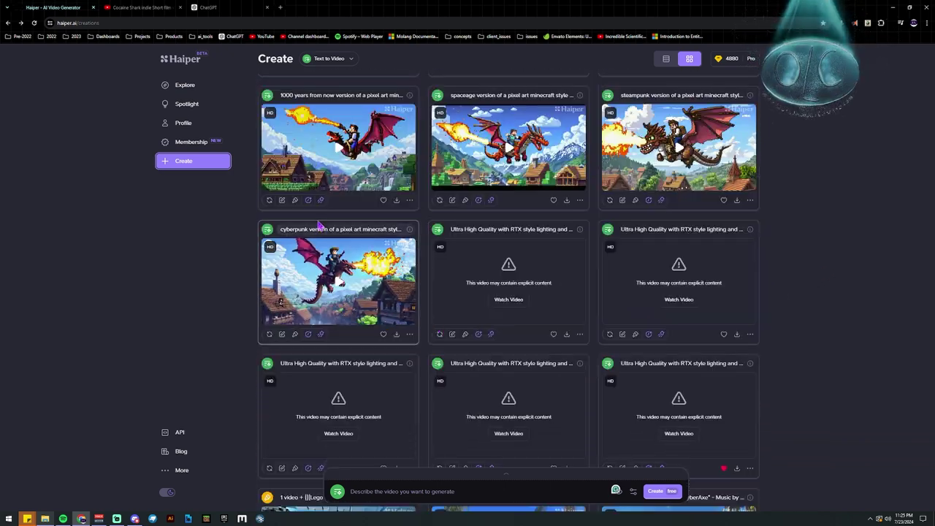
scroll(321, 235, "up", 1)
scroll(321, 235, "up", 2)
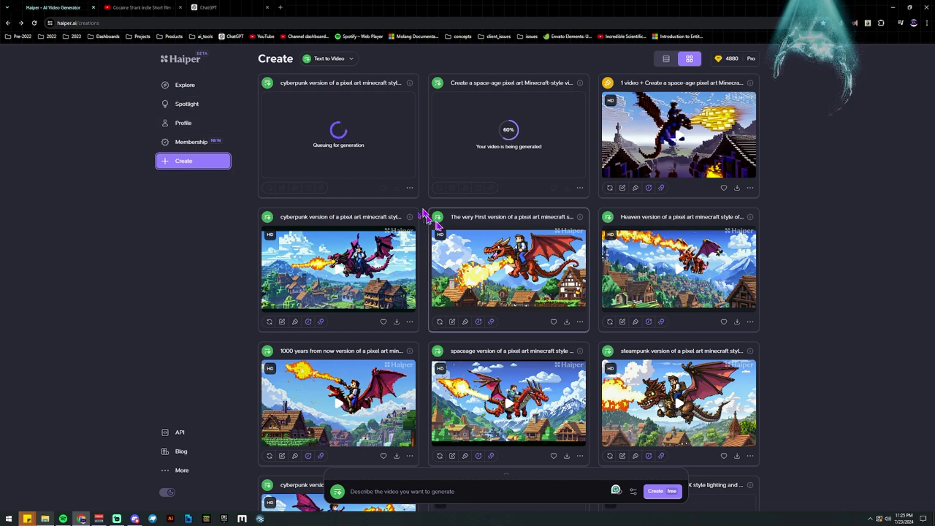
Browse the latest community videos in Haiper's Spotlight showcase, down to the "A Souls Like Tribute" entry
left_click(191, 106)
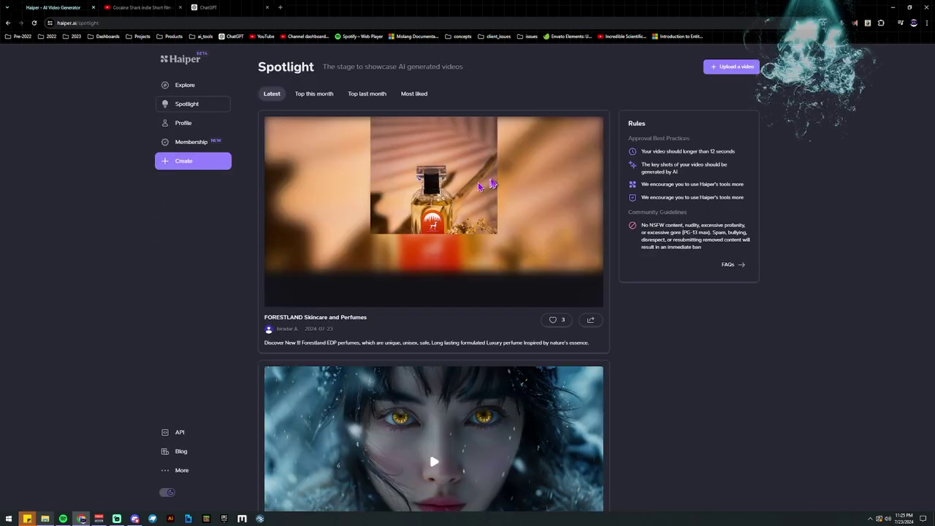
scroll(455, 287, "down", 5)
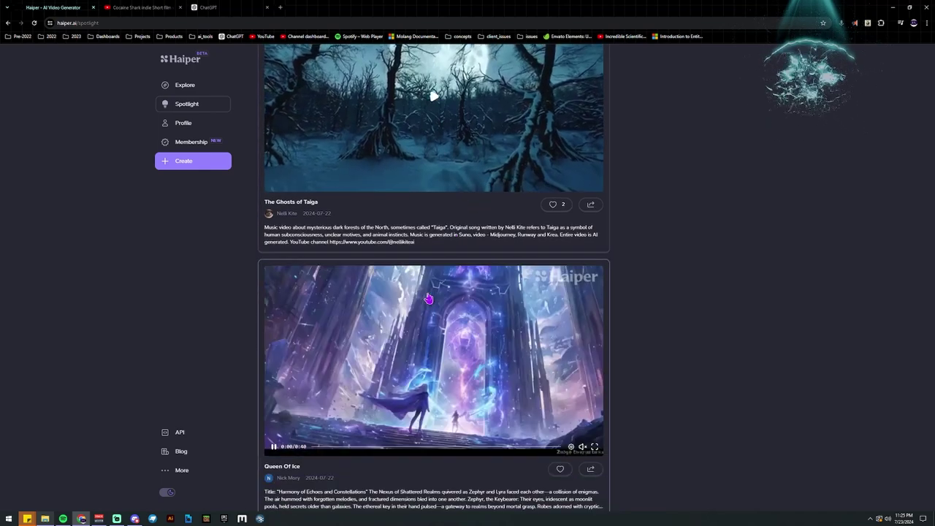
scroll(428, 299, "down", 5)
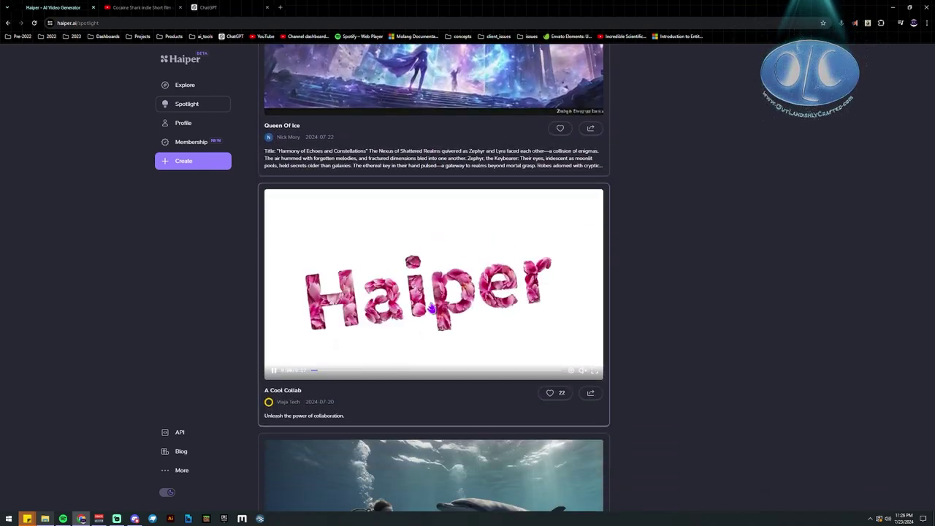
scroll(432, 307, "down", 4)
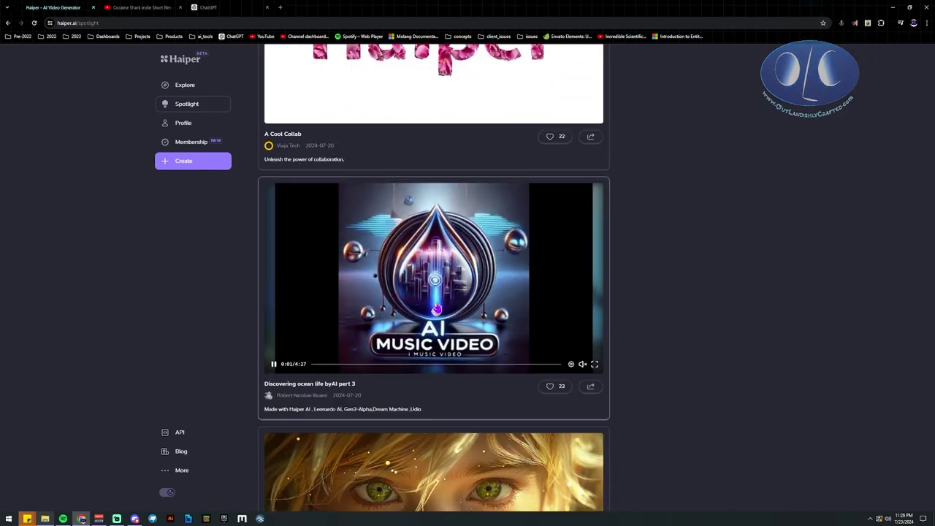
scroll(437, 308, "down", 4)
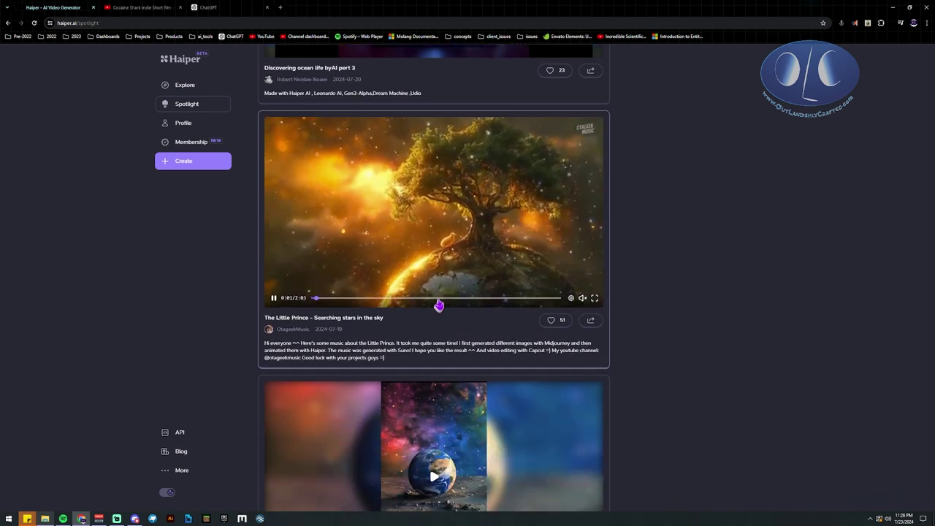
scroll(438, 305, "down", 5)
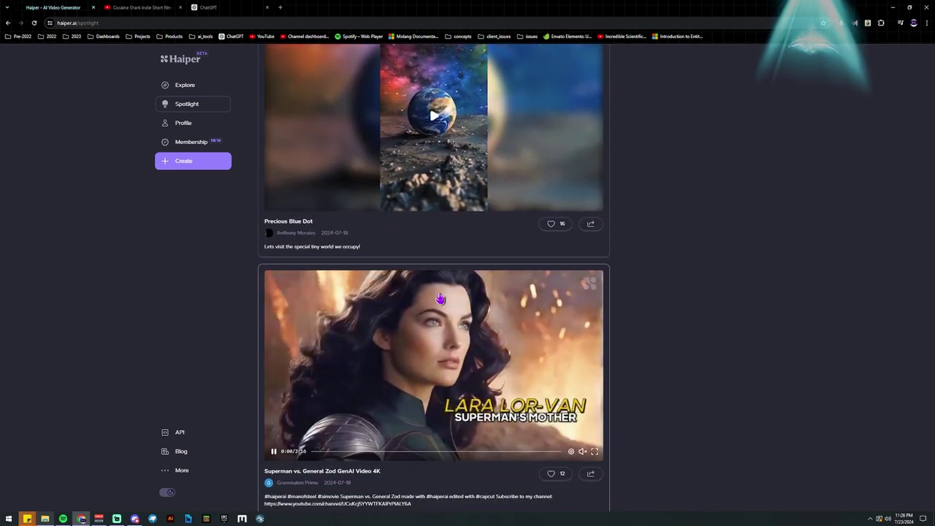
scroll(440, 298, "down", 5)
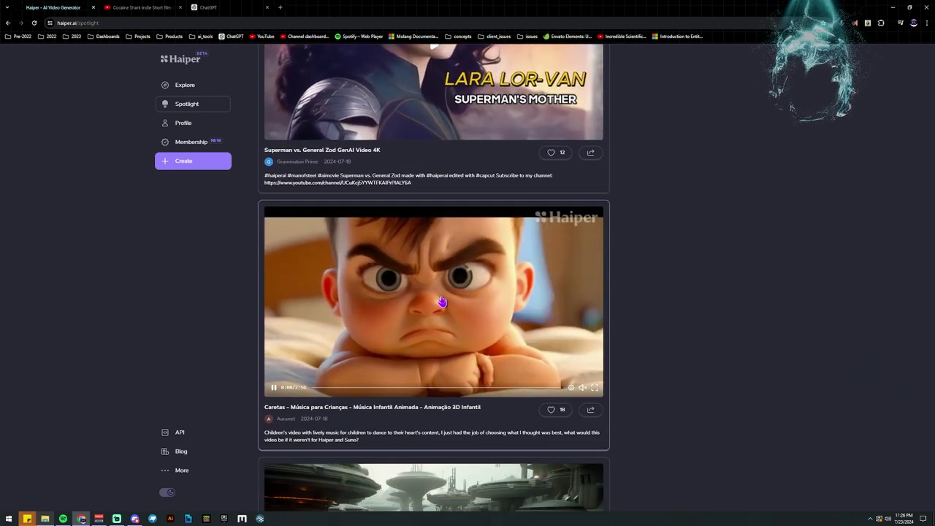
scroll(442, 302, "down", 4)
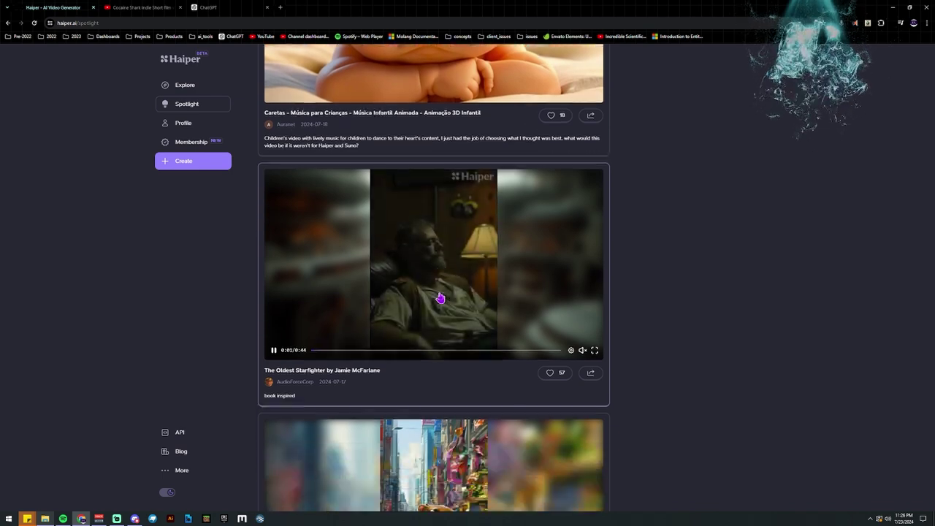
scroll(439, 297, "down", 5)
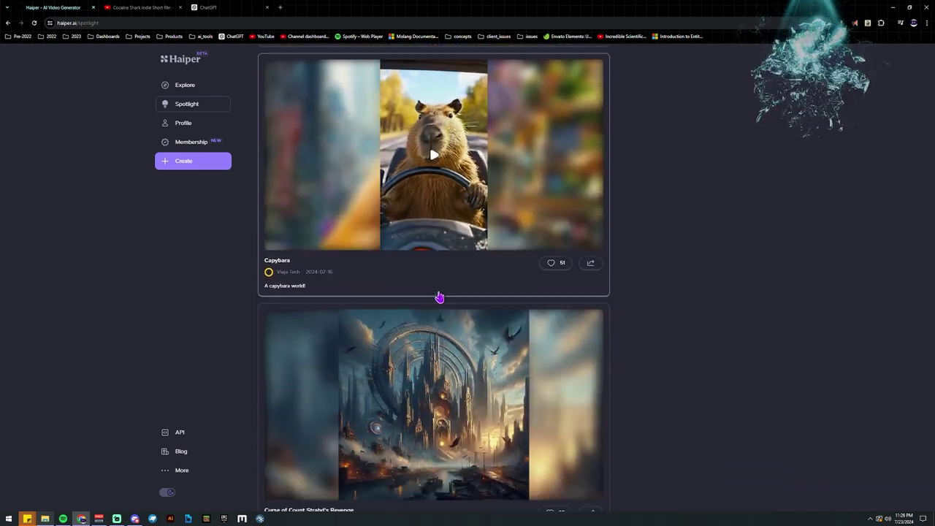
scroll(440, 297, "down", 2)
scroll(440, 295, "down", 2)
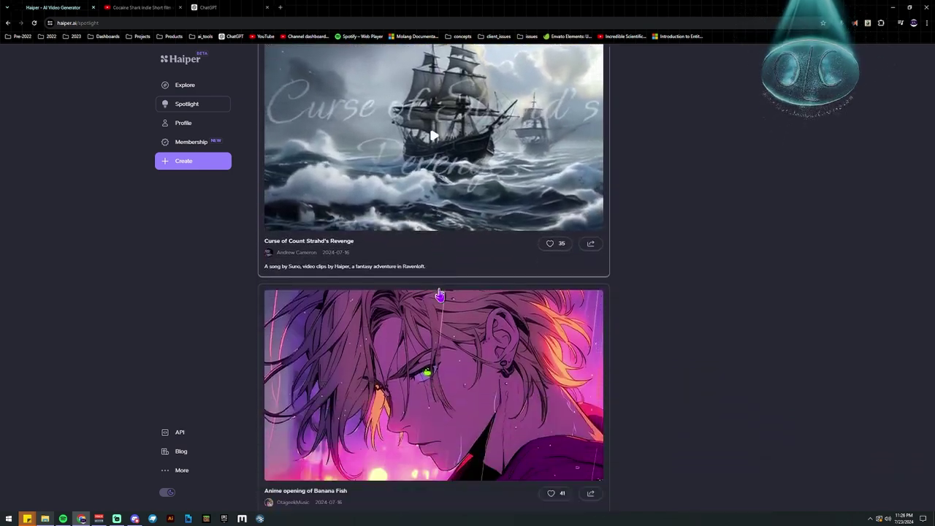
scroll(440, 295, "down", 5)
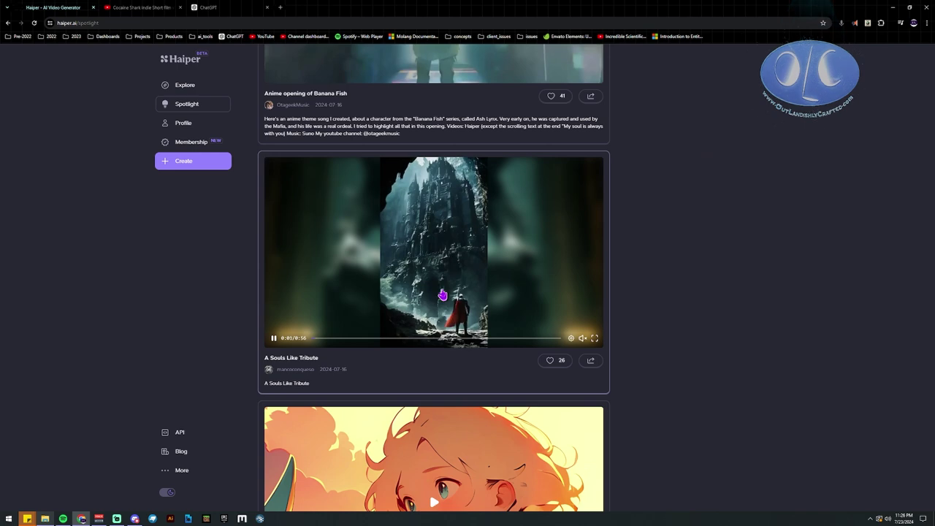
scroll(442, 294, "down", 3)
scroll(442, 292, "up", 4)
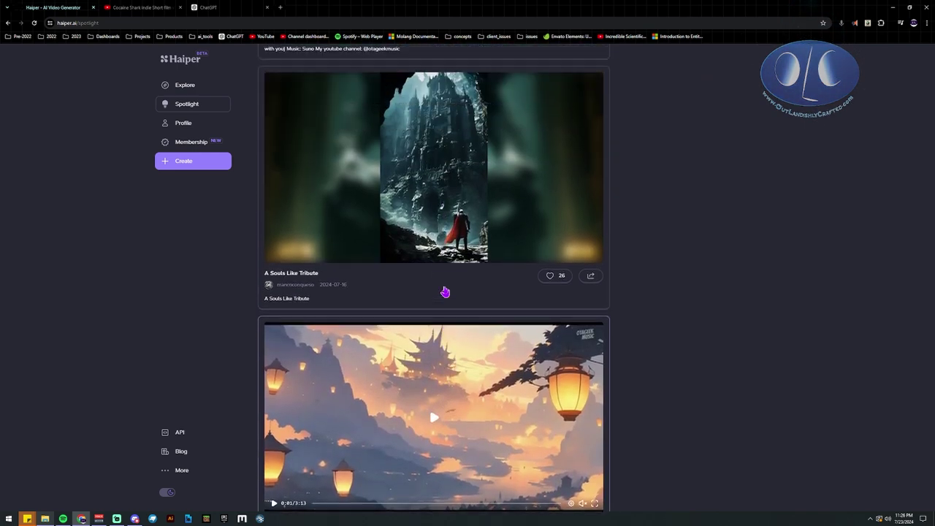
Return to the Create page, watch the repainted space-age dragon video in its detail view and close it
left_click(193, 162)
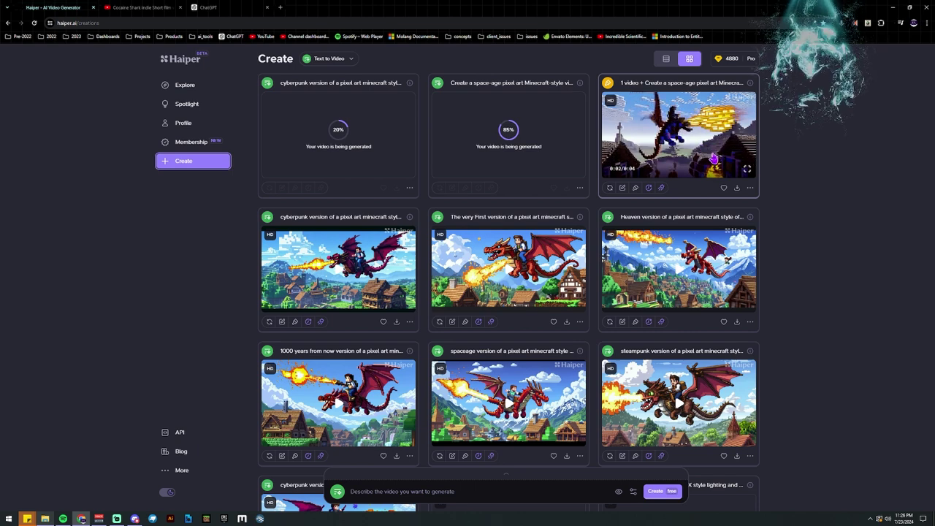
left_click(682, 126)
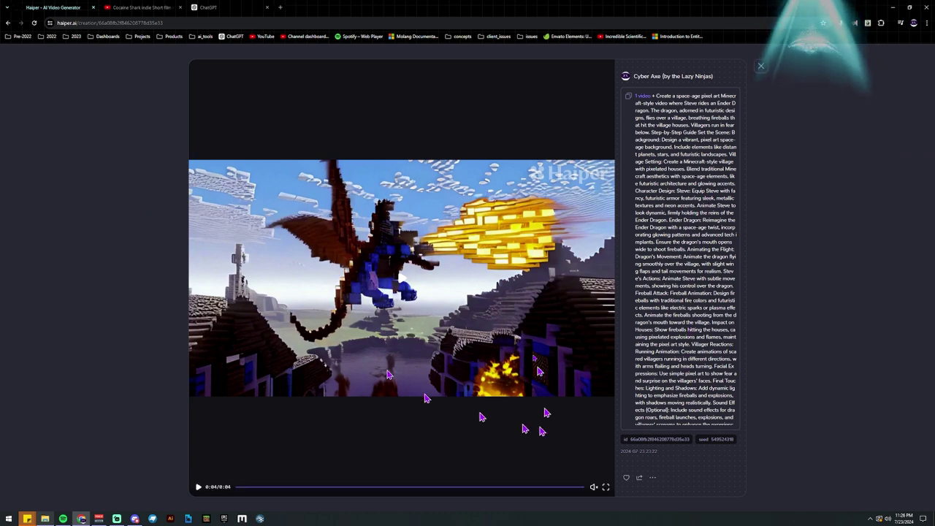
left_click(760, 71)
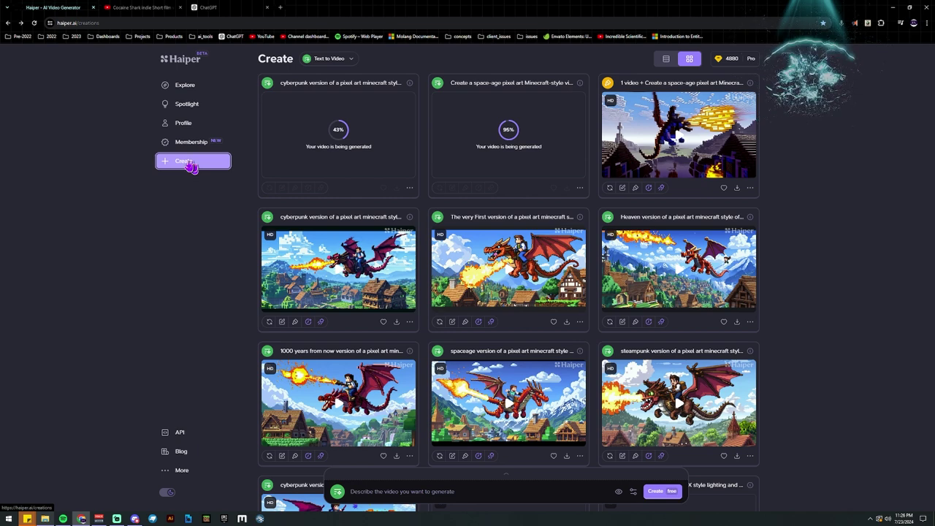
Look at the Image to Video and Video to Video templates, and return to Text to Video
left_click(339, 60)
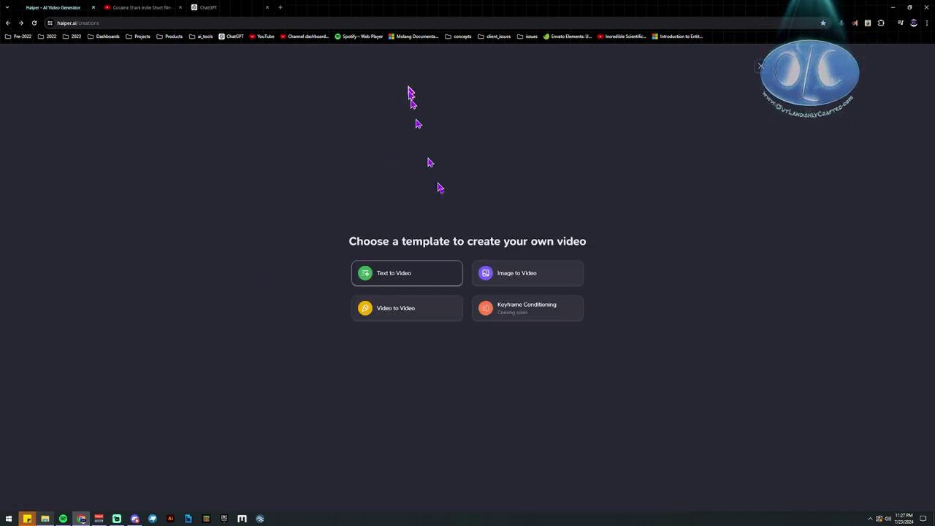
left_click(532, 281)
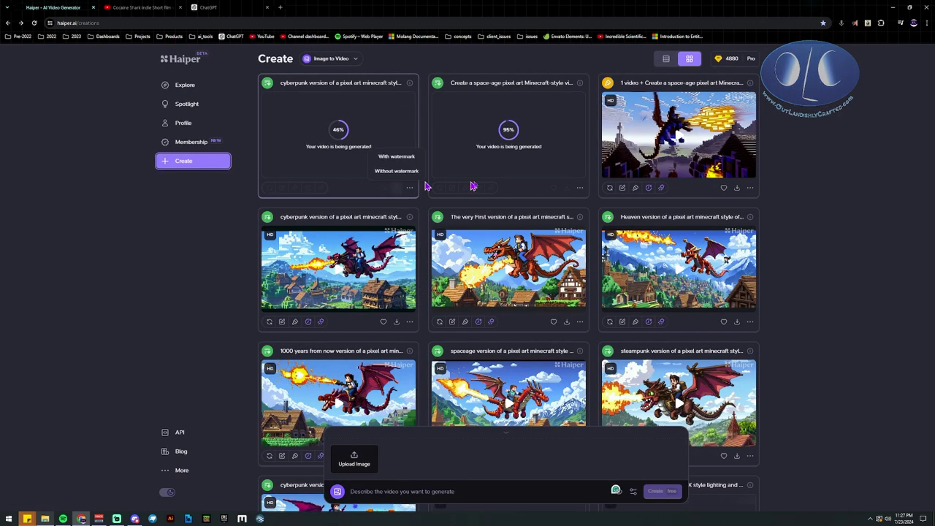
left_click(341, 61)
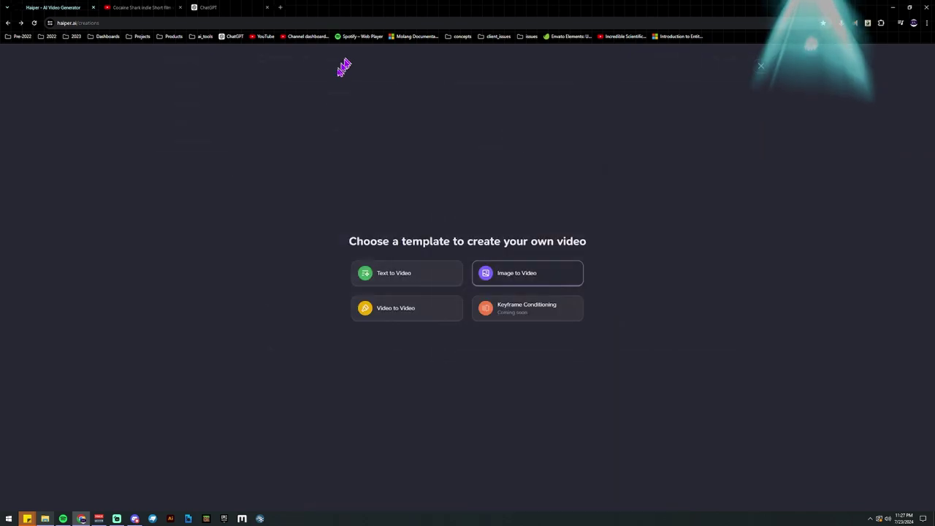
left_click(417, 306)
left_click(340, 62)
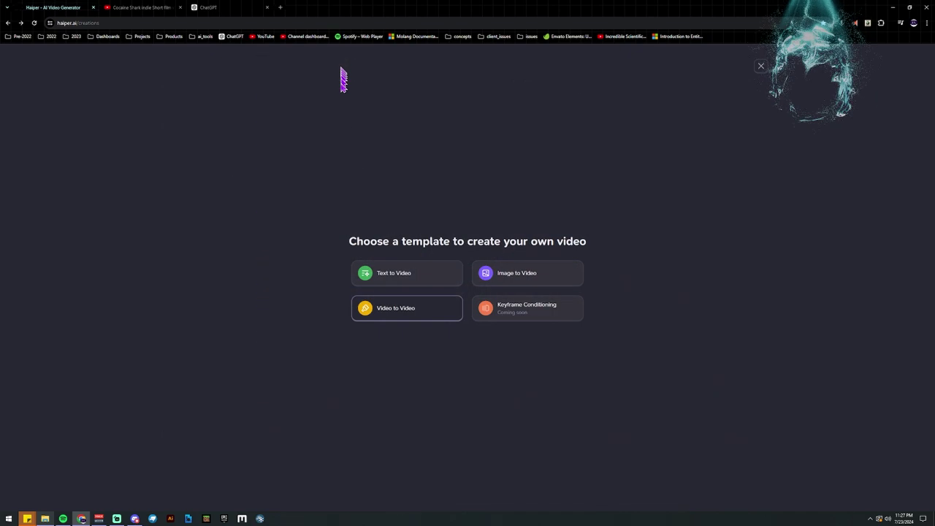
left_click(429, 276)
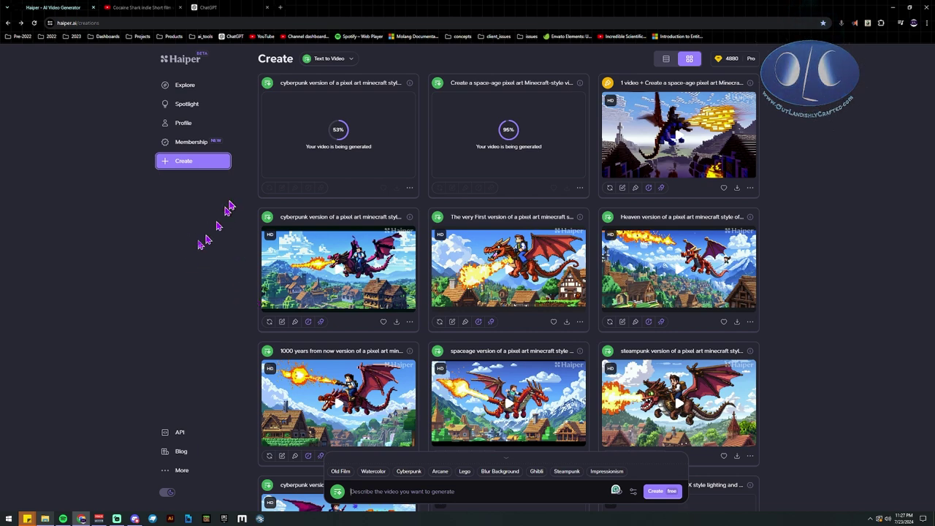
Create a video from a prompt for Minecraft with the most amazing RTX shaders, AAA game effects and animations, keeping the pixel art style
scroll(358, 394, "down", 2)
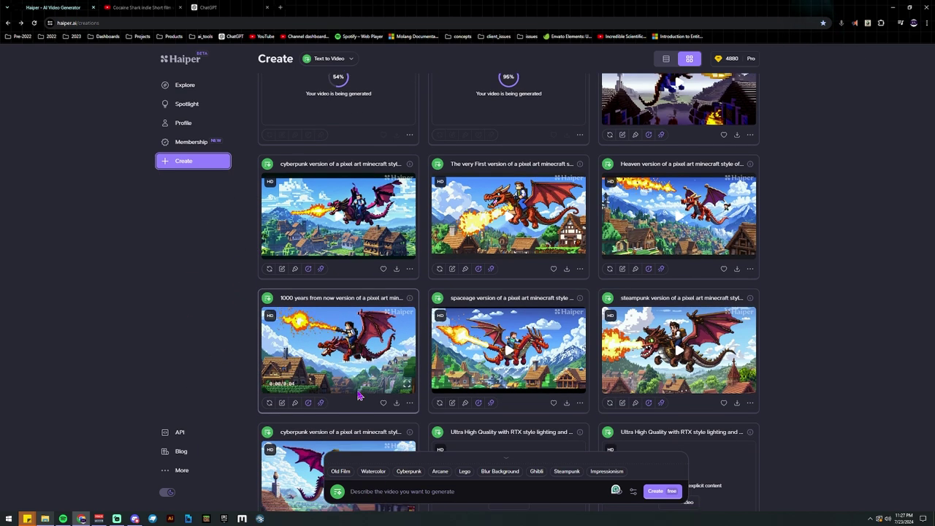
scroll(360, 395, "up", 2)
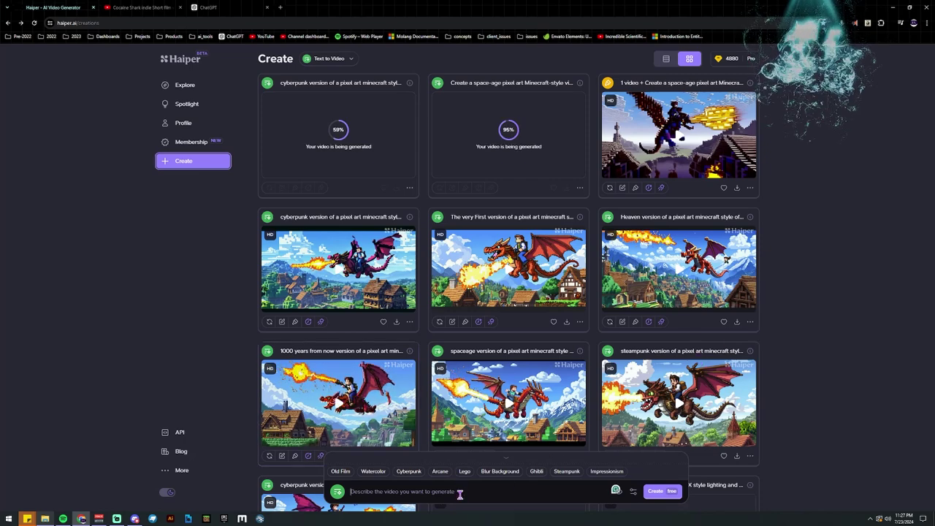
type("Minecraft with")
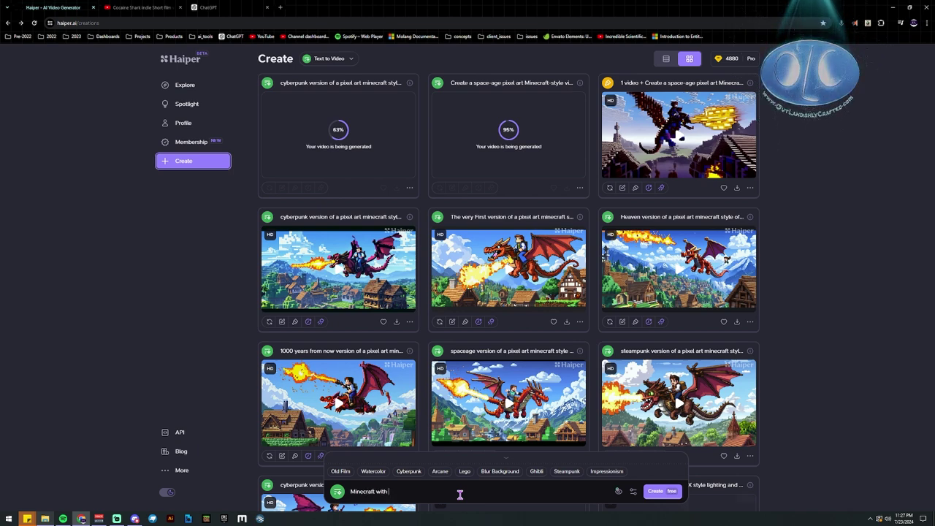
type(" the most amaing RTX shaders and effects. Everything a AAA game would hav")
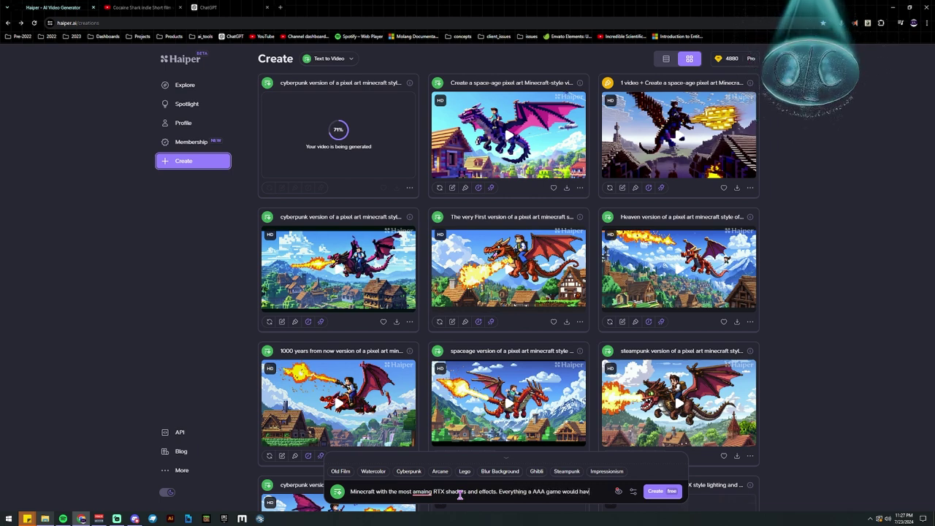
type("imations and but keep the pixel art style")
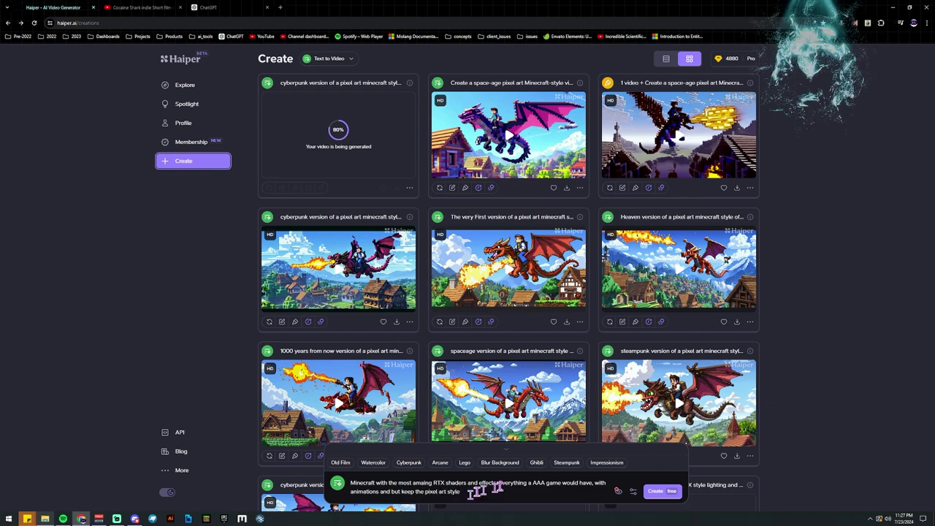
left_click(657, 491)
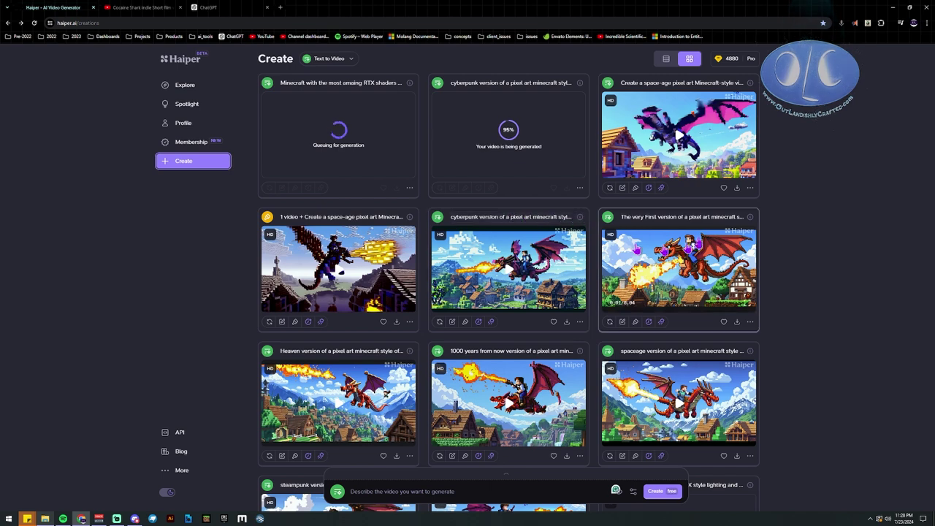
Look through the earlier dragon creations, watch the fire-breathing cyberpunk dragon video in its detail view and close it
scroll(467, 336, "down", 2)
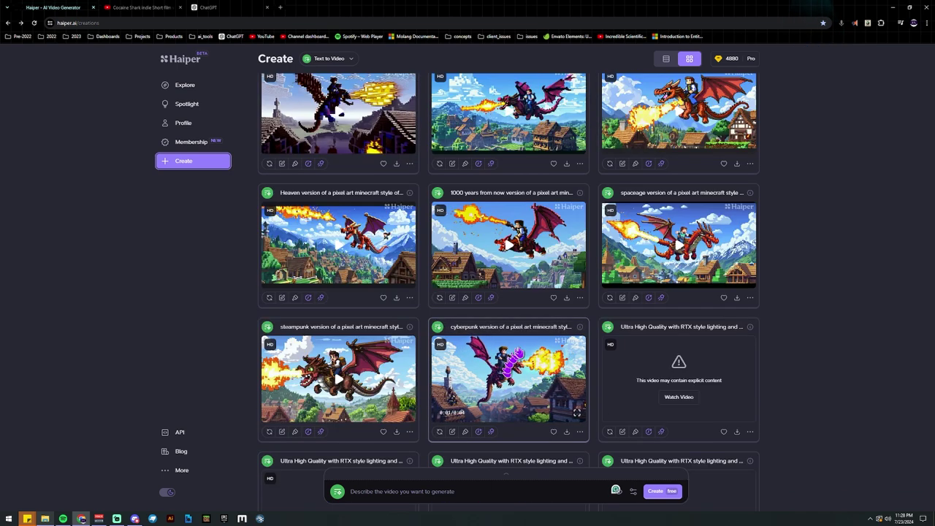
scroll(500, 353, "down", 1)
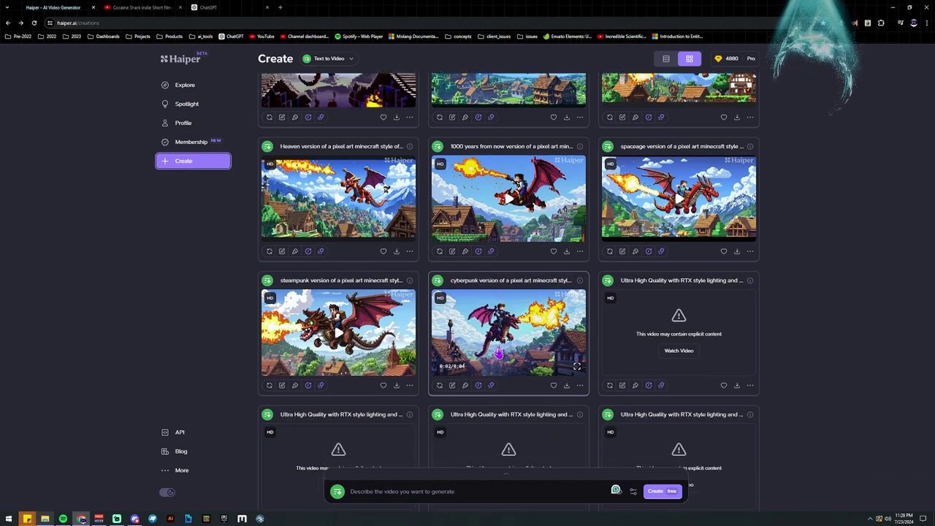
scroll(511, 350, "up", 2)
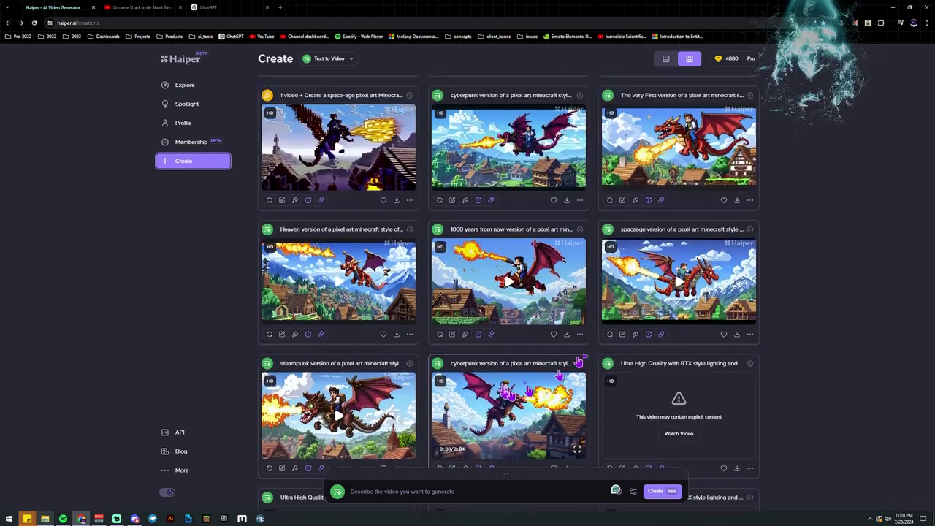
scroll(522, 347, "up", 2)
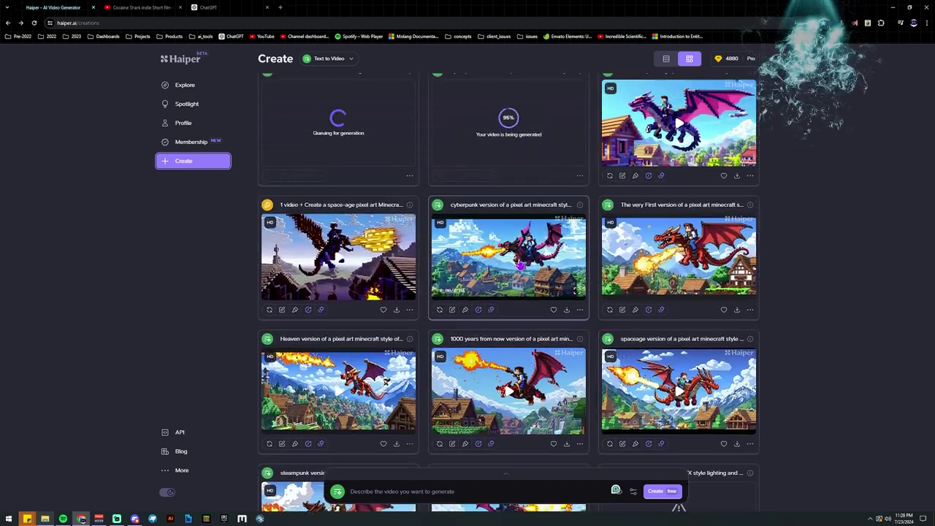
left_click(520, 266)
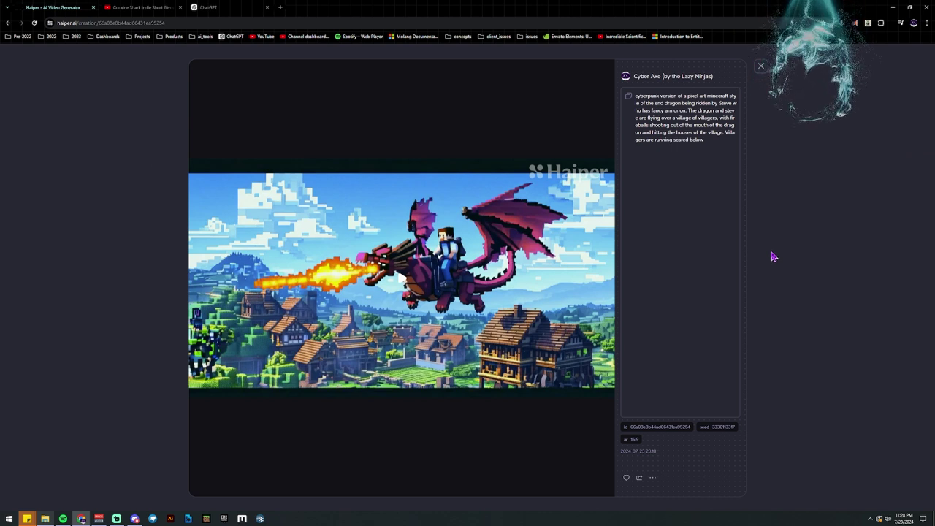
mouse_move(387, 263)
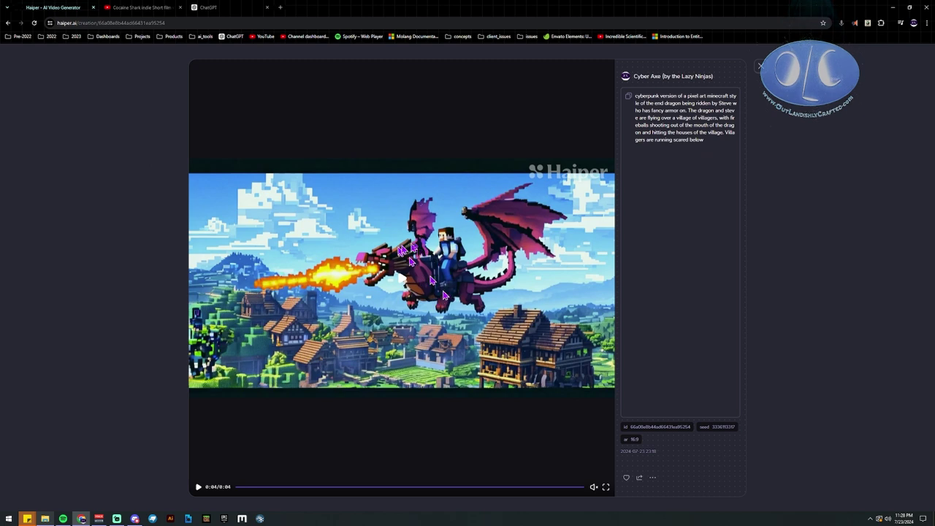
left_click(750, 71)
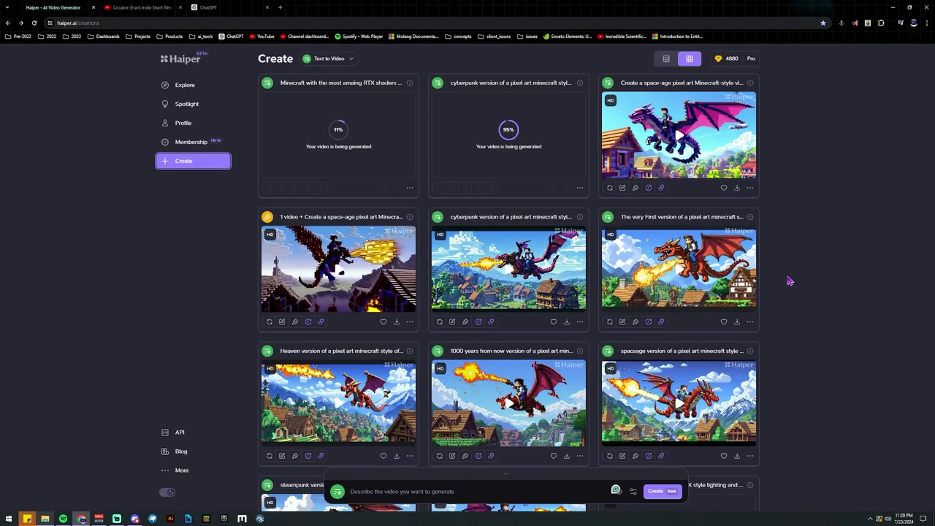
scroll(764, 328, "down", 1)
scroll(776, 365, "up", 1)
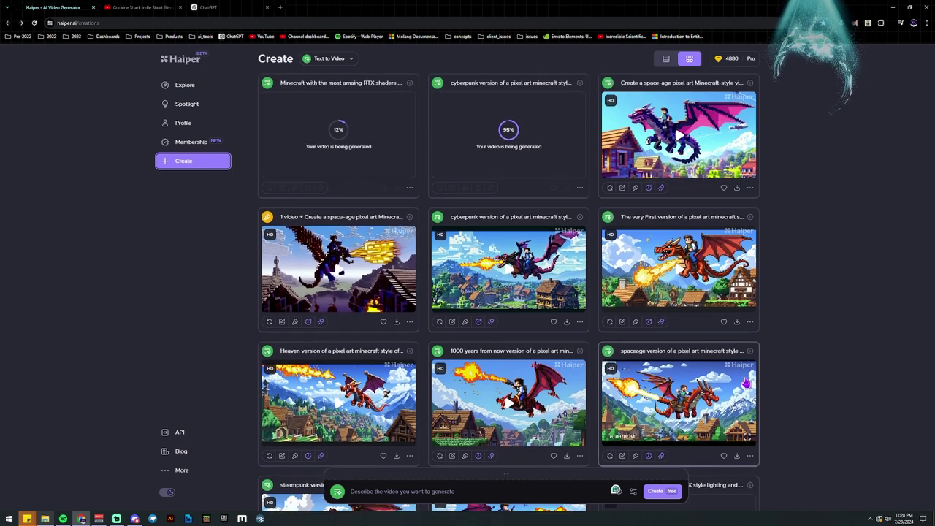
Create a video from the prompt "Duex Ex style End dragon from minecraft"
left_click(494, 496)
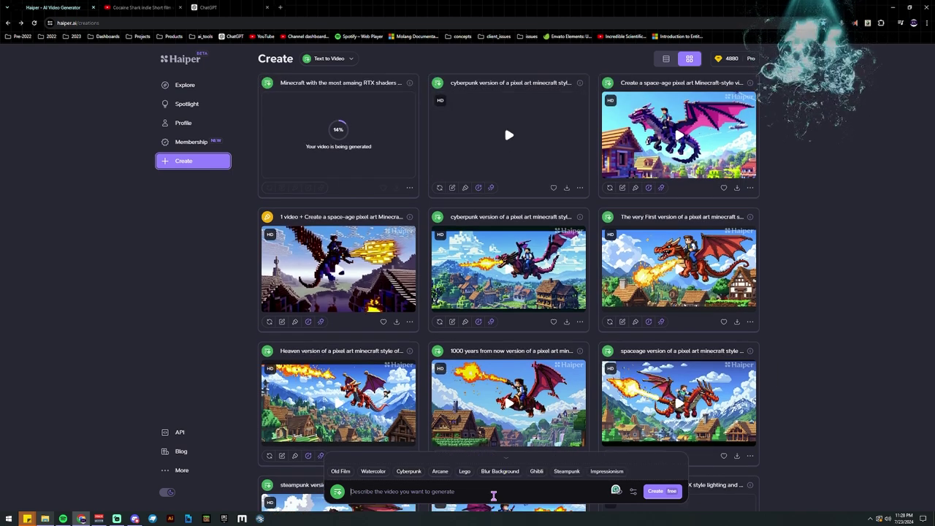
type("Du")
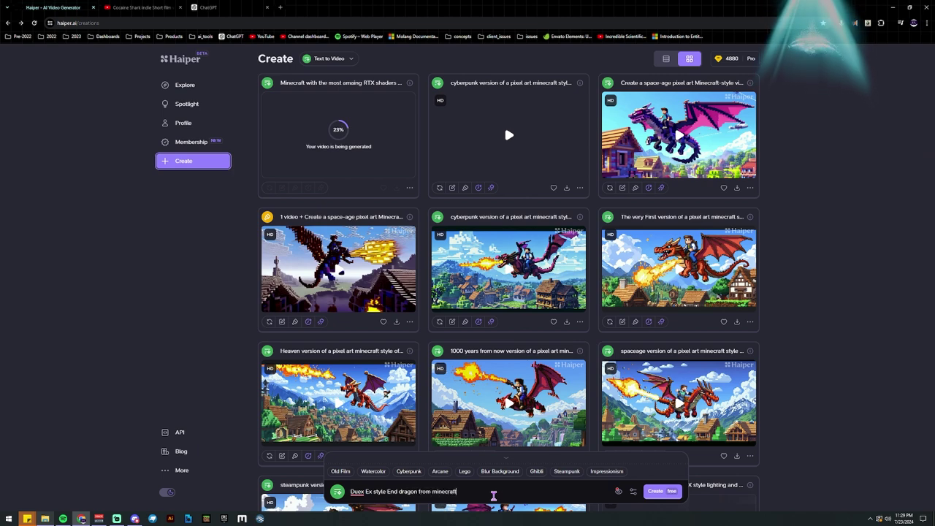
key("Return")
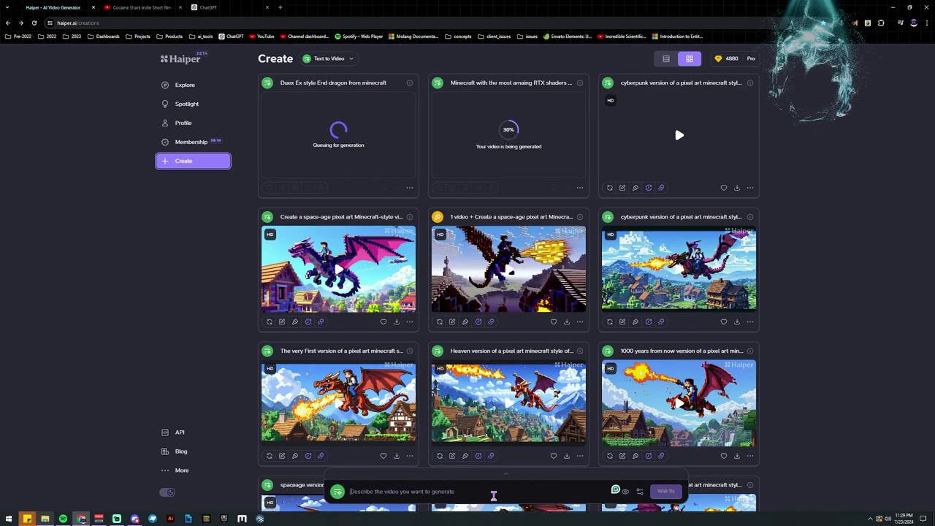
Create a video of the "End dragon from minecraft but as a bionic mechanical dragons from cyberpunk future"
type("End dragon from minecraft b")
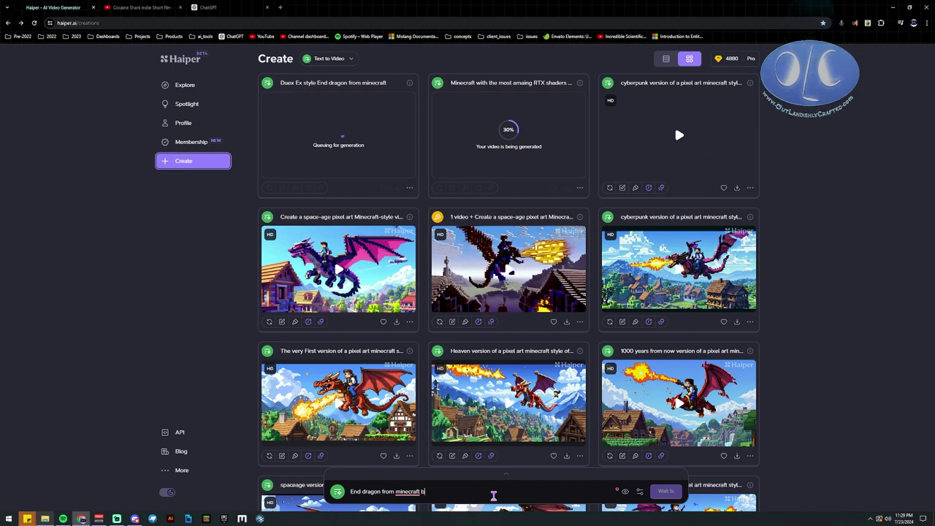
type("ut")
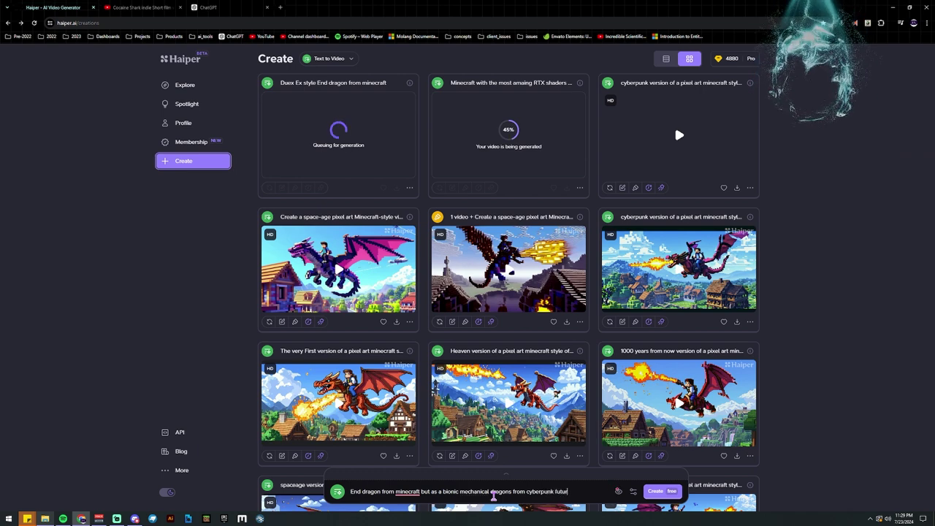
type("e")
key("Return")
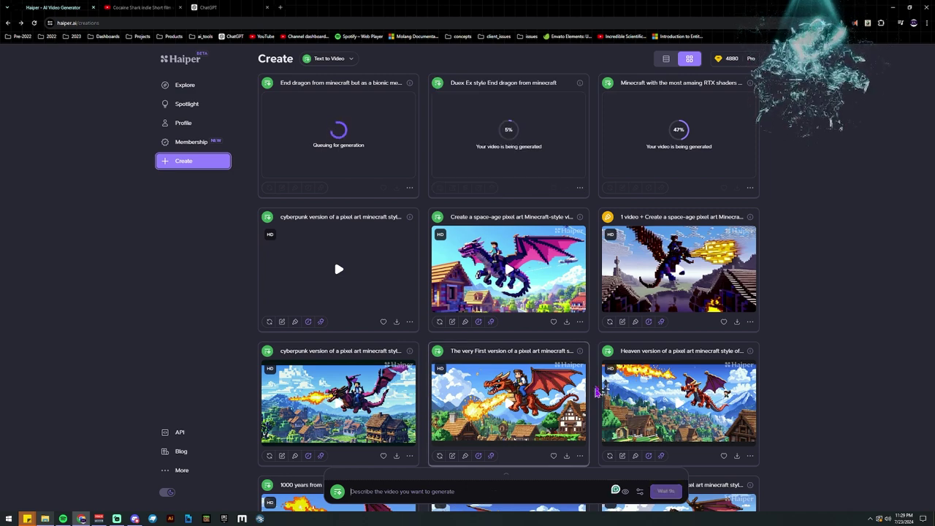
Read the video info of the newest finished cyberpunk dragon video and close it
mouse_move(338, 266)
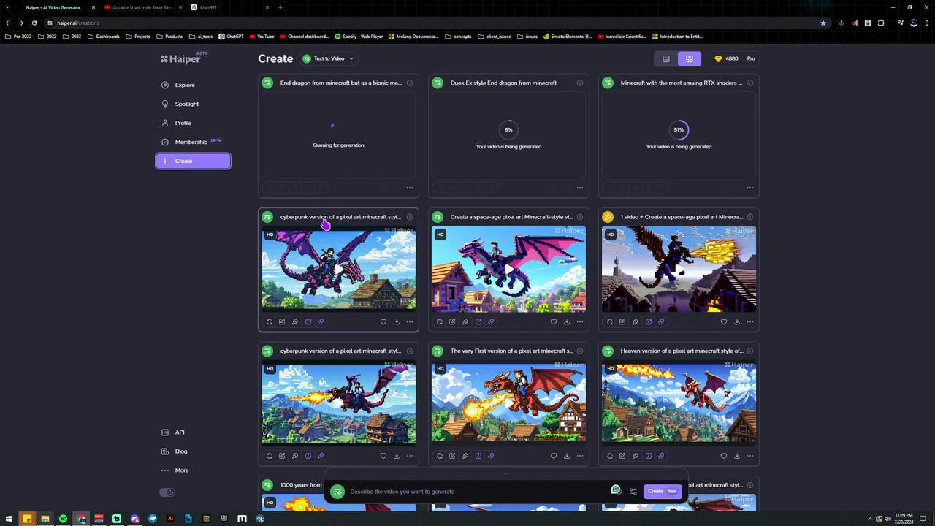
left_click(410, 217)
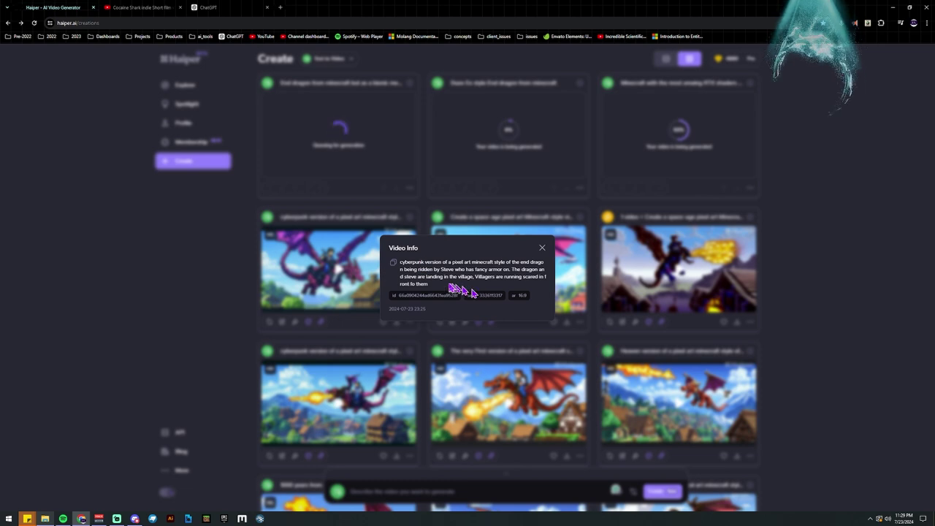
left_click(542, 247)
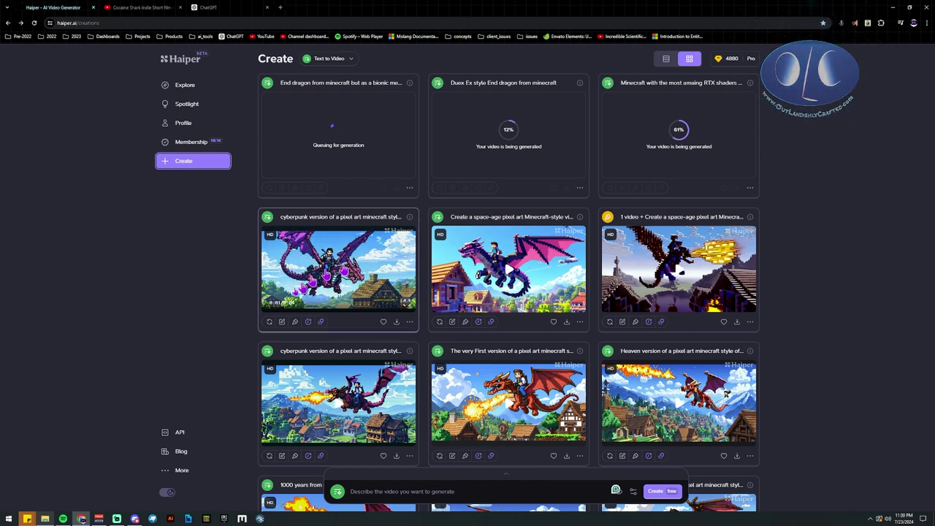
Regenerate the newest finished cyberpunk dragon video twice with the same input
left_click(269, 321)
left_click(504, 295)
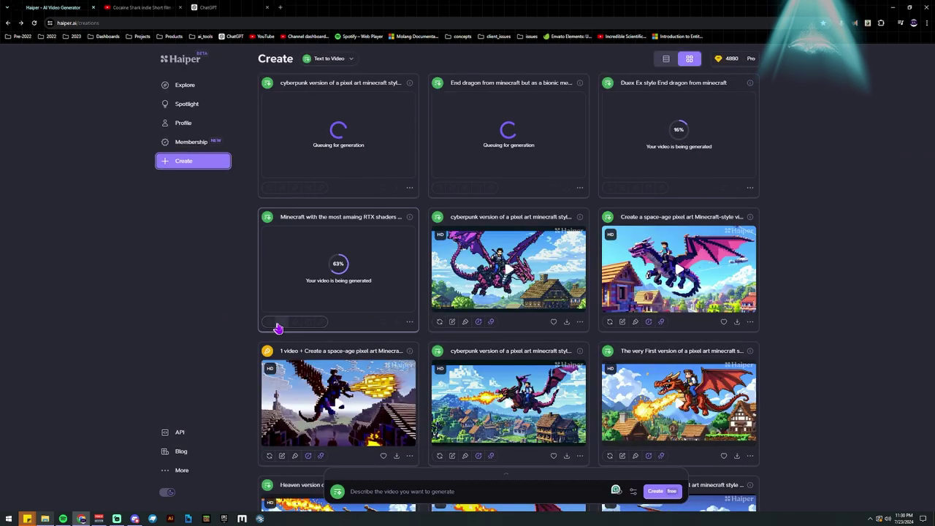
left_click(440, 322)
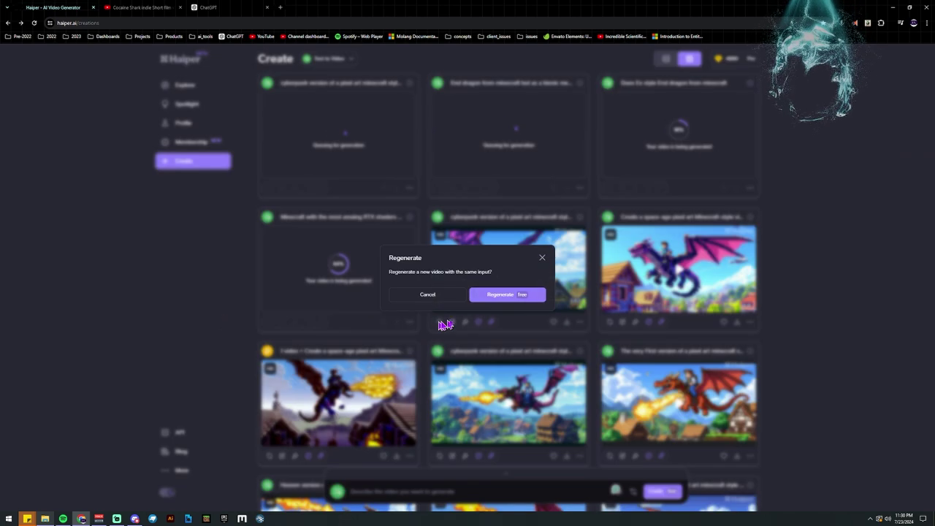
left_click(505, 294)
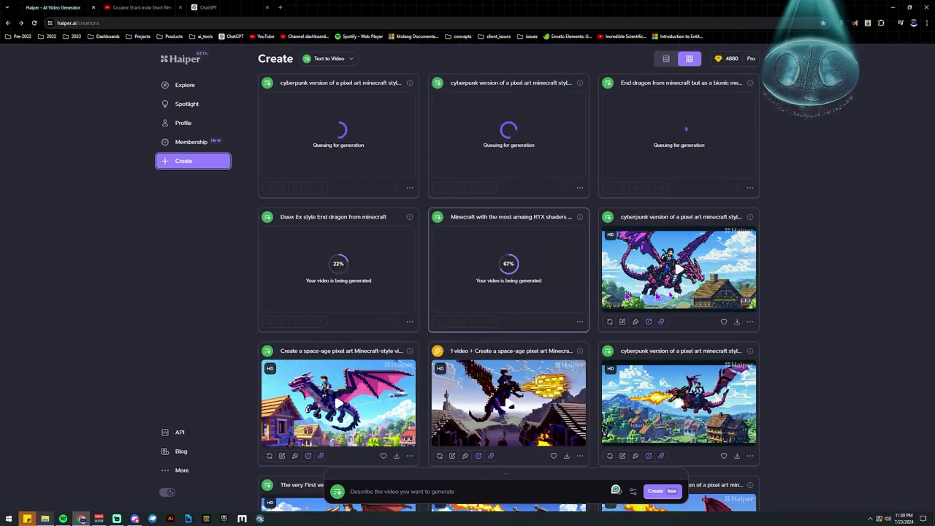
right_click(365, 444)
left_click(189, 358)
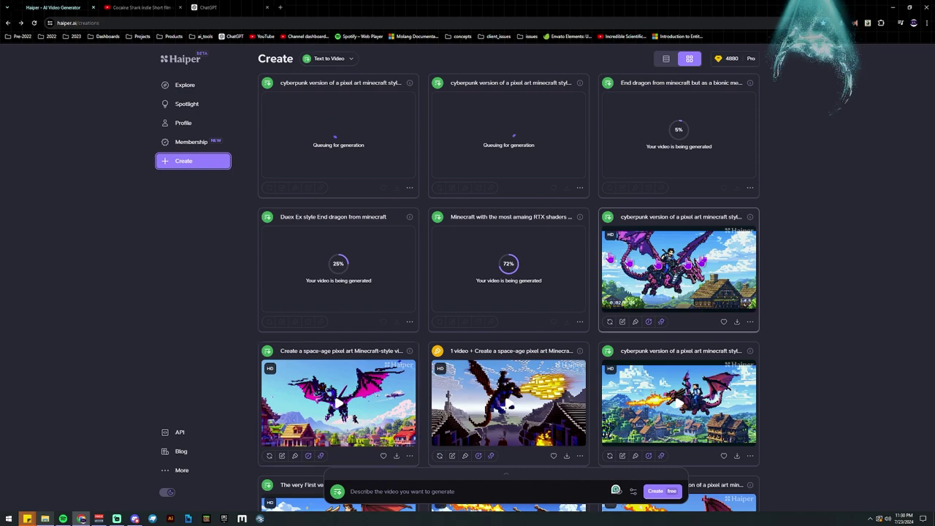
Browse the older creations down to the cocaine shark videos and reveal several that are hidden as possibly explicit
scroll(580, 396, "down", 3)
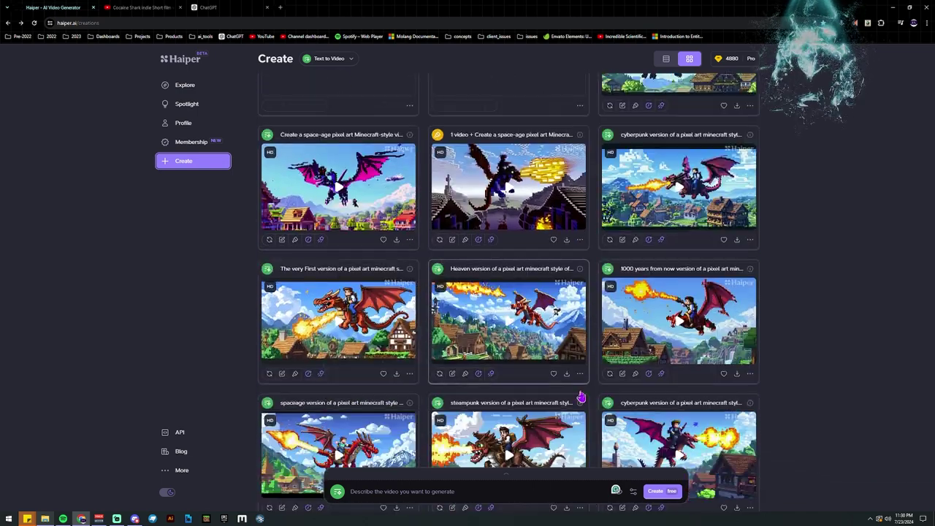
scroll(581, 396, "down", 5)
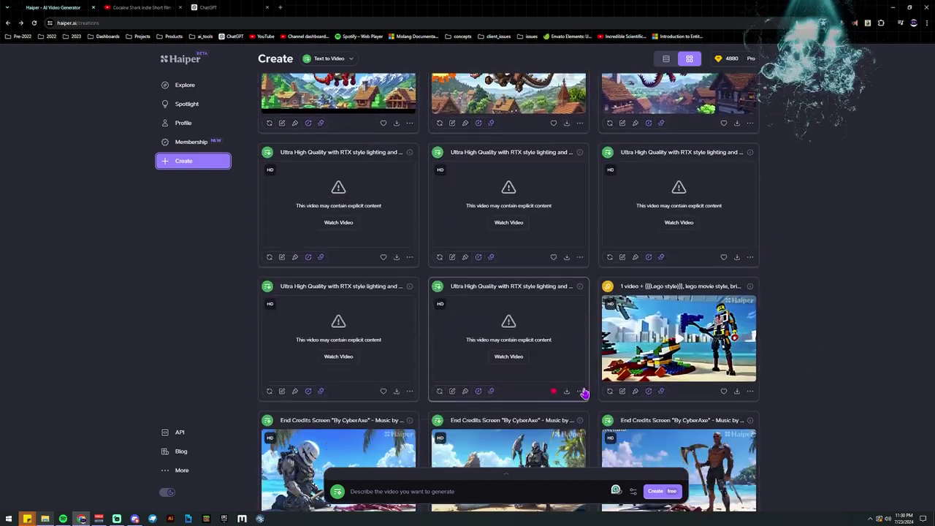
scroll(584, 393, "down", 5)
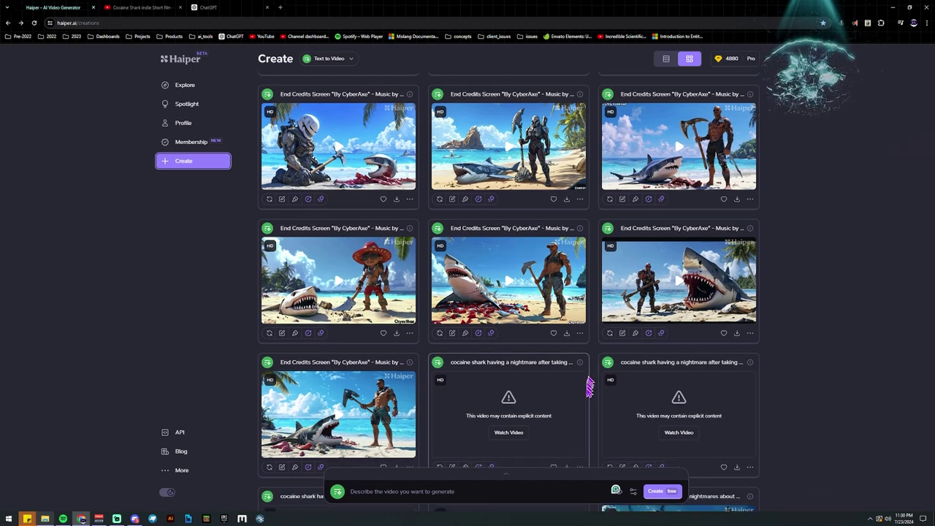
scroll(589, 387, "down", 4)
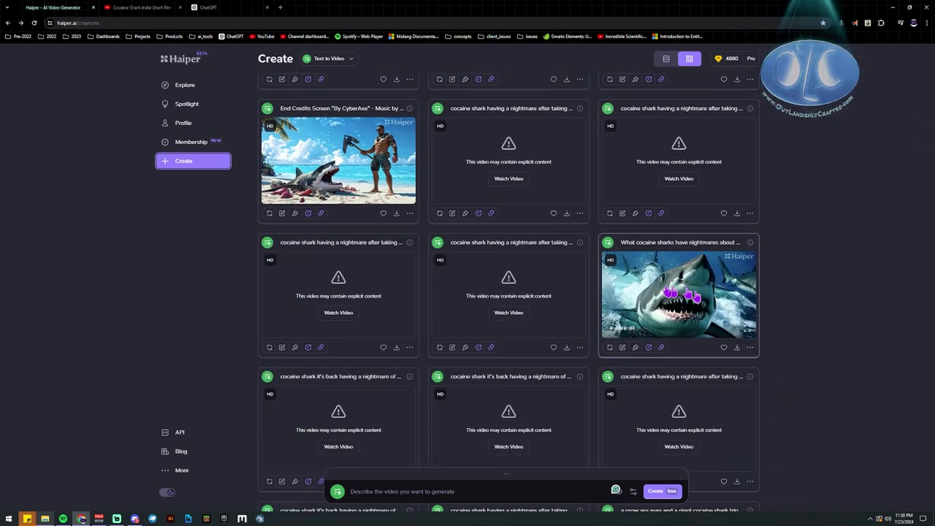
scroll(690, 298, "down", 3)
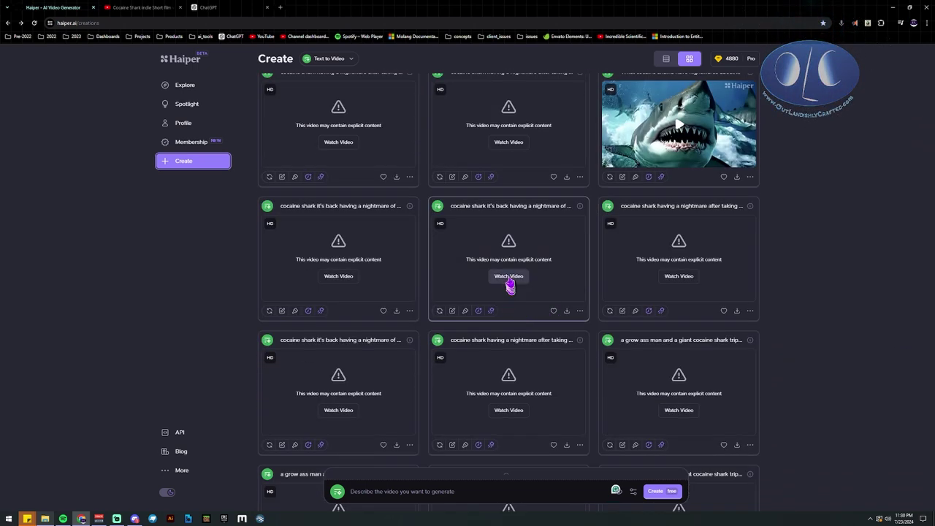
left_click(509, 283)
left_click(343, 278)
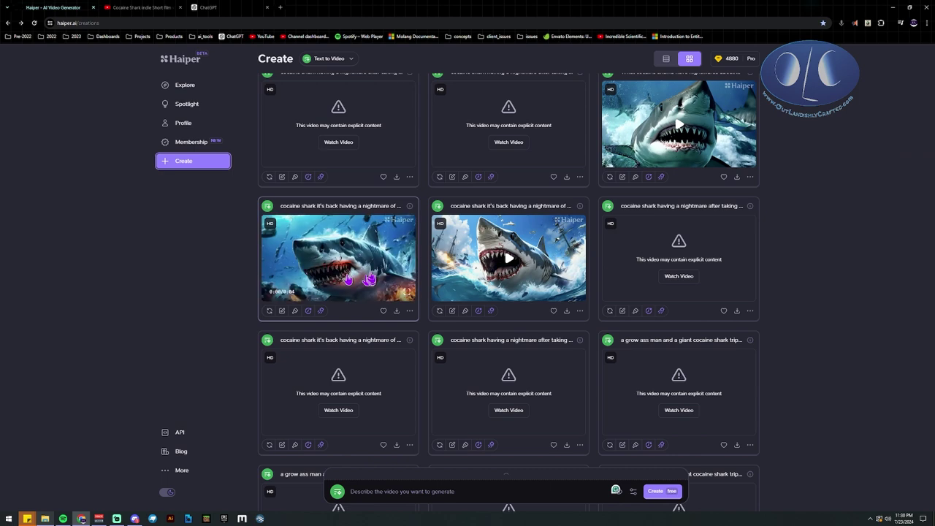
left_click(678, 276)
scroll(548, 353, "down", 1)
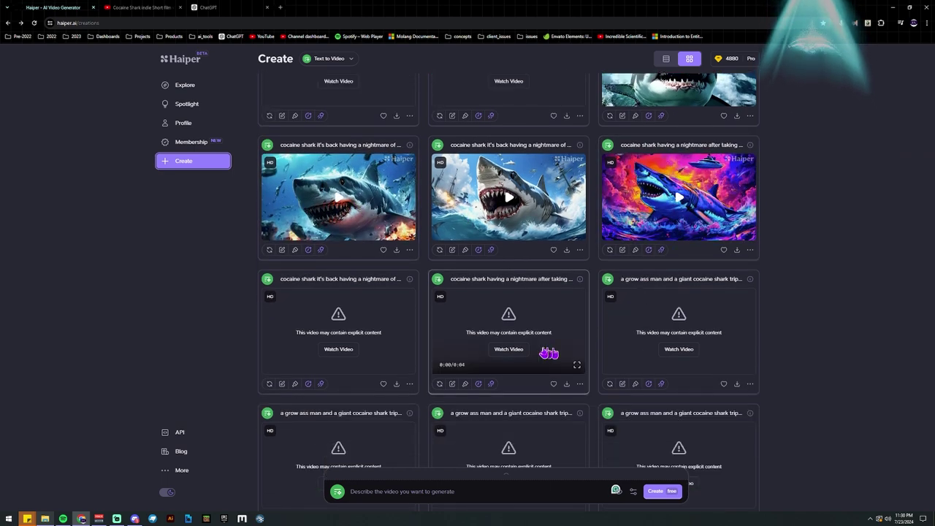
scroll(548, 353, "down", 4)
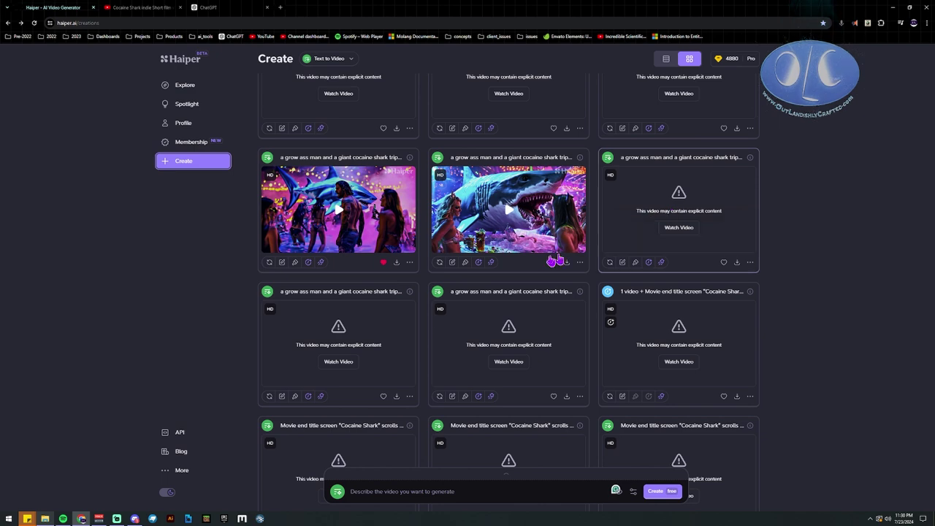
Create a video of the "8k style ender dragon from minecraft but in realism with AAA lighting and particles effect"
scroll(823, 319, "up", 1)
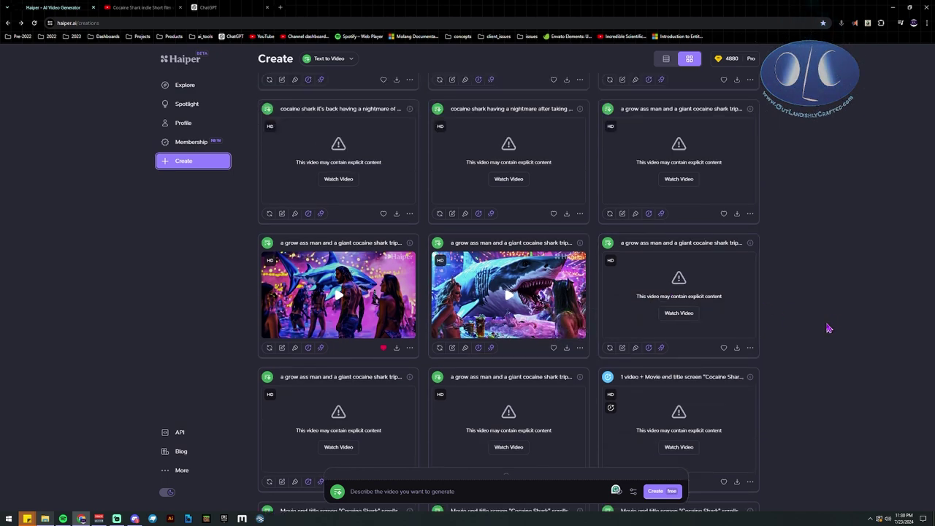
scroll(608, 265, "up", 4)
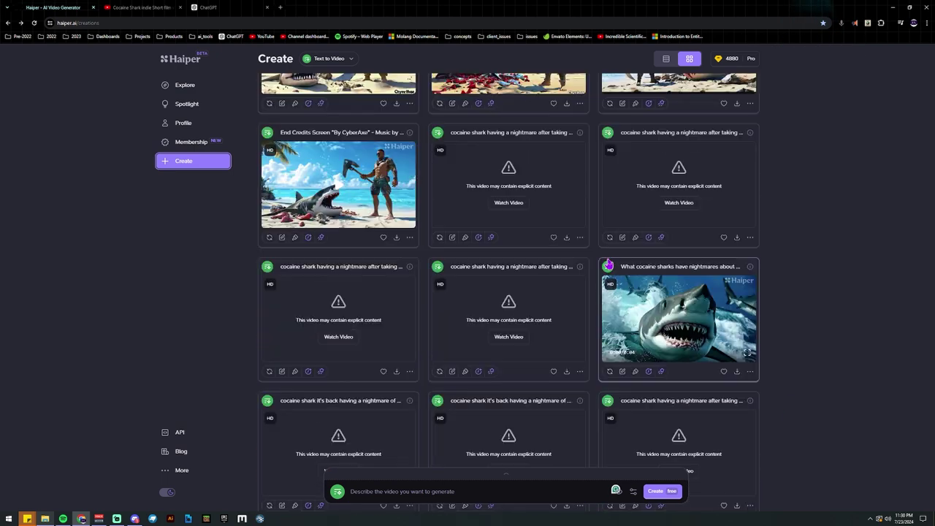
scroll(608, 264, "up", 10)
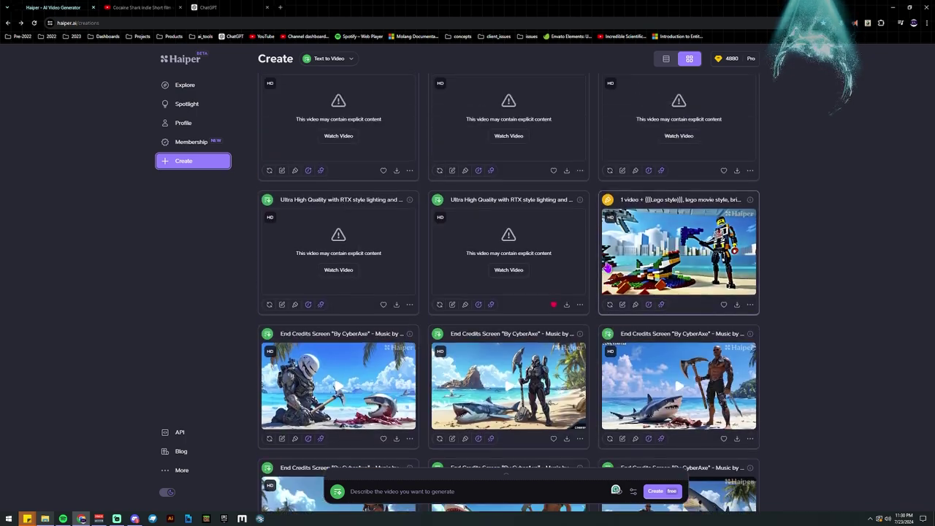
scroll(607, 267, "up", 10)
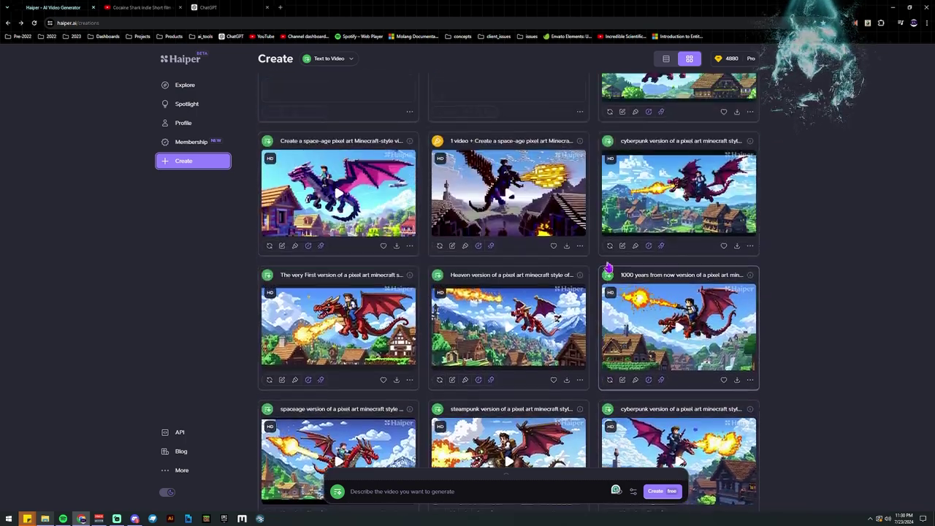
scroll(608, 267, "up", 4)
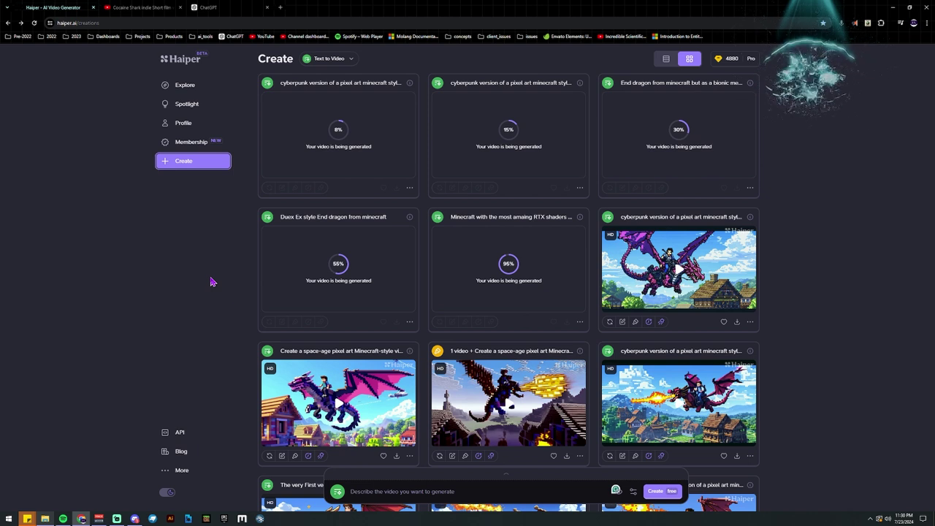
left_click(396, 491)
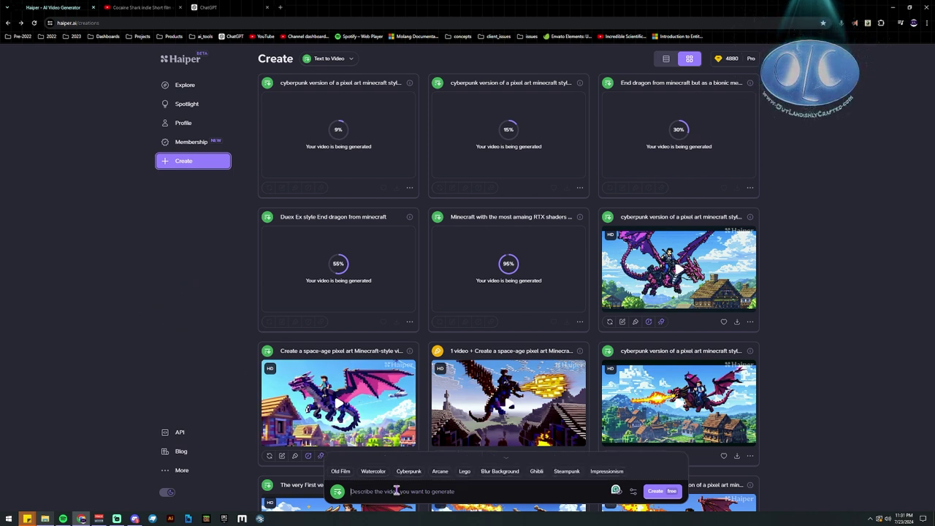
type("8")
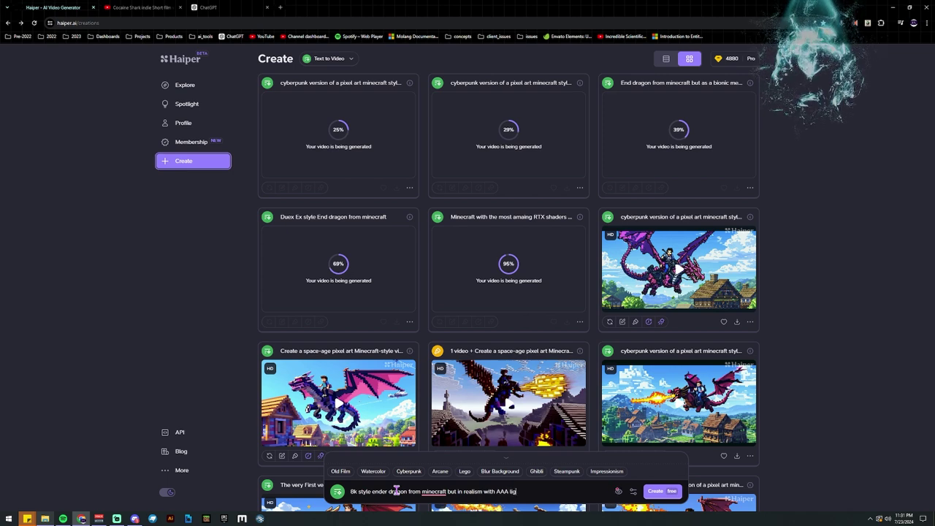
type("particles effec")
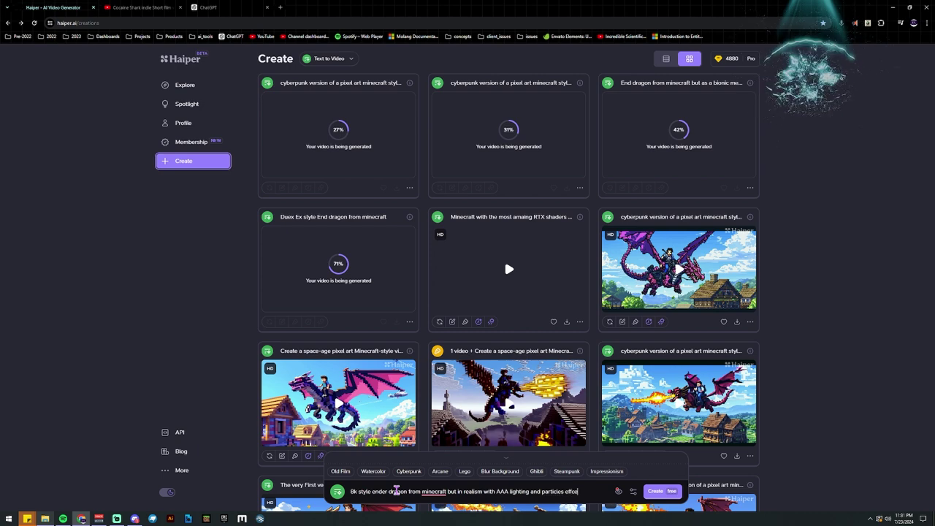
type("t")
key("Return")
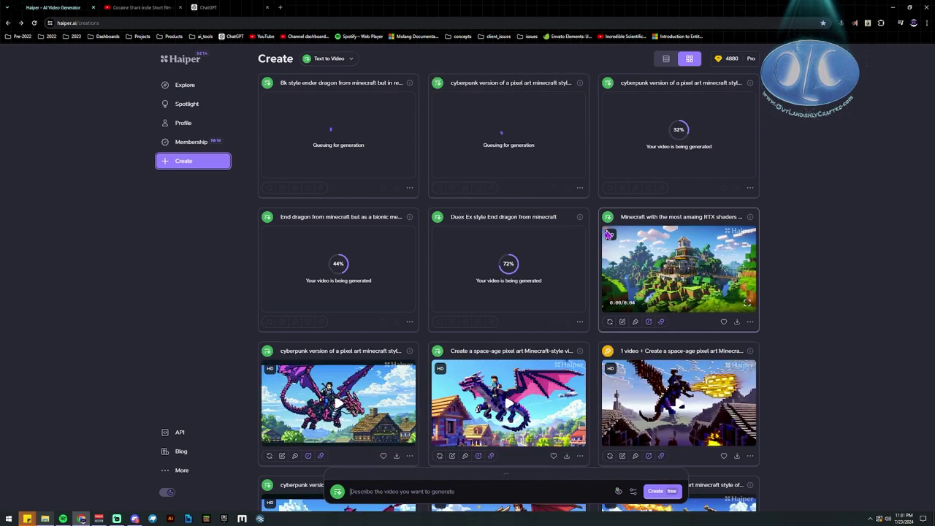
Watch the finished Minecraft RTX shaders video in full screen, and read its prompt in the video info and on its detail page
left_click(746, 302)
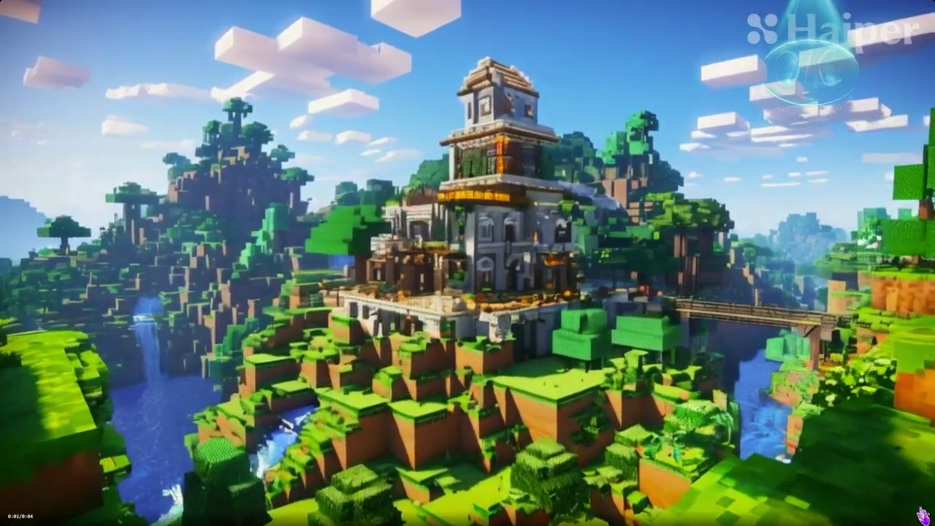
double_click(747, 431)
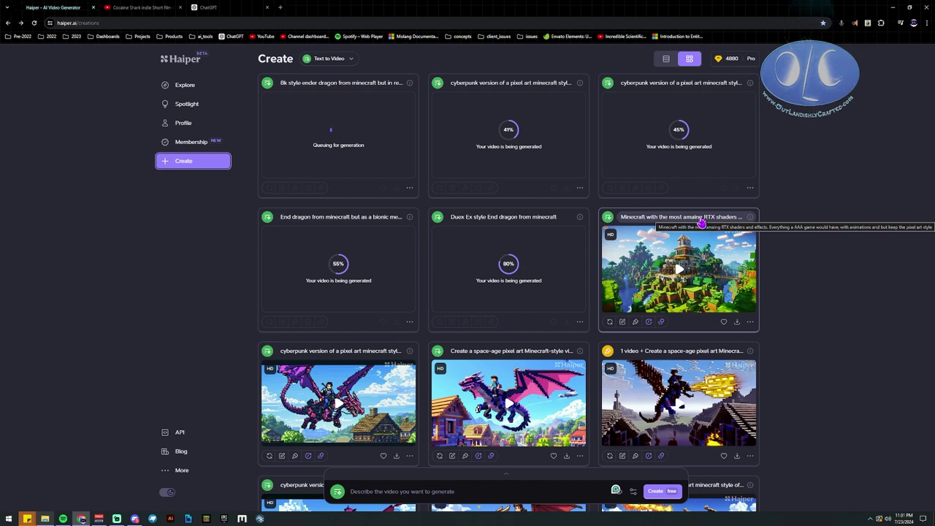
left_click(725, 218)
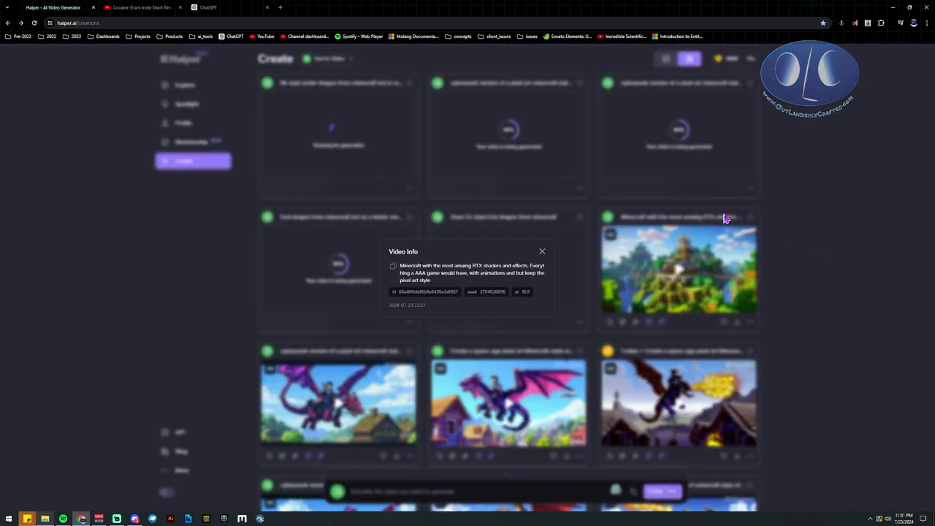
left_click(555, 261)
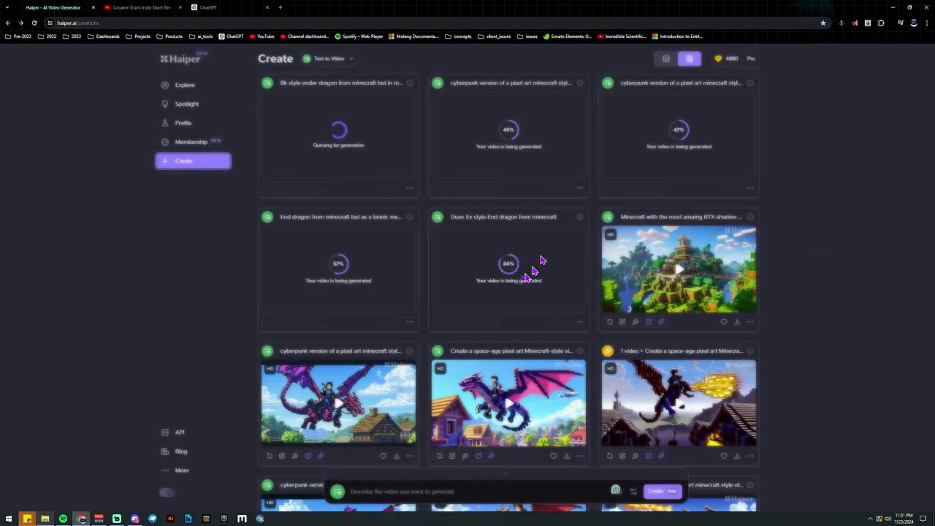
left_click(734, 292)
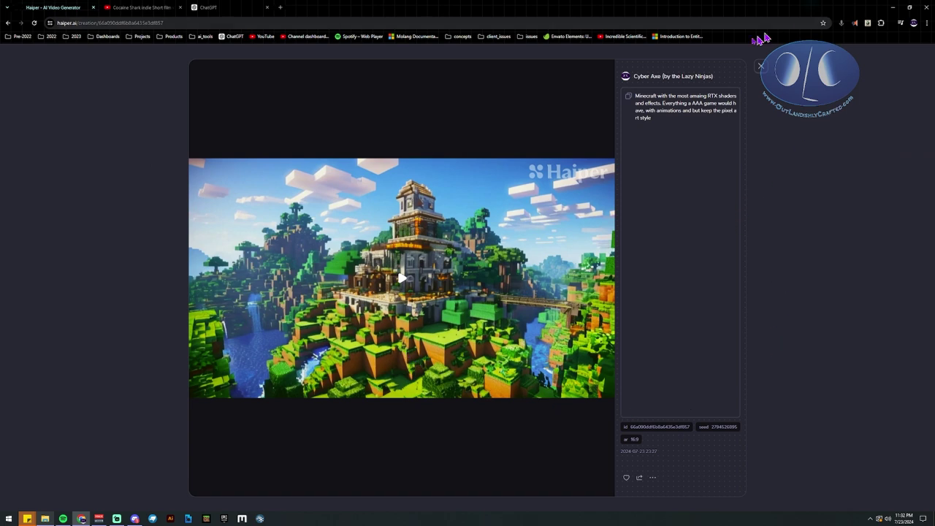
left_click(758, 67)
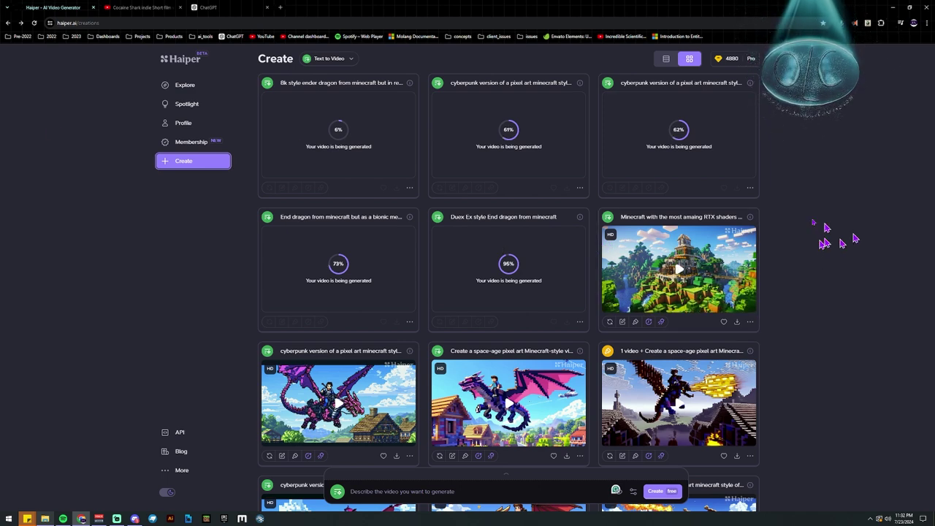
View the finished "Duex Ex style End dragon from minecraft" video in full screen and return to the creations
key("alt+Tab")
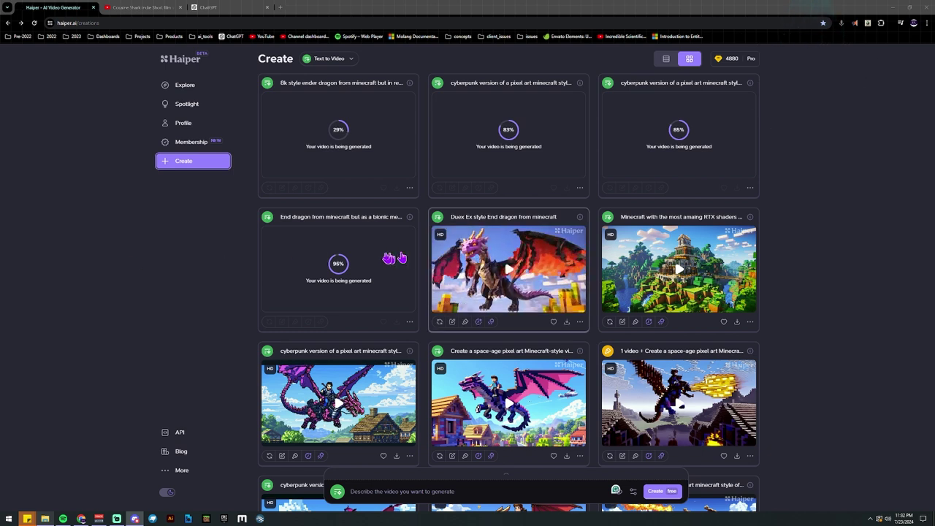
mouse_move(556, 257)
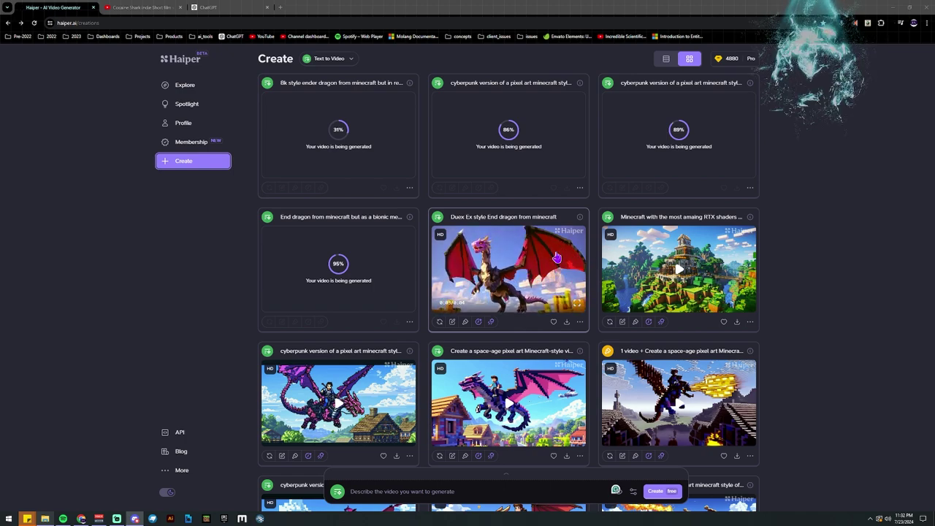
left_click(557, 257)
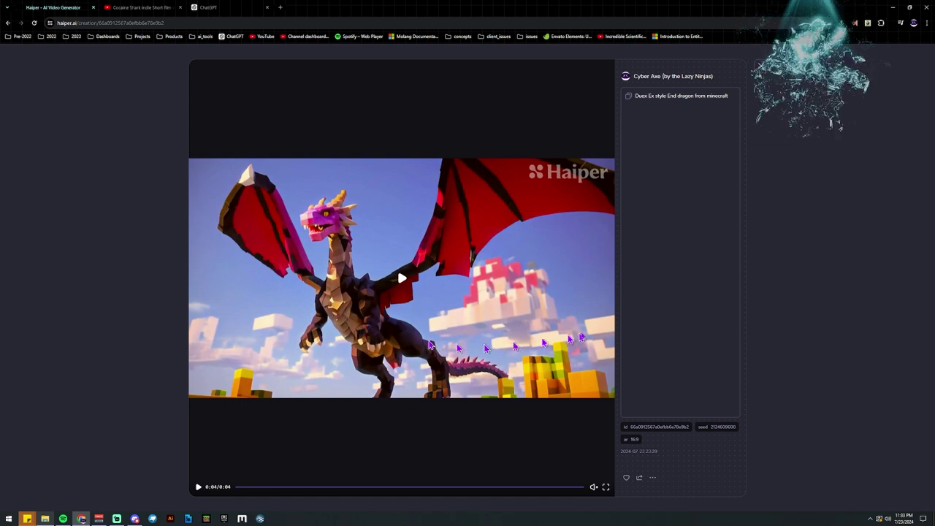
left_click(606, 487)
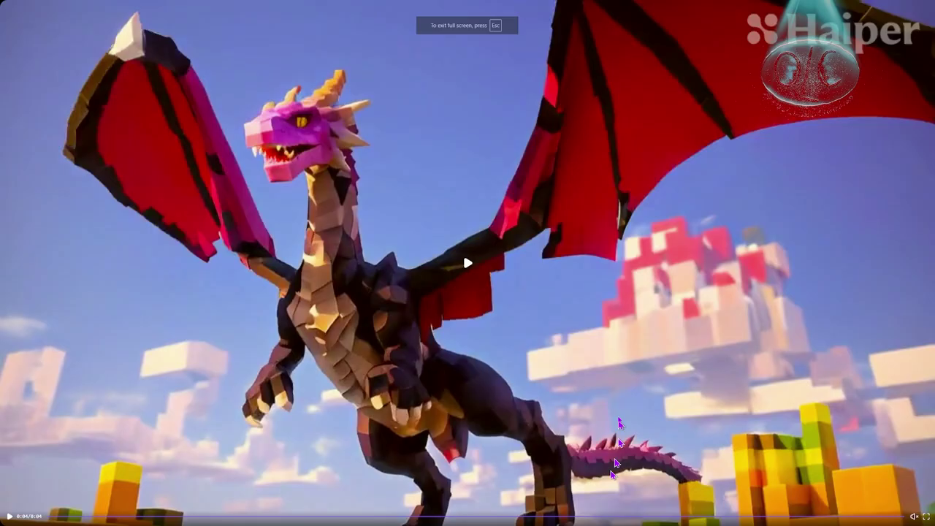
left_click(605, 301)
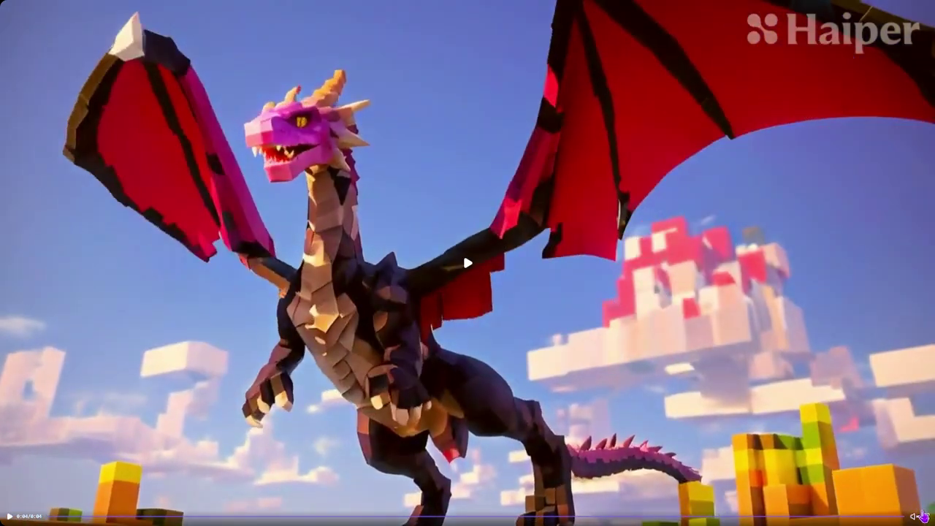
left_click(926, 516)
left_click(763, 76)
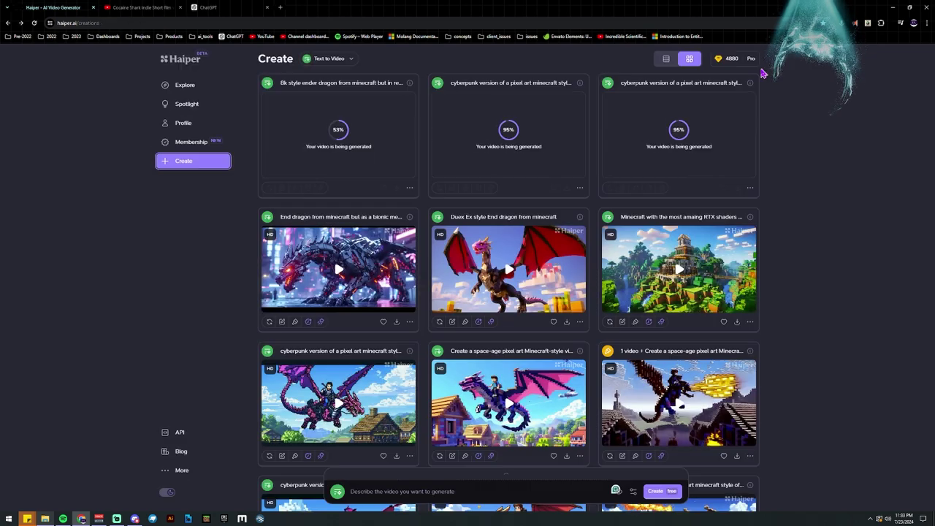
Play the finished bionic mechanical End dragon video, replay it and close its detail page
left_click(391, 285)
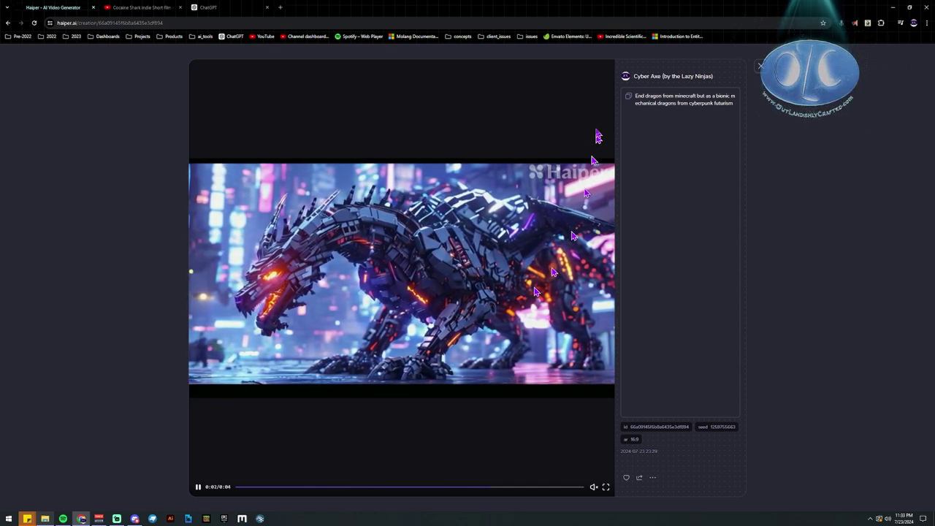
left_click(218, 96)
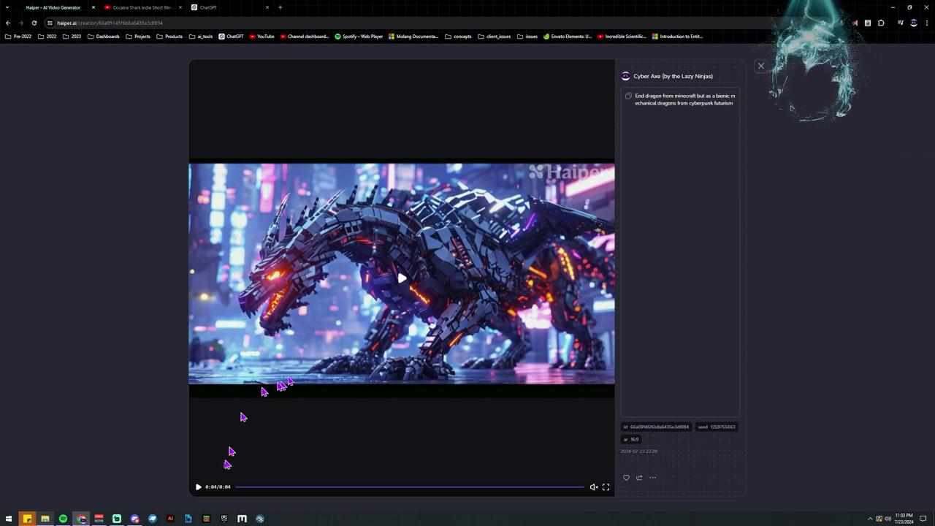
left_click(198, 486)
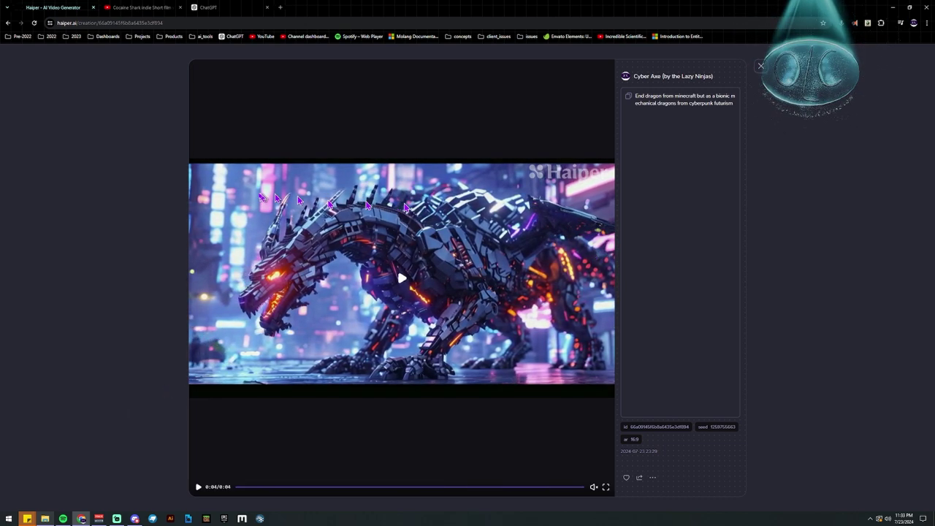
left_click(760, 65)
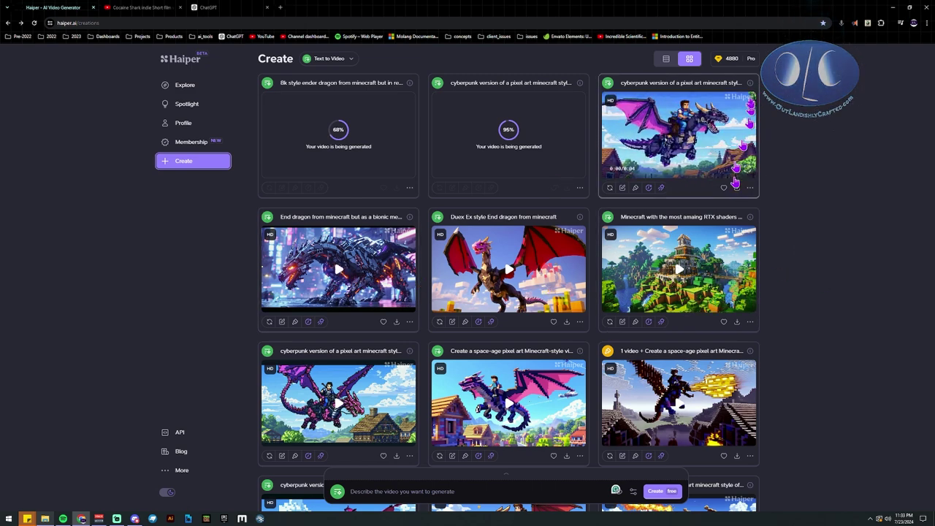
Read the prompt of the first finished cyberpunk dragon regeneration, replay its video several times and close it
left_click(661, 146)
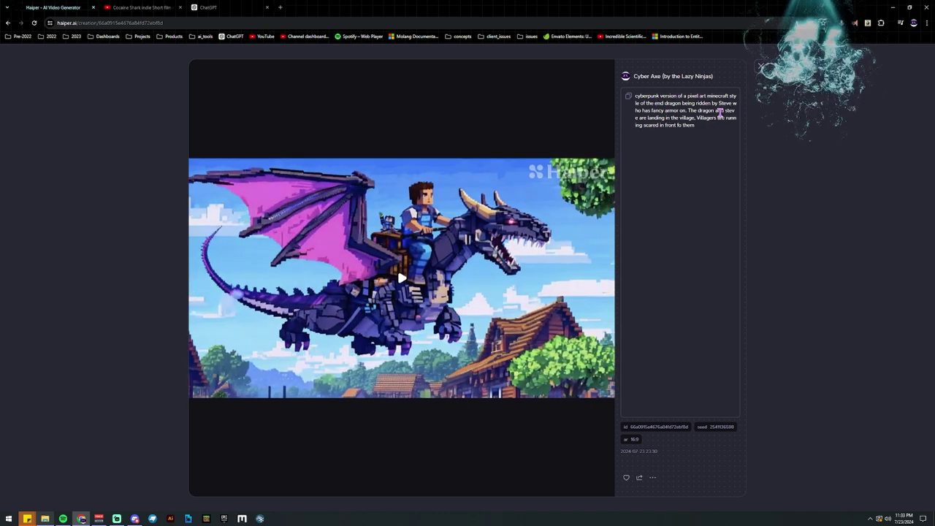
mouse_move(719, 115)
left_mouse_down()
mouse_move(657, 119)
mouse_move(702, 119)
left_mouse_up()
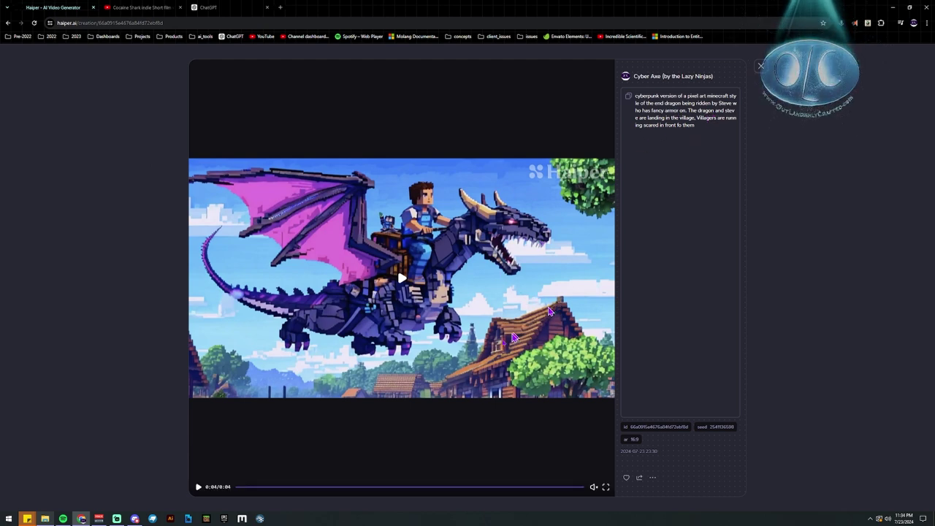
left_click(198, 486)
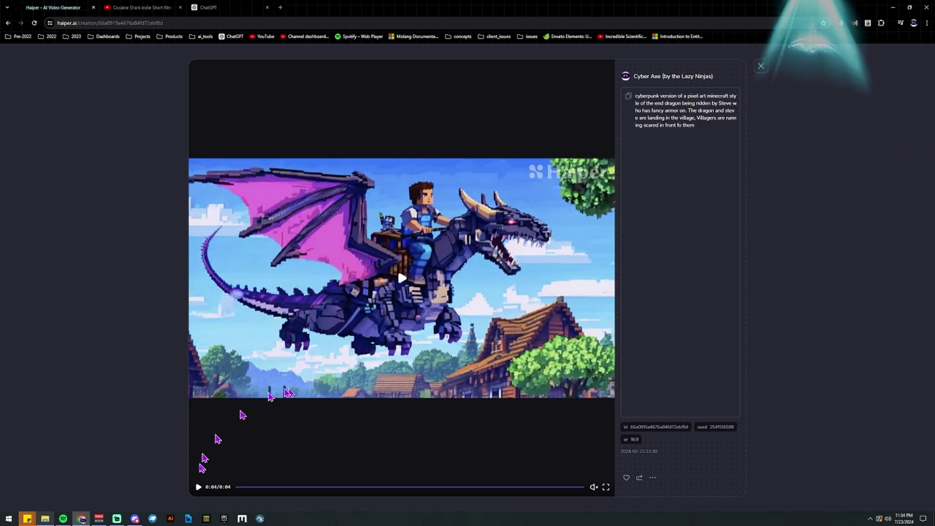
left_click(198, 487)
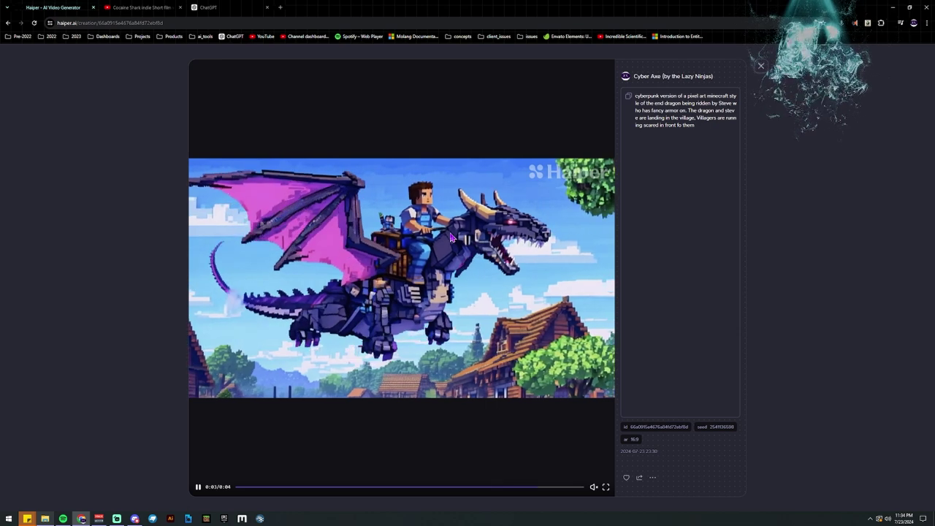
left_click(204, 484)
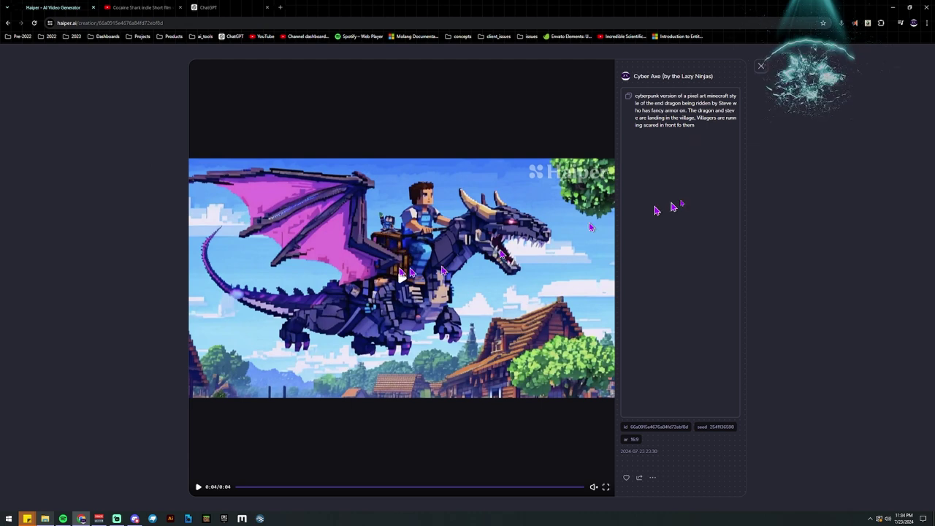
left_click(760, 66)
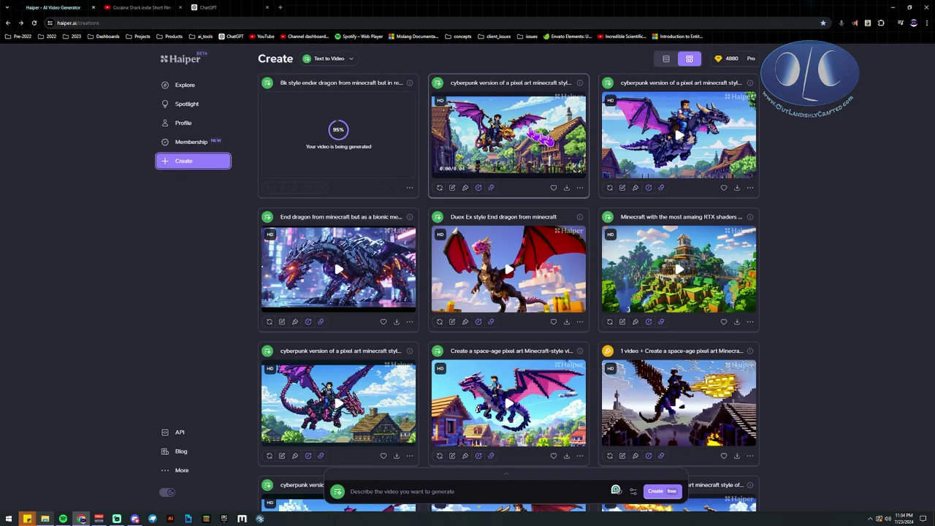
Play and replay the second cyberpunk dragon regeneration, set in the village street, and close it
left_click(546, 140)
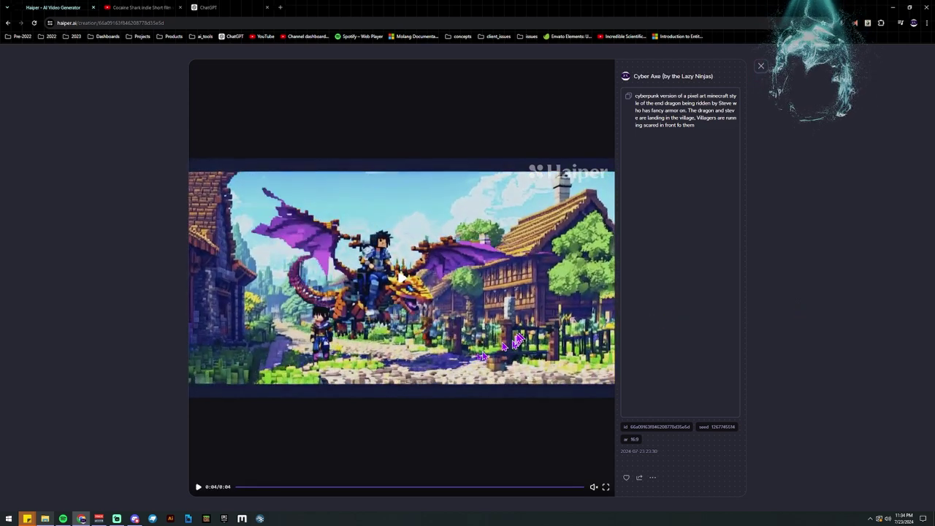
left_click(197, 487)
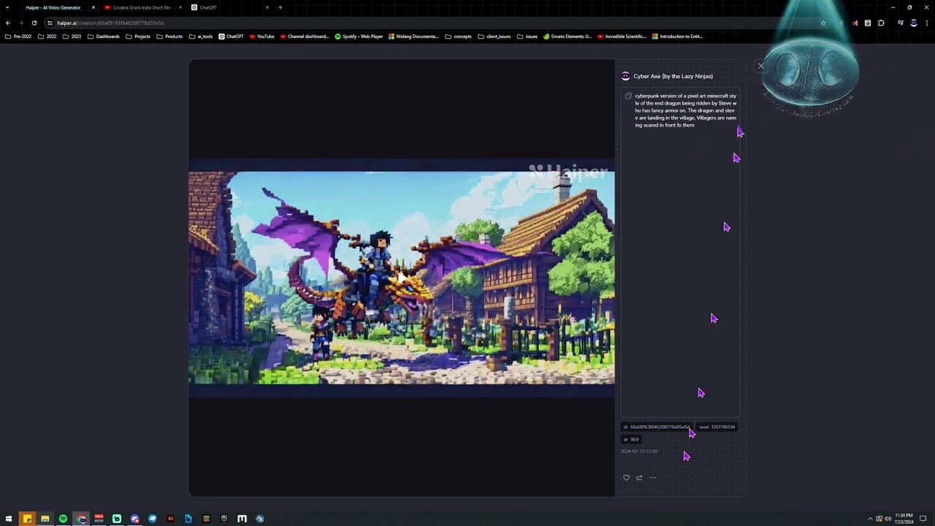
left_click(761, 67)
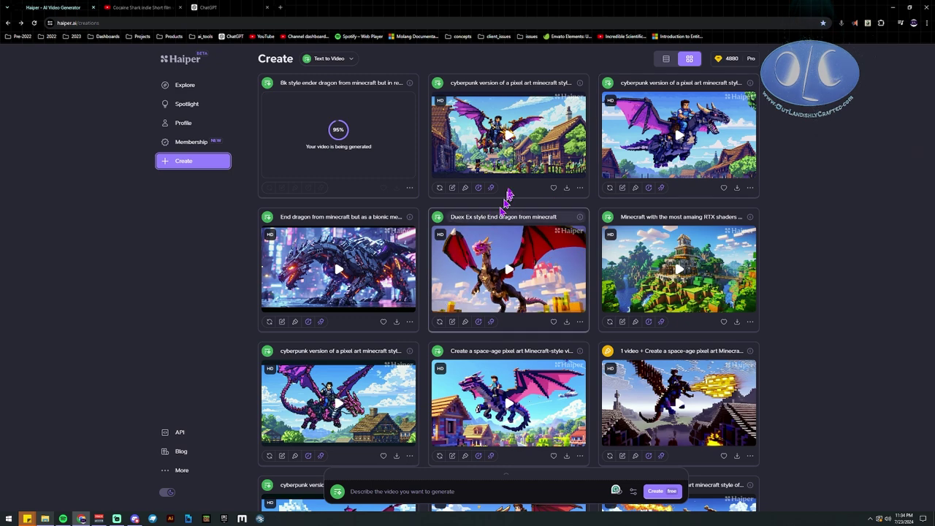
Extend the village-street cyberpunk dragon video, ending its prompt with "The dragon and steve have landed and are looking around at the villagers"
left_click(477, 189)
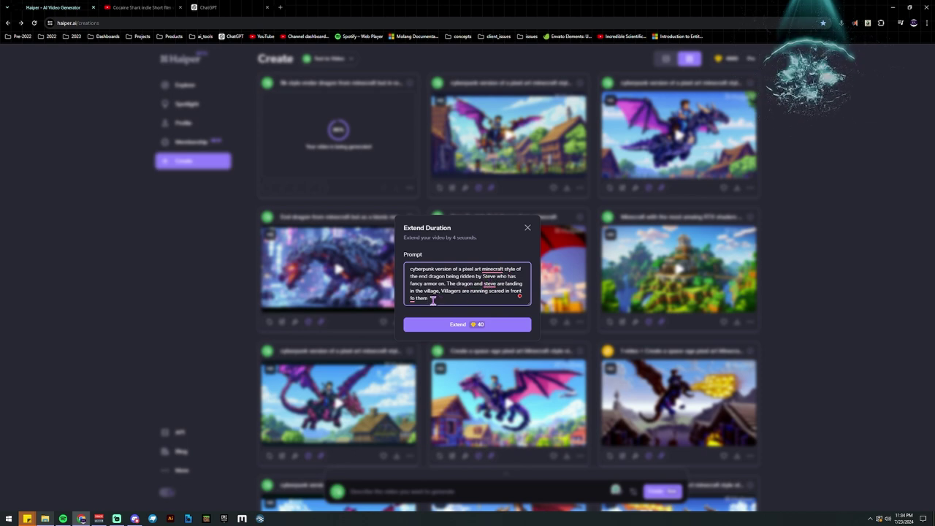
mouse_move(422, 299)
left_mouse_down()
mouse_move(410, 290)
mouse_move(417, 267)
mouse_move(473, 279)
mouse_move(444, 284)
mouse_move(451, 292)
mouse_move(437, 298)
left_mouse_up()
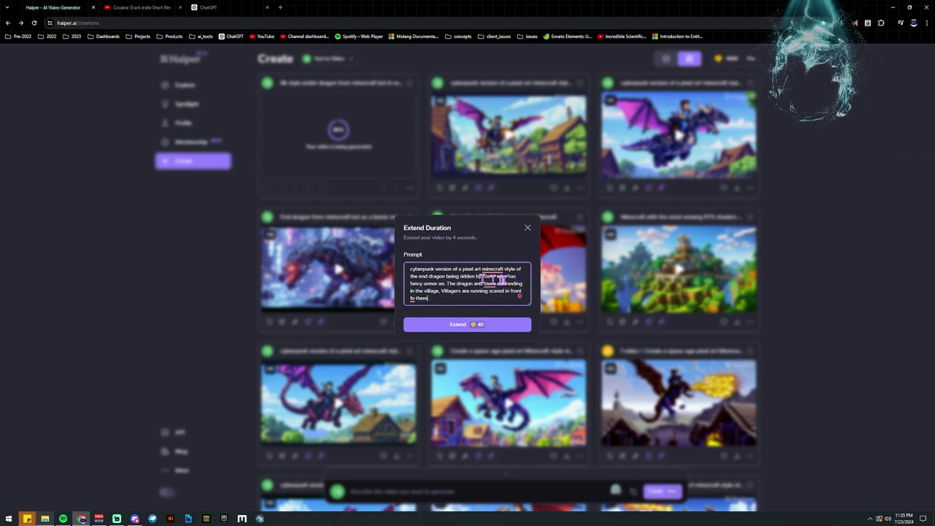
left_click_drag(504, 284, 520, 297)
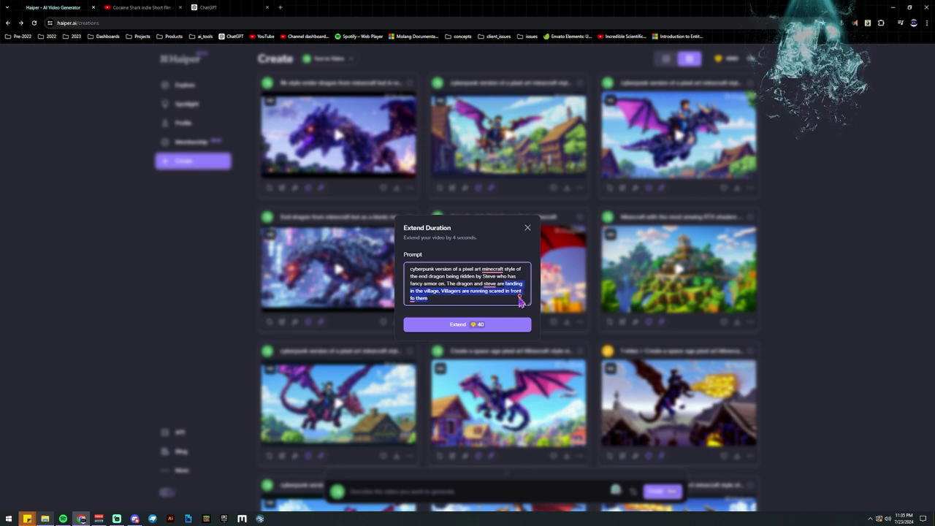
type("lan")
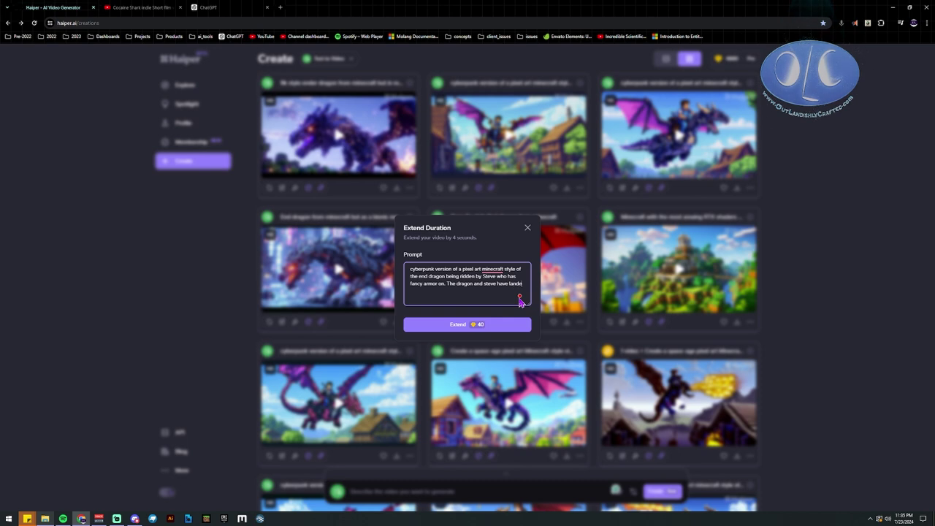
type("and are")
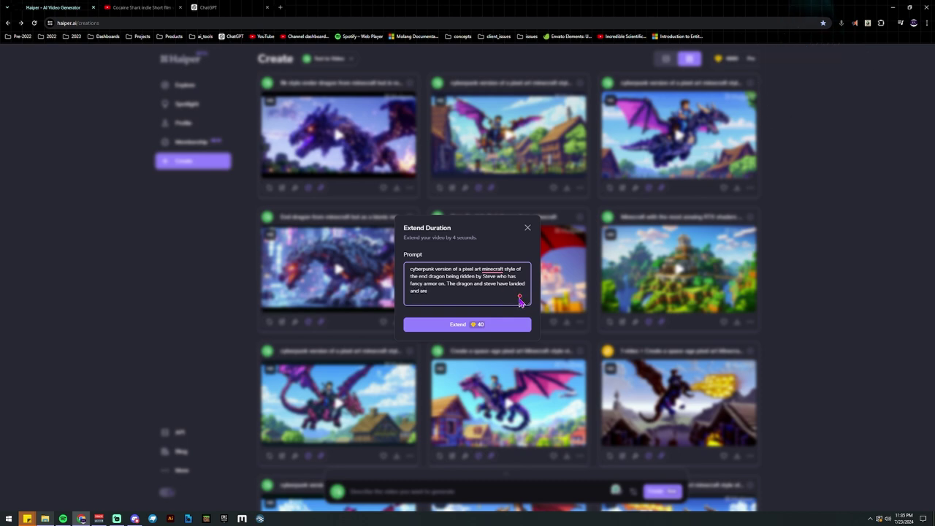
type(" looking around at the villagers")
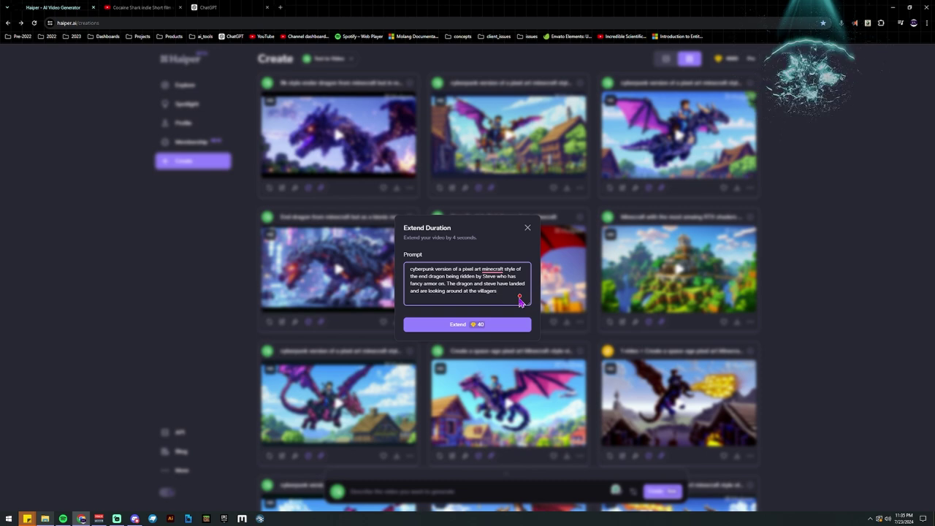
left_click(456, 325)
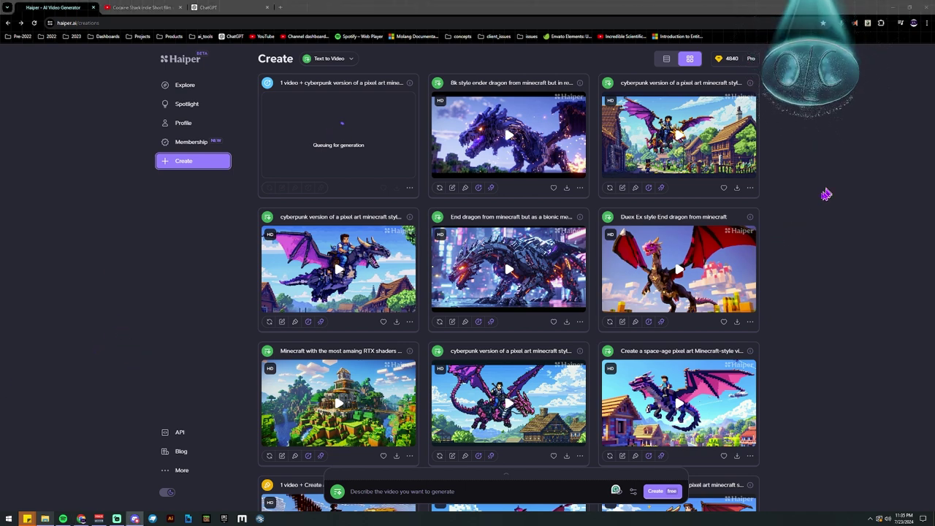
Watch the finished "8k style ender dragon from minecraft" video in full screen, pause it and close its detail page
left_click(528, 143)
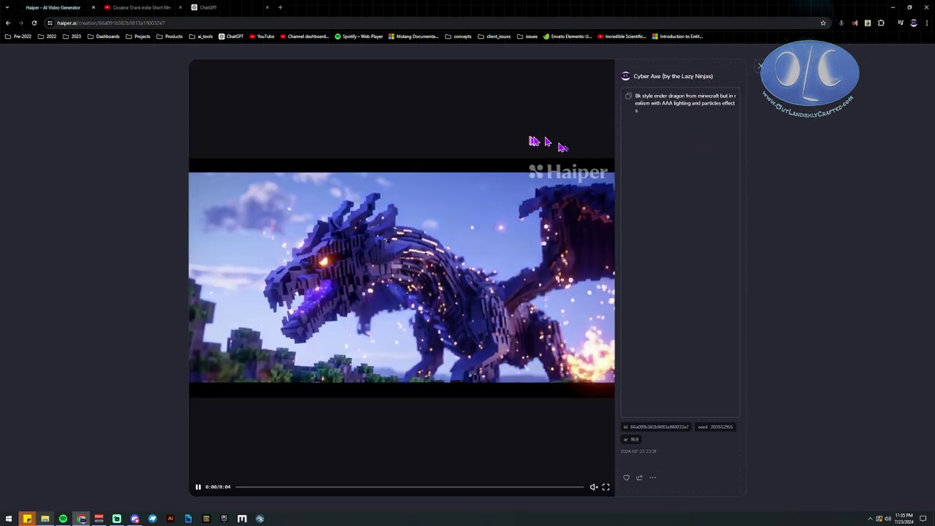
left_click(600, 487)
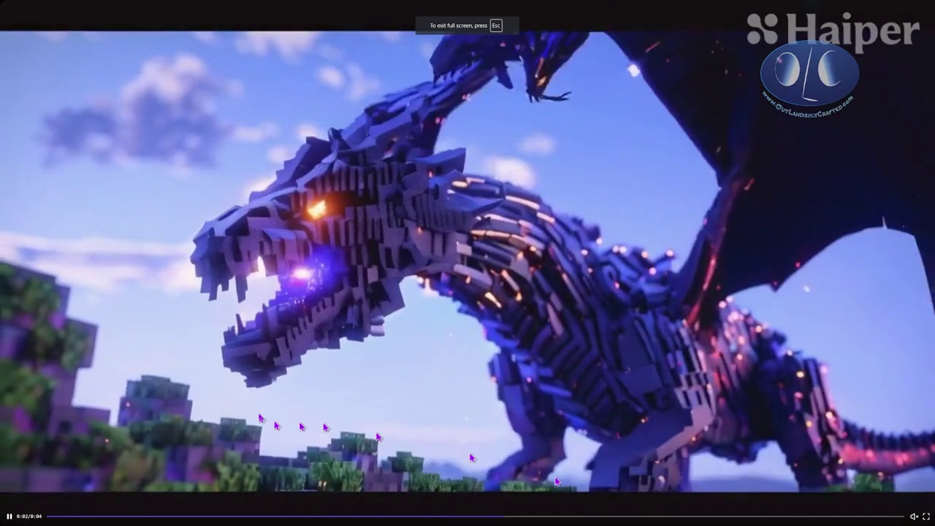
left_click(10, 516)
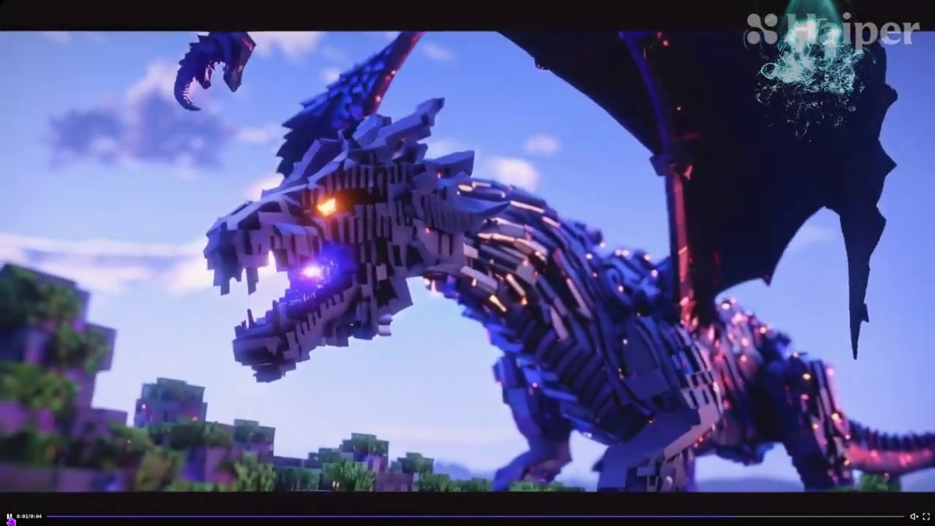
left_click(925, 516)
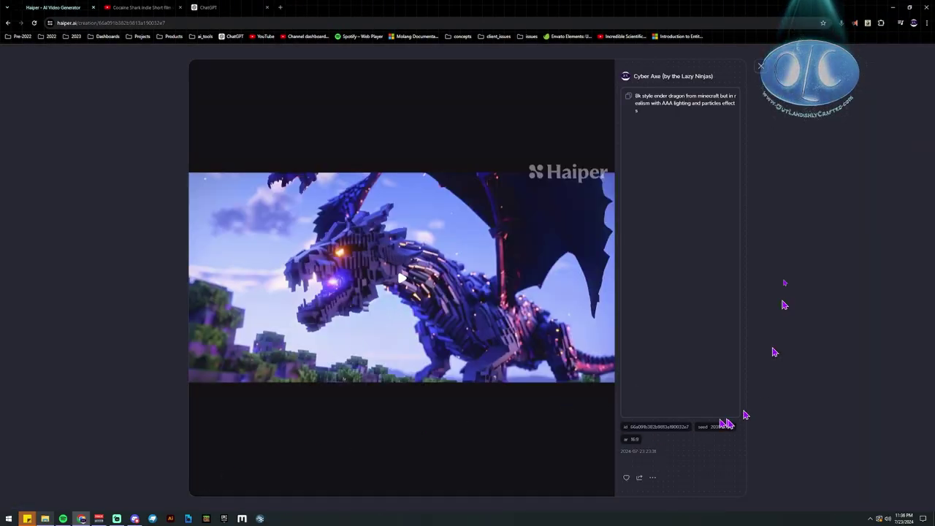
left_click(758, 68)
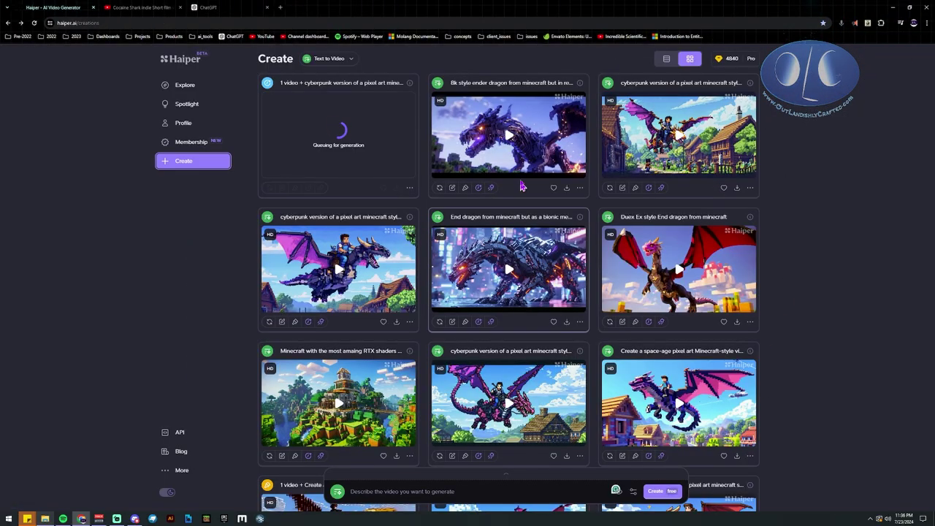
Open the duration extension for the 8k ender dragon video and append ", purple lighting bolt shooting out from mouths with laser effects" to its prompt
left_click(479, 188)
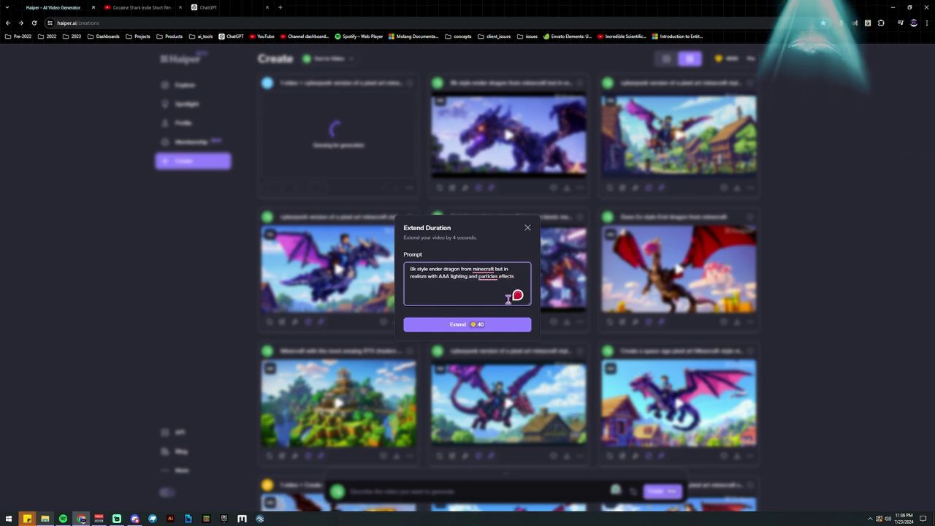
type(", pup")
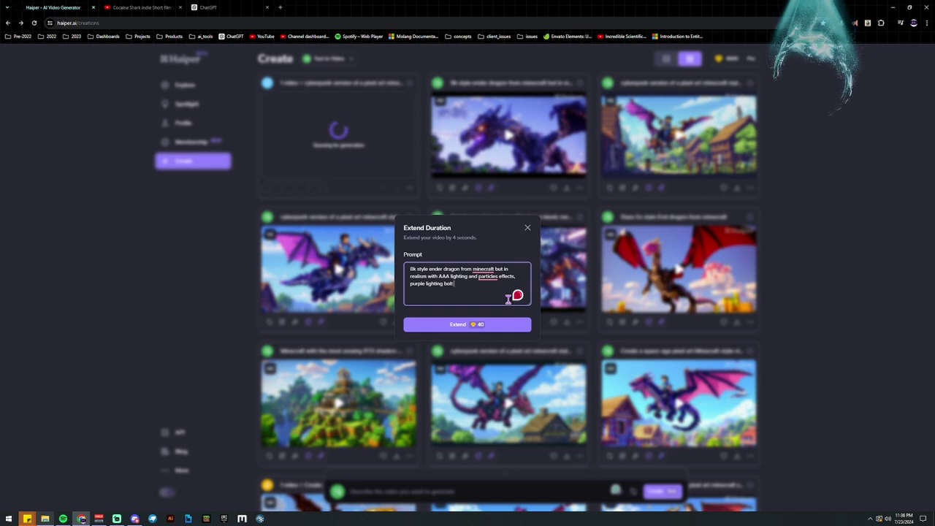
key("BackSpace")
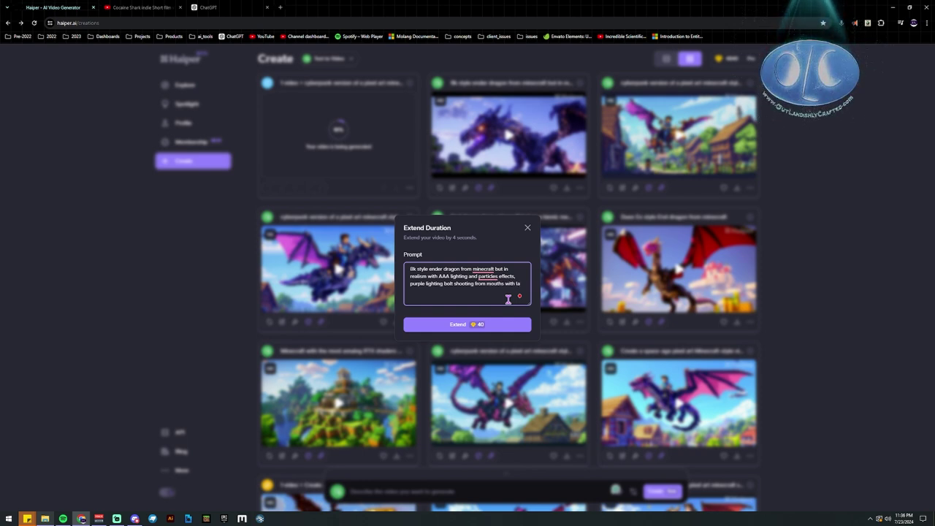
type("ser effects ")
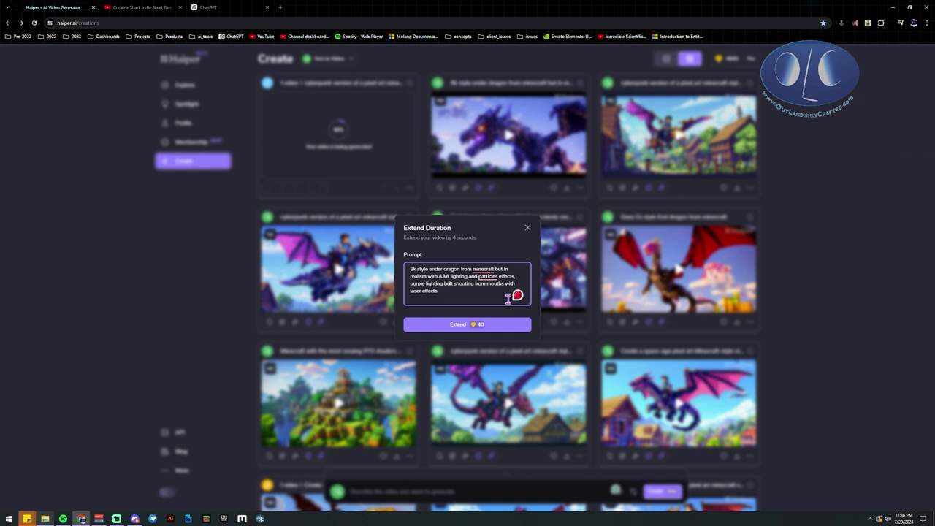
type(" out ")
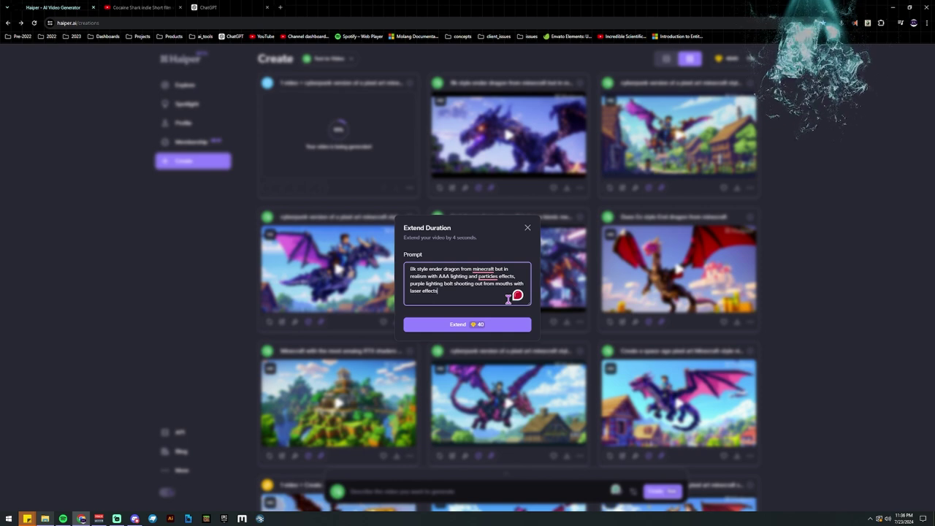
Append "at the ground. Camera pans to ground where explosion happens" to the prompt and submit the ender dragon extension
type("at the grou")
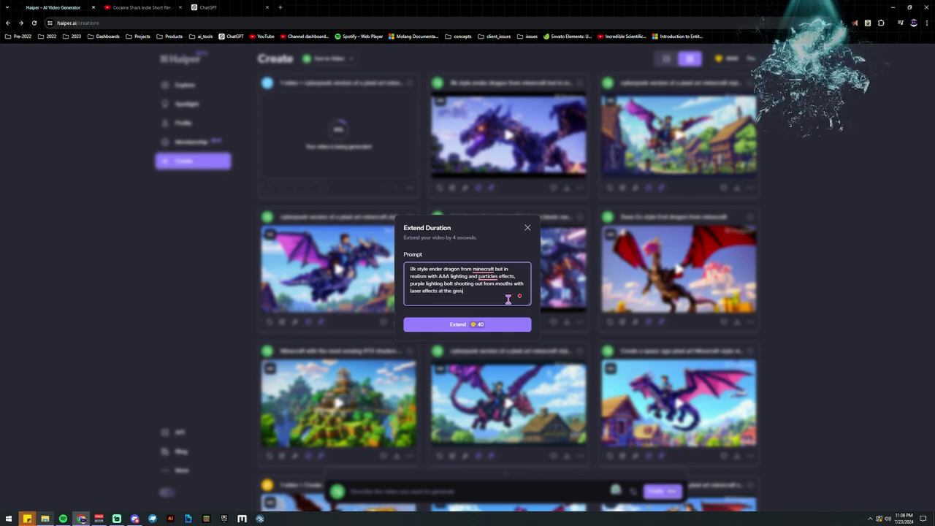
type("nd. Camera")
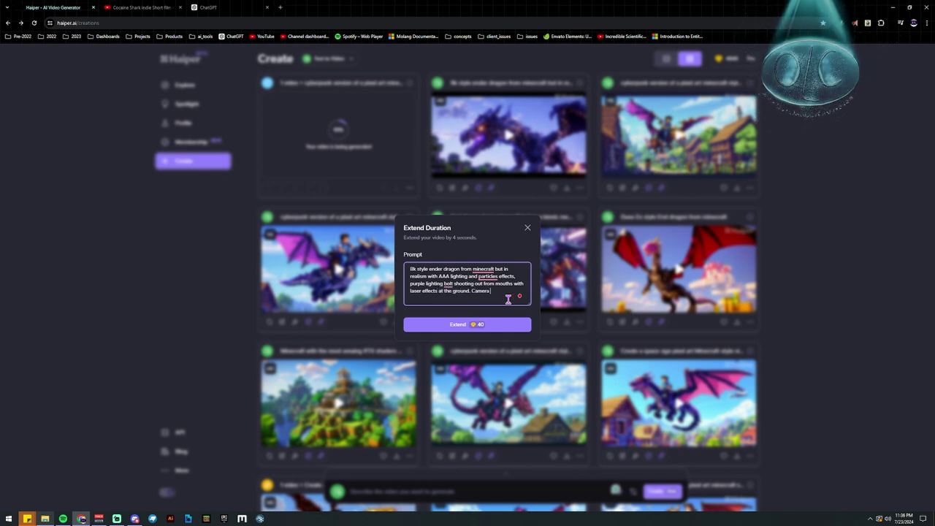
type("pans to")
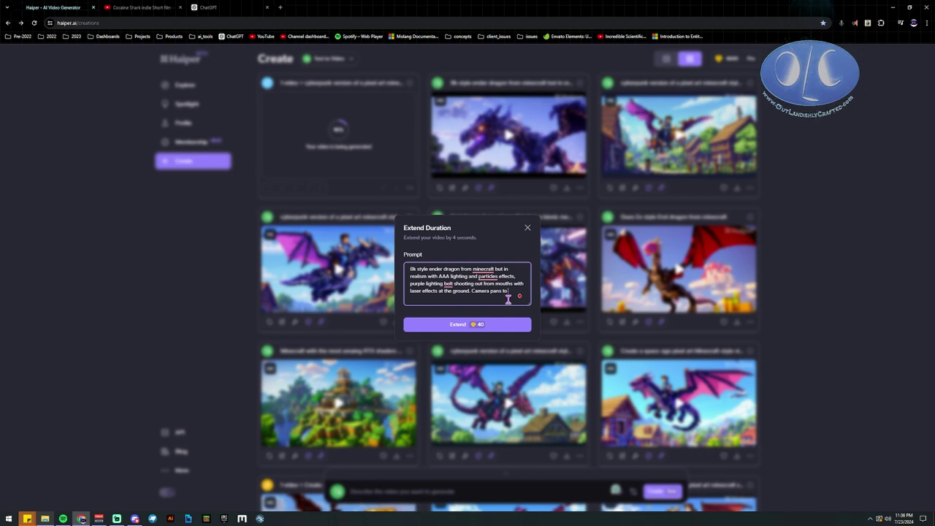
type(" ground")
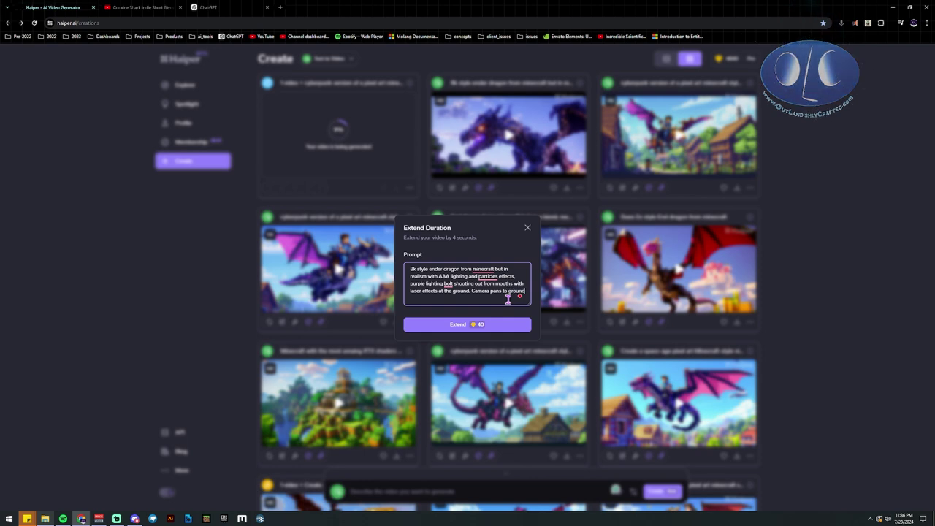
type(" where explo")
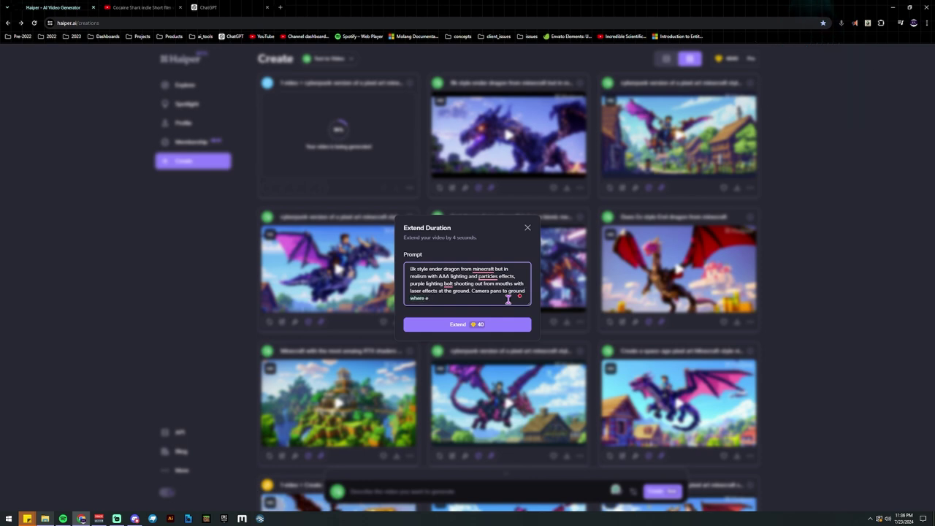
type("sion ha")
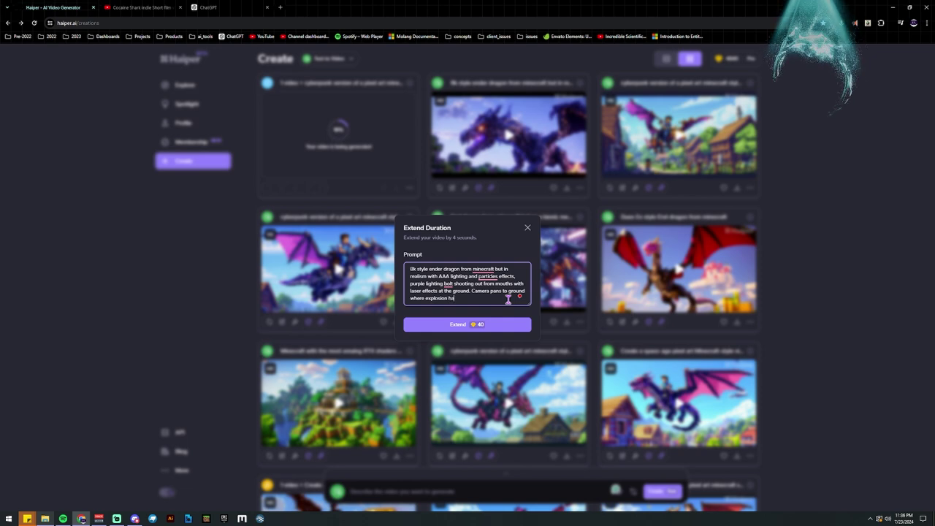
type("ppens")
key("Return")
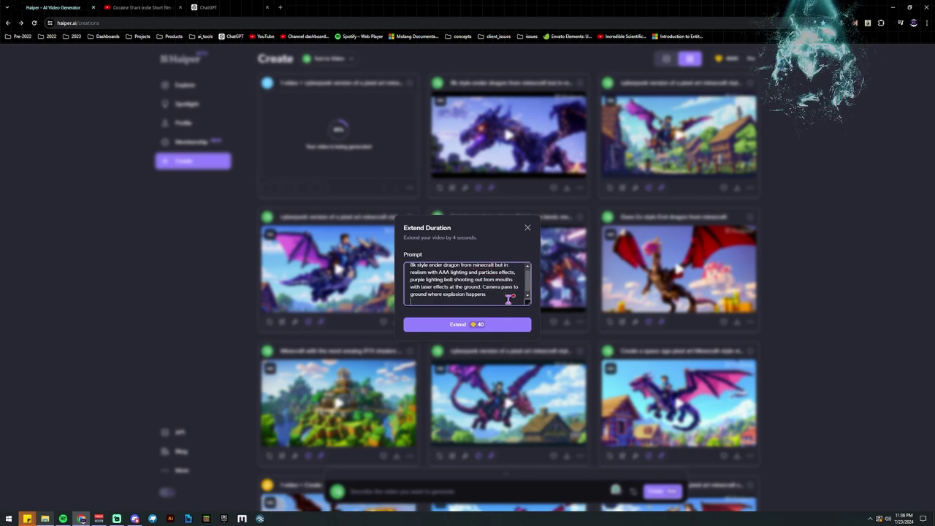
left_click(505, 323)
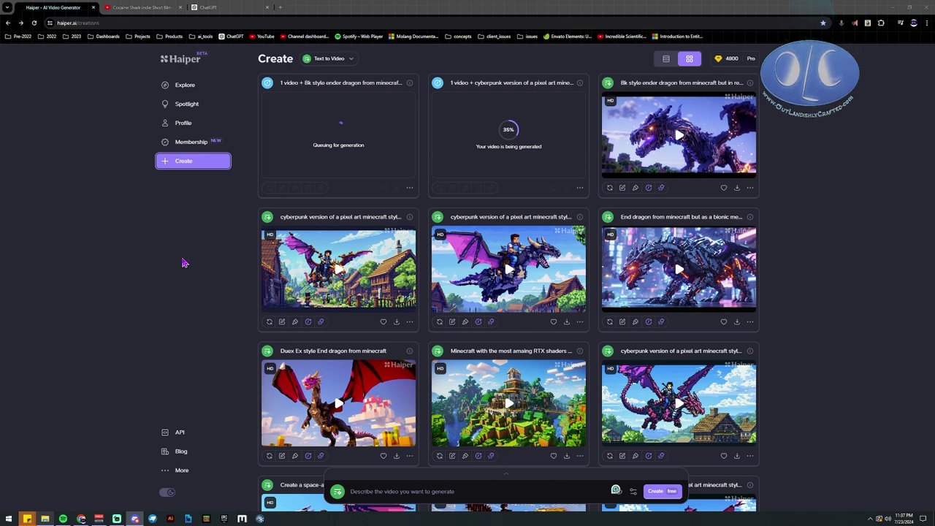
Generate a new video with the prompt "A grown ass man hold a ticking time bomb with the number 5 second left on the timer"
left_click(430, 494)
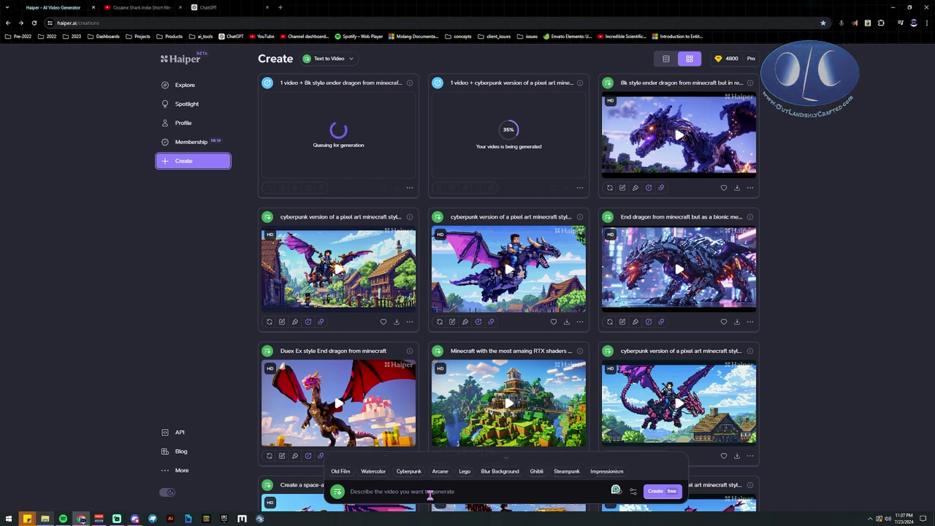
type("A grown ")
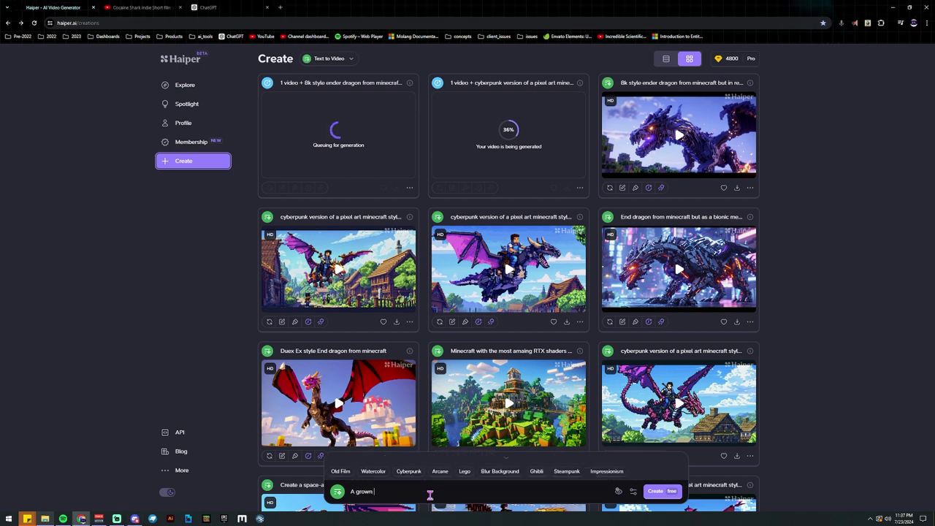
type("ass man hol")
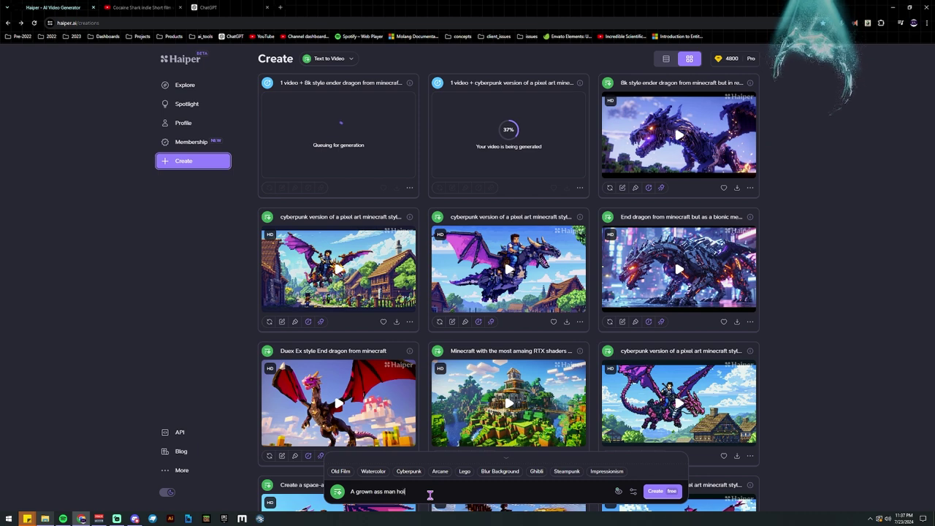
type("d ai")
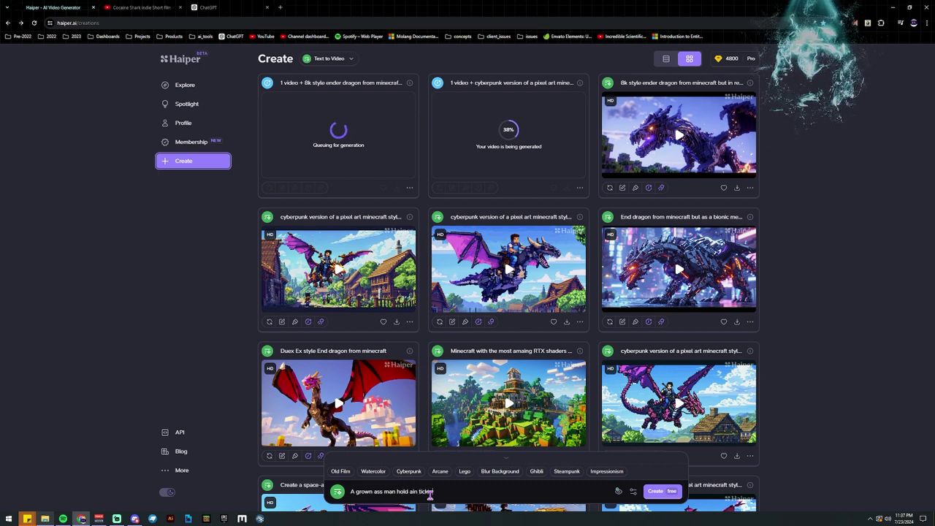
key("BackSpace")
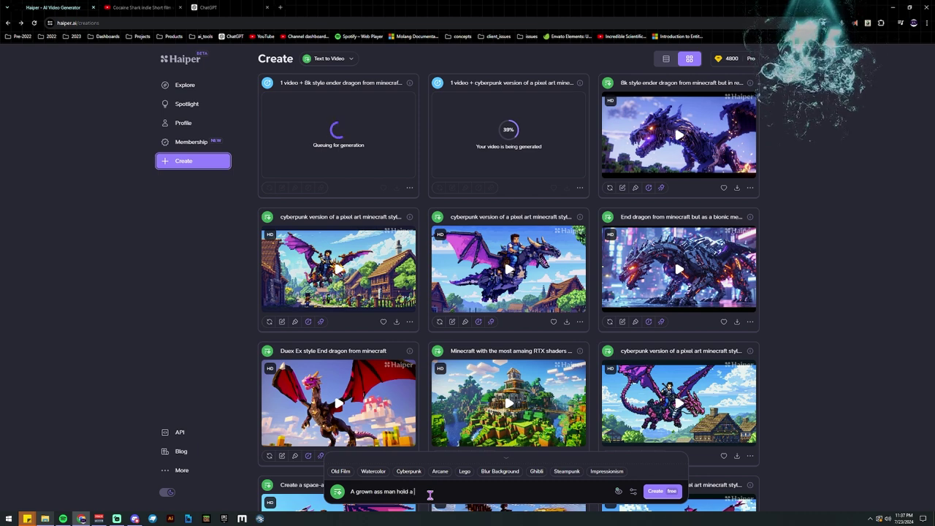
type("ticking time ")
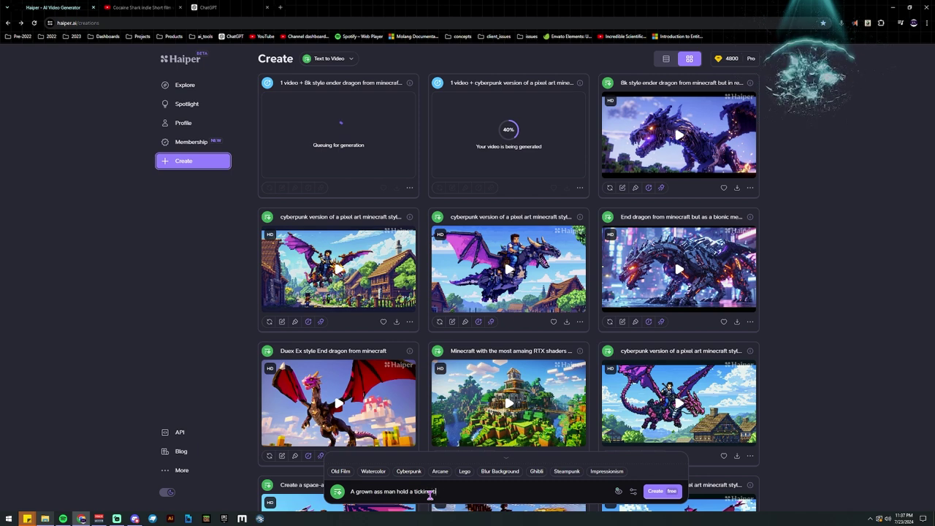
type("bomb wih")
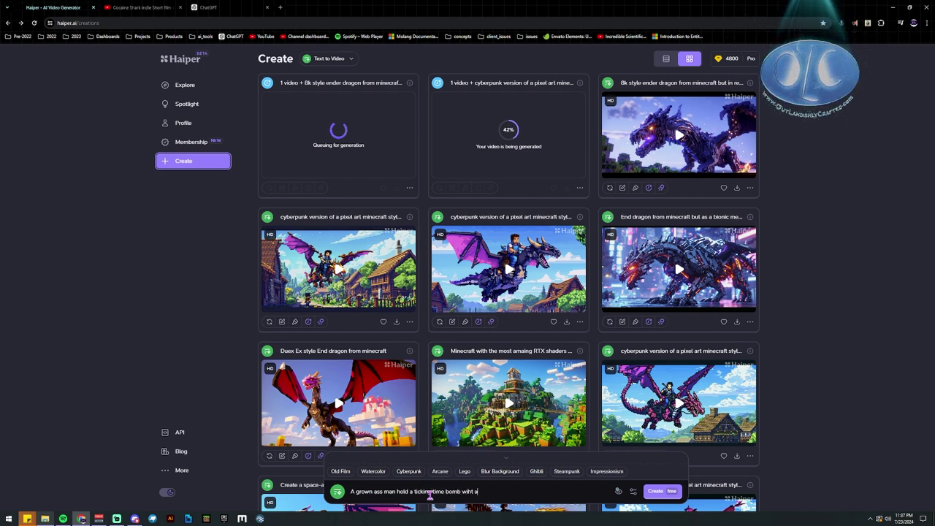
key("BackSpace")
type("th the ")
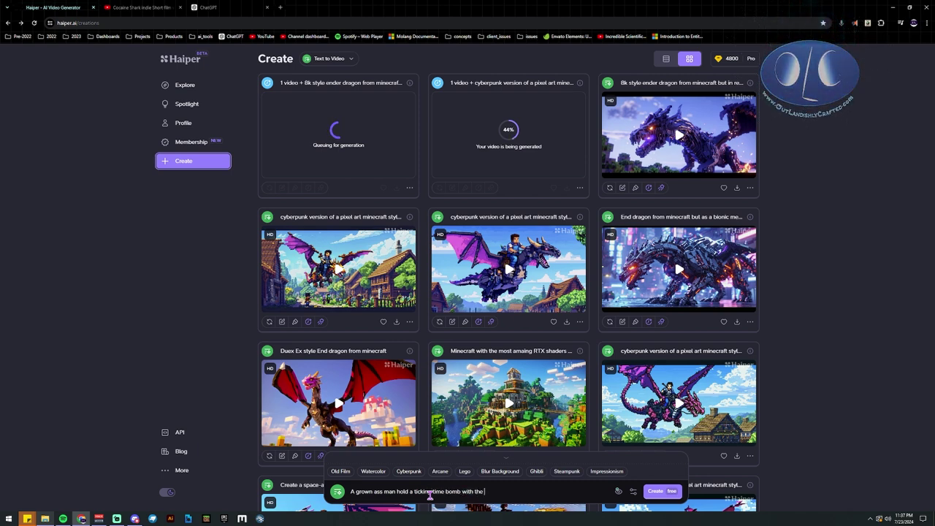
type("number 5 second lev")
key("BackSpace")
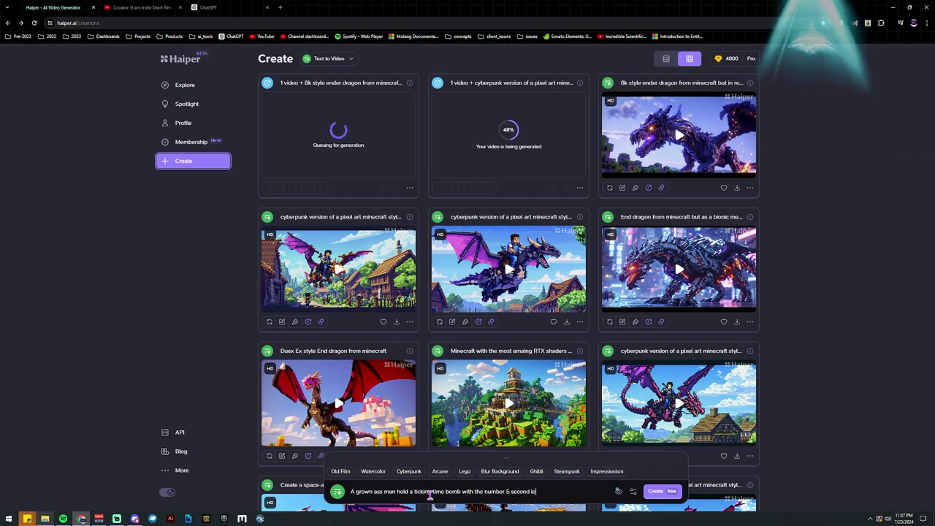
type("ft on the time")
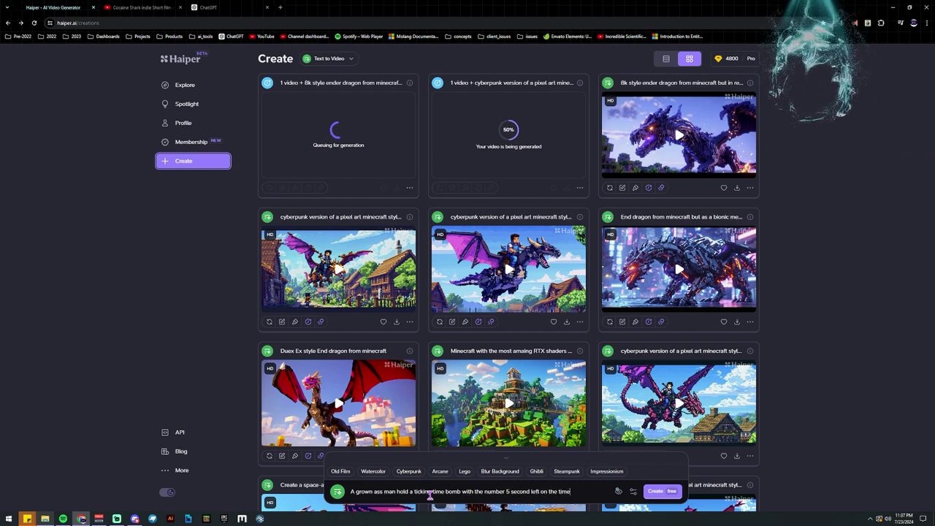
type("r")
key("Return")
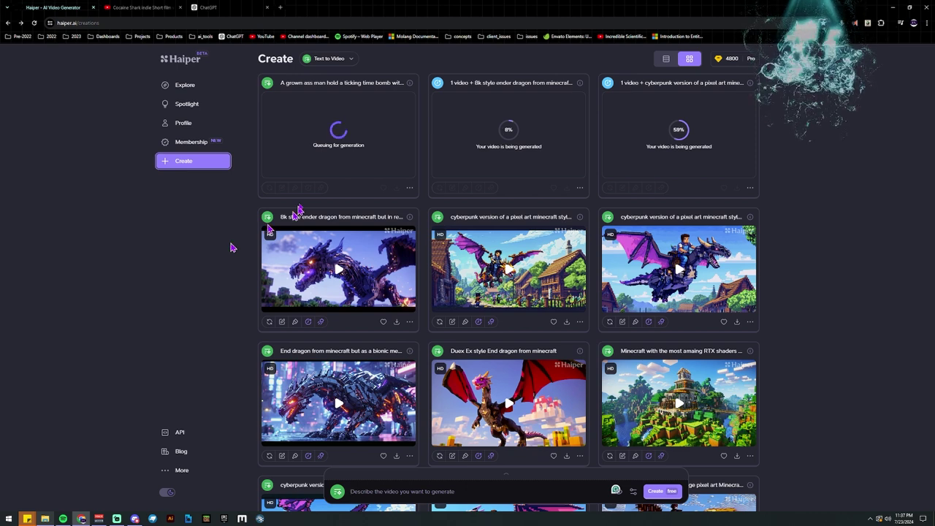
Preview the recent ender dragon and village-street clips and look through the older creations for another video to extend
mouse_move(360, 281)
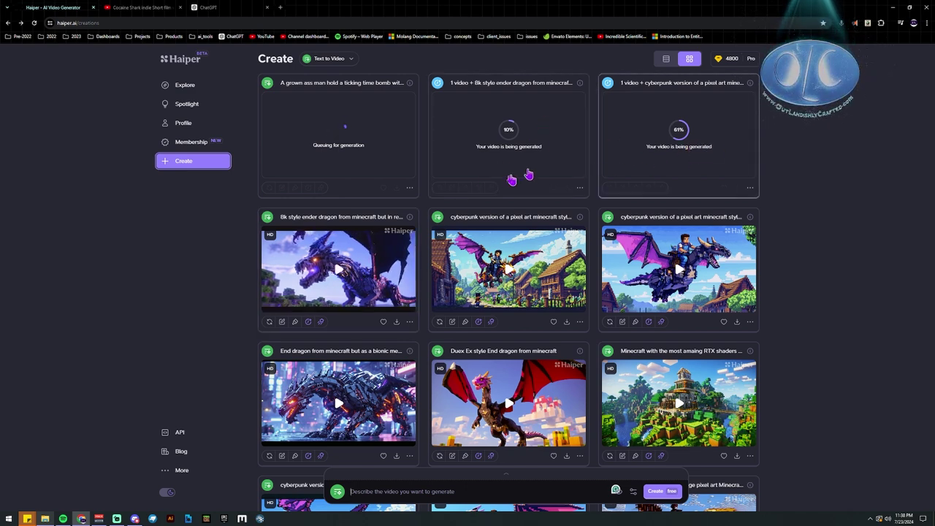
mouse_move(507, 270)
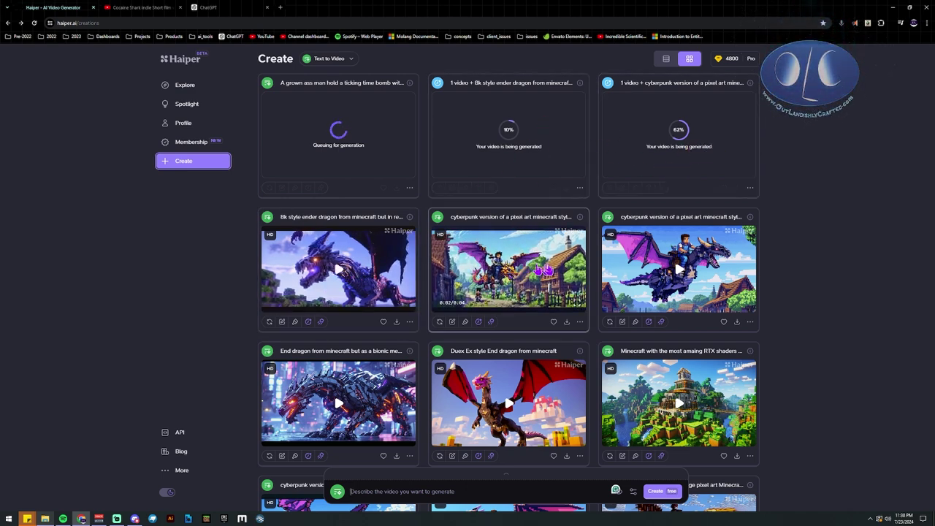
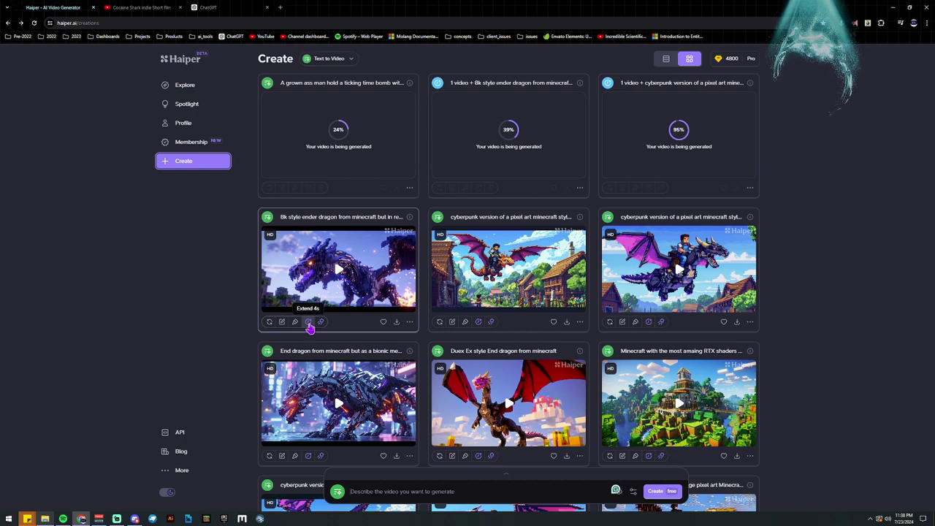
scroll(238, 348, "down", 2)
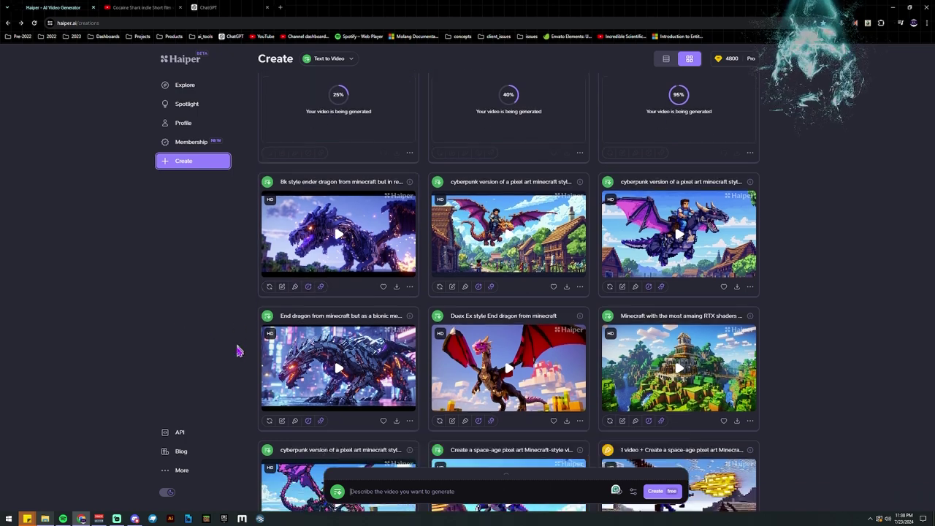
scroll(421, 387, "down", 4)
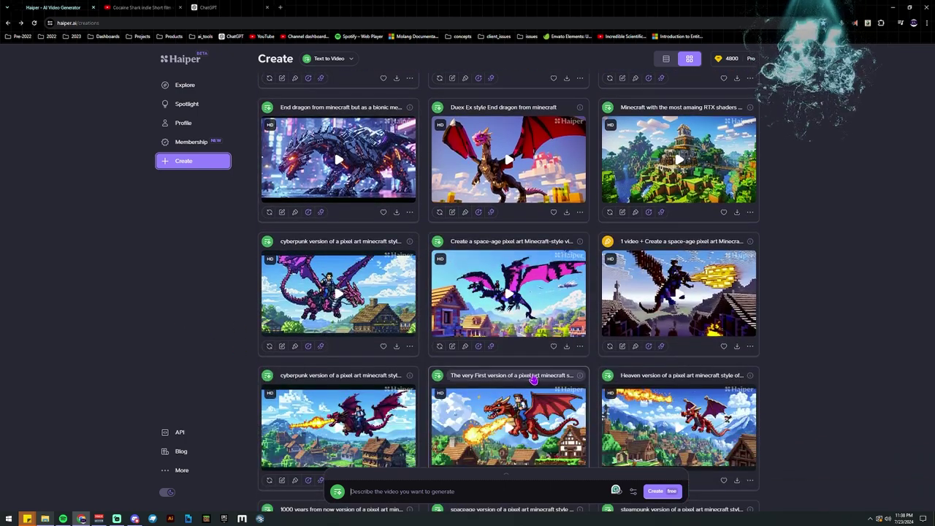
scroll(531, 373, "down", 1)
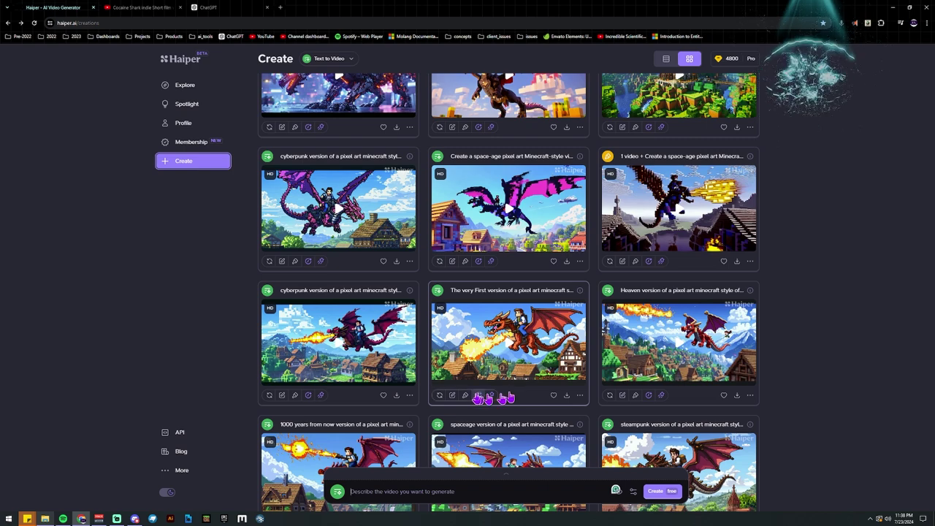
scroll(207, 271, "up", 2)
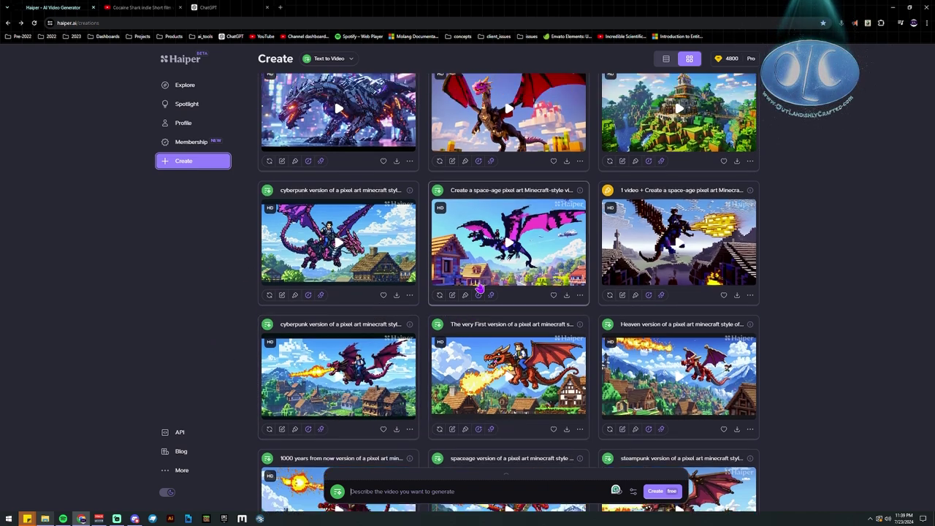
scroll(484, 293, "up", 3)
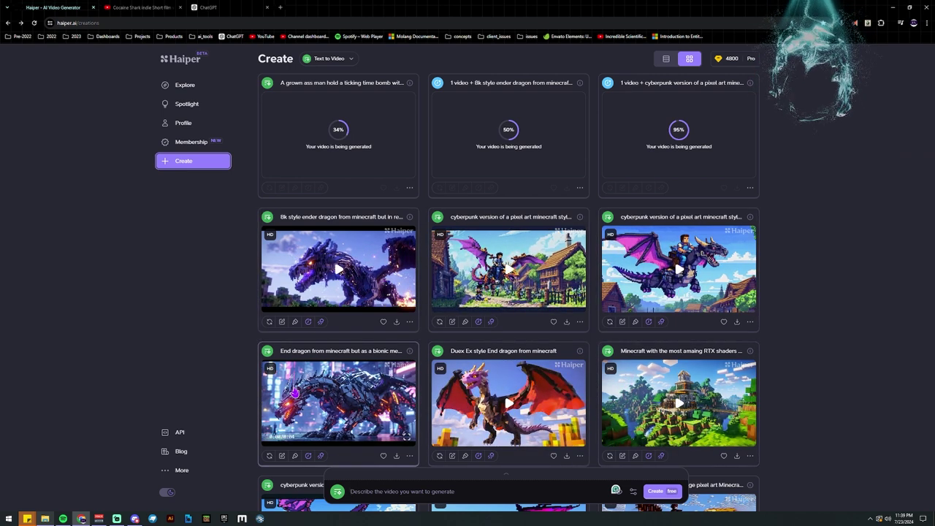
Open the duration extension for the bionic End dragon video and append ", picks up a human male as they" to its prompt
left_click(308, 456)
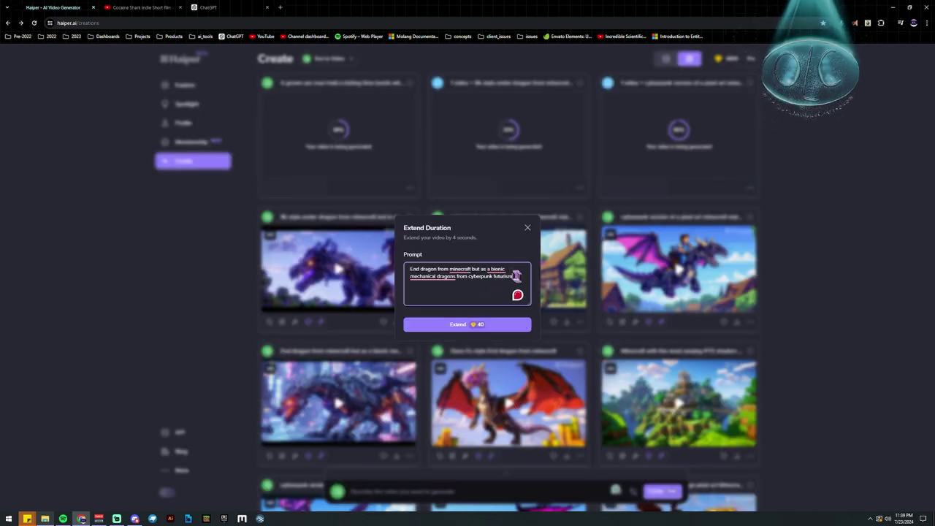
type(",")
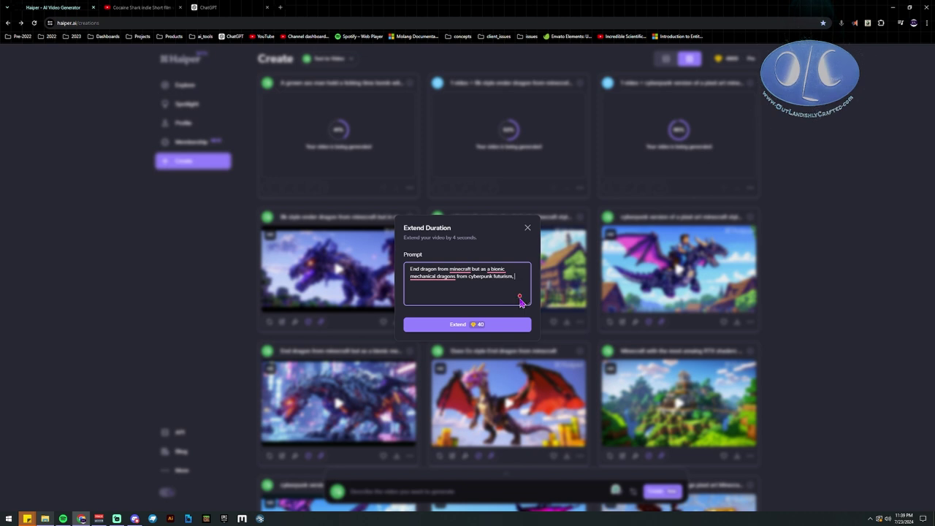
left_click(519, 302)
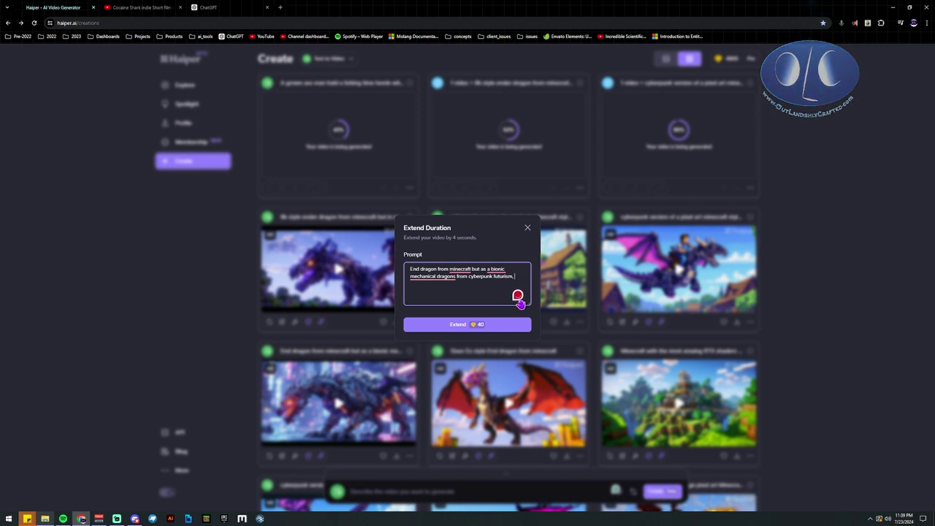
type("picks up a ")
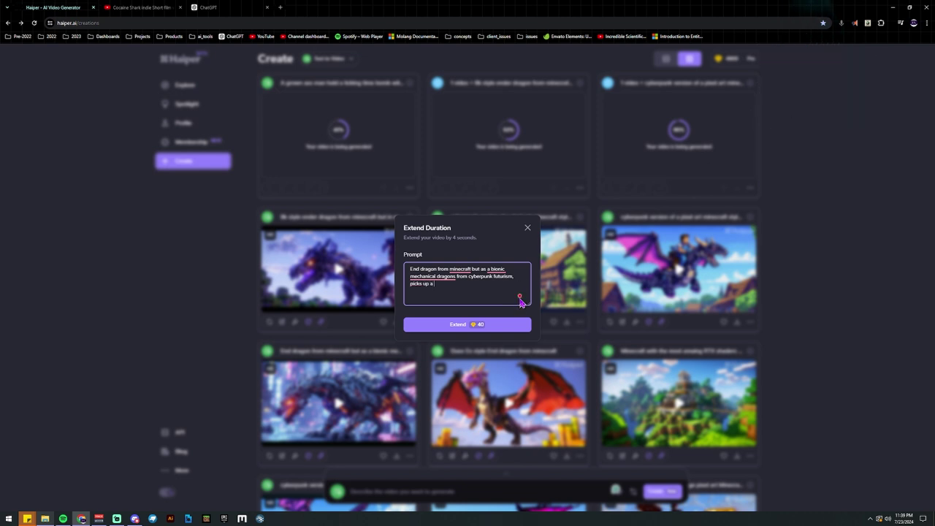
type("hu")
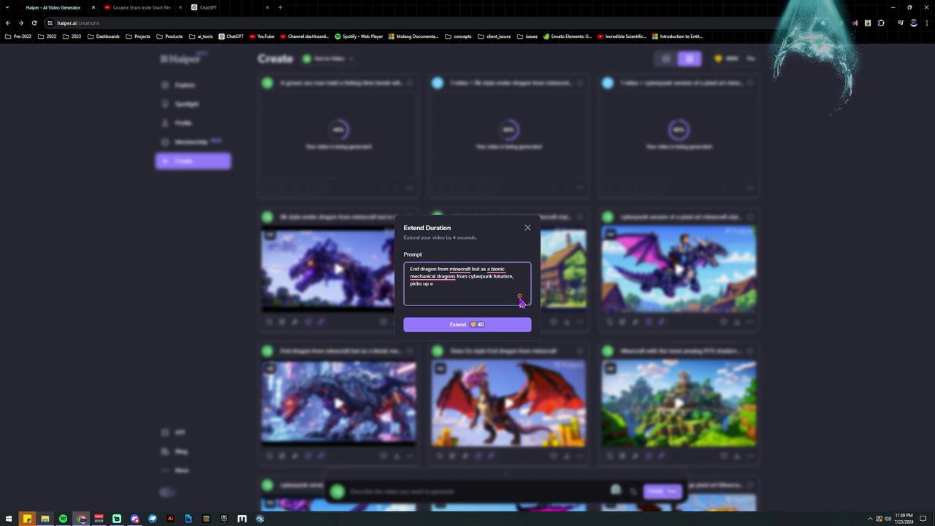
type("u")
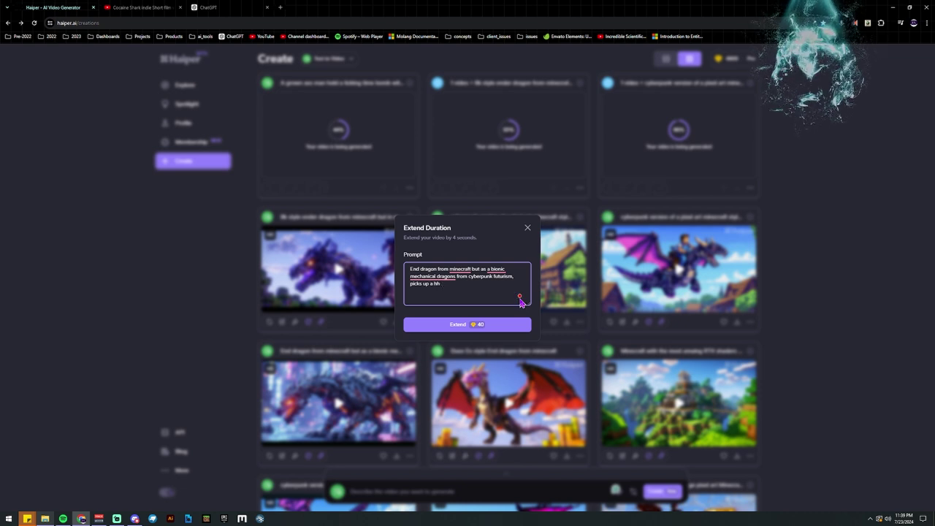
type("uma")
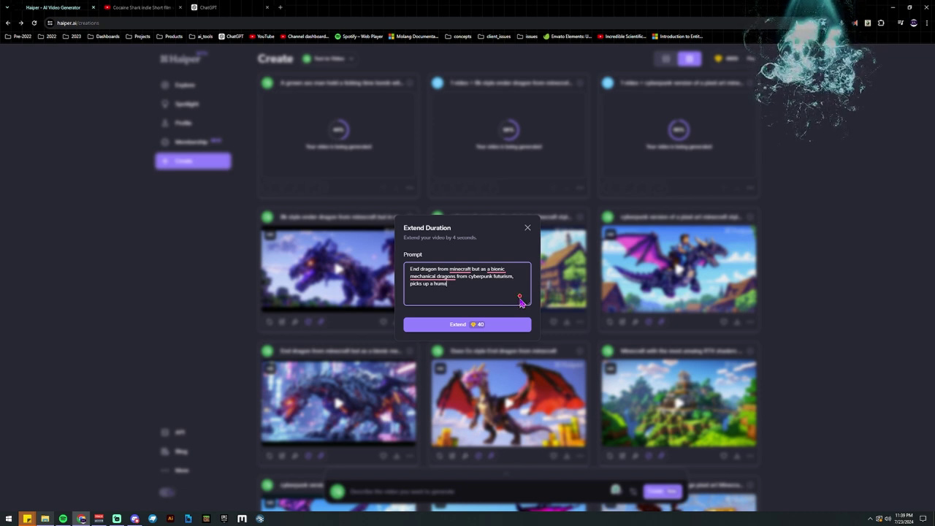
type("n mile as they ")
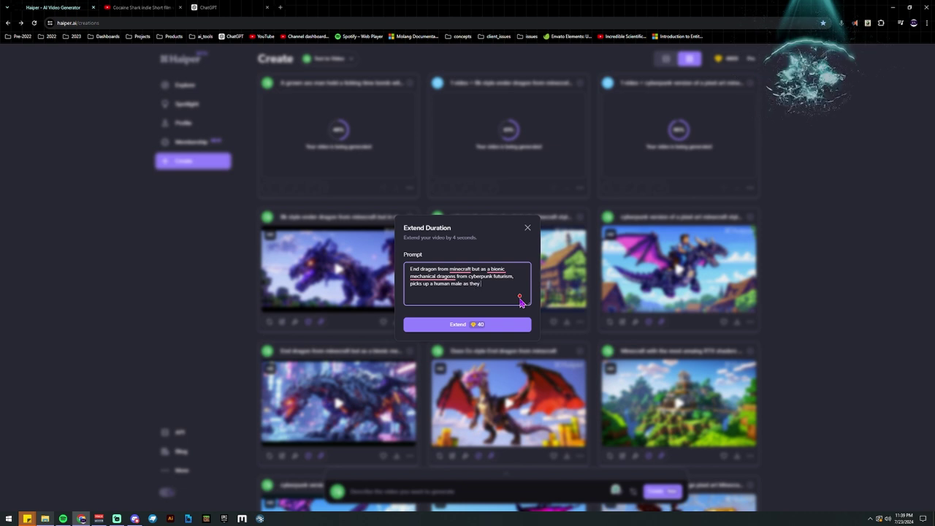
Continue the bionic dragon extension prompt with "walk by and eats them in a gorry mess."
type("walk by and eats")
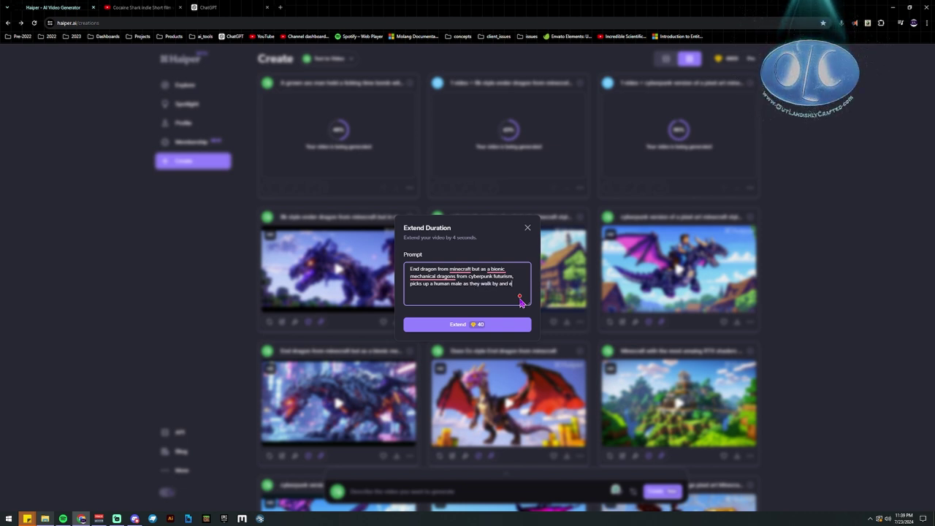
key("BackSpace")
key("BackSpace")
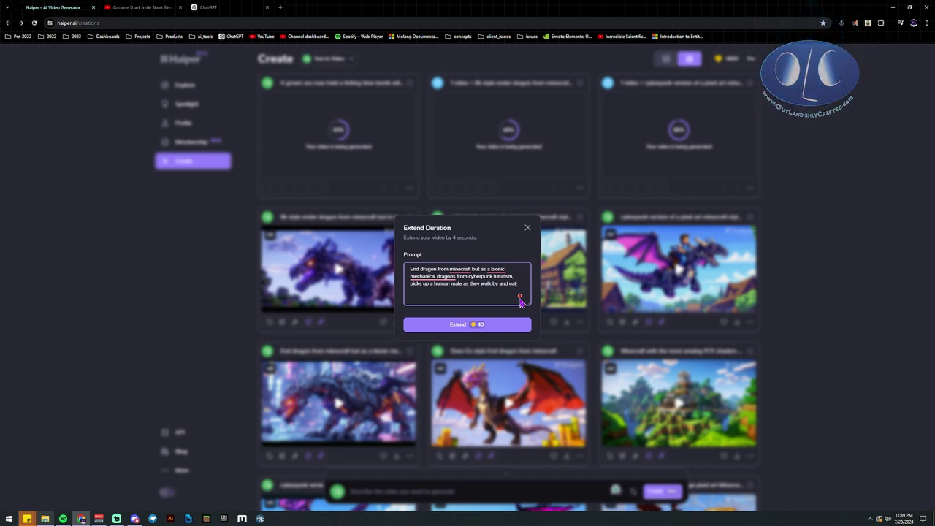
type("s them in ")
type("a")
type(" gor")
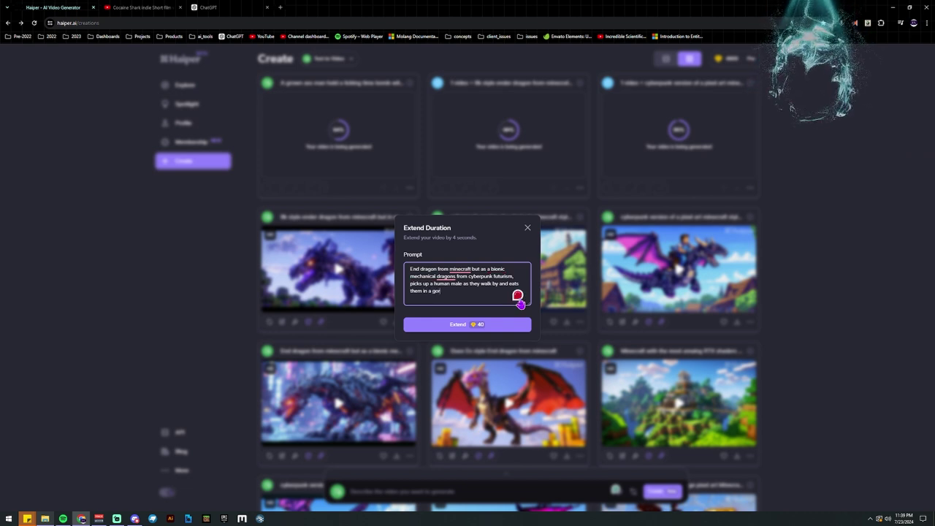
type("y mess.")
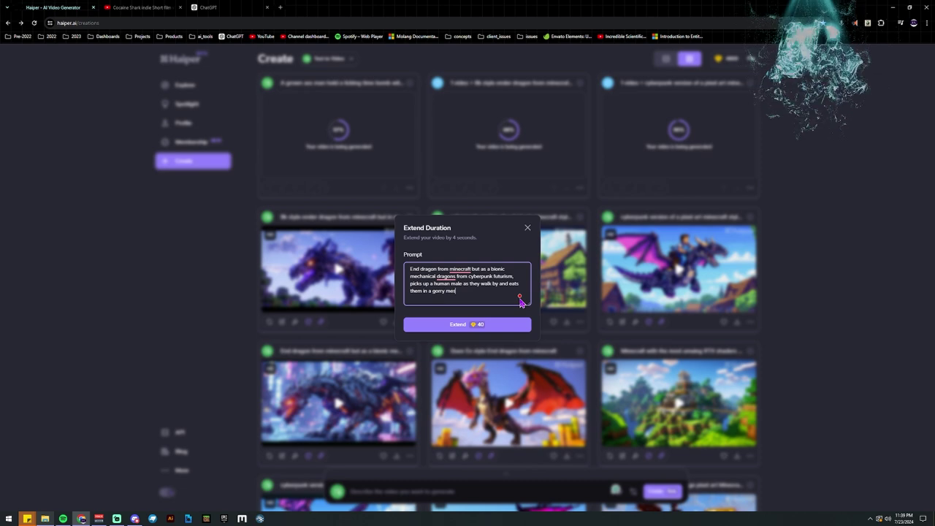
Correct "gorry" to "gory" in the prompt and submit the bionic dragon extension
right_click(438, 291)
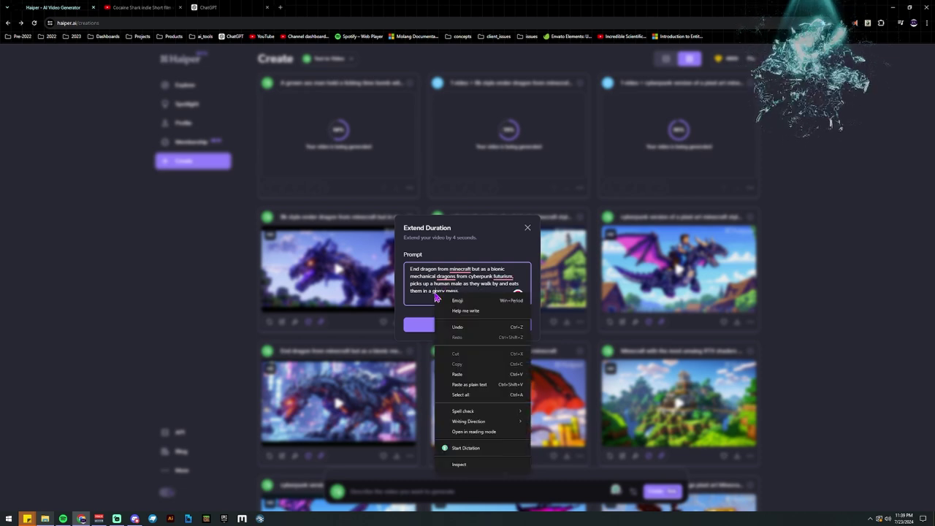
left_click(432, 291)
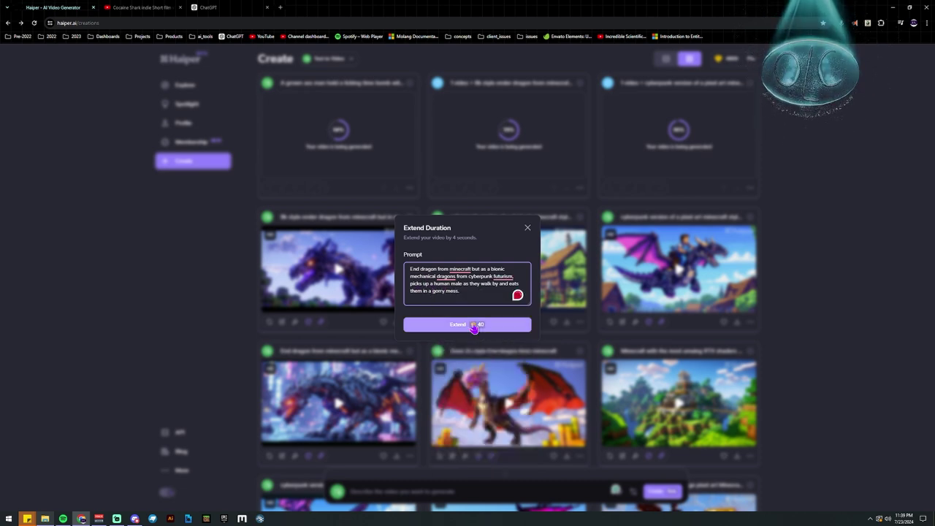
key("BackSpace")
key("BackSpace")
type("e")
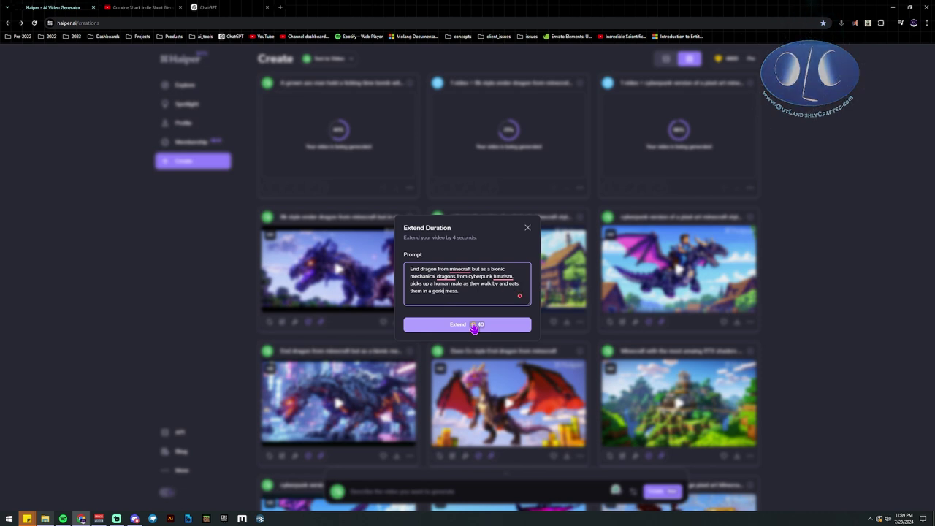
type("y")
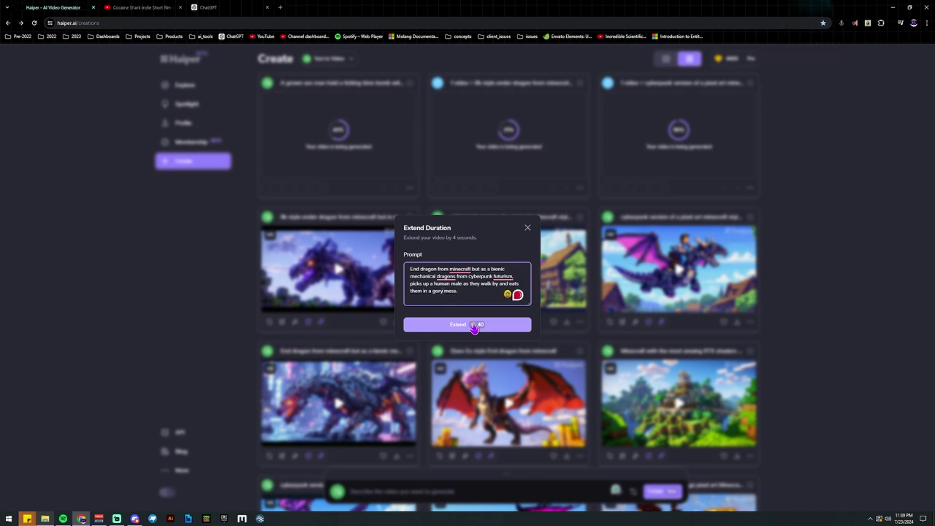
left_click(471, 326)
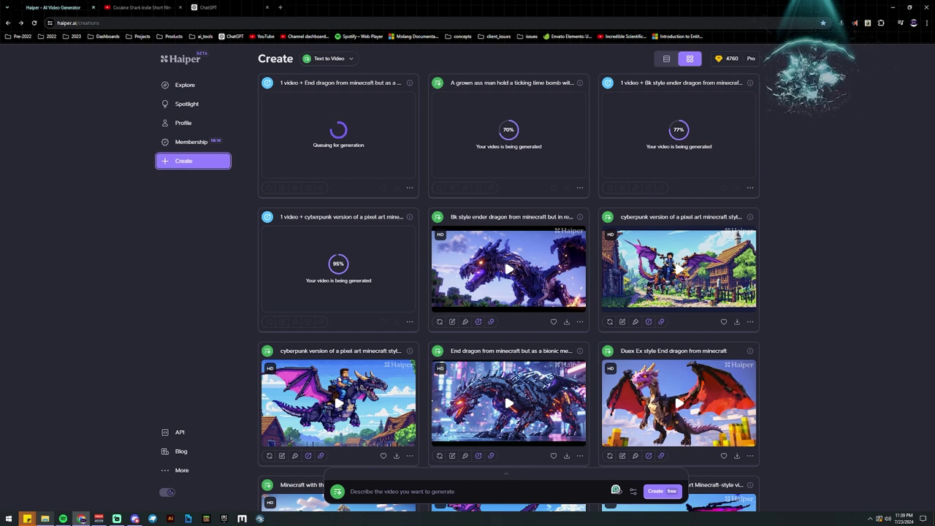
Watch the finished extension of the village-street cyberpunk dragon video, close its detail page and mark it as a favorite
key("alt+Tab")
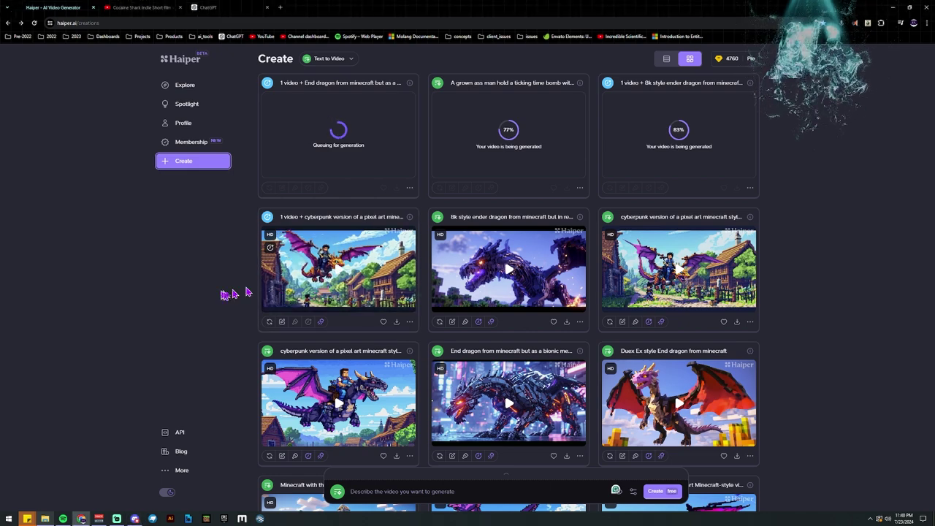
left_click(370, 292)
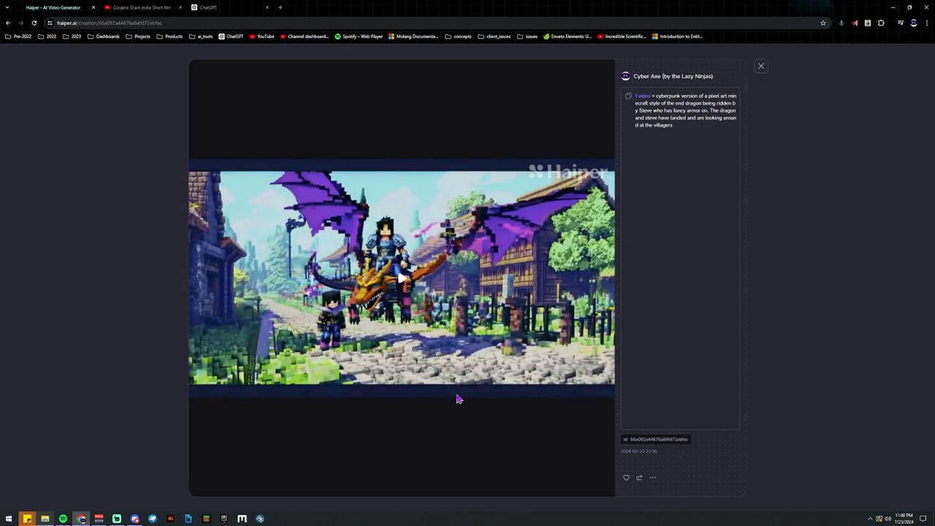
left_click(761, 66)
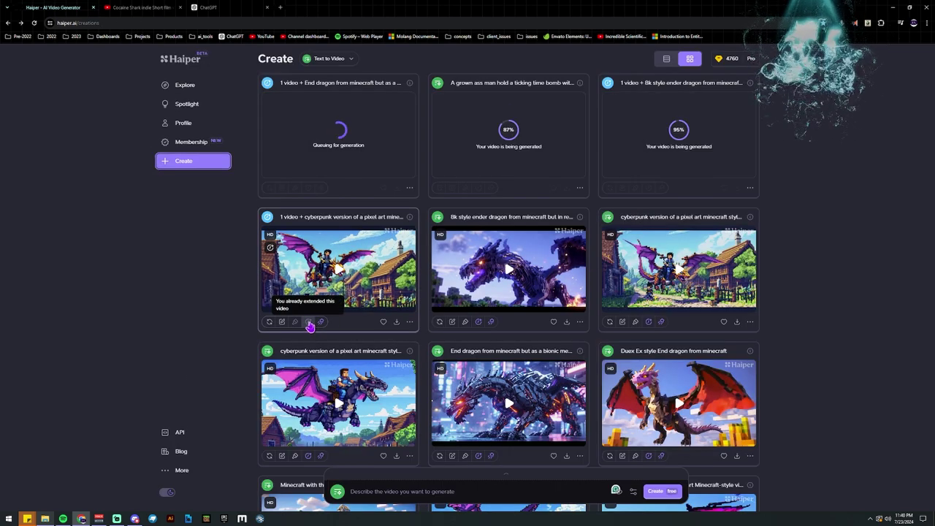
left_click(383, 321)
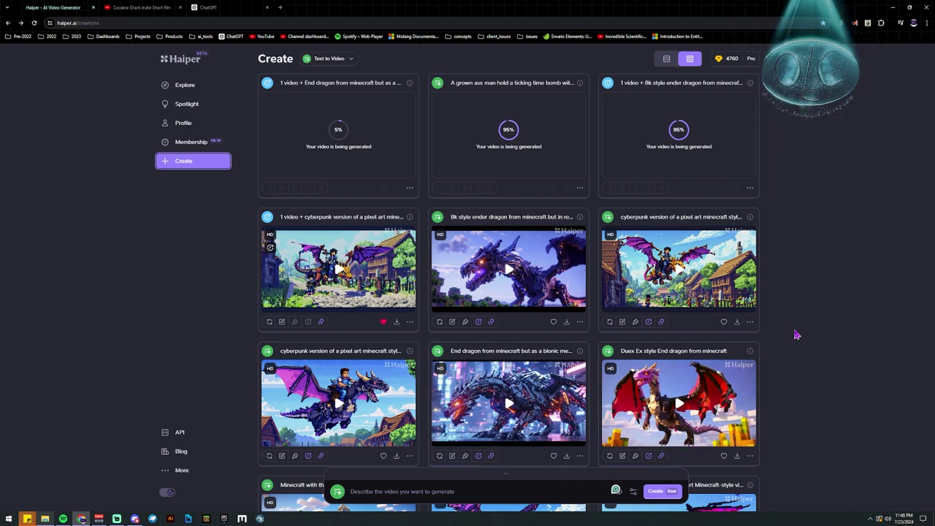
Vary the bionic End dragon video's prompt, adding that it sees a human walking by and eats them while other humans run, and generate it
left_click(451, 456)
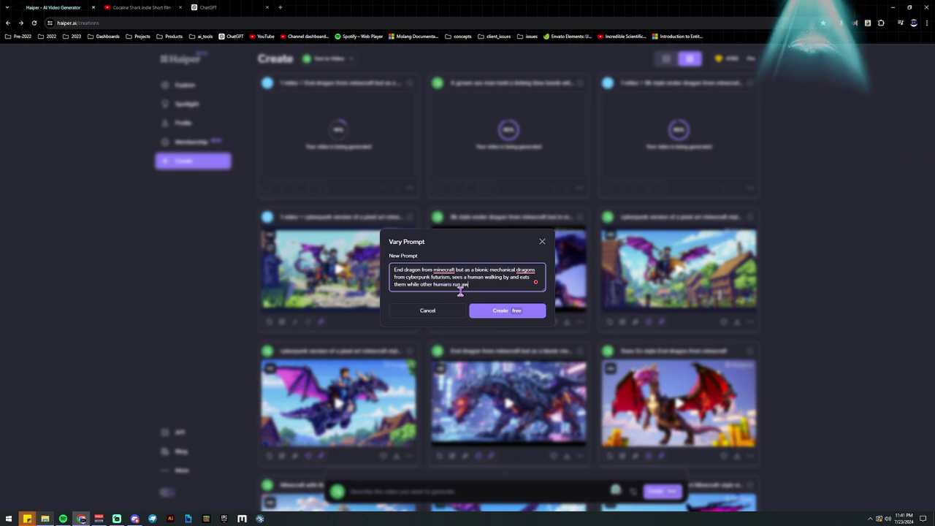
left_click(479, 311)
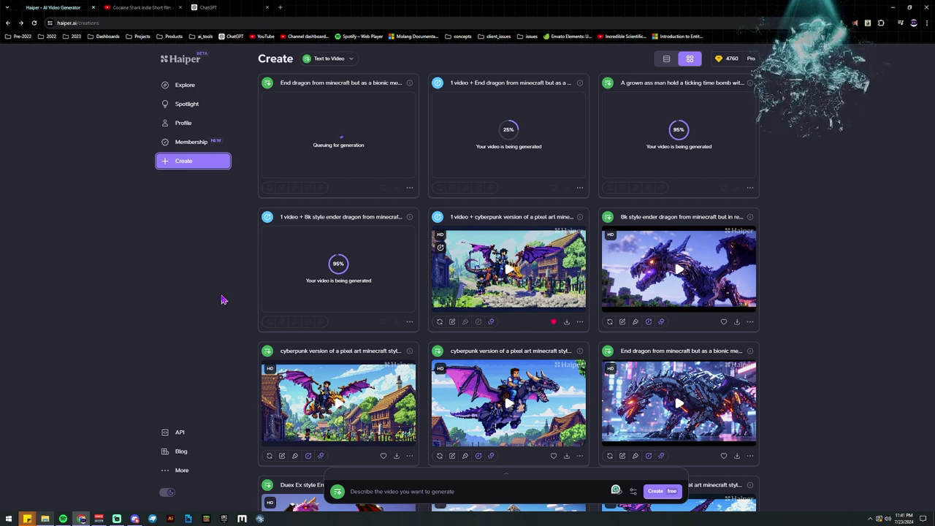
Examine the original bionic mechanical End dragon video in its enlarged view, and close it
mouse_move(690, 280)
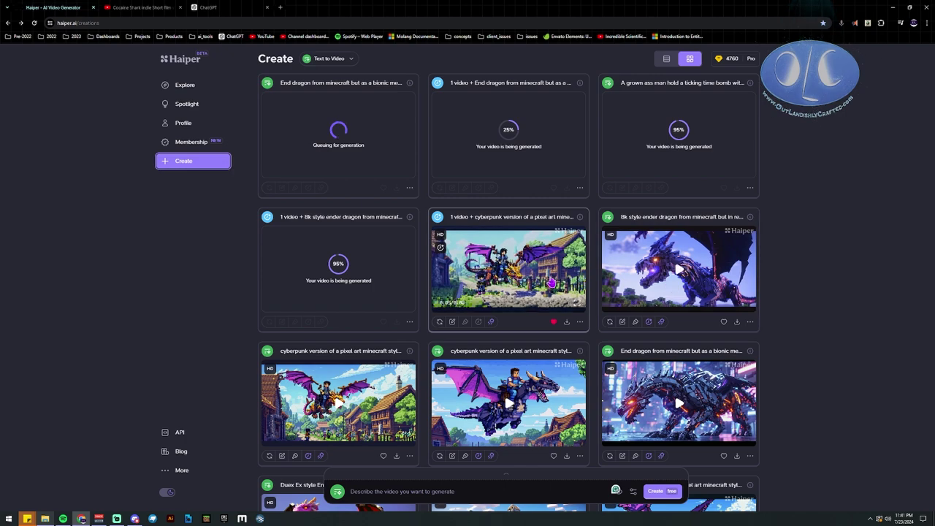
scroll(676, 287, "down", 2)
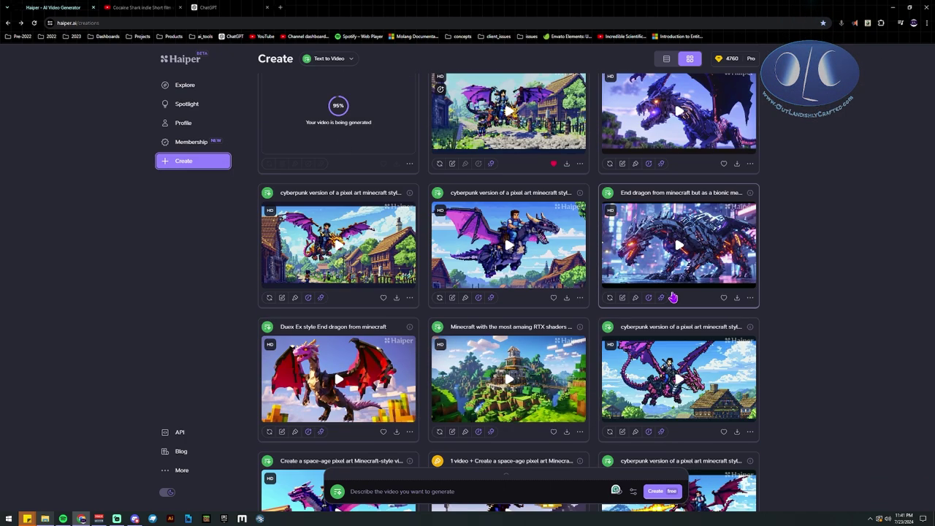
scroll(676, 292, "up", 1)
scroll(676, 296, "up", 1)
scroll(677, 296, "down", 2)
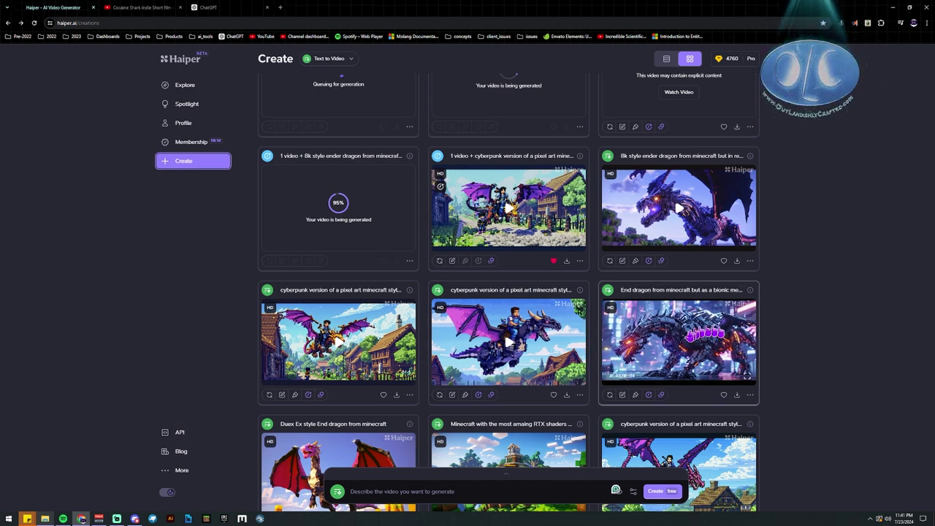
left_click(715, 332)
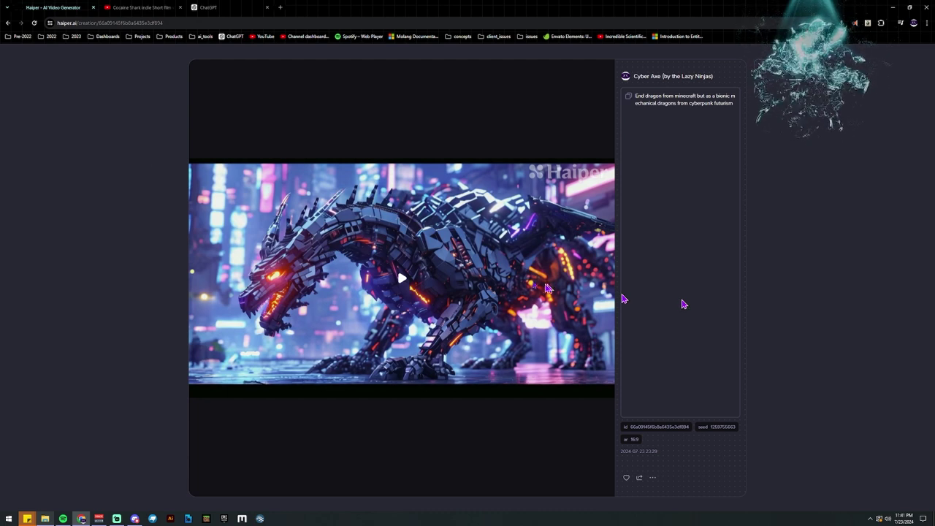
mouse_move(464, 285)
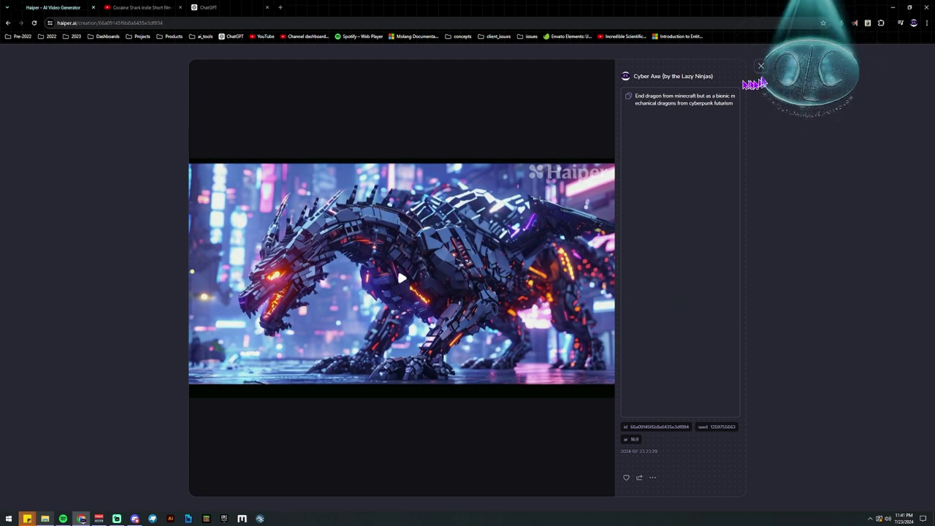
left_click(760, 66)
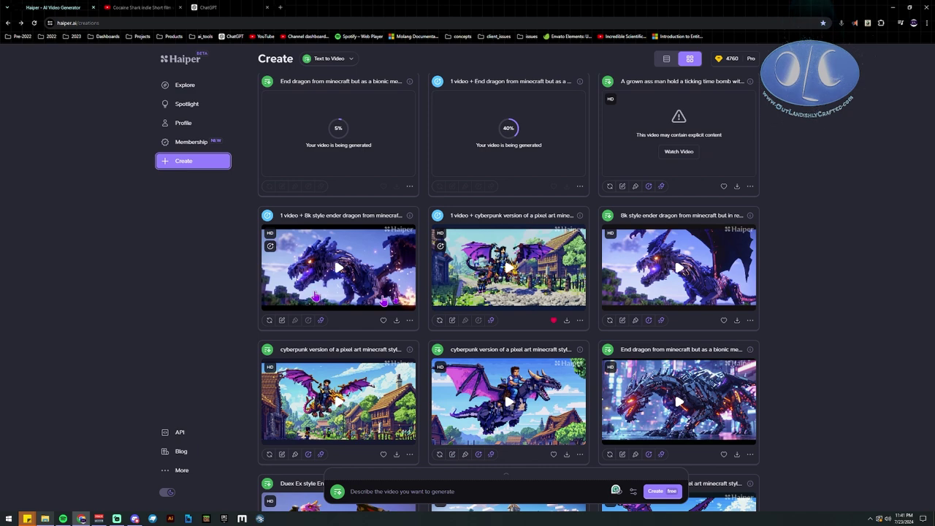
Watch the extended 8k style ender dragon video and the ticking time bomb video in their enlarged views, closing each one
mouse_move(500, 309)
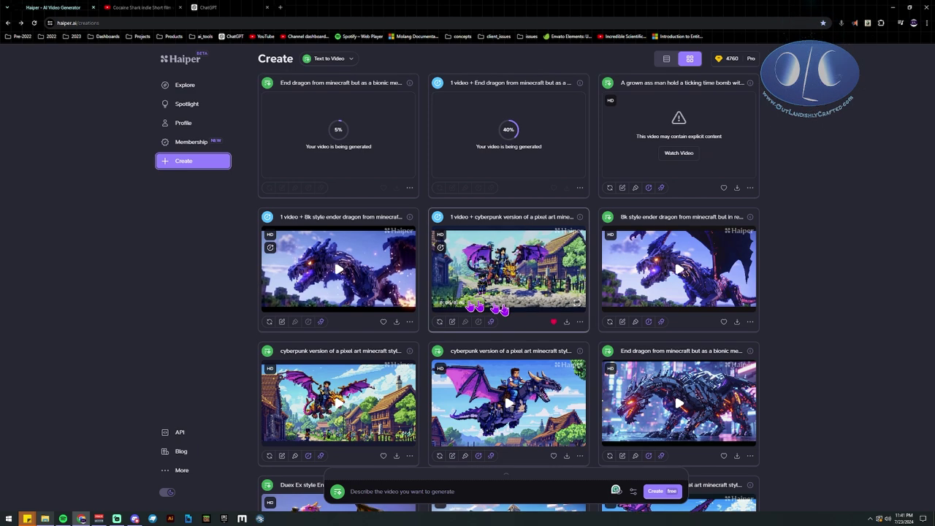
left_click(359, 290)
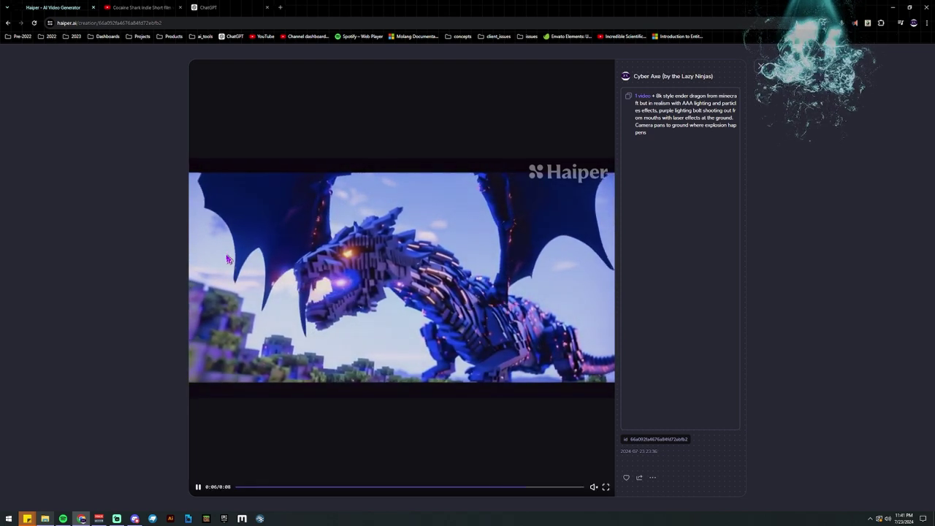
left_click(395, 283)
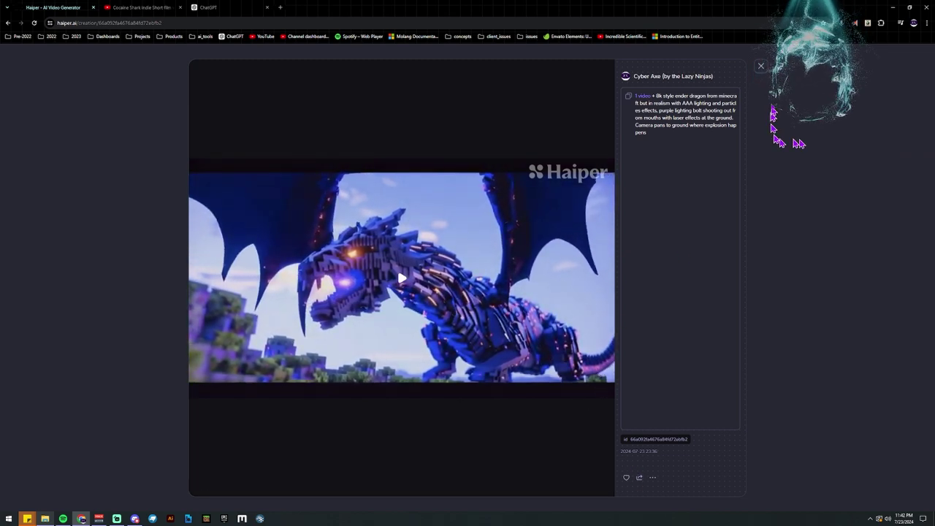
left_click(761, 67)
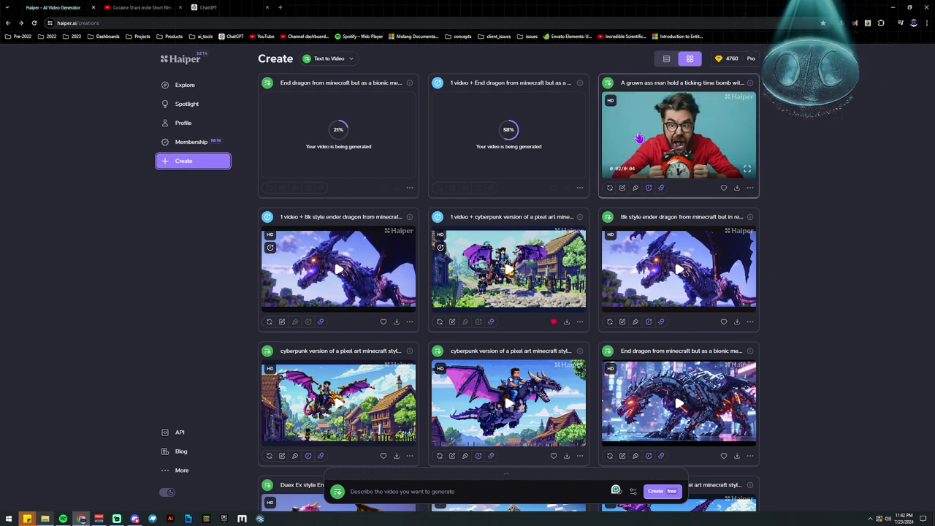
left_click(712, 131)
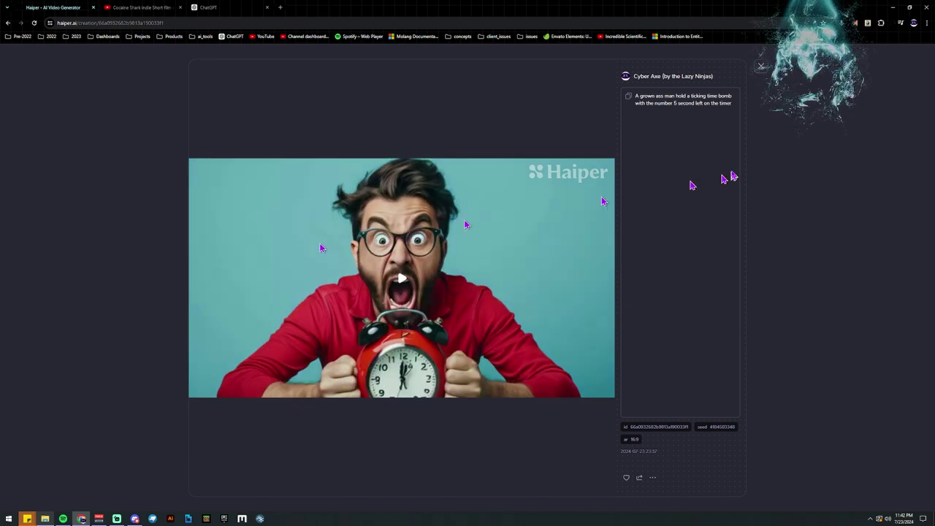
left_click(759, 71)
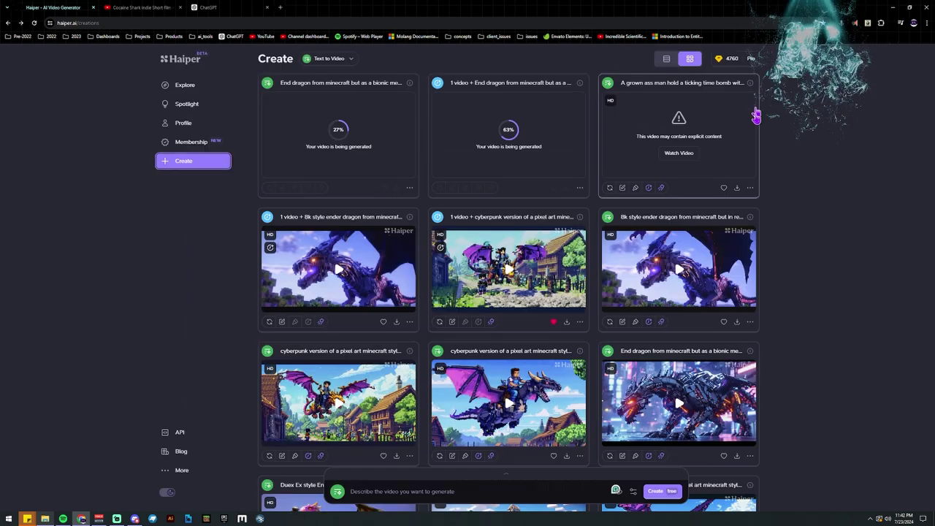
Regenerate the ticking time bomb video seven times with the same input
left_click(610, 188)
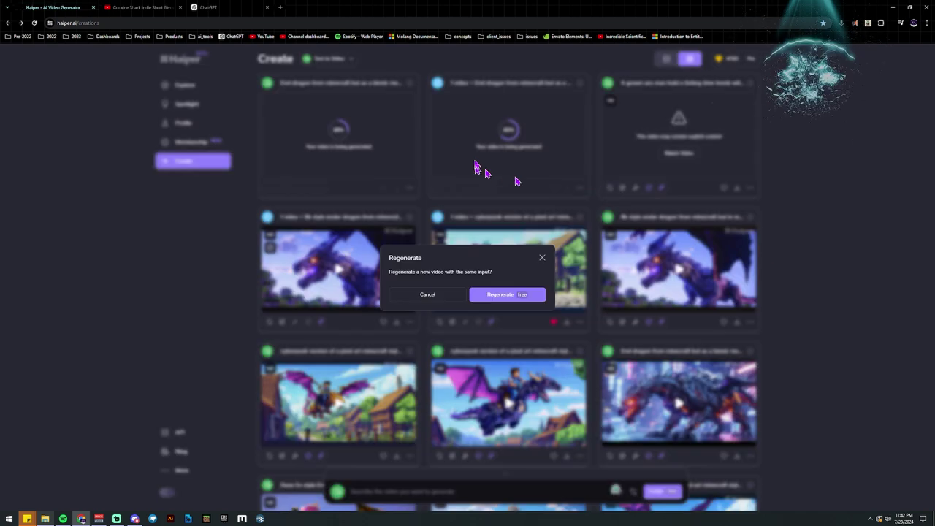
left_click(502, 298)
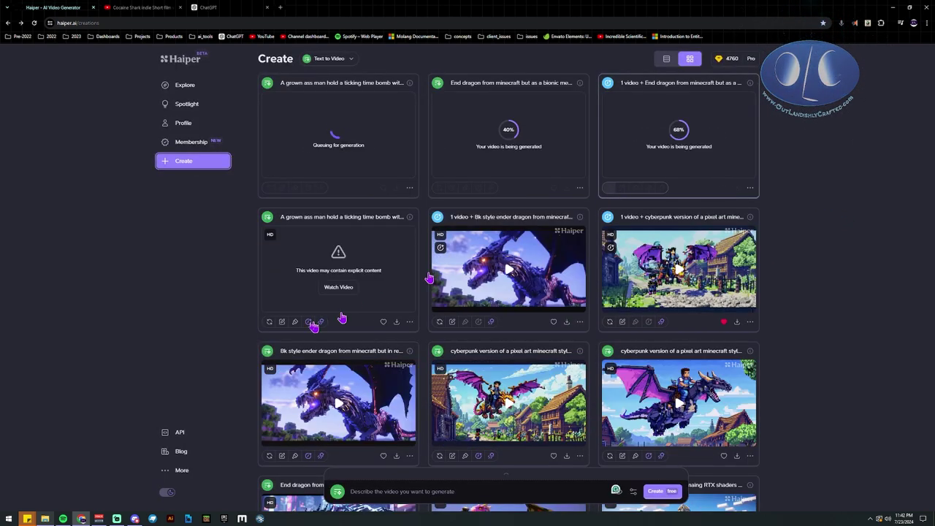
left_click(269, 321)
left_click(476, 295)
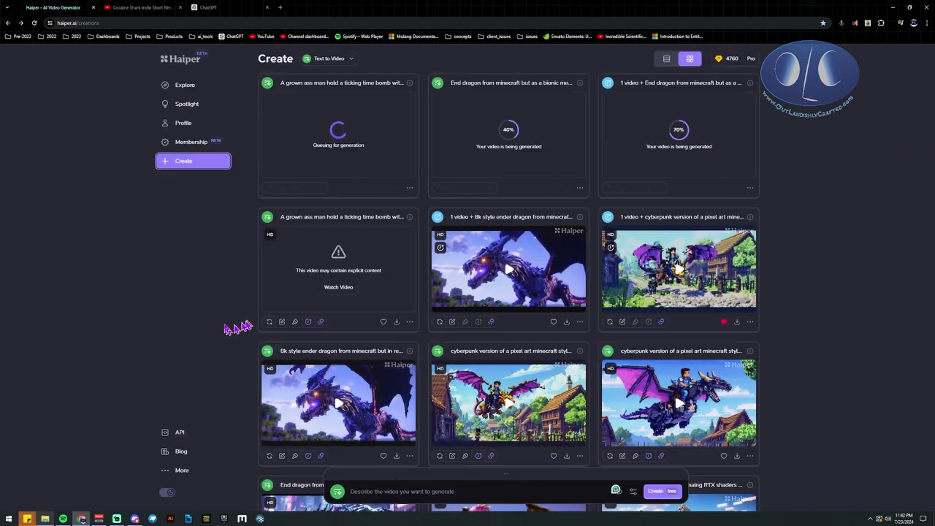
left_click(440, 322)
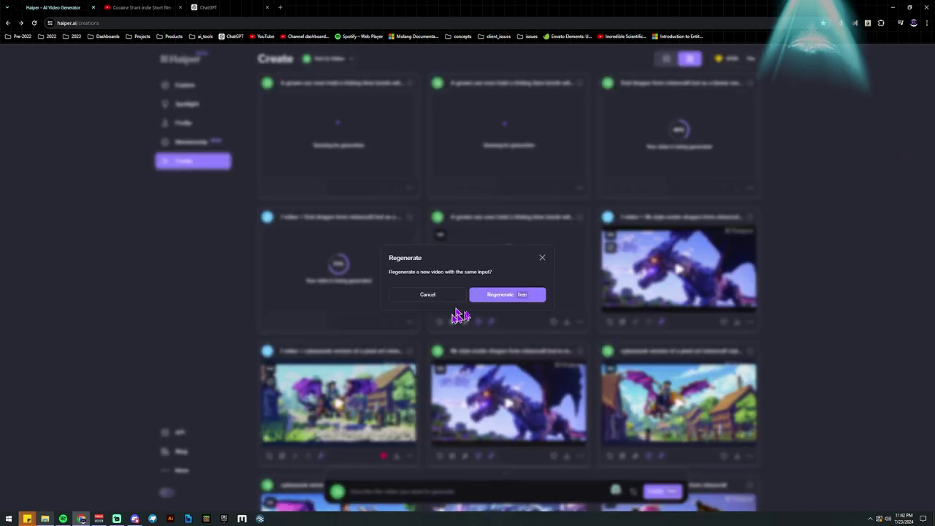
left_click(496, 298)
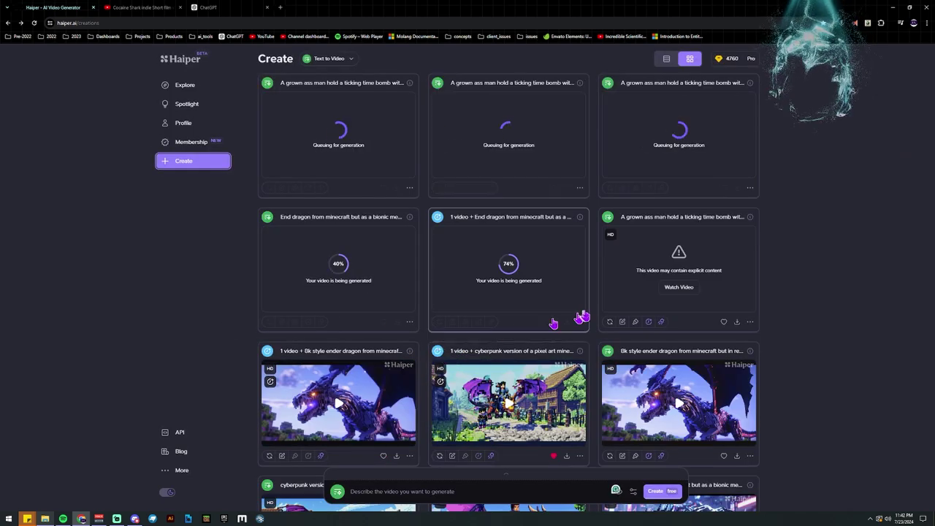
left_click(610, 322)
left_click(520, 294)
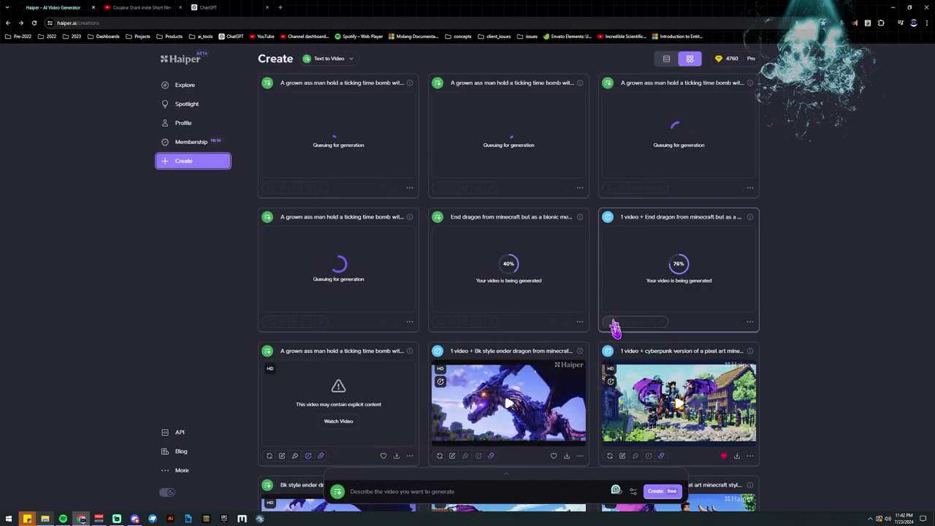
left_click(269, 455)
left_click(493, 294)
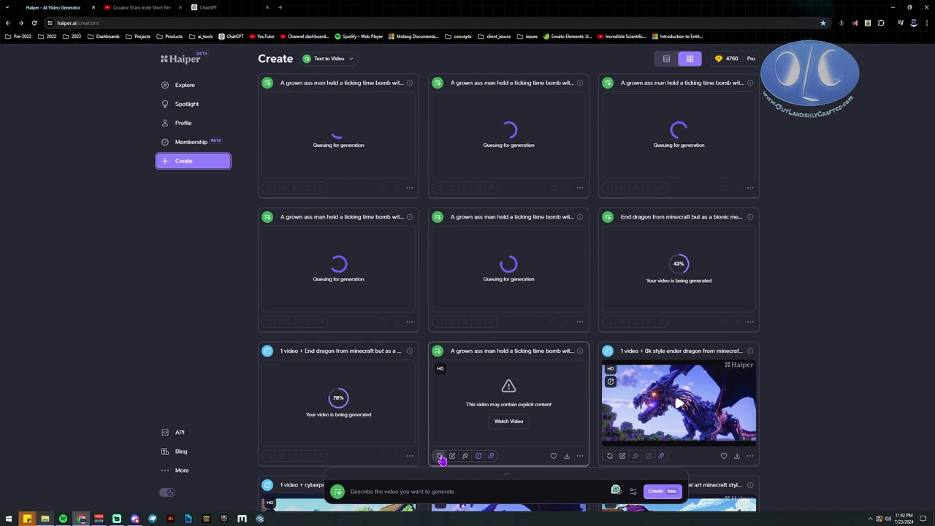
left_click(438, 455)
left_click(524, 295)
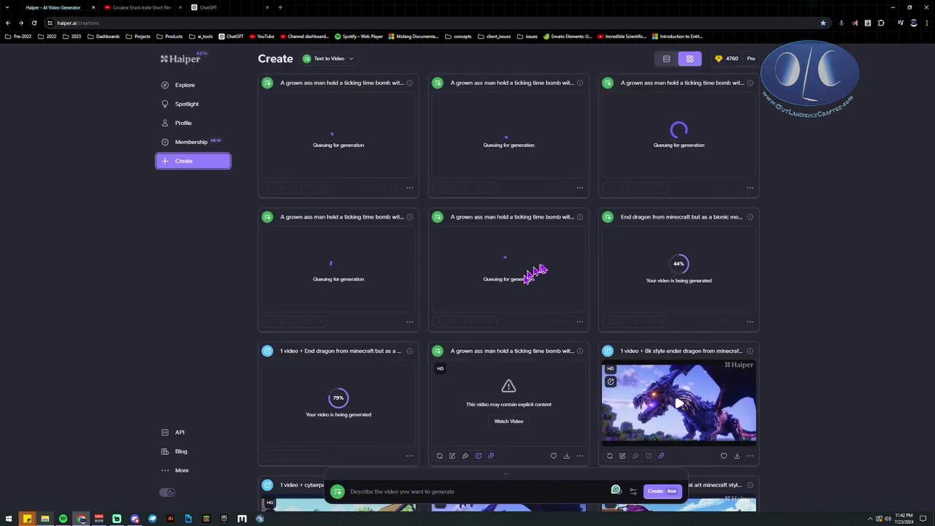
left_click(609, 455)
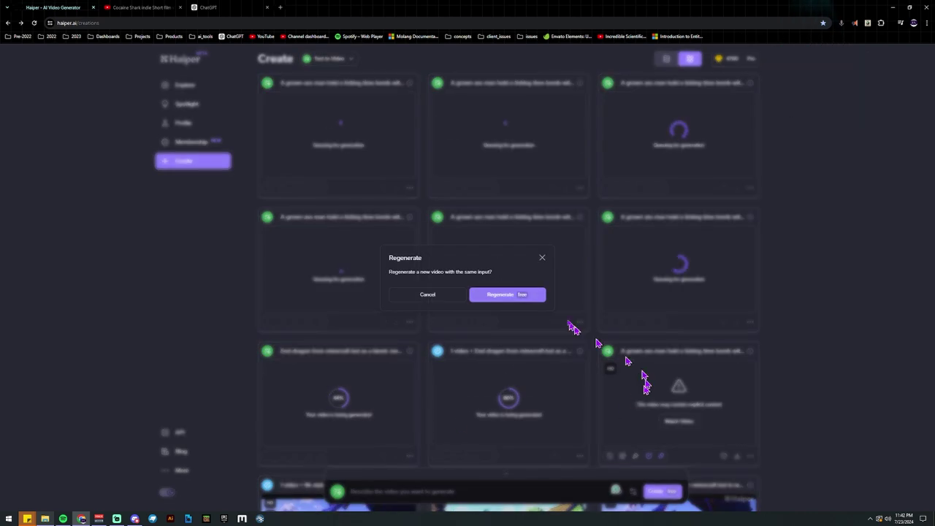
left_click(524, 295)
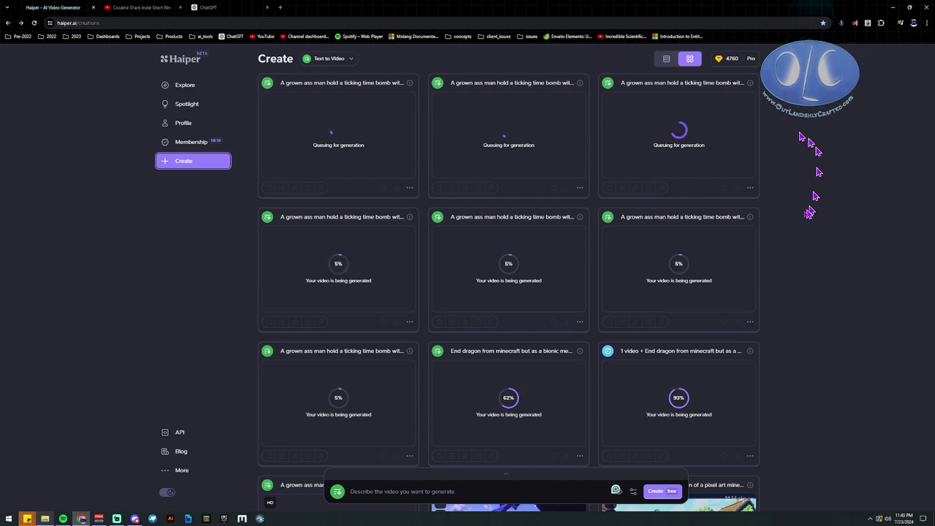
Reveal and preview the finished ticking time bomb video, and check the progress of the queued generations
scroll(457, 326, "down", 3)
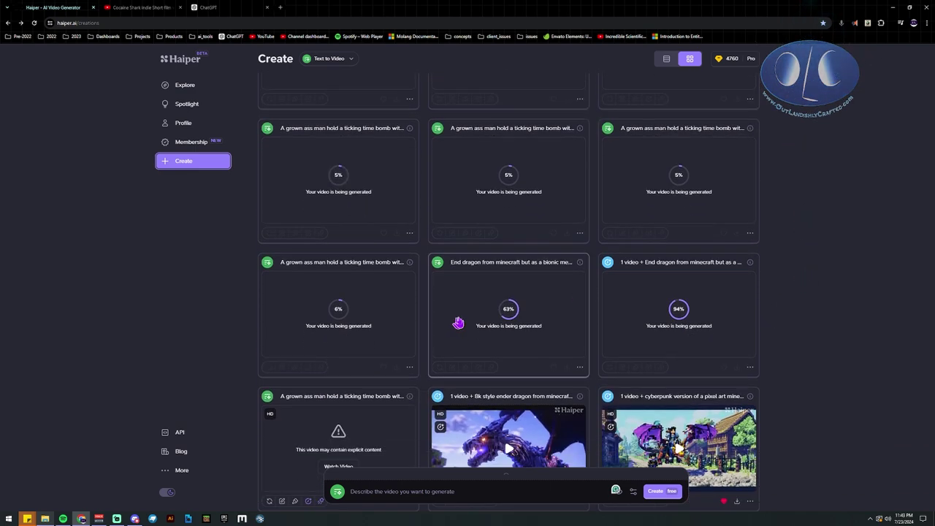
left_click(349, 329)
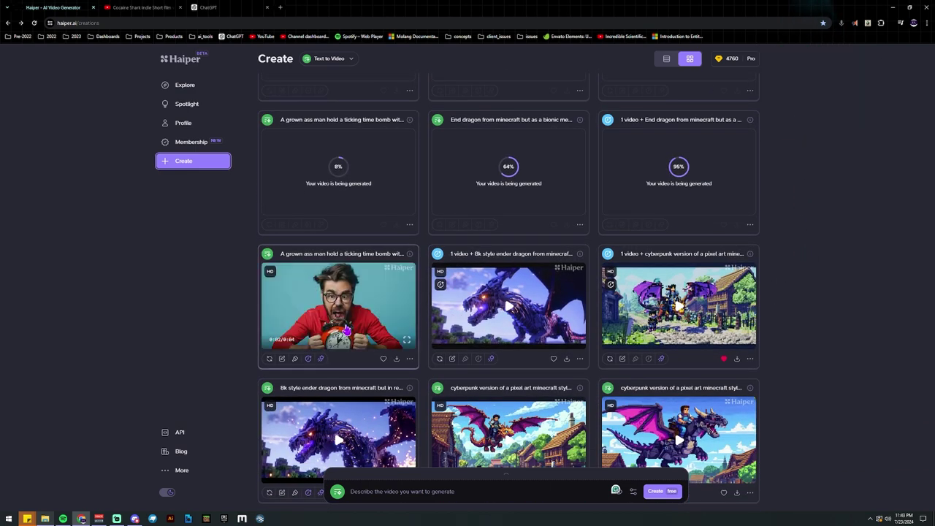
scroll(356, 325, "up", 1)
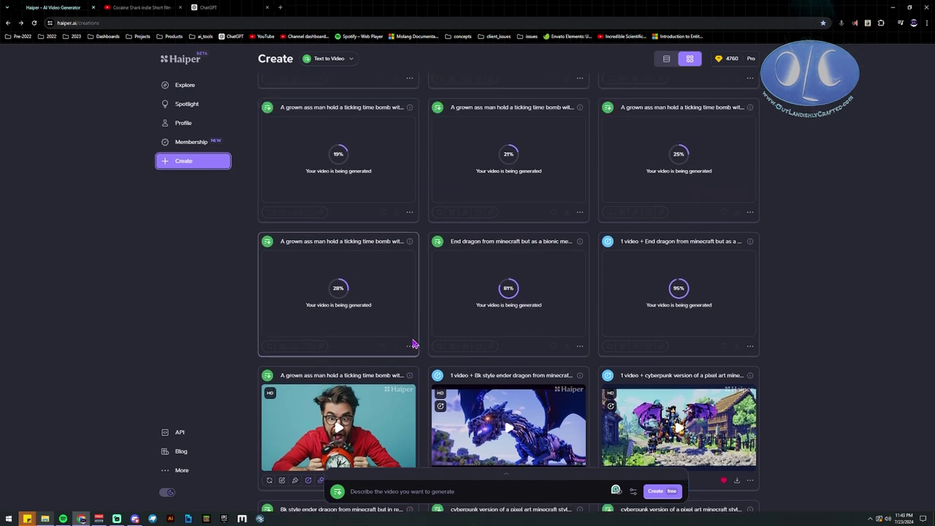
scroll(412, 348, "down", 3)
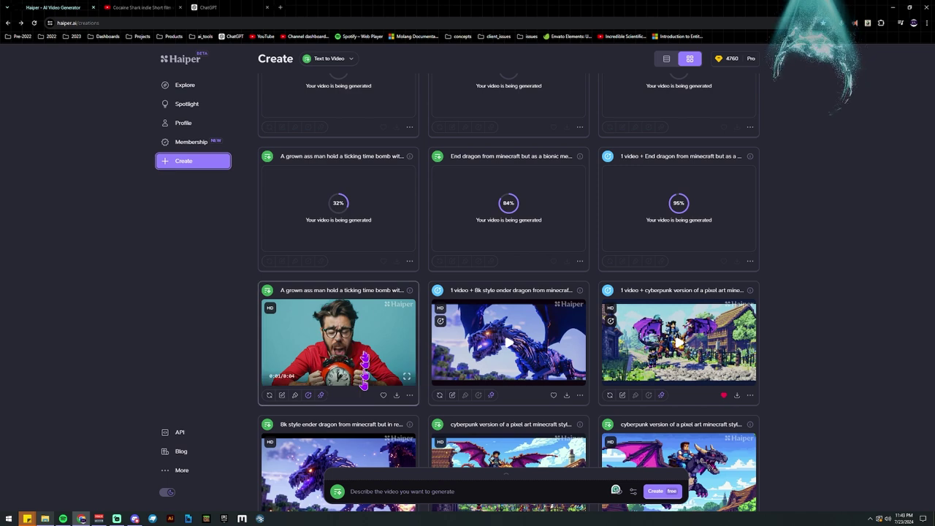
scroll(357, 376, "up", 1)
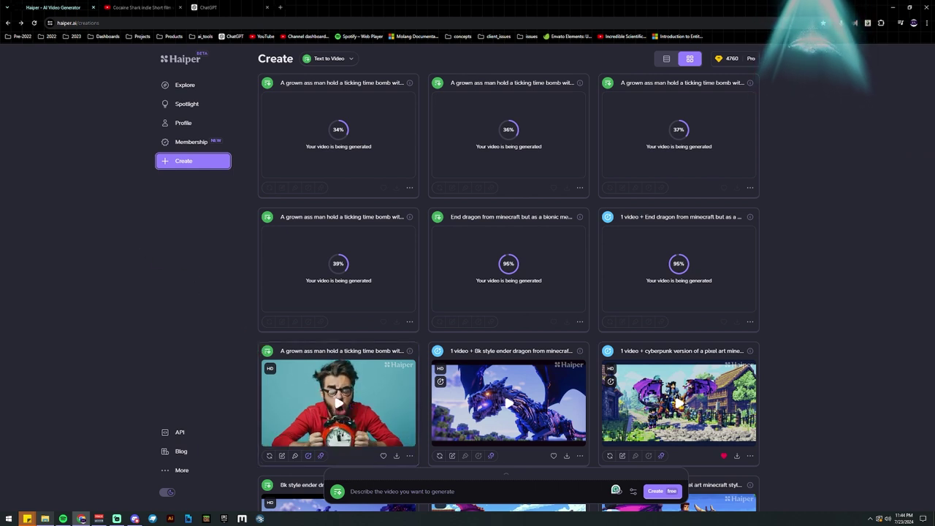
left_click(134, 518)
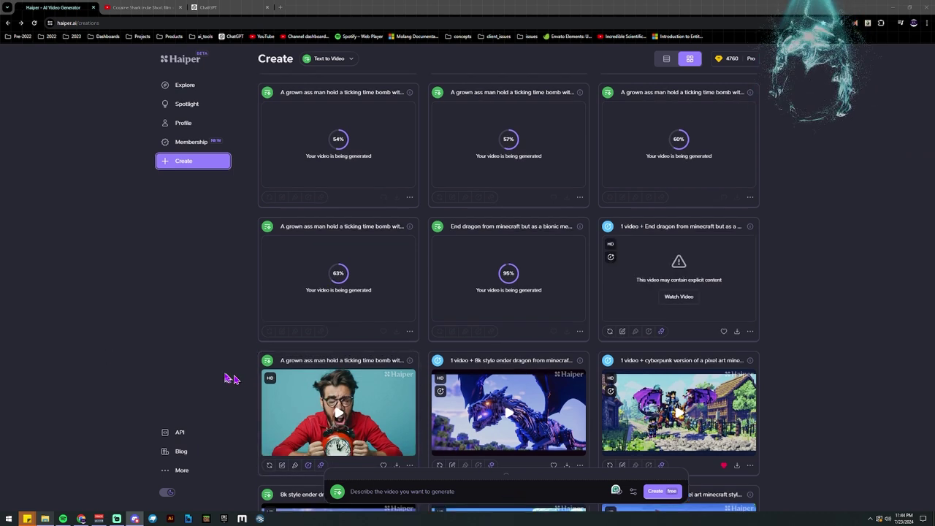
Switch the creation template to Image to Video and upload the parchment-style drawing as the source image
scroll(272, 356, "up", 1)
mouse_move(431, 493)
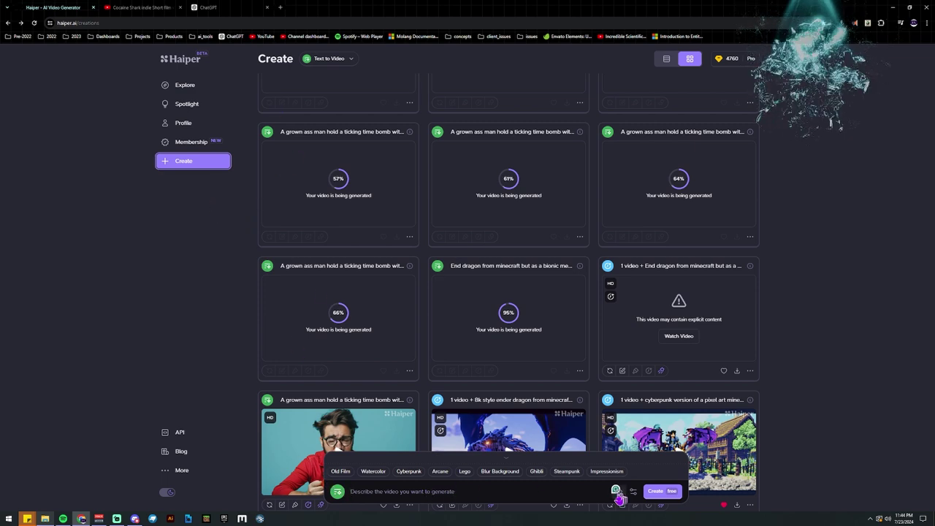
left_click(337, 491)
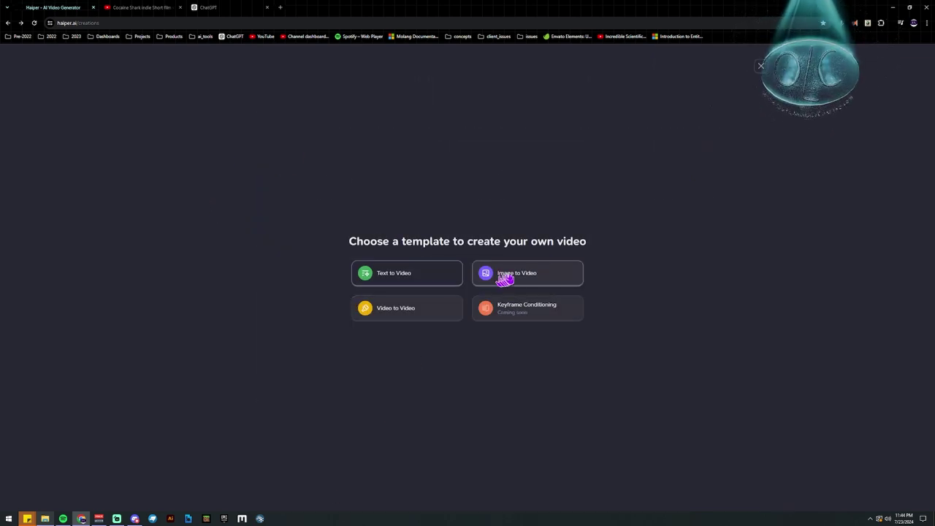
left_click(501, 276)
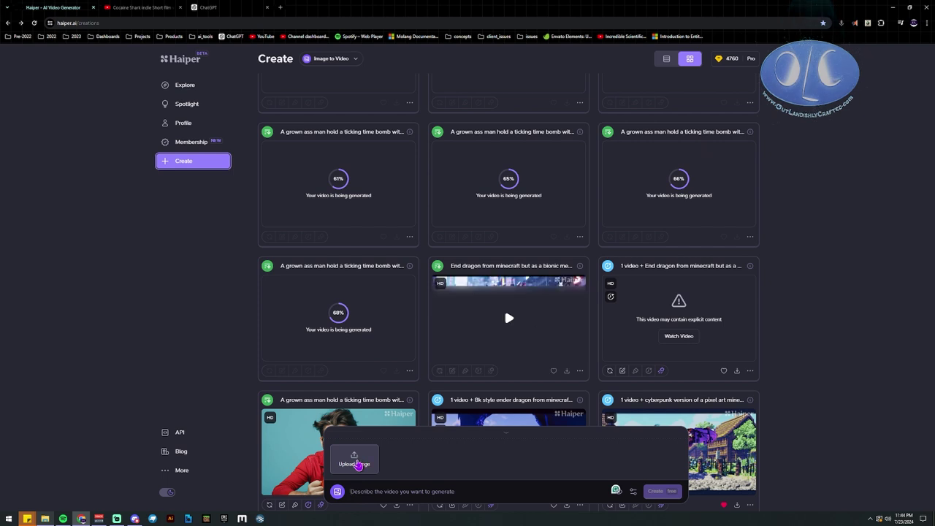
left_click_drag(245, 374, 355, 460)
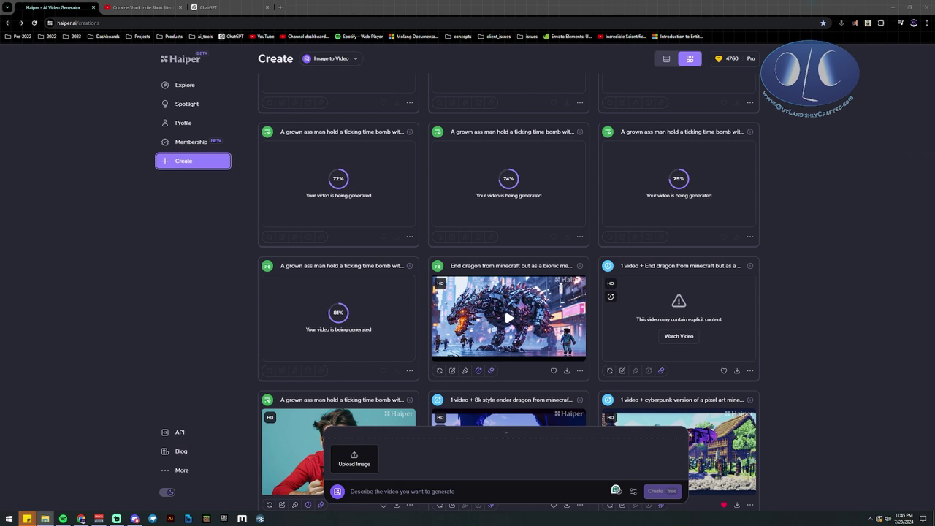
left_click_drag(748, 291, 355, 459)
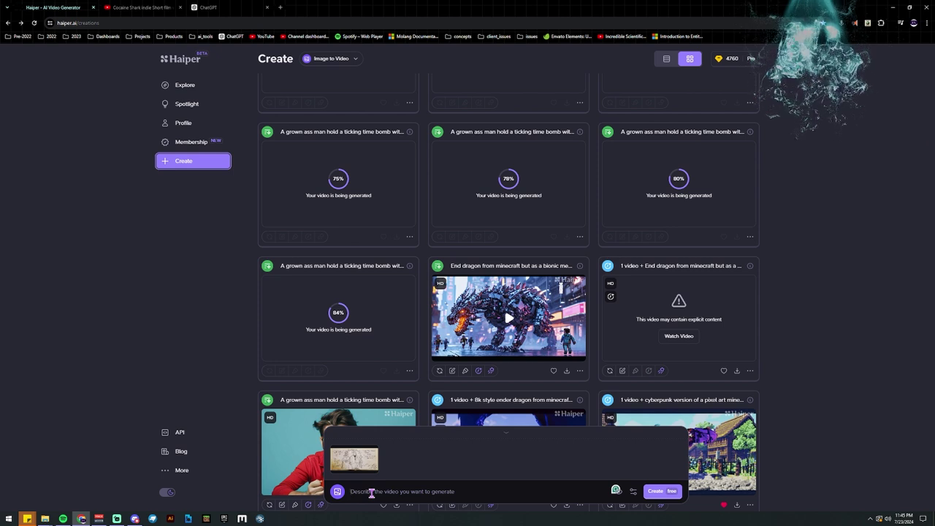
Begin the prompt for the uploaded drawing with 'Movie Intro - the Bride of KillPack "Who can it be"?'
type("M")
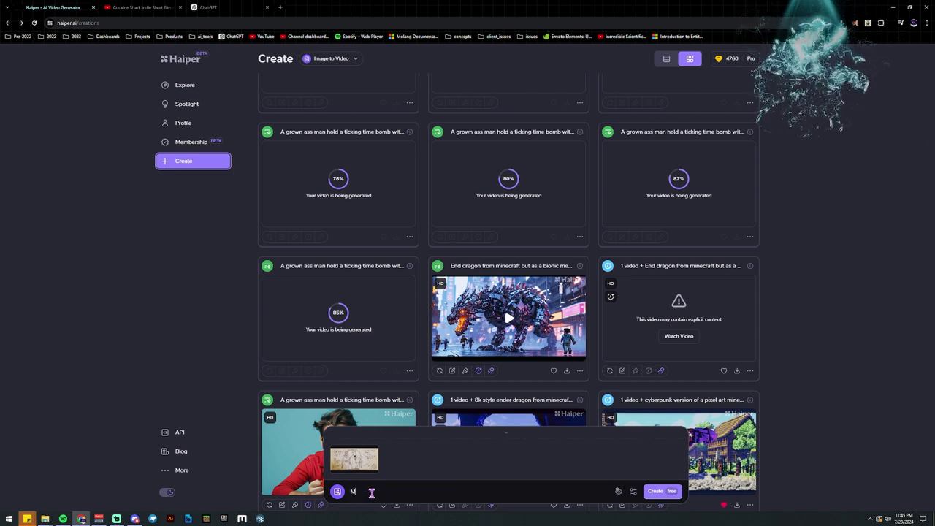
type("ovie intro")
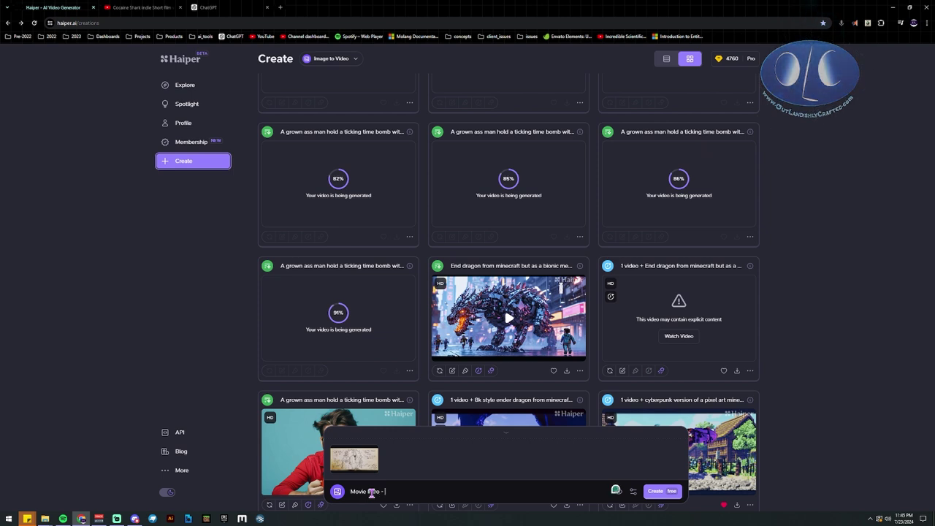
type(" - the Brode")
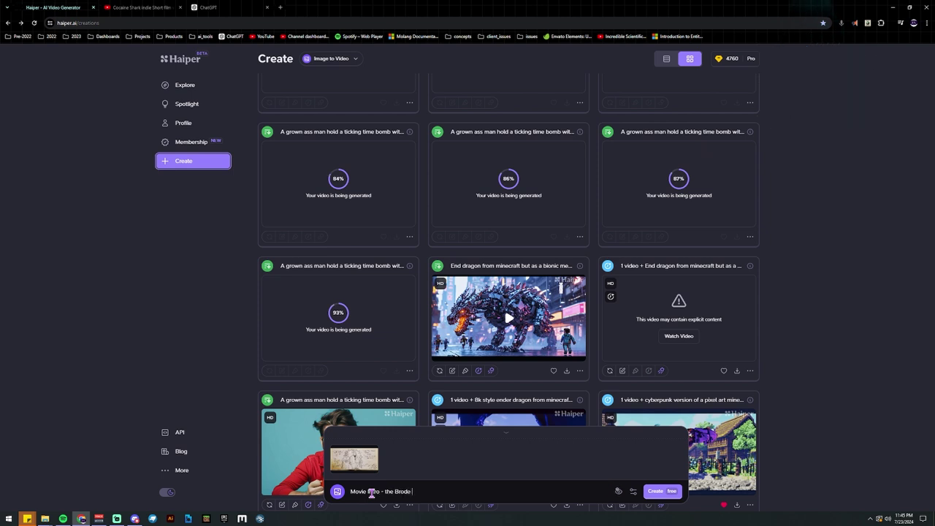
key("BackSpace")
key("BackSpace")
type("ide of K")
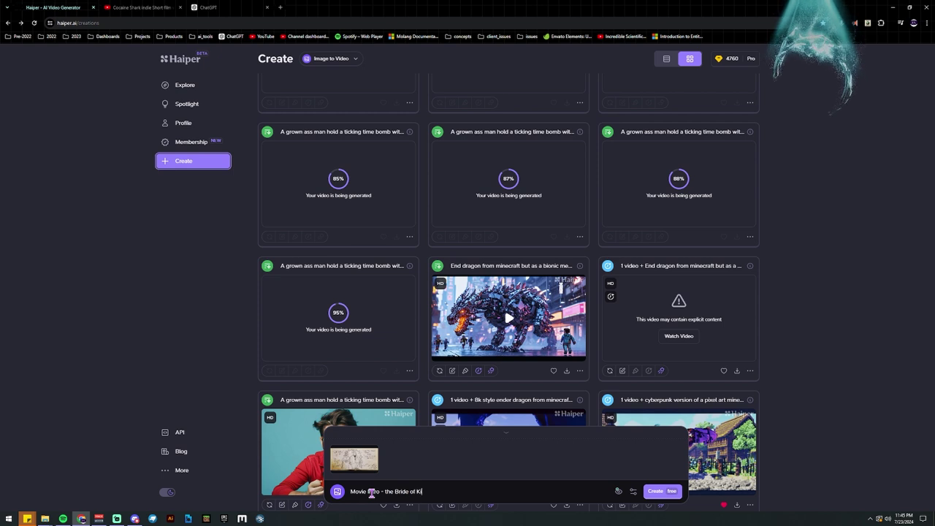
type("illPack")
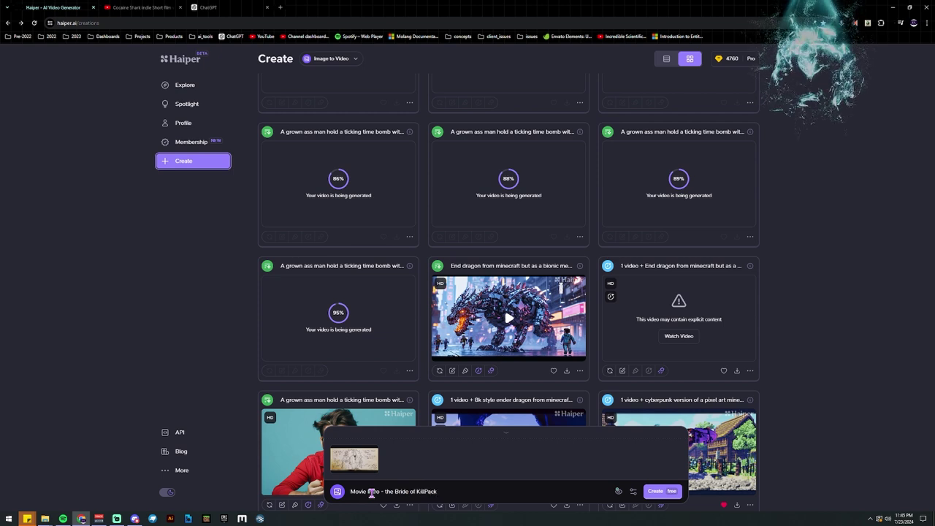
type(" \"Who can it be\"?")
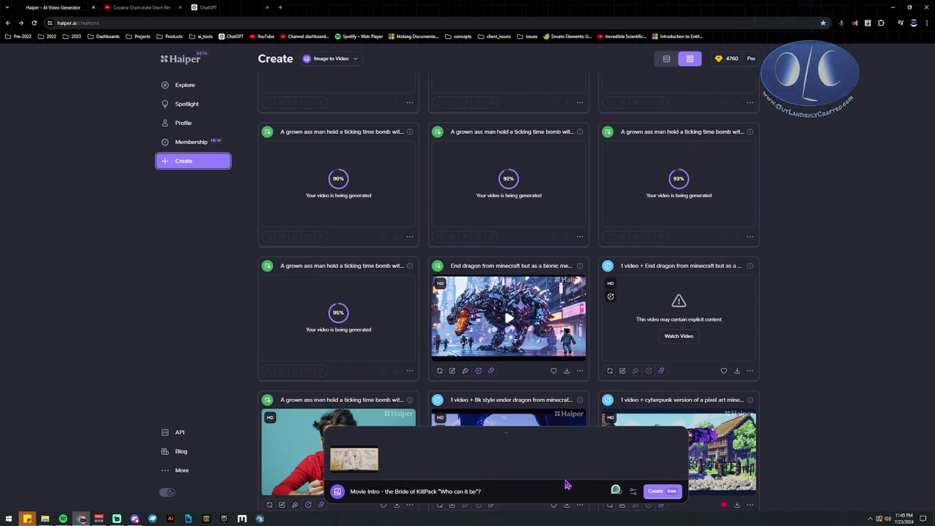
Append 'The Most Trilling Flick Since "Honey I shrunk the Kids"' and a second line 'Coming soon,...' to the prompt, and generate the video
type("The Most Trilling Flic")
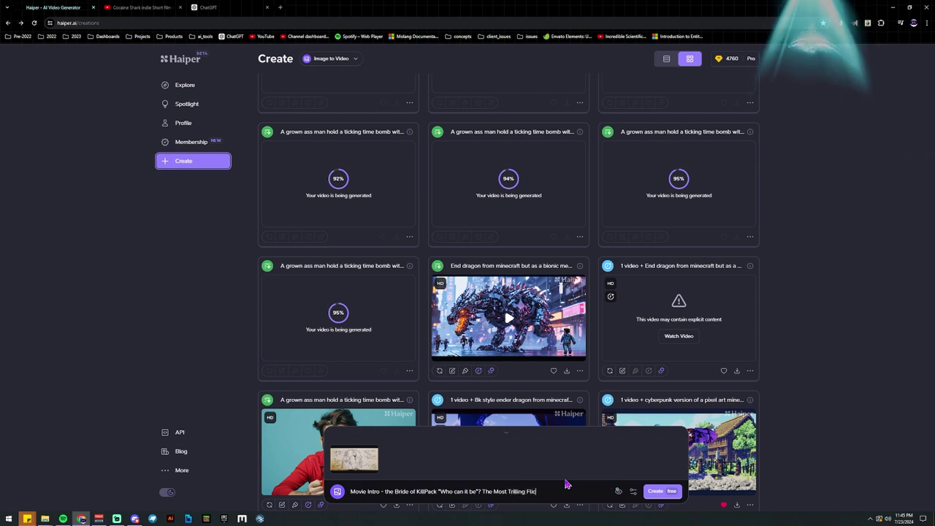
type("k Since ")
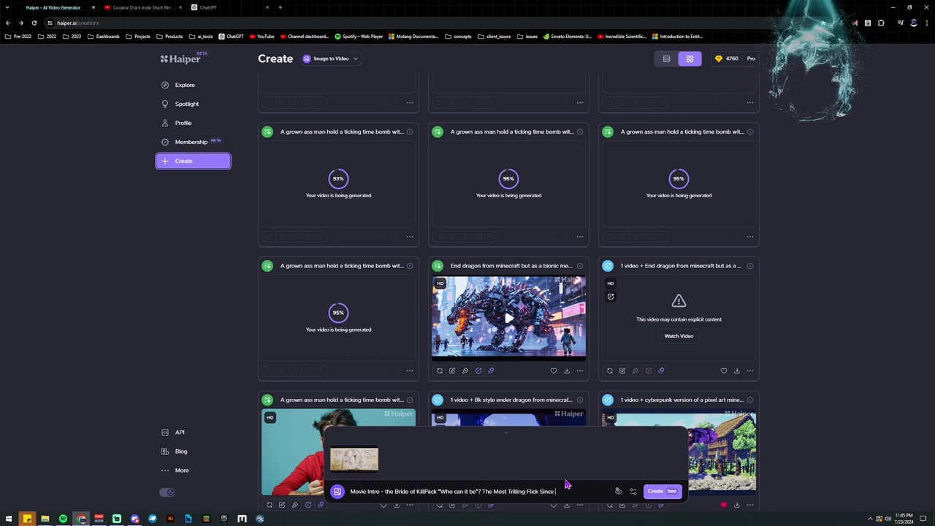
type("\"Honey I")
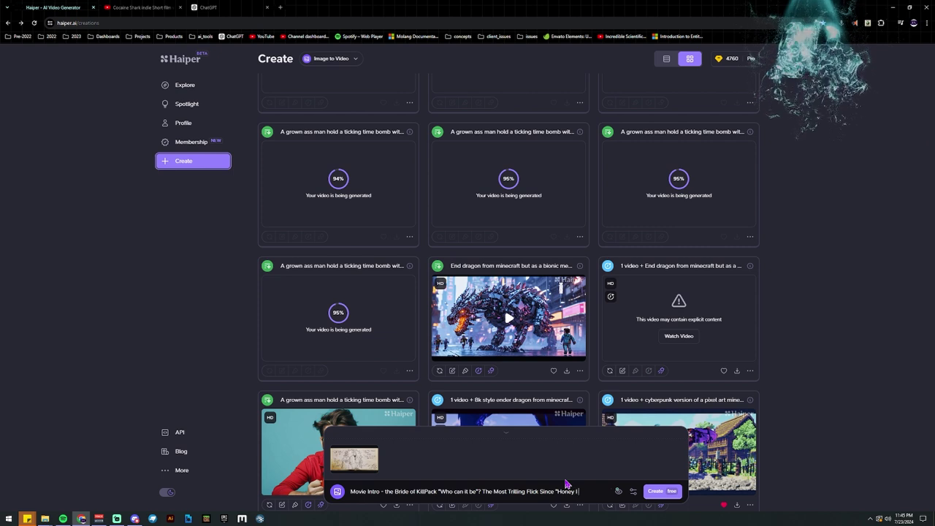
type(" shrunk")
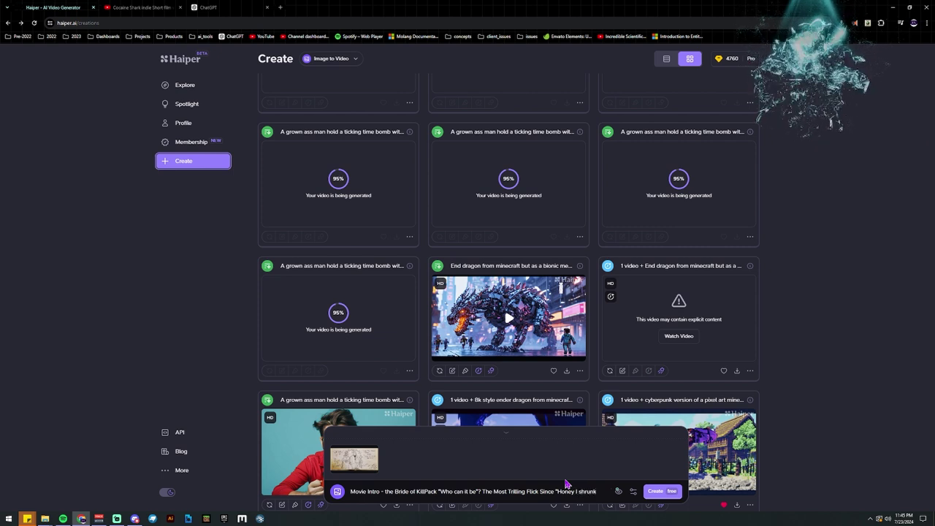
type(" the Kid")
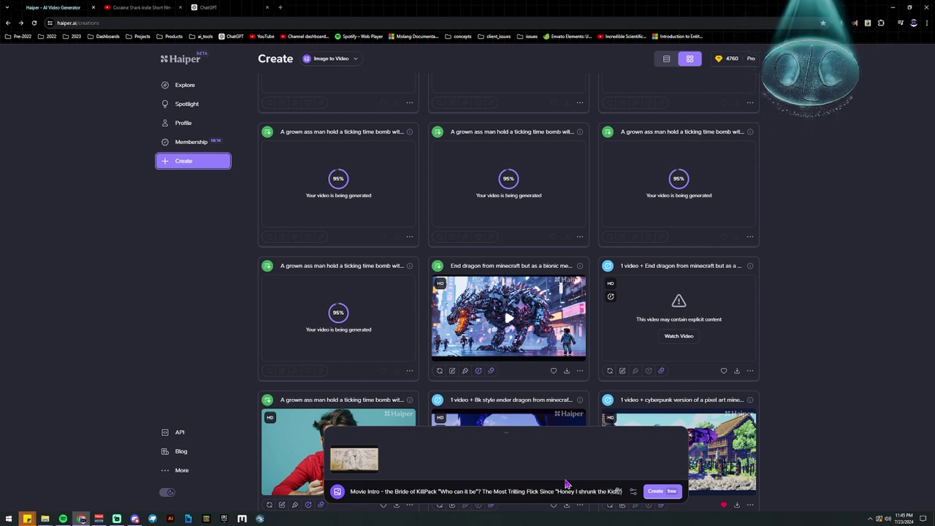
type("s\"")
key("shift+Return")
type("Coming soo")
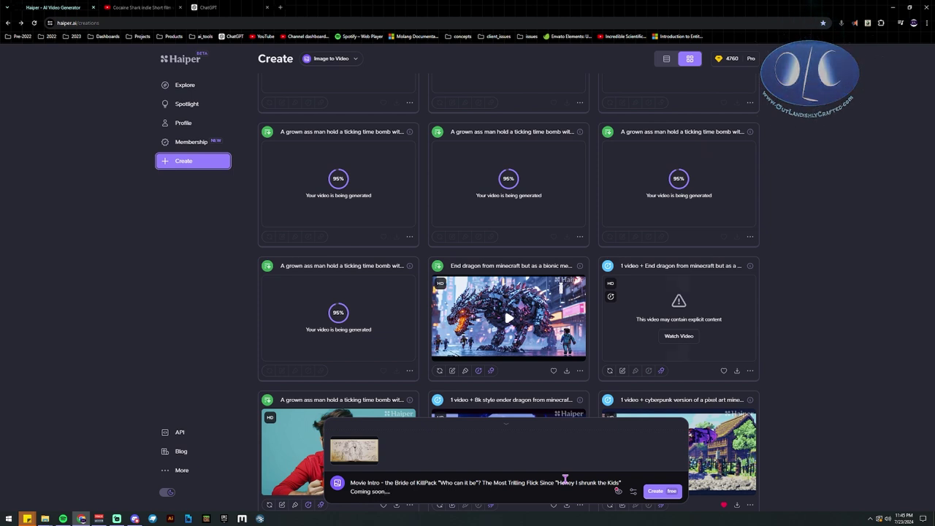
type("n...")
left_click(655, 491)
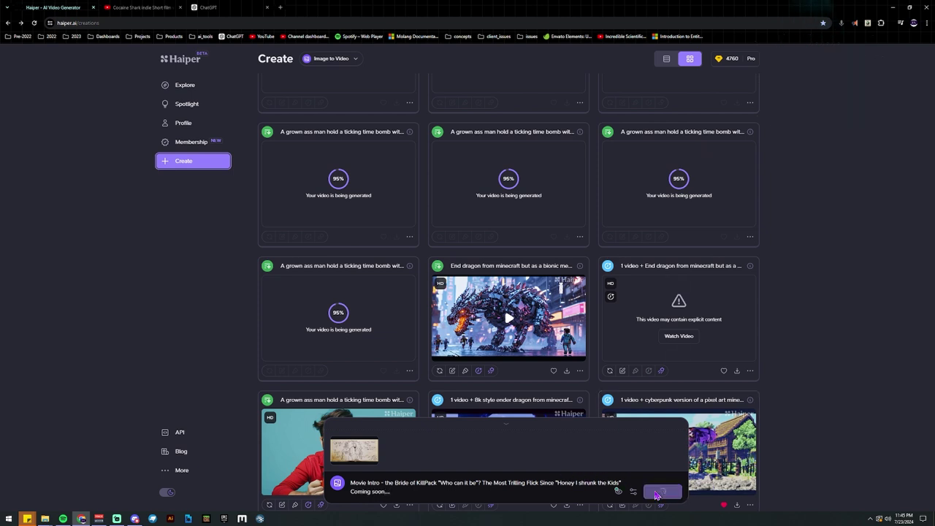
Reveal the flagged extended End dragon video, and watch the original bionic dragon video in its enlarged view before closing it
scroll(501, 394, "down", 2)
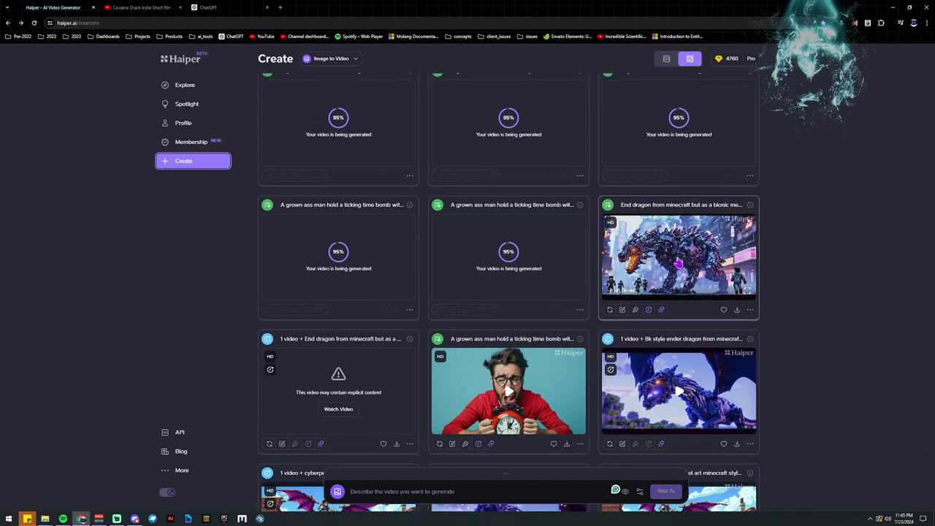
left_click(343, 409)
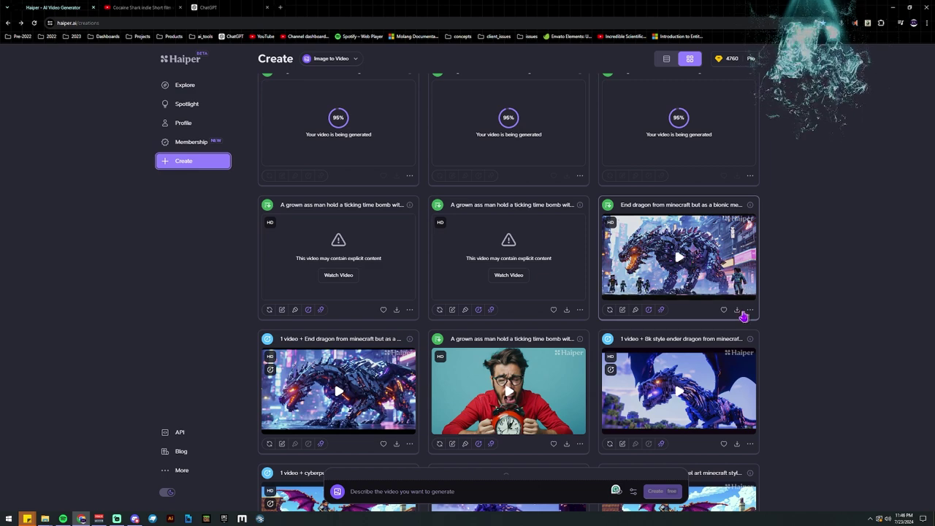
left_click(680, 257)
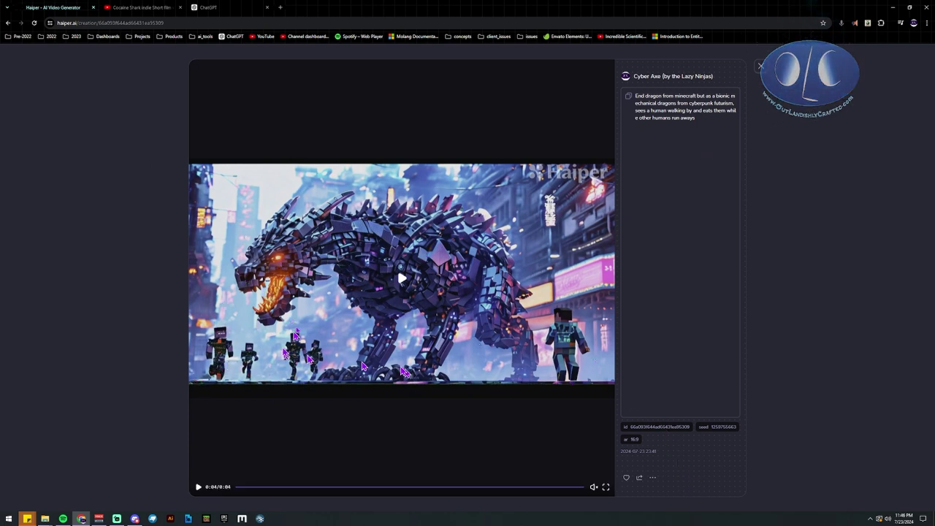
left_click(760, 66)
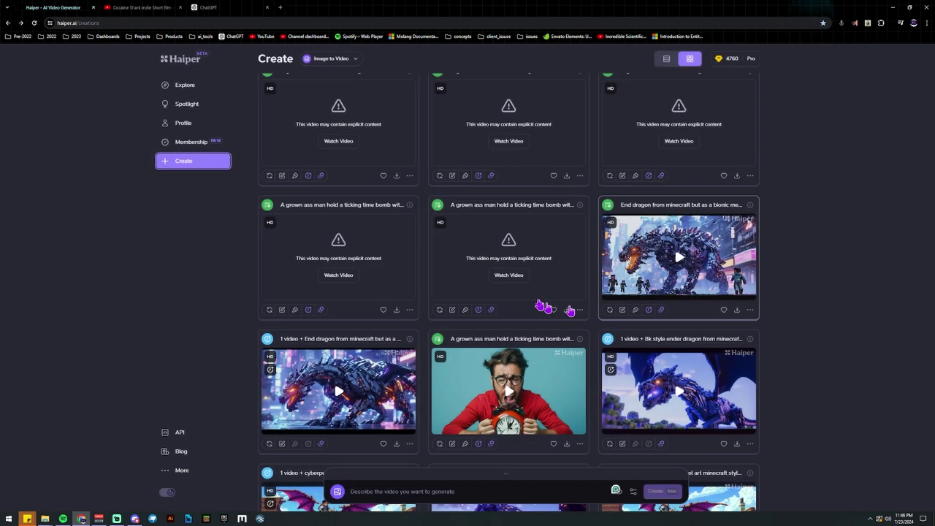
Reveal each of the newly finished ticking time bomb videos hidden behind the explicit content warning
left_click(514, 275)
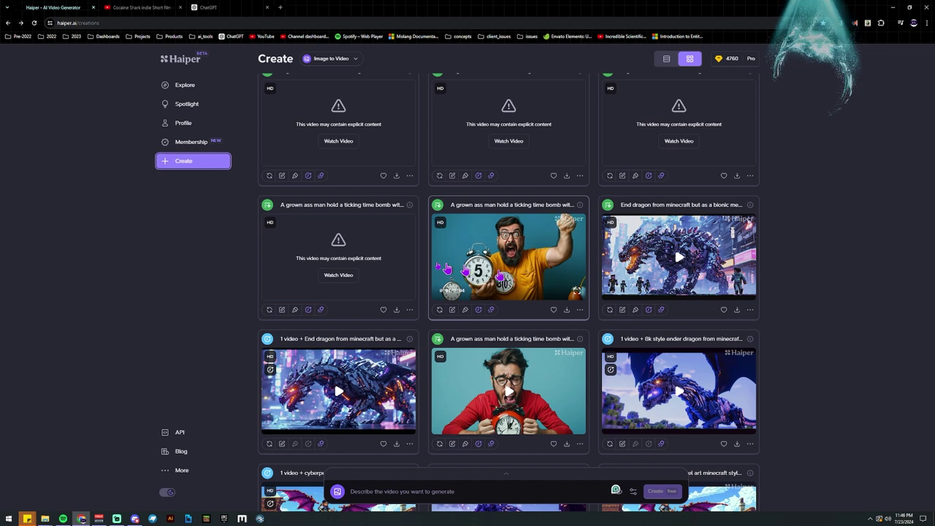
left_click(342, 274)
scroll(576, 259, "up", 1)
scroll(577, 259, "up", 1)
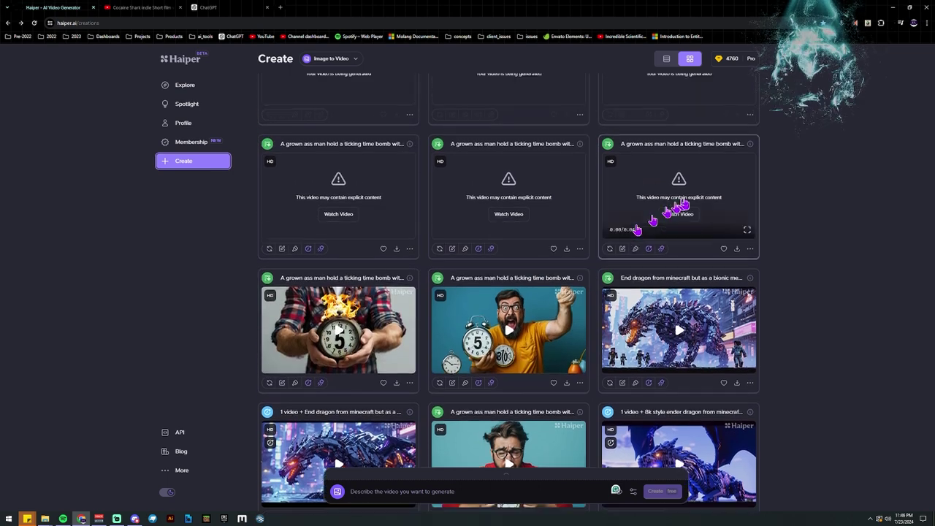
left_click(680, 213)
left_click(501, 219)
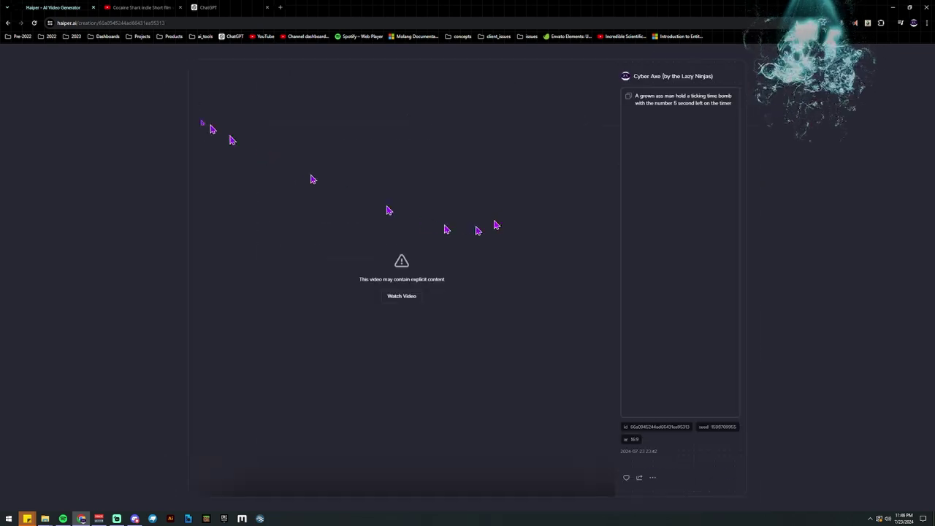
left_click(760, 66)
left_click(531, 197)
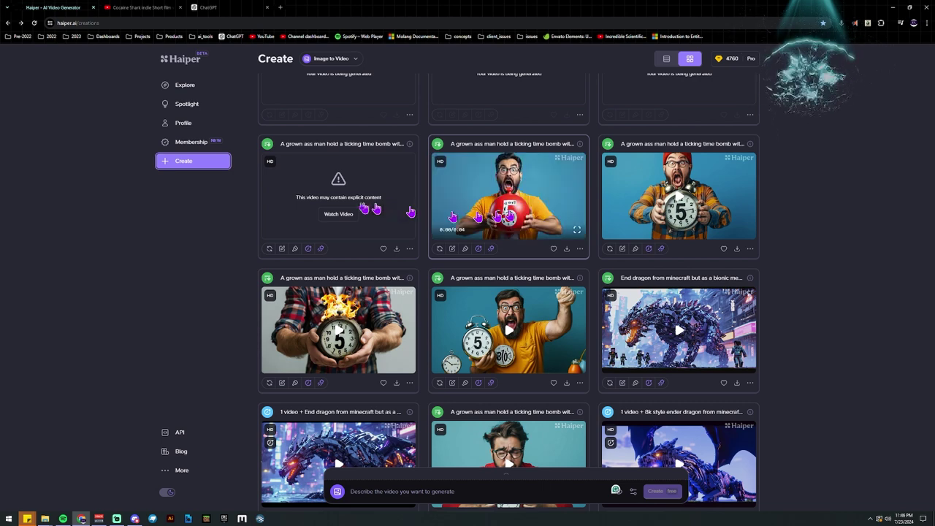
left_click(365, 212)
scroll(732, 234, "up", 1)
scroll(694, 172, "down", 1)
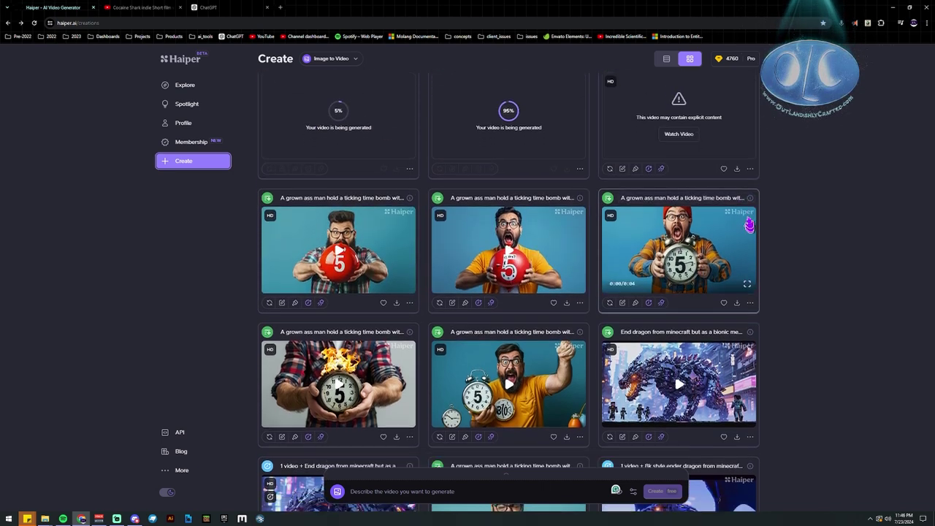
left_click(679, 93)
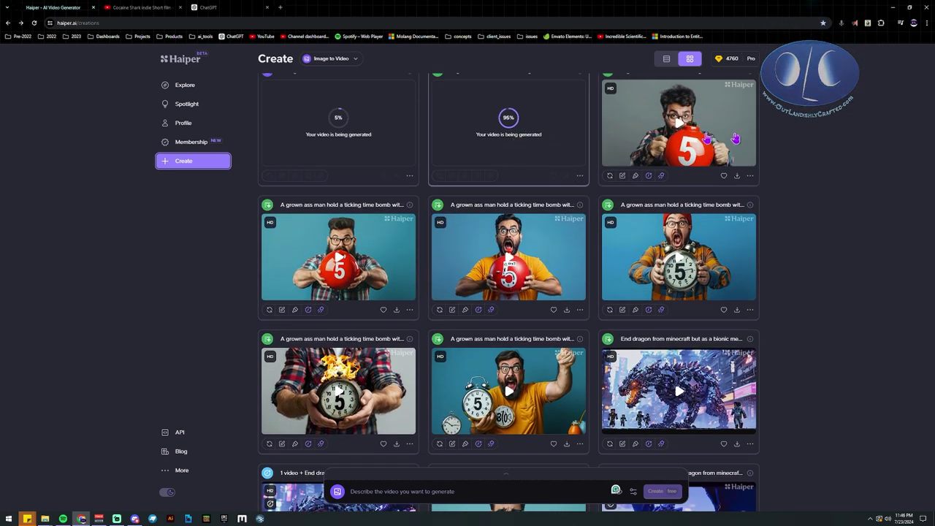
left_click(517, 148)
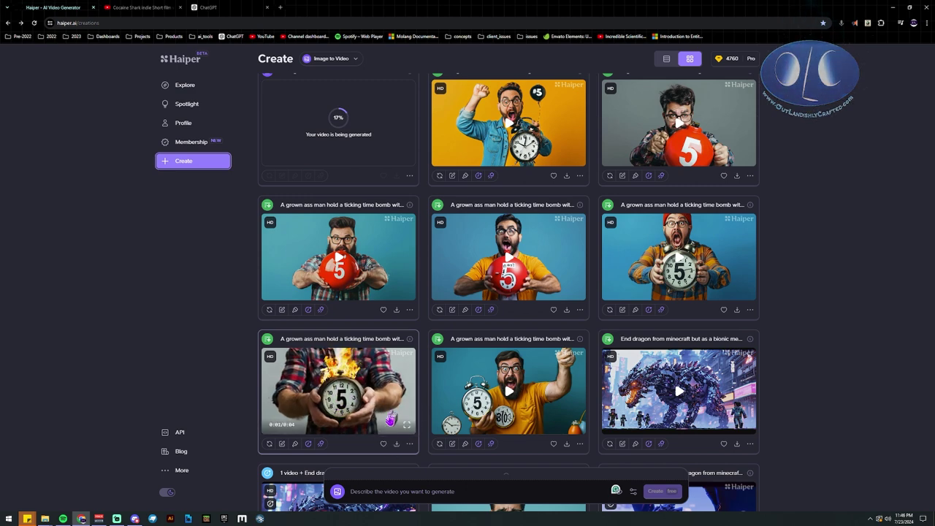
Download the flaming-clock time bomb video into a new folder named boomo inside the cocaine_shark folder
left_click(396, 443)
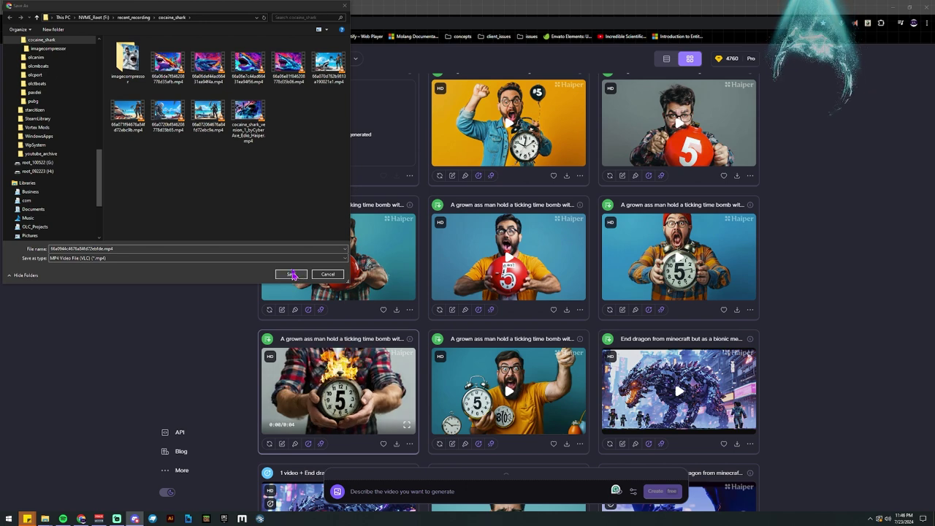
left_click(50, 29)
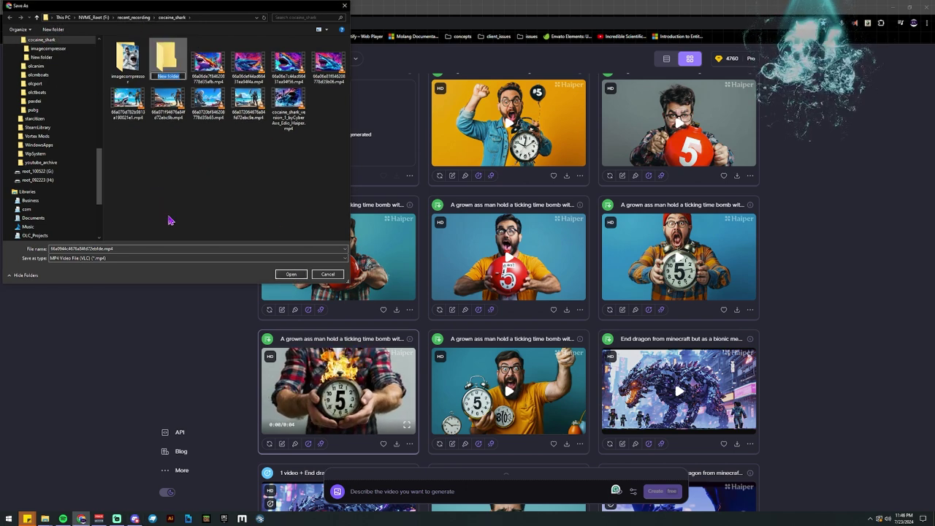
type("boomo")
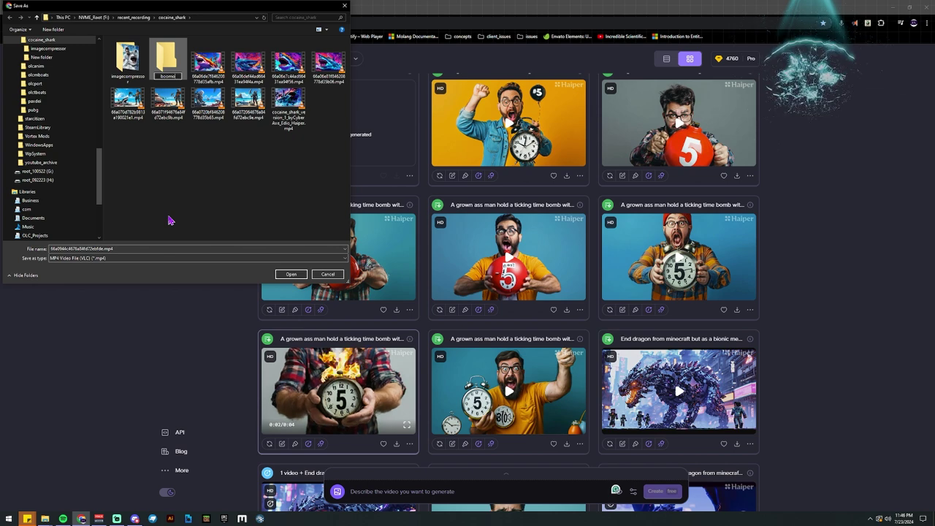
key("Return")
key("Return")
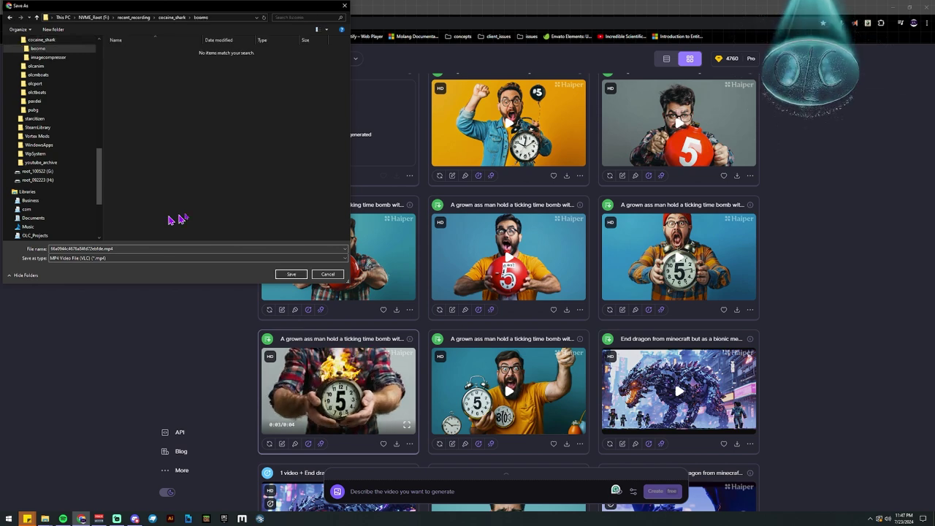
left_click(289, 274)
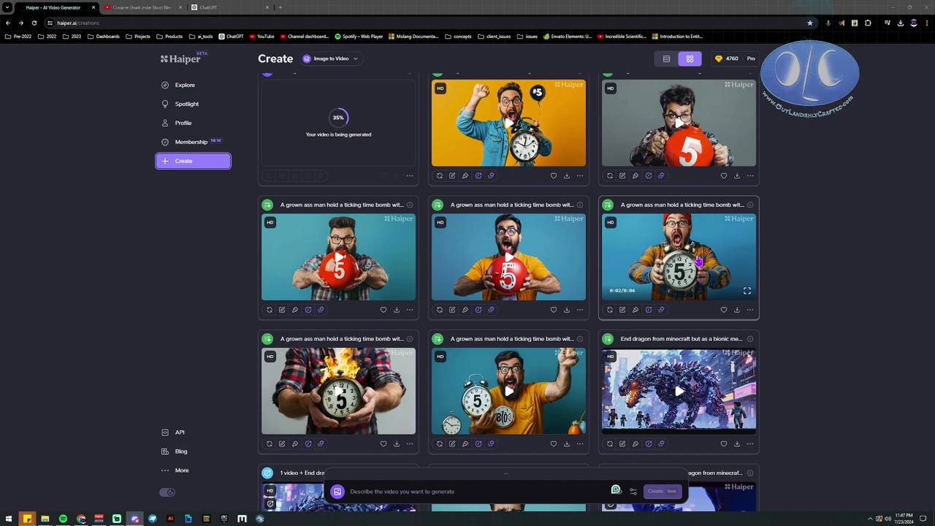
Vary the flaming-clock video's prompt to "number 60 second left on the timer, and it's calm and peaceful about it, no worries, plenty of time left" and generate
scroll(658, 190, "up", 1)
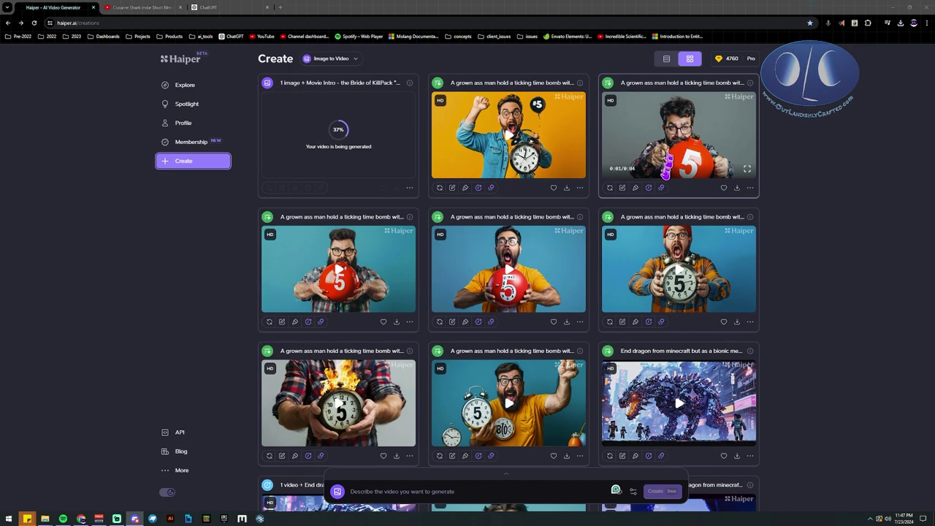
scroll(664, 174, "down", 3)
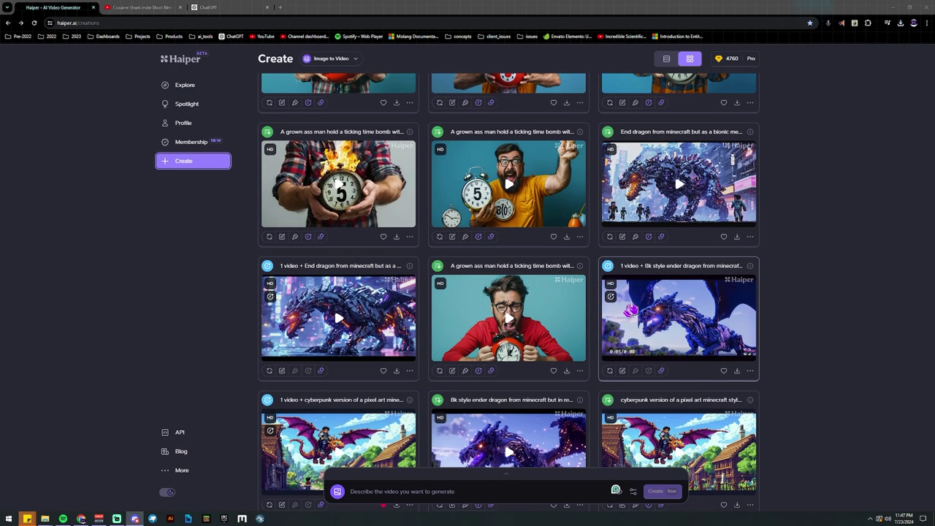
scroll(329, 314, "up", 1)
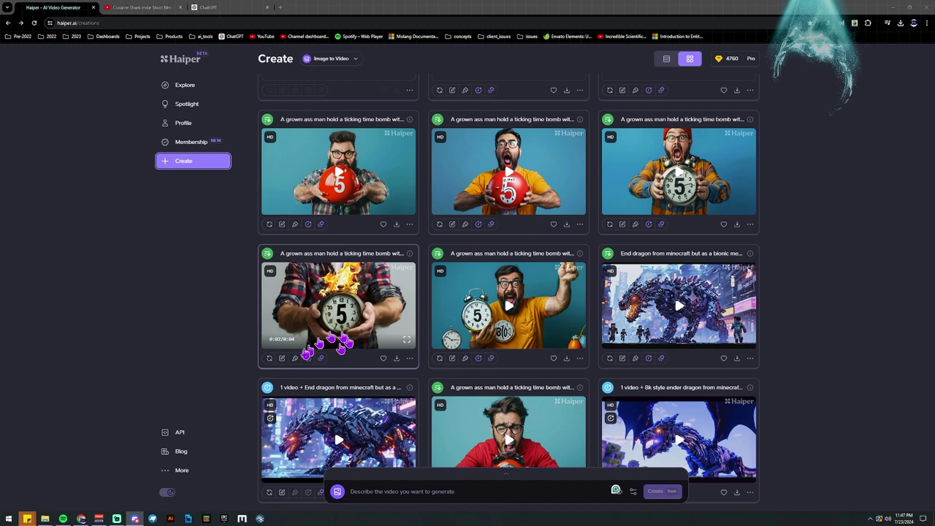
left_click(283, 359)
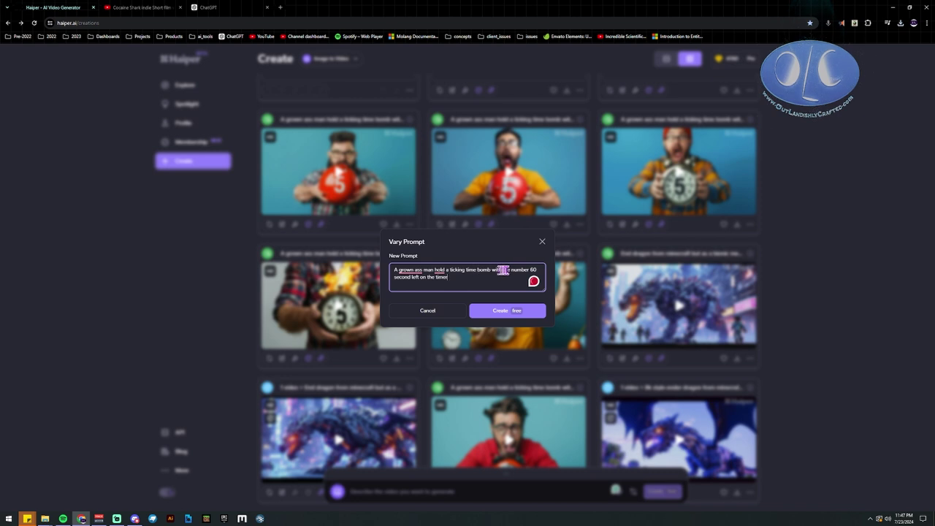
type("60")
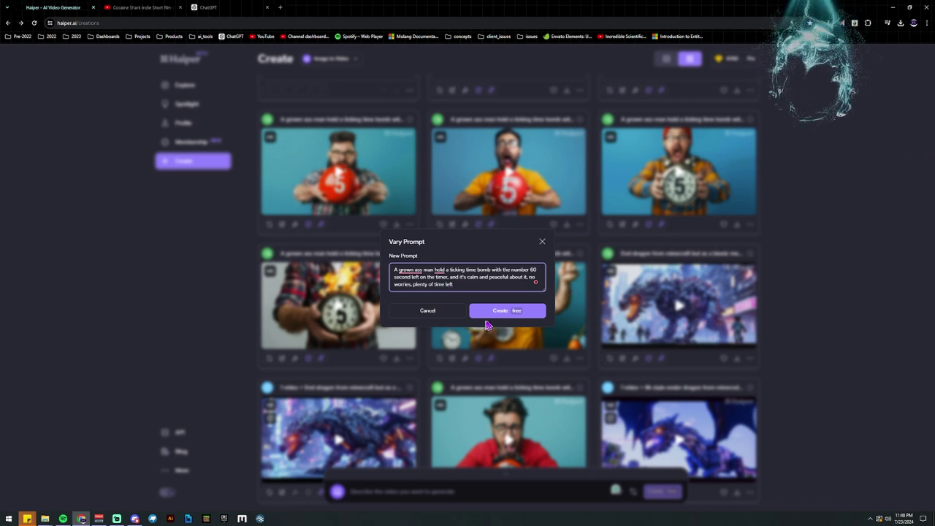
left_click(486, 314)
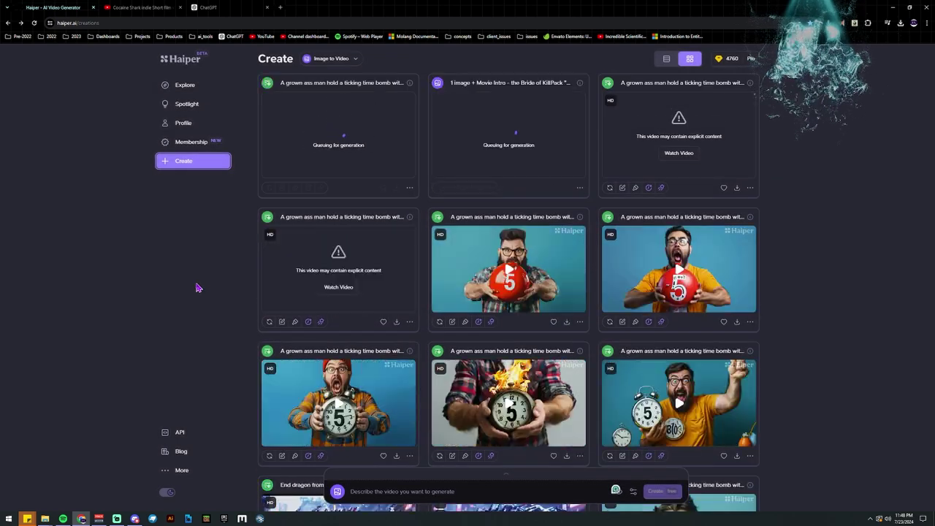
Reveal the two ticking time bomb videos hidden behind explicit content warnings
left_click(675, 154)
mouse_move(697, 148)
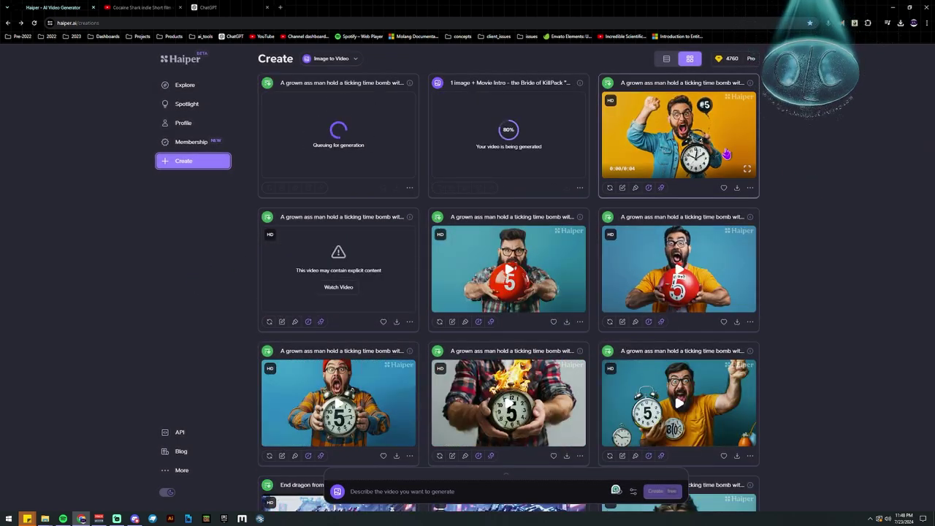
left_click(337, 289)
left_click(403, 297)
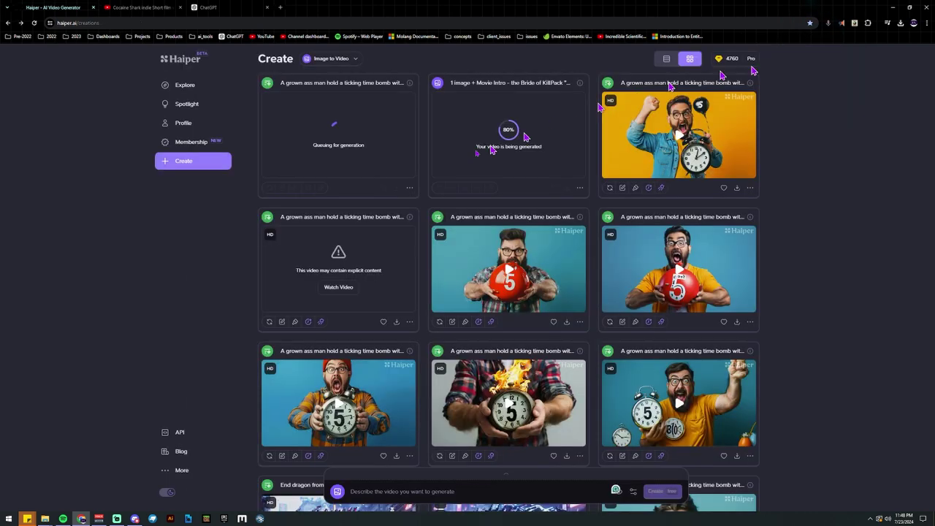
left_click(758, 69)
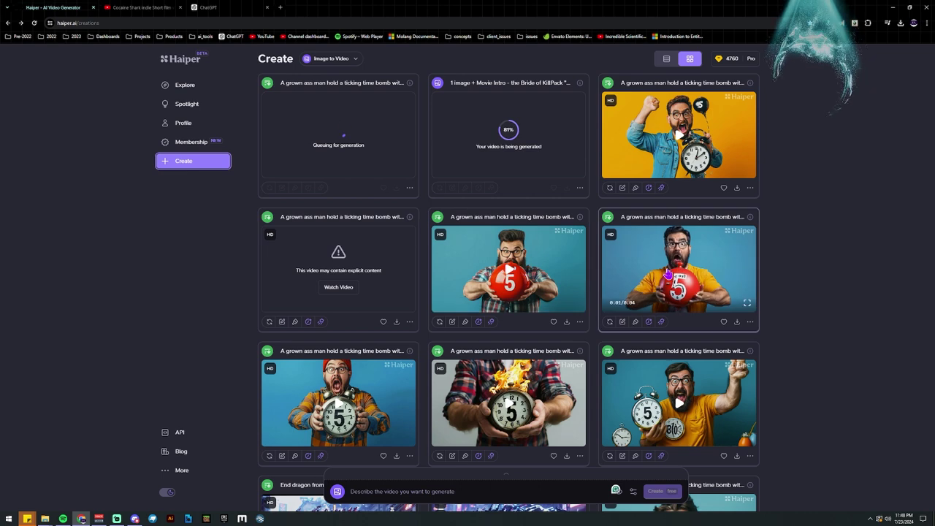
Preview the ticking time bomb videos in the creations grid and reveal the flagged newest one again
scroll(690, 387, "down", 1)
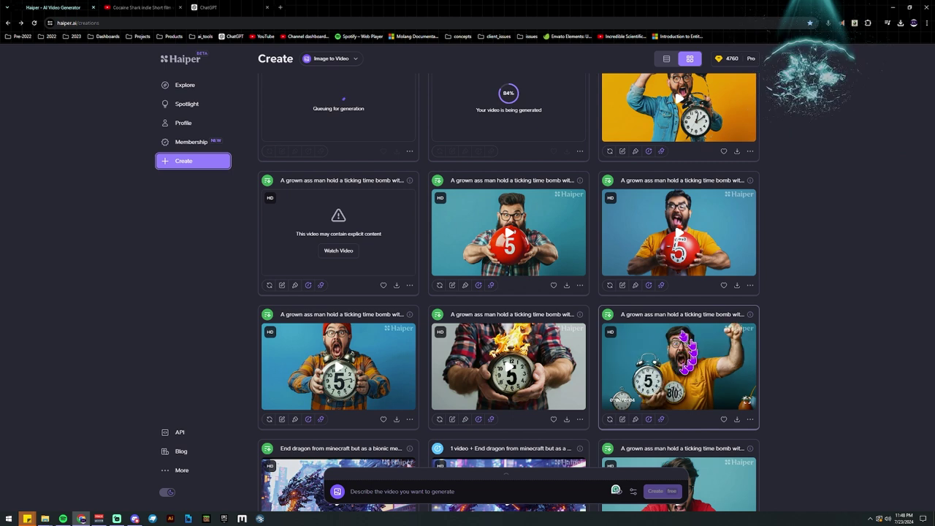
mouse_move(519, 378)
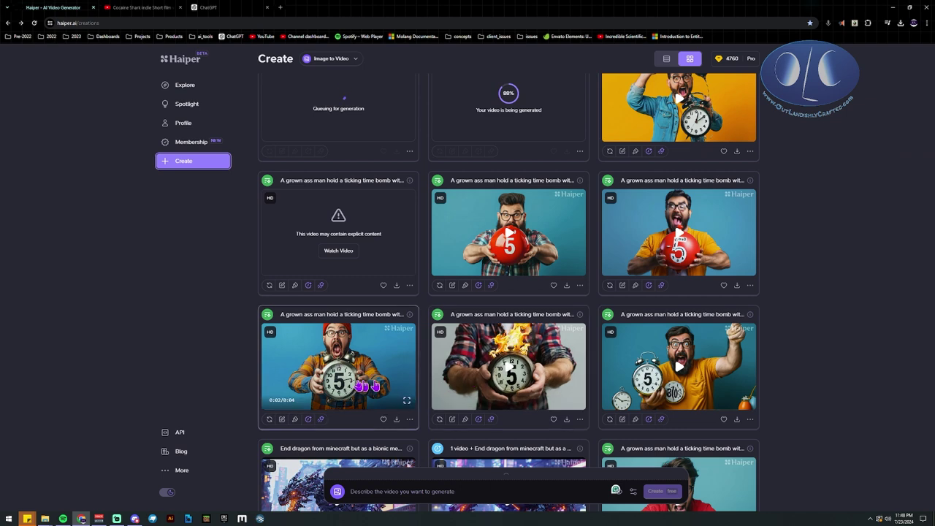
scroll(487, 394, "down", 1)
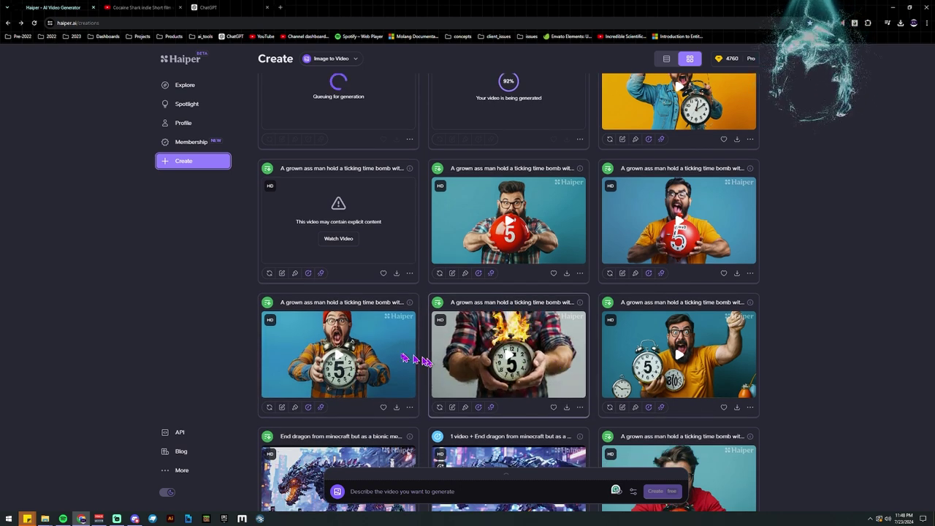
scroll(319, 370, "down", 1)
scroll(319, 371, "down", 2)
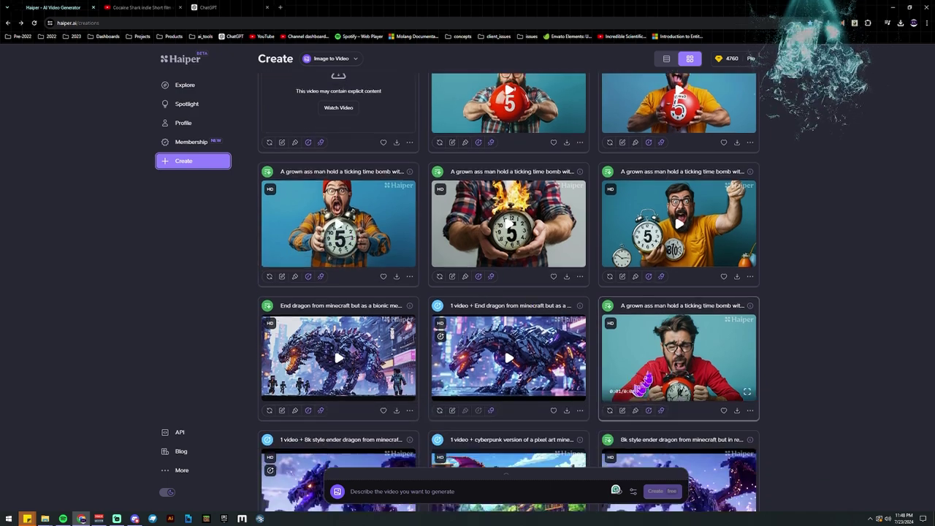
scroll(682, 345, "up", 2)
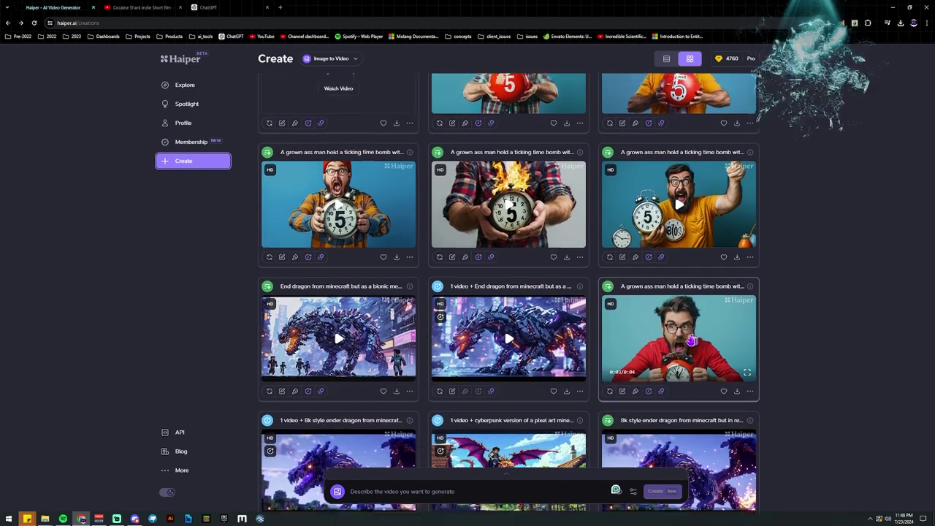
scroll(687, 340, "up", 3)
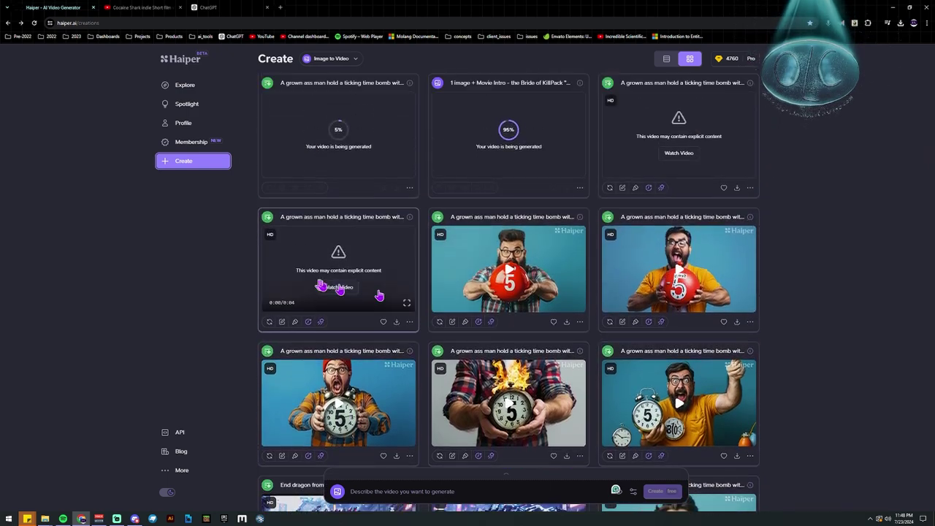
left_click(678, 154)
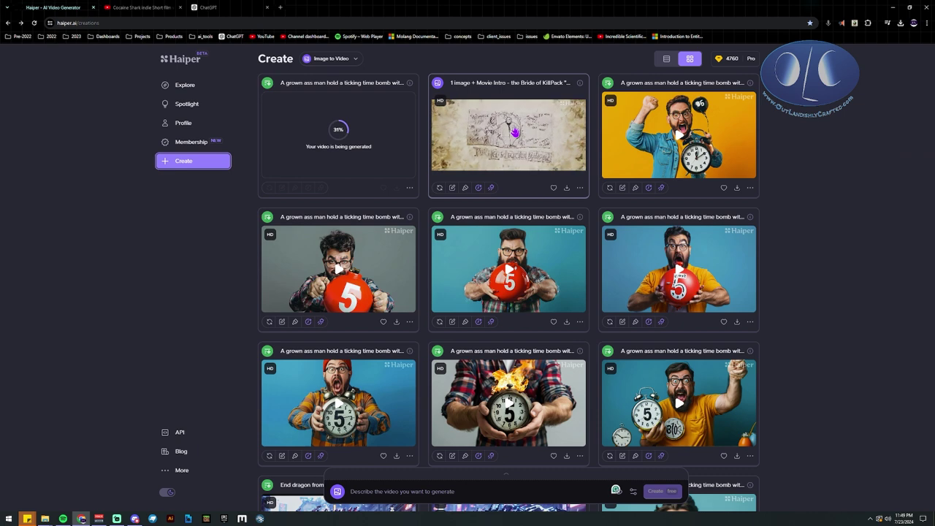
Download the Bride of KillPack movie intro video without watermark into the boomo folder
left_click(566, 188)
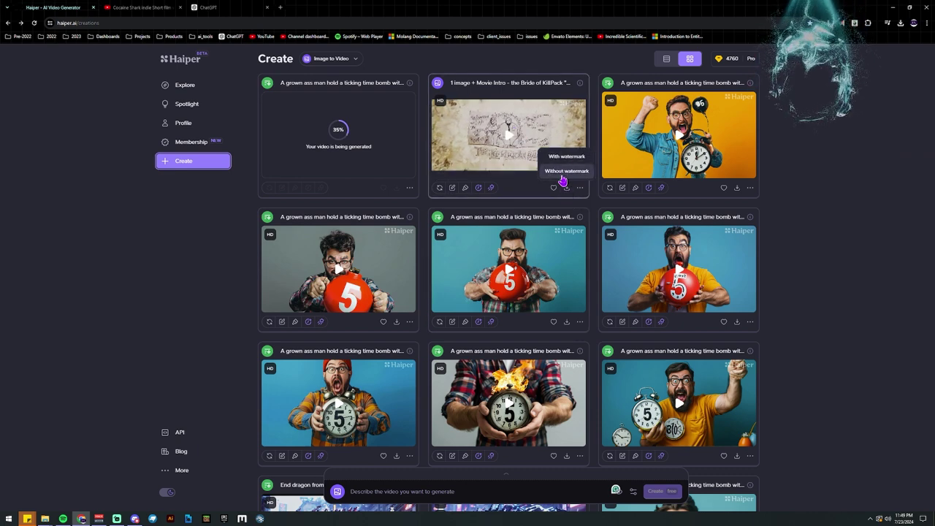
left_click(566, 171)
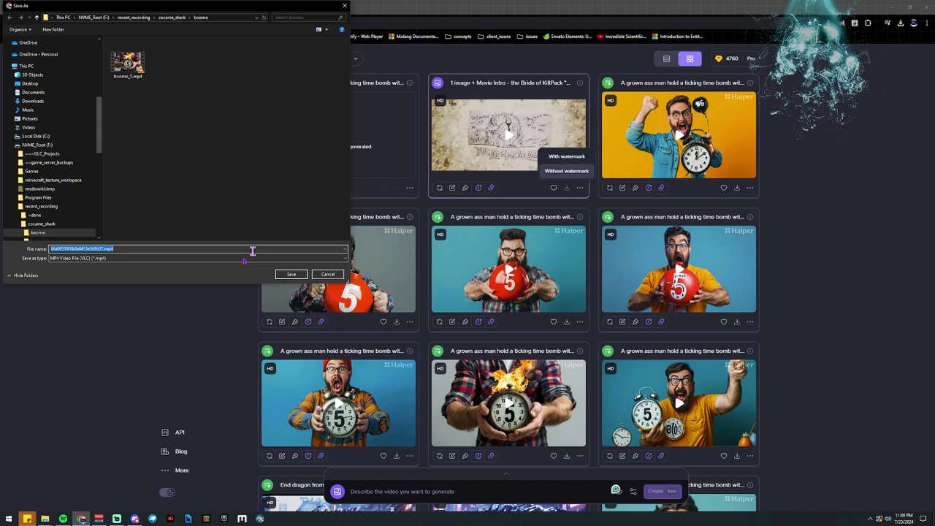
left_click(290, 274)
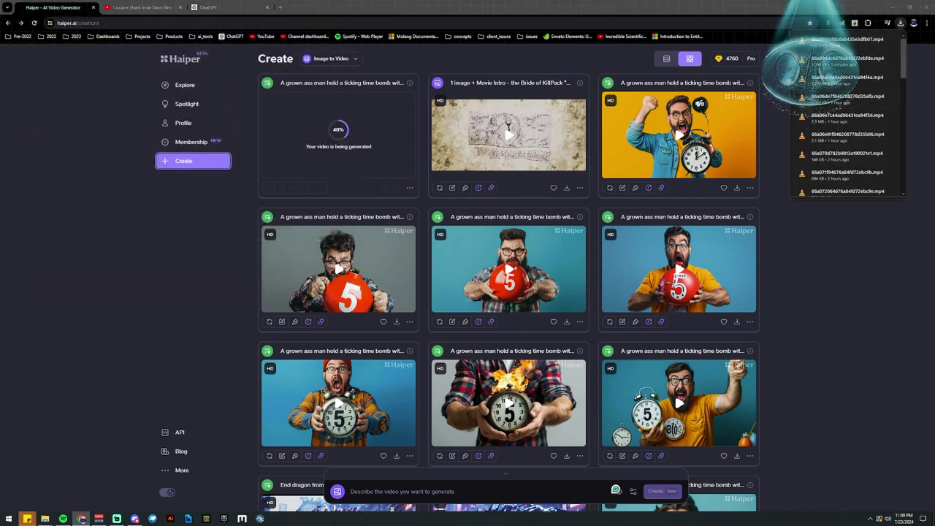
key("alt+Tab")
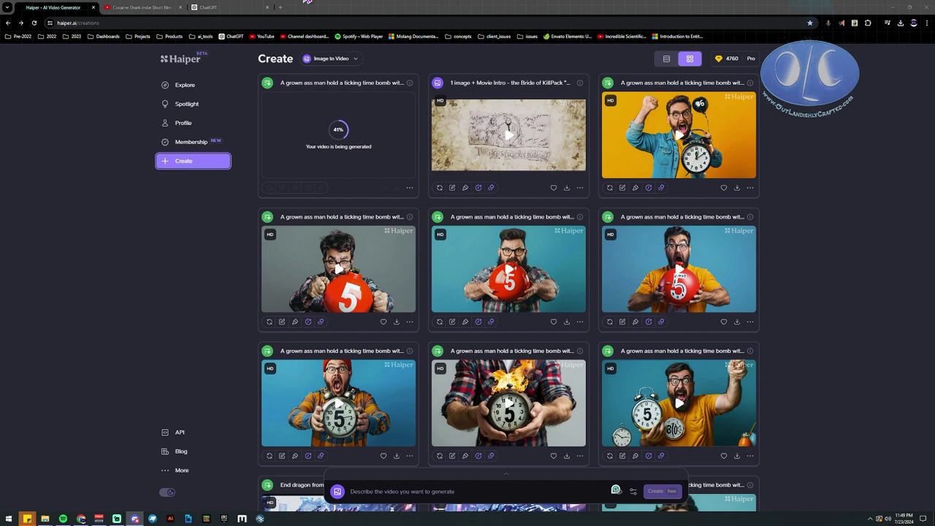
Open the Bride of KillPack video's prompt for variation and remove the word "Intro" after "Movie"
left_click(453, 189)
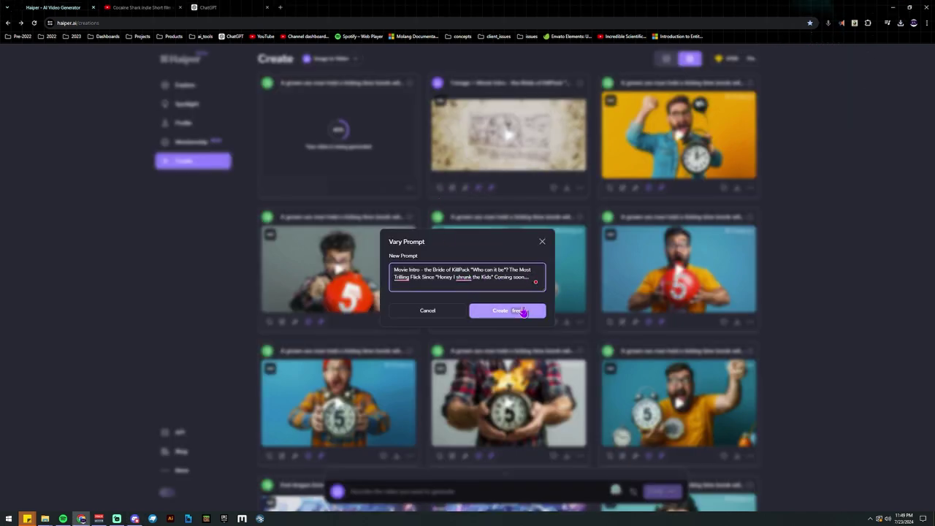
key("shift+Left")
key("shift+Left")
key("shift+Left")
key("shift+Left")
key("shift+Left")
key("shift+Left")
key("shift+Left")
key("shift+Left")
key("shift+Left")
key("shift+Left")
key("shift+Left")
key("shift+Left")
key("shift+Left")
key("shift+Left")
key("shift+Left")
key("shift+Left")
key("shift+Left")
key("shift+Left")
key("shift+Left")
key("shift+Left")
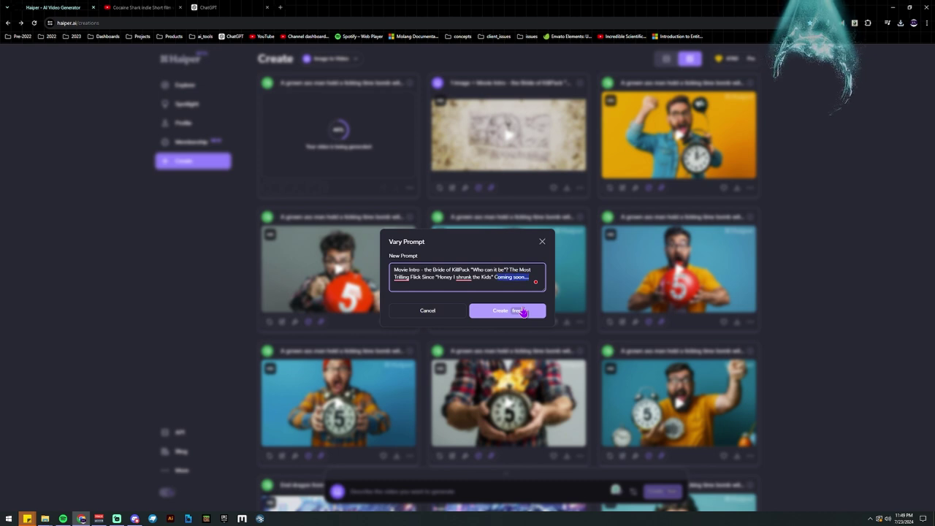
key("shift+Left")
key("shift+Left")
key("shift+Left")
key("shift+Left")
key("shift+Left")
key("shift+Left")
key("shift+Left")
key("shift+Left")
key("shift+Left")
key("shift+Left")
key("shift+Left")
key("shift+Left")
key("shift+Left")
key("shift+Left")
key("shift+Left")
key("shift+Left")
key("shift+Left")
key("shift+Left")
key("shift+Left")
key("shift+Left")
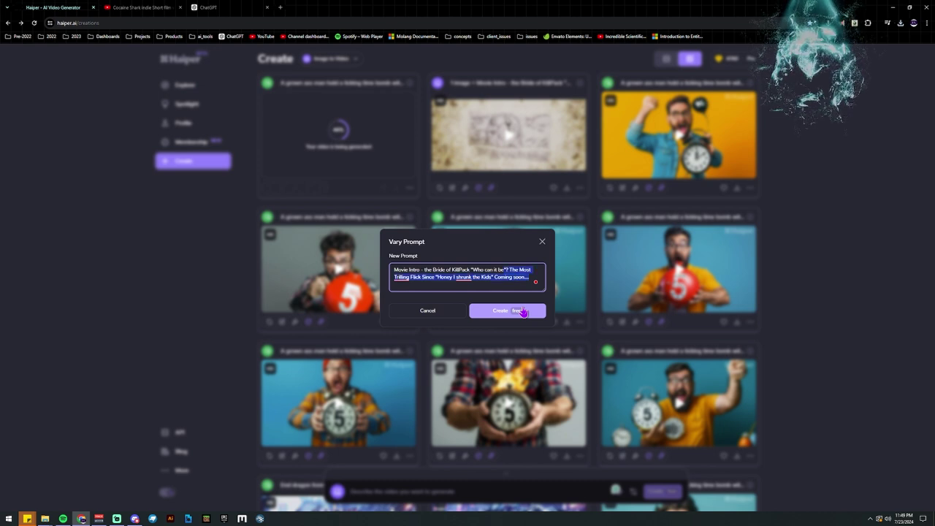
key("Right")
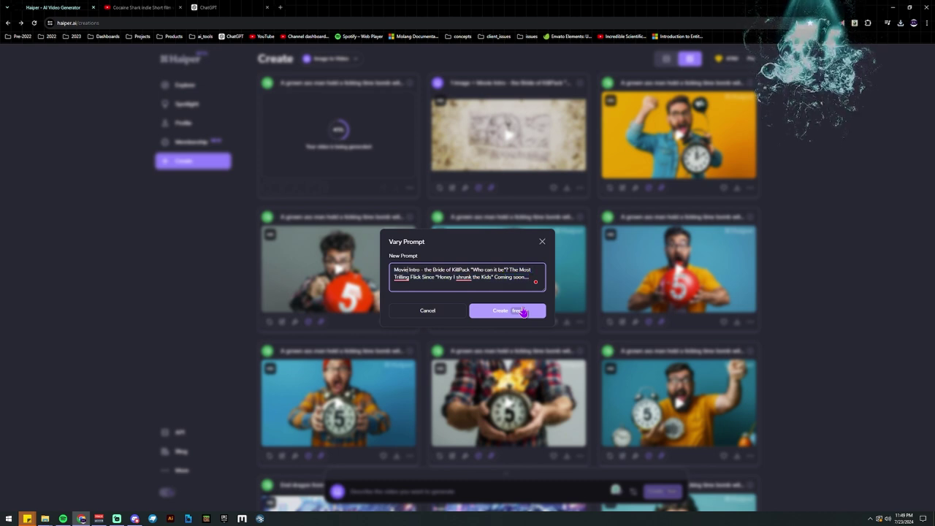
key("Delete")
key("Delete")
key("Delete")
key("Delete")
key("Delete")
key("Delete")
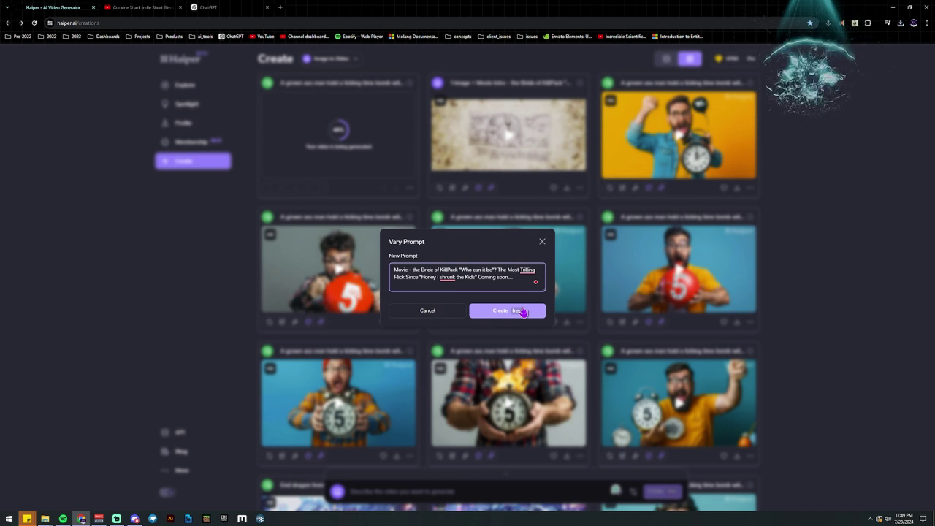
key("Delete")
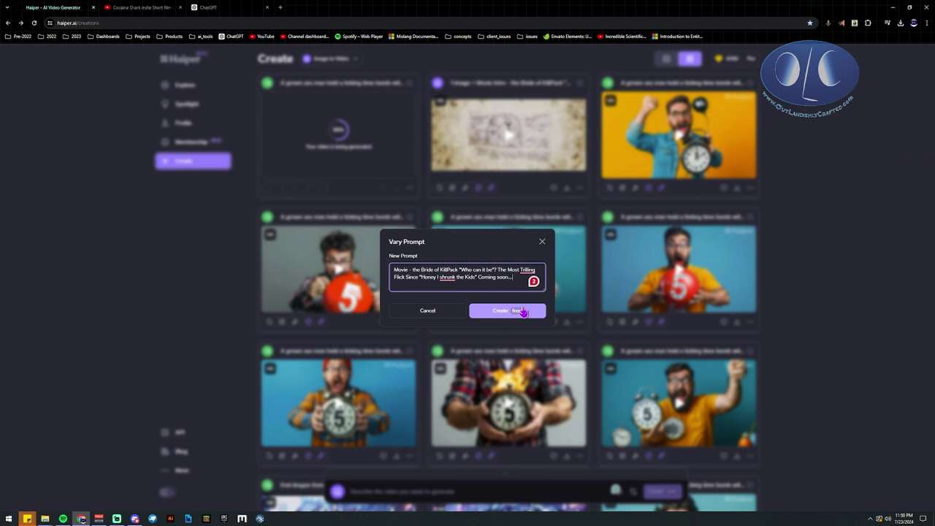
Remove "Coming soon..." from the prompt's end and start a new line after "Honey I shrunk the Kids"
key("BackSpace")
key("BackSpace")
key("BackSpace")
key("BackSpace")
key("BackSpace")
key("BackSpace")
key("BackSpace")
key("BackSpace")
key("BackSpace")
key("BackSpace")
key("BackSpace")
key("BackSpace")
key("BackSpace")
key("BackSpace")
key("BackSpace")
key("BackSpace")
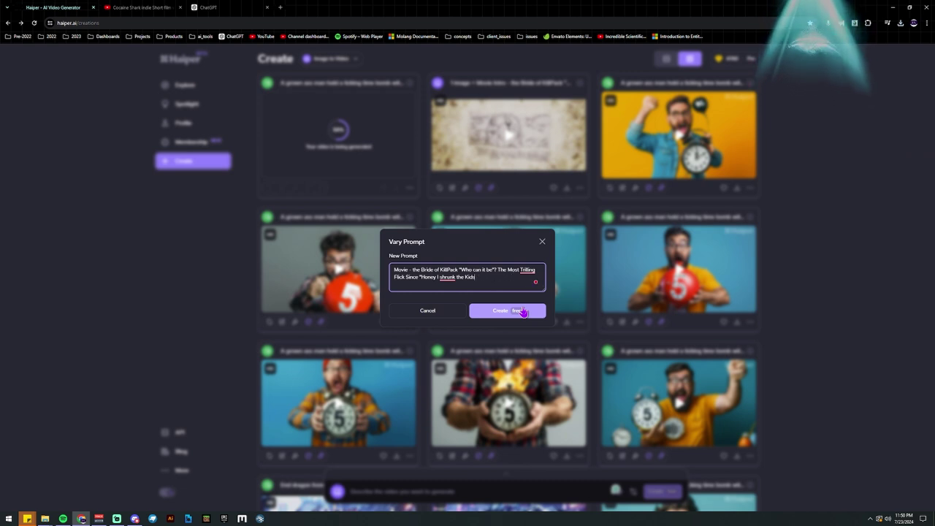
type("\"")
key("Return")
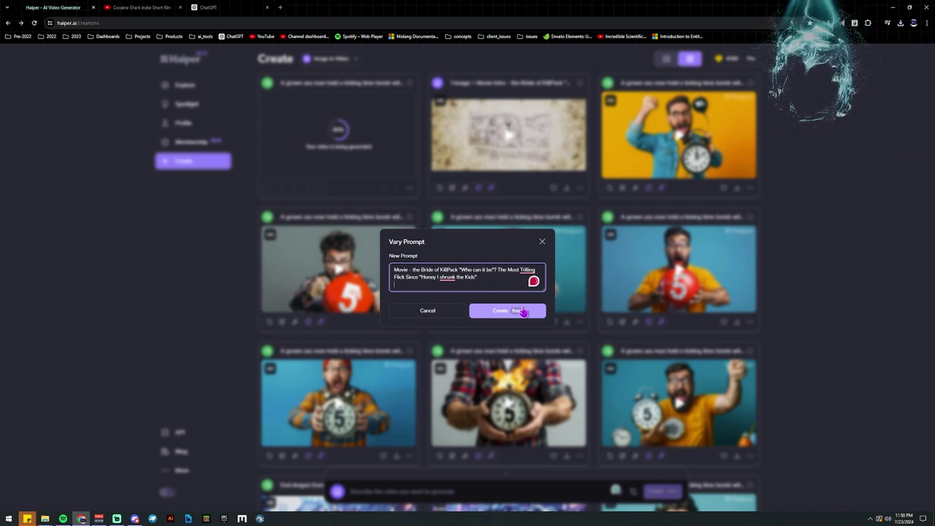
Add "Transition from image to real-life standing at the alter" on the prompt's new line, correcting the spelling of "Transition"
type("Trans")
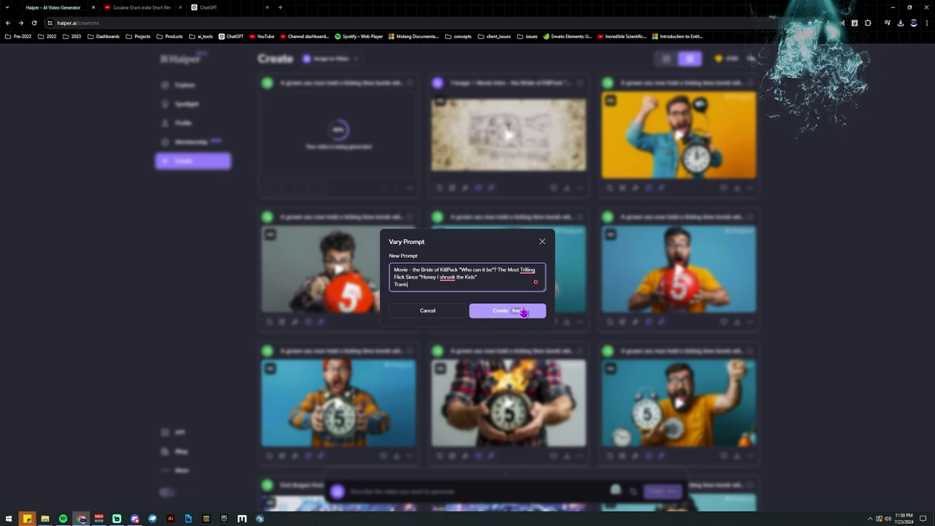
type("ition from")
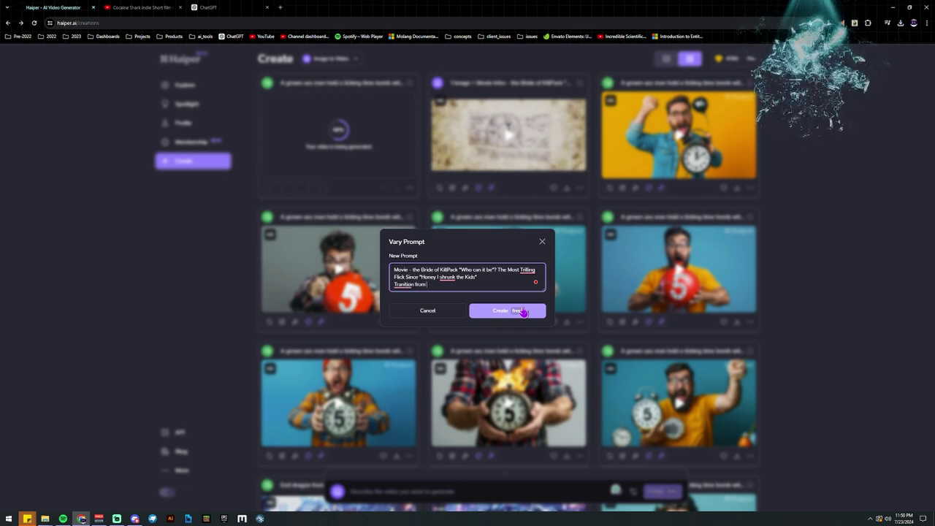
left_click(406, 284)
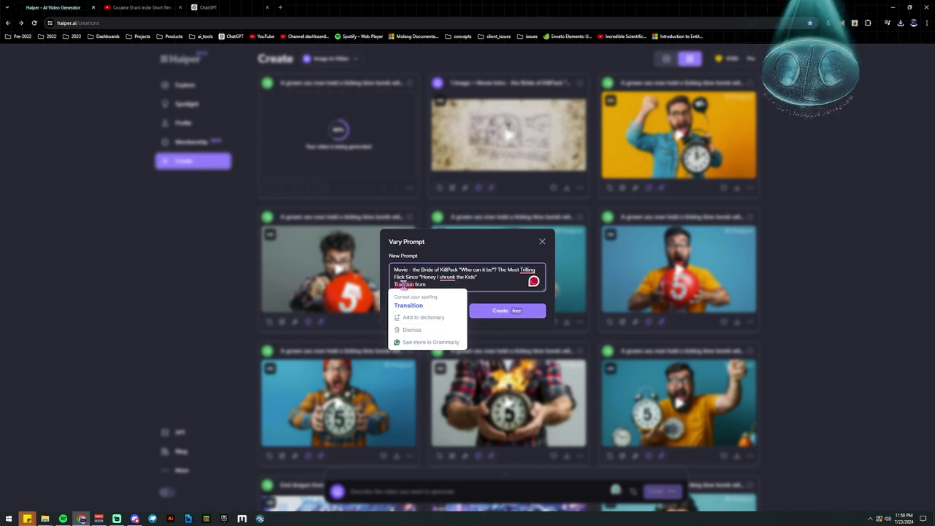
left_click(438, 290)
left_click(439, 288)
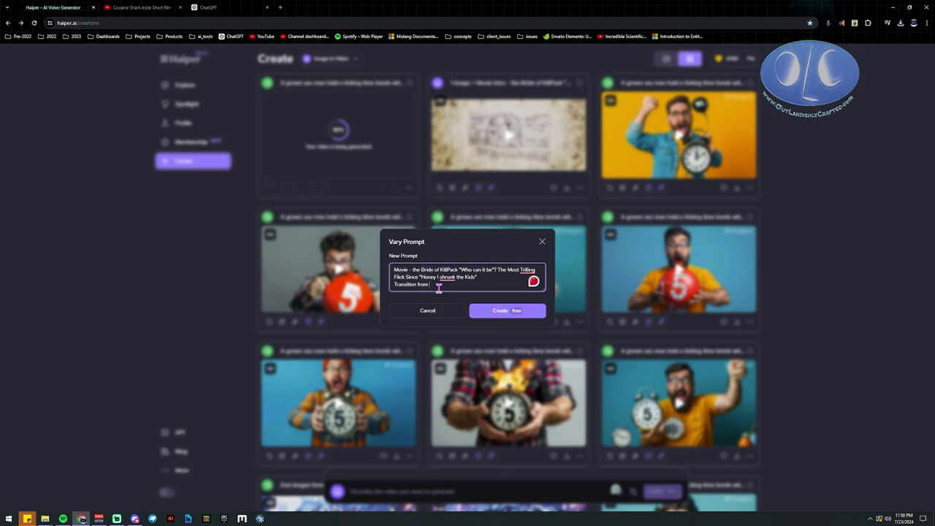
type("image to real")
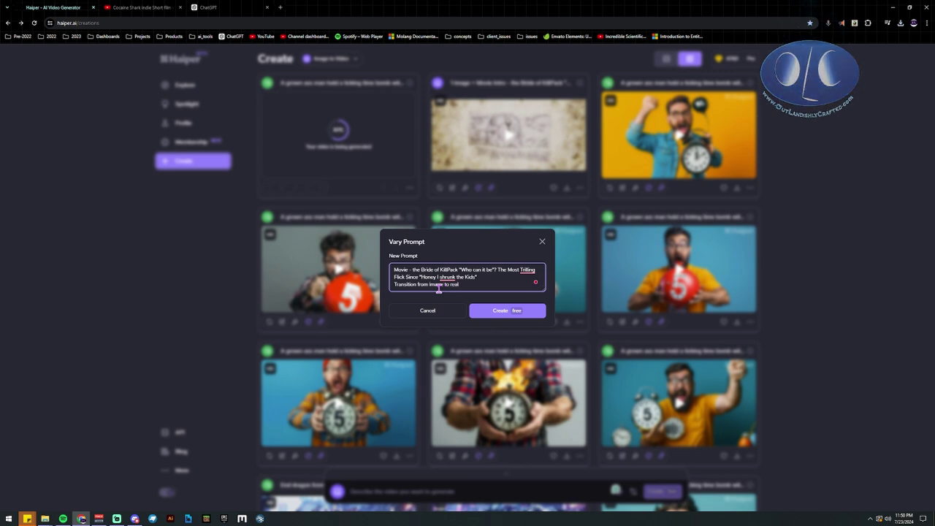
type("-life ")
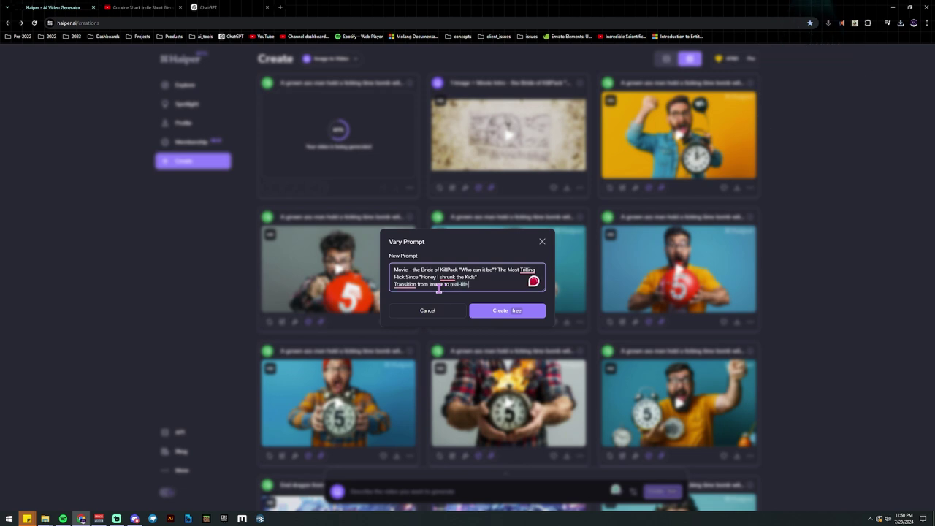
type("standing ")
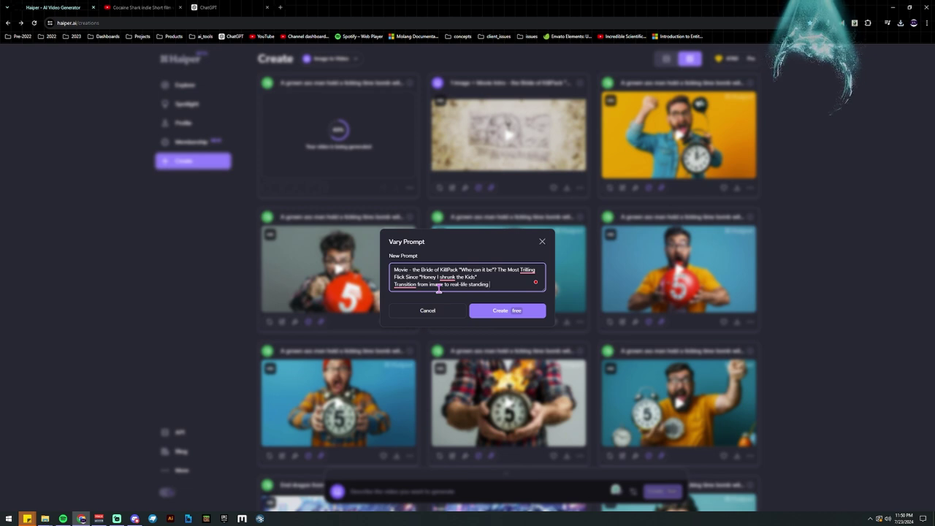
type("at the alter")
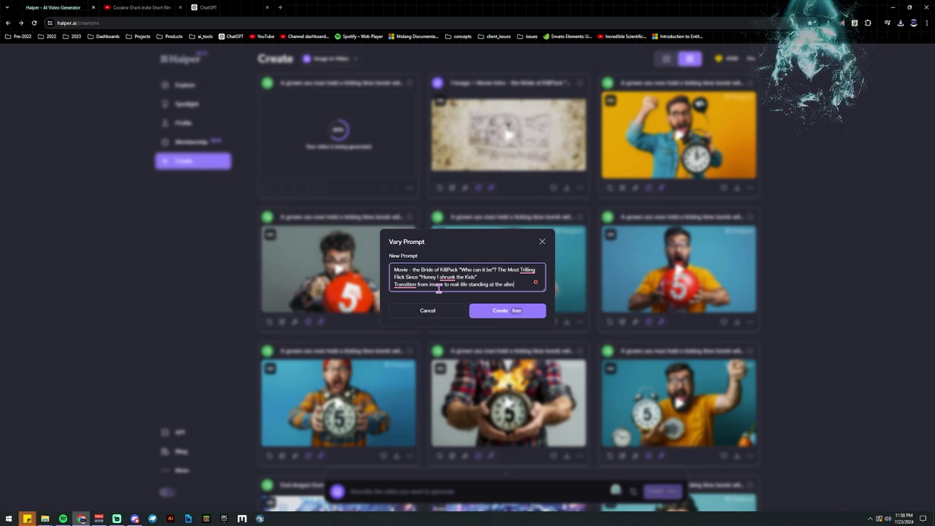
Extend the transition line of the prompt with "with a Paster in front of them"
type(" with a")
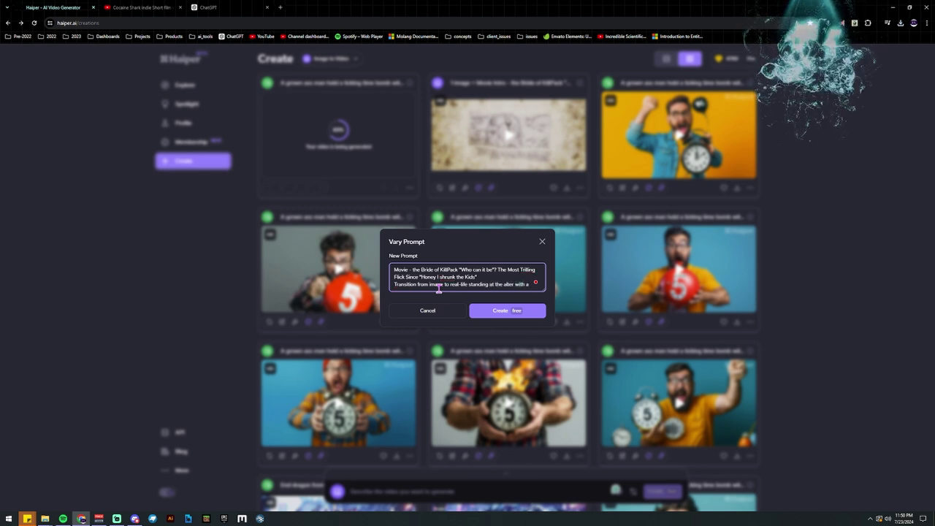
type(" p")
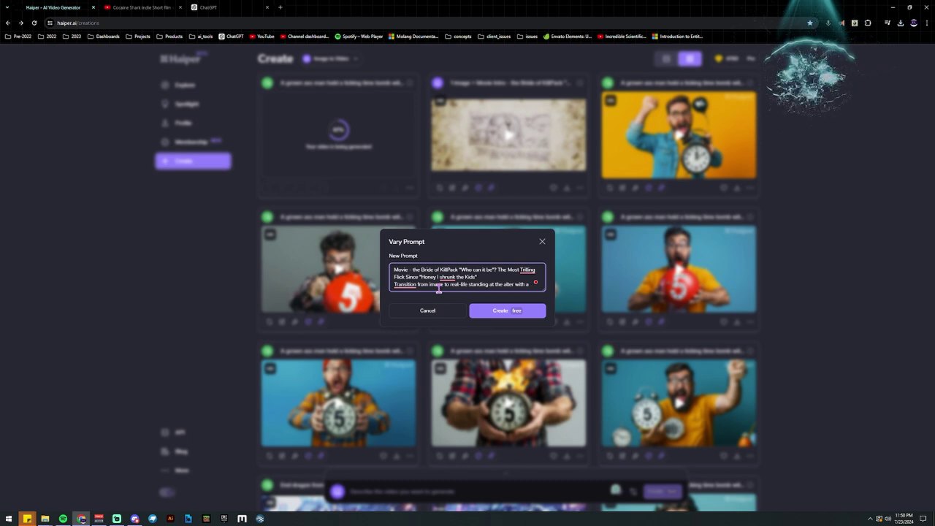
type("Pri")
type("ter")
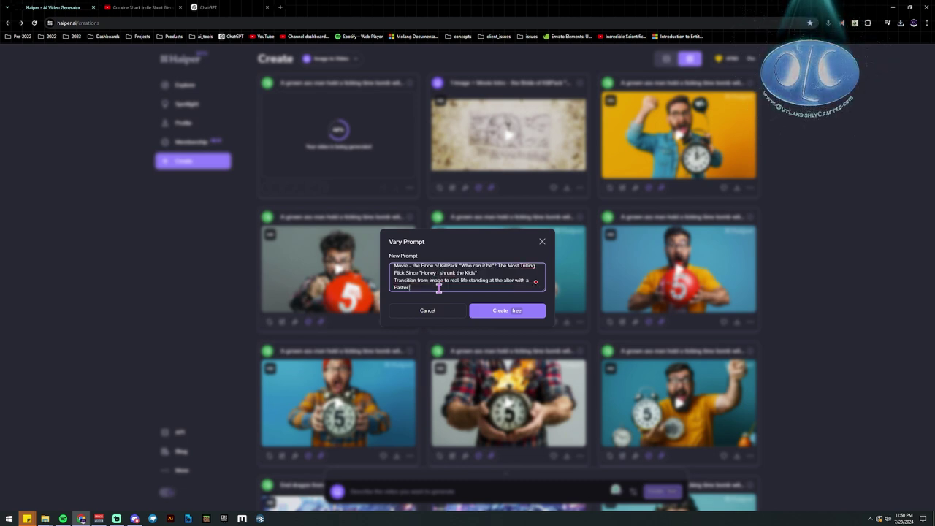
type(" in front of them")
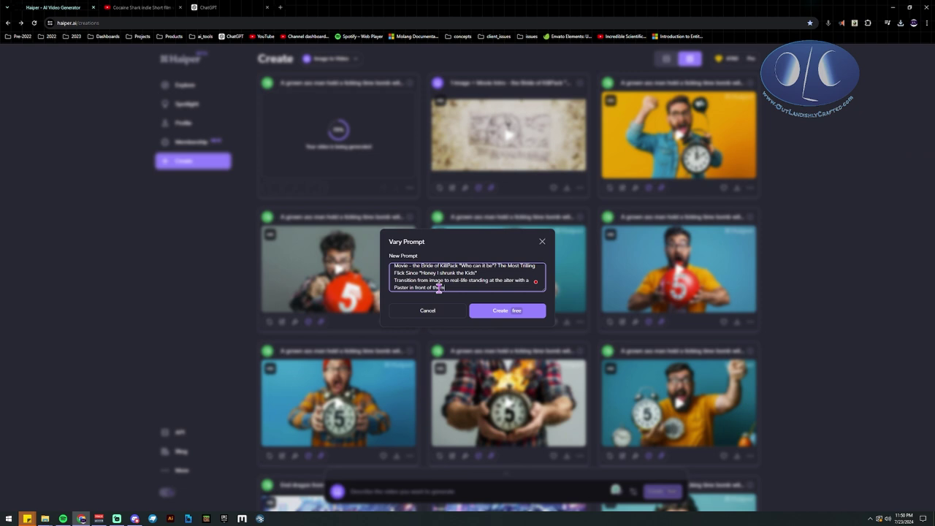
Add the sentence "Male and Female dressed their wedding." after "in front of them" and create the video variation
type(". Male a")
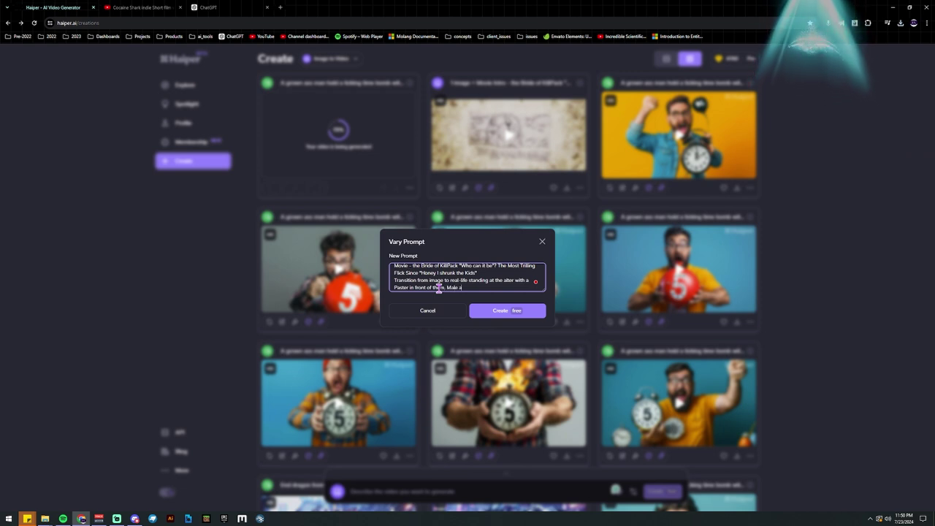
type("nd Female ")
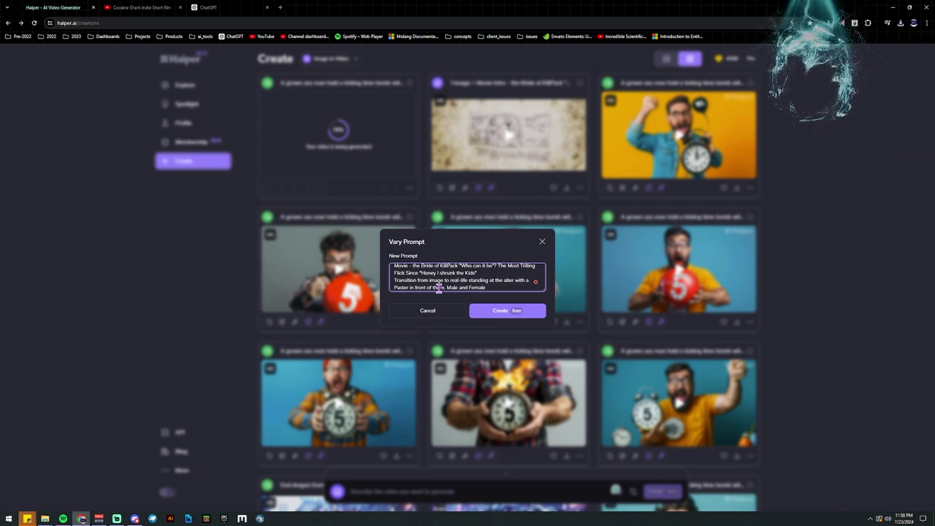
type("dressed fo")
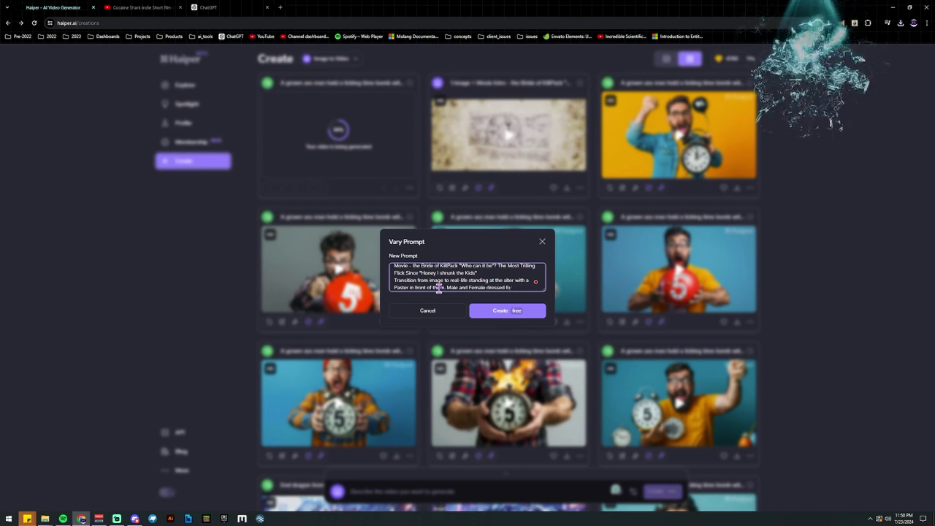
type("r a heir ")
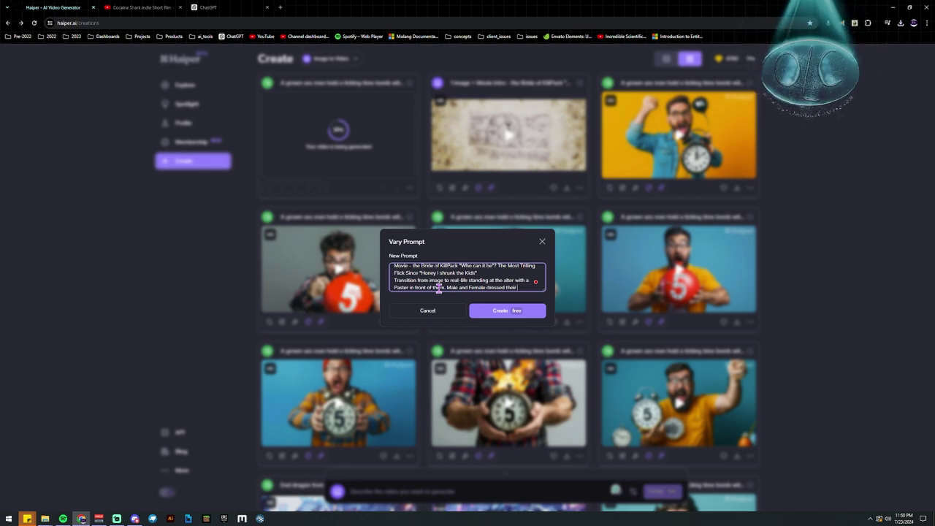
type("wedding.")
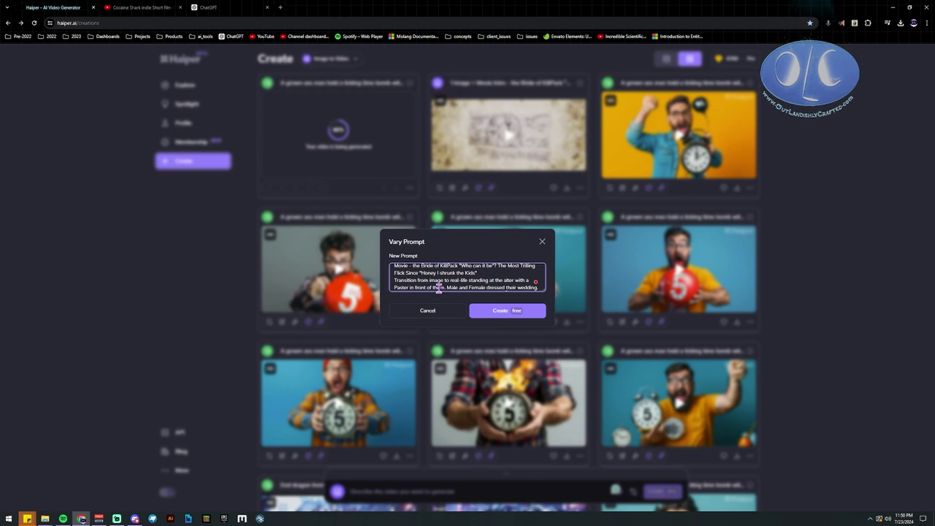
left_click(499, 314)
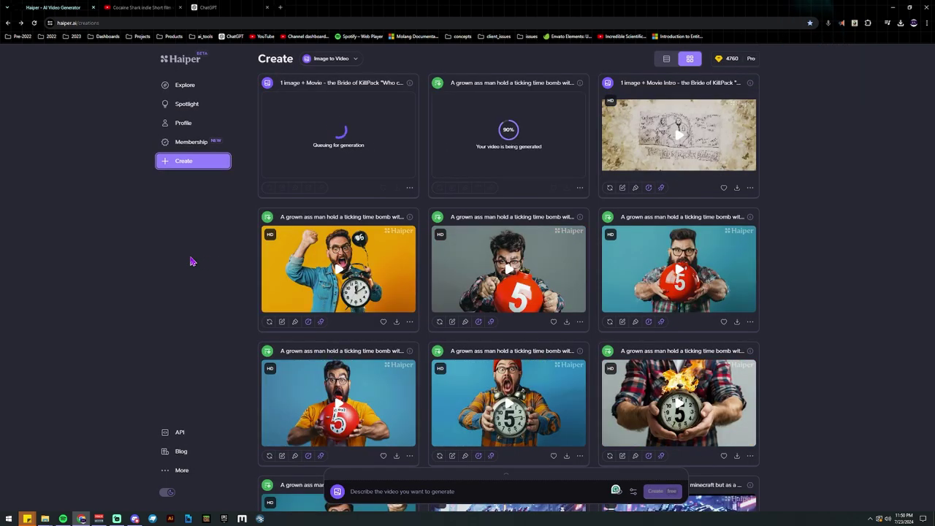
Open the finished Bride of KillPack intro's prompt for variation and append "Have a book that's open then close on the image and zoom out."
mouse_move(682, 144)
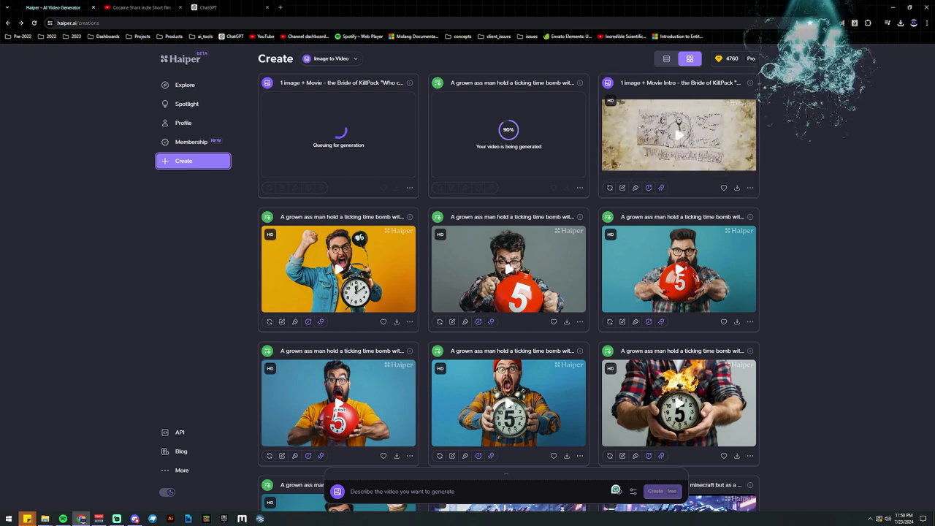
left_click(840, 124)
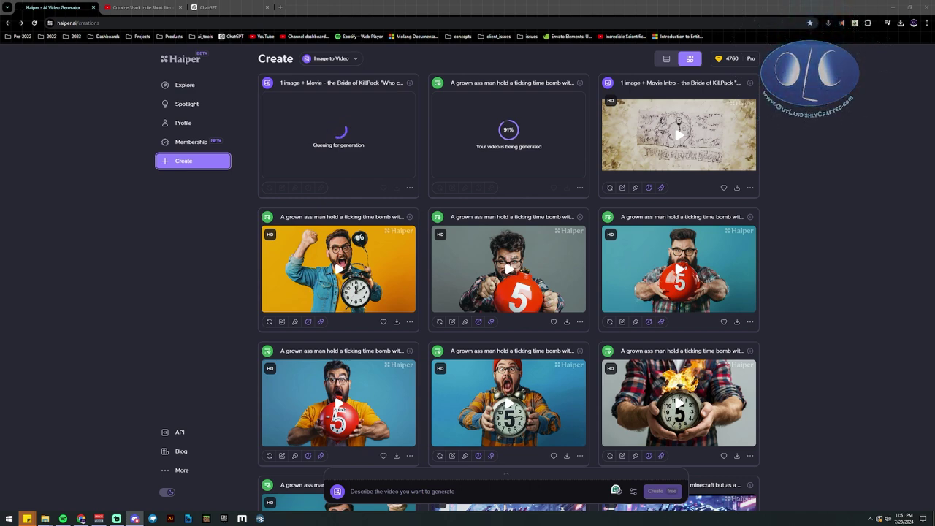
left_click(622, 187)
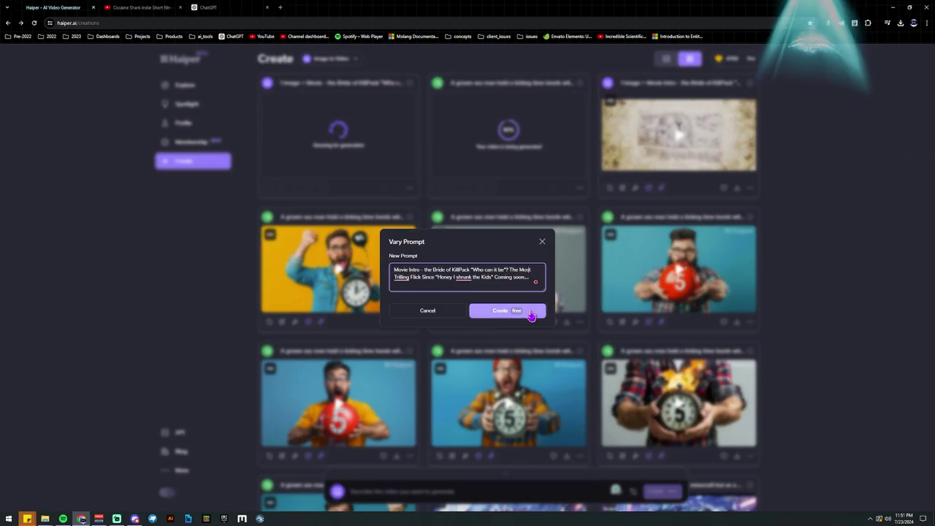
type("Honey I shrunk the Kids\" Coming soon....Have")
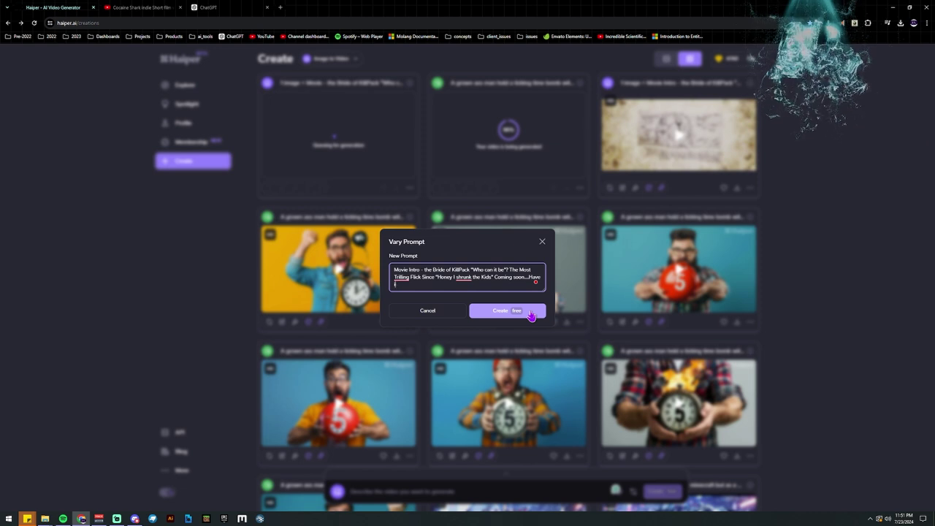
type(" a book ")
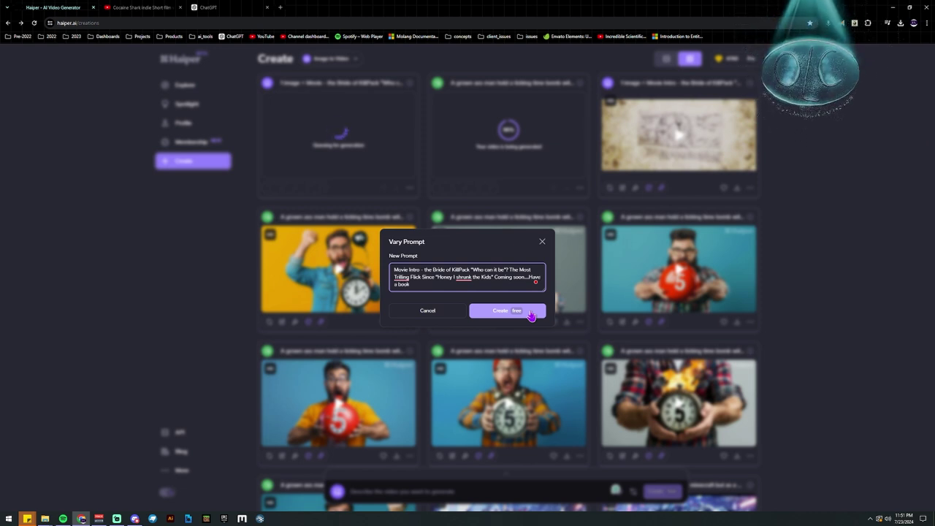
type("that's open ")
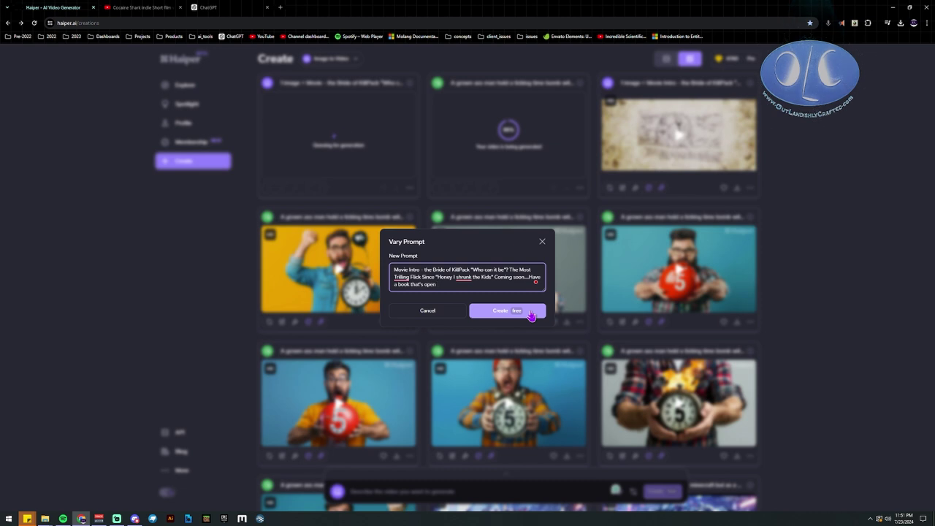
type("then close on")
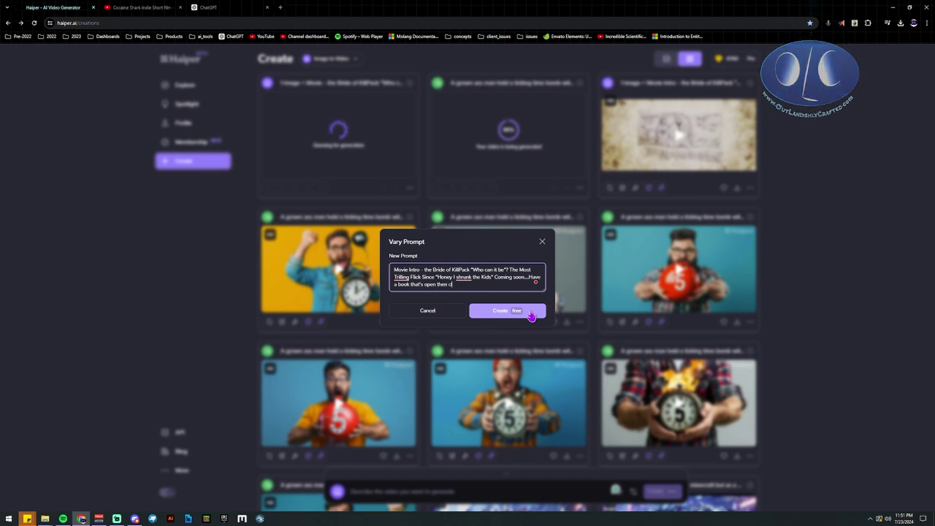
type(" the image")
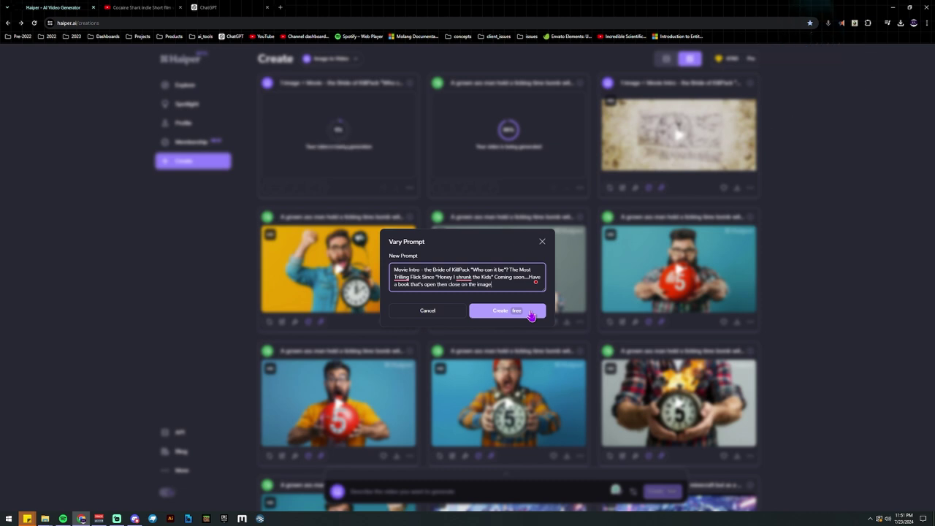
type(" and zoom out.")
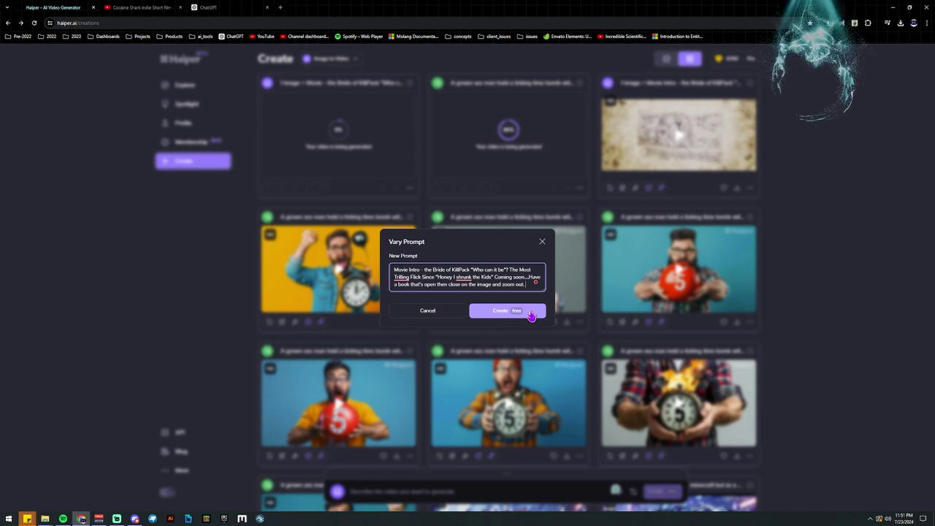
Add a new prompt line reading "To the books cover" and create the video variation
key("Return")
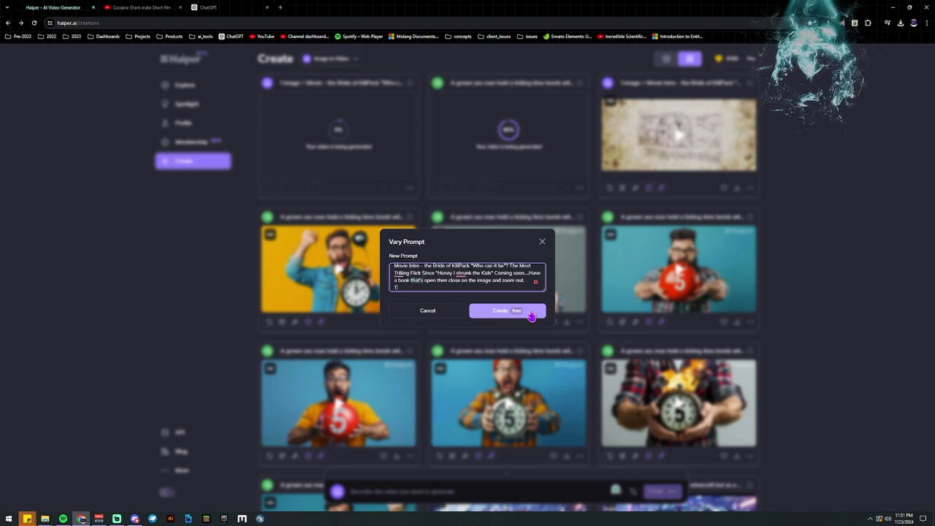
type("To the books cover")
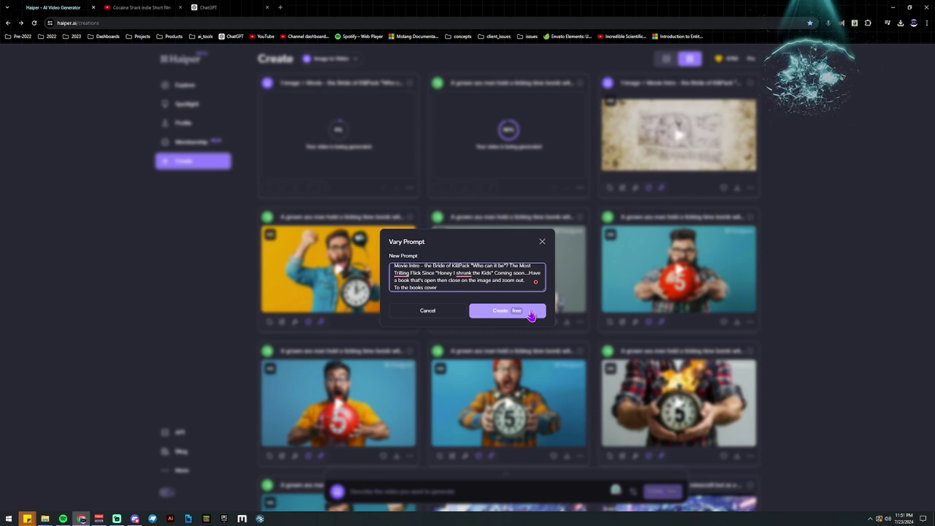
left_click(531, 315)
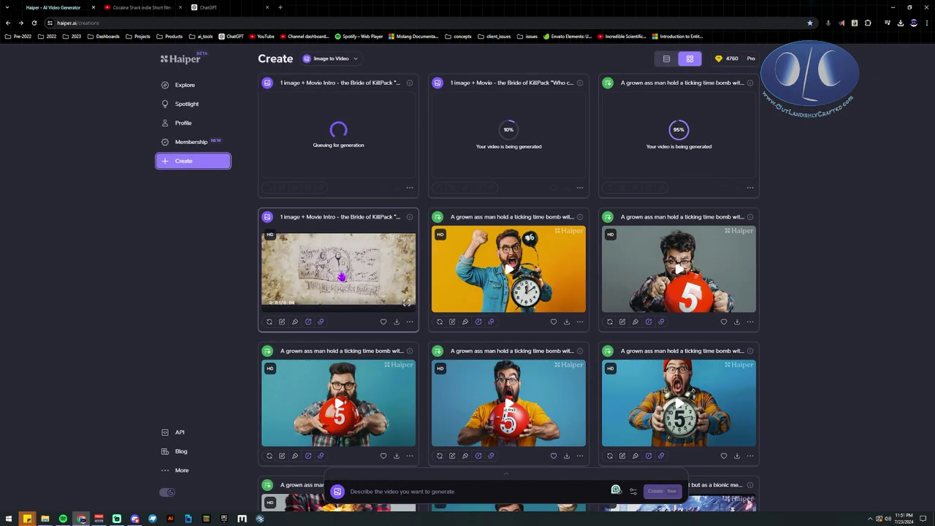
Reopen the finished Bride of KillPack intro's prompt for variation and append "Cover of a book of our lives" after "Coming soon..."
mouse_move(348, 266)
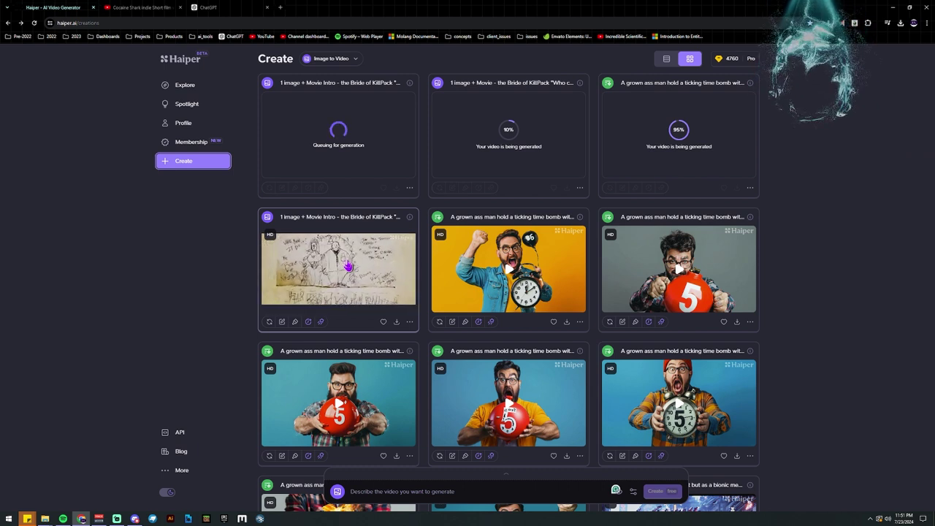
left_click(282, 321)
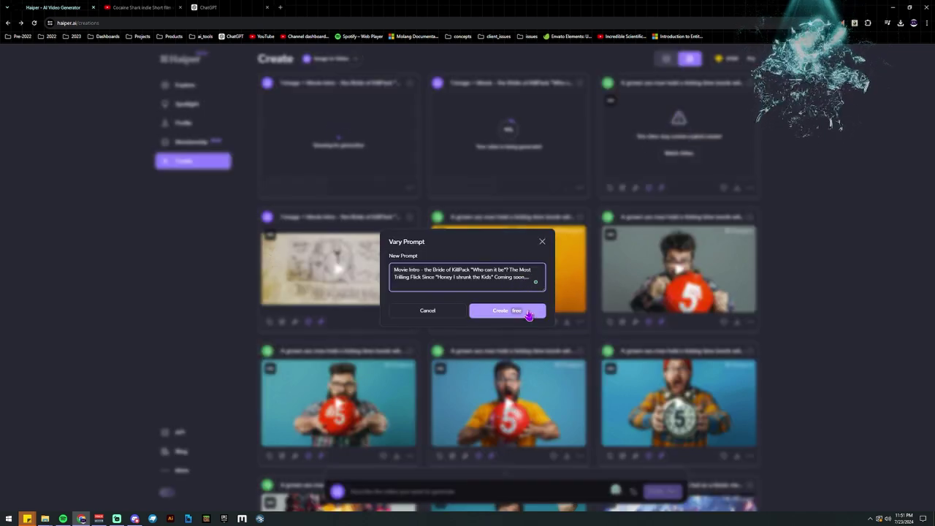
type("Cover a")
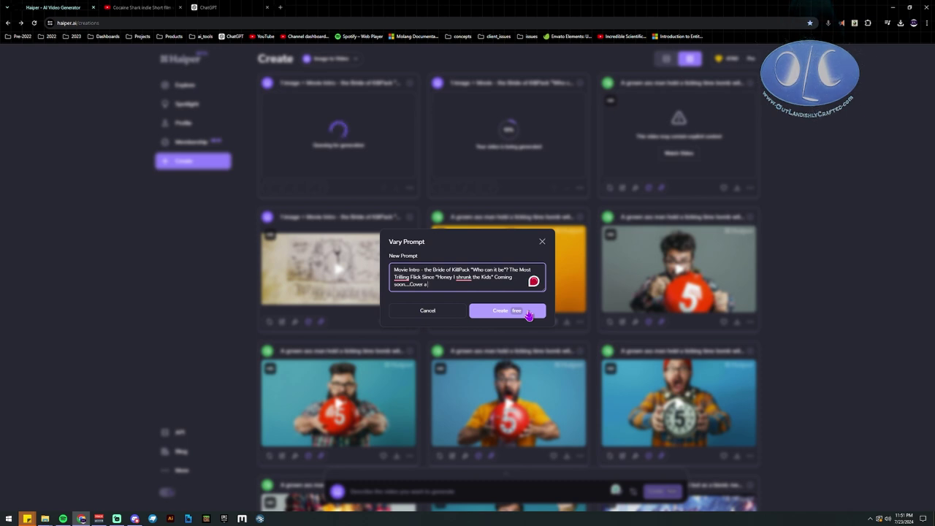
key("BackSpace")
type("of a book of our lives")
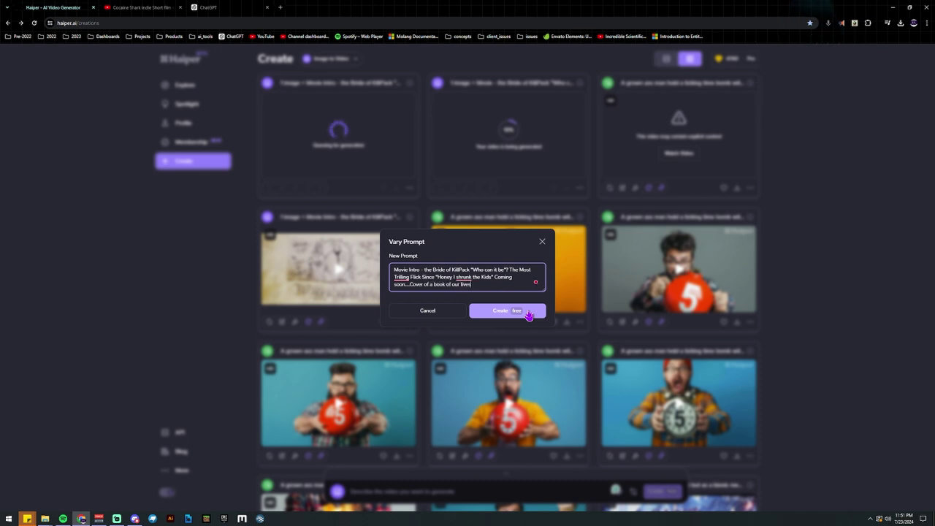
Continue the book cover sentence in the prompt with ", that then opens up to show our wedding day"
type(", that")
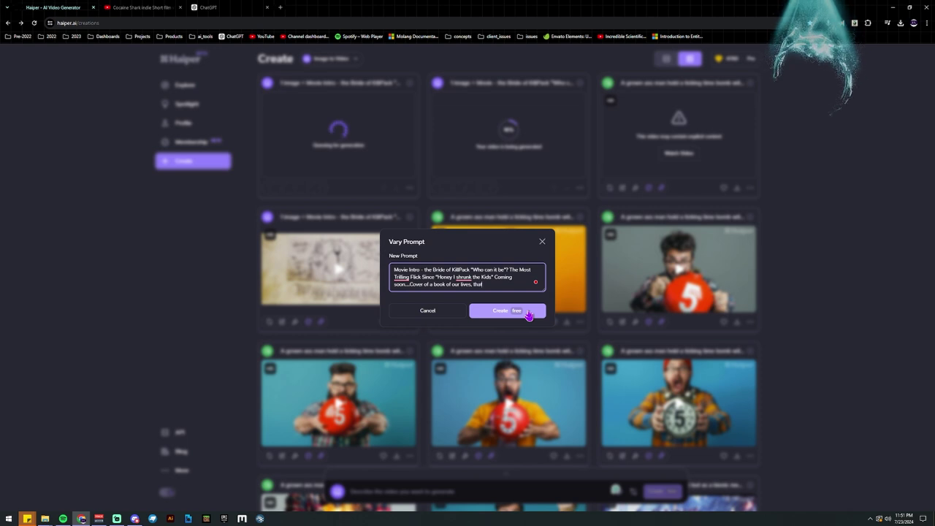
type(" then opens ")
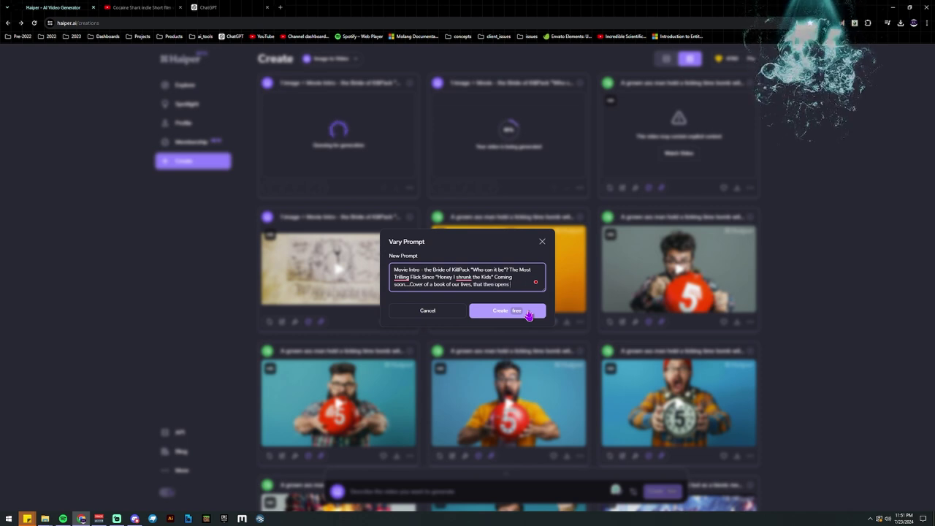
type("up to s")
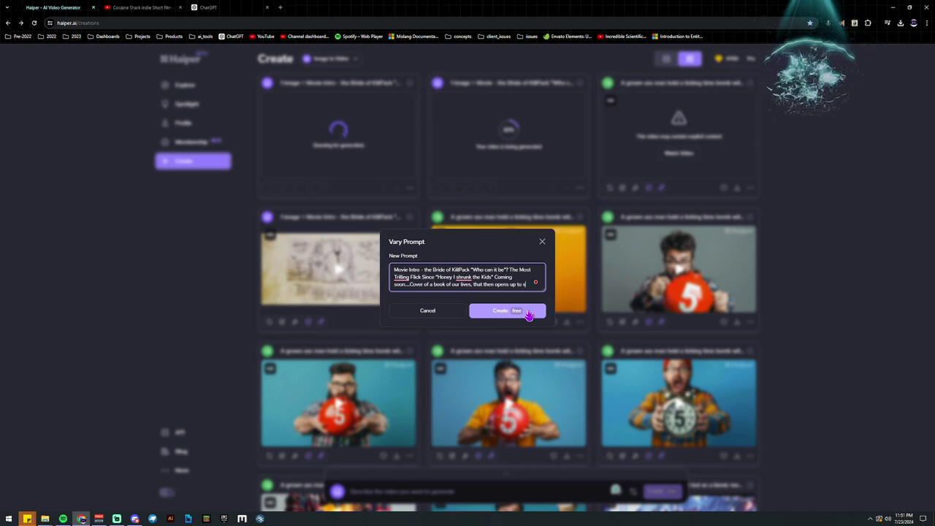
type("how")
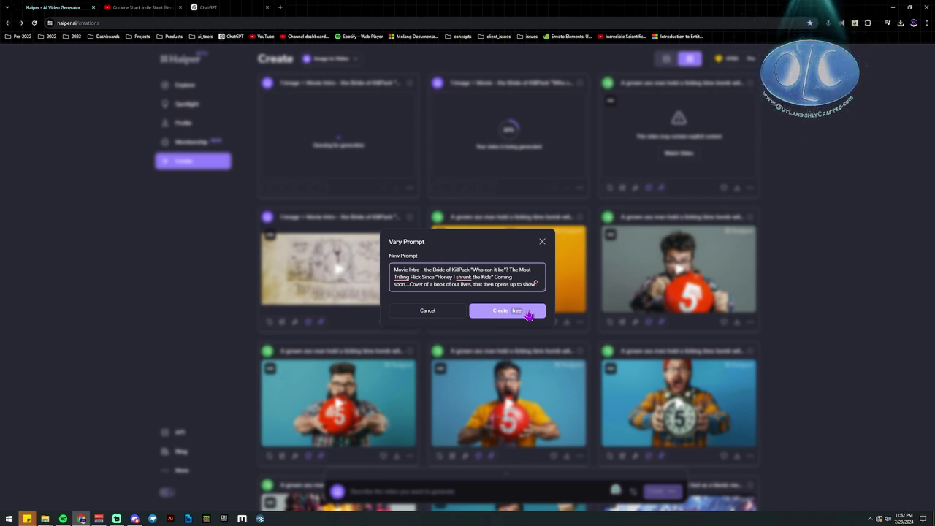
type(" our wedding day")
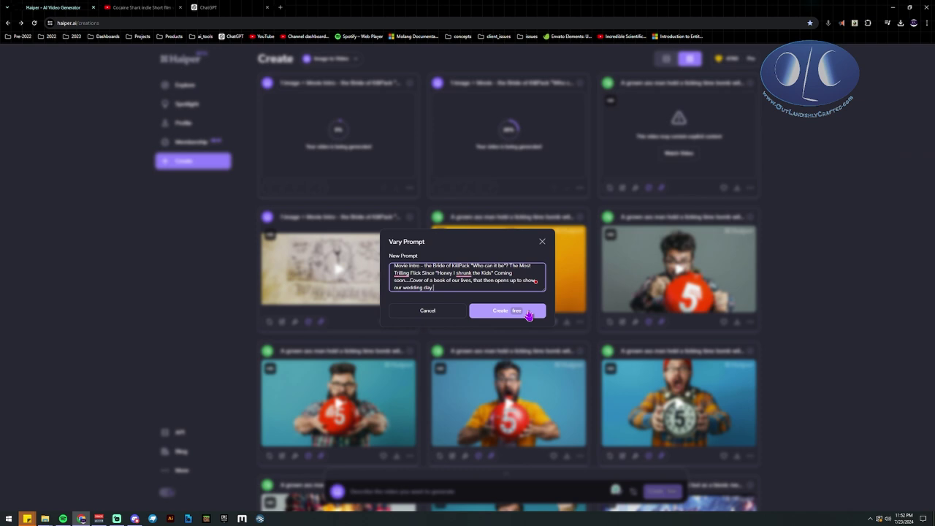
Finish the prompt with "in front of the pastor at the church dressed for our wedding in real-life HD realism" and create the video variation
type(" in front of the ")
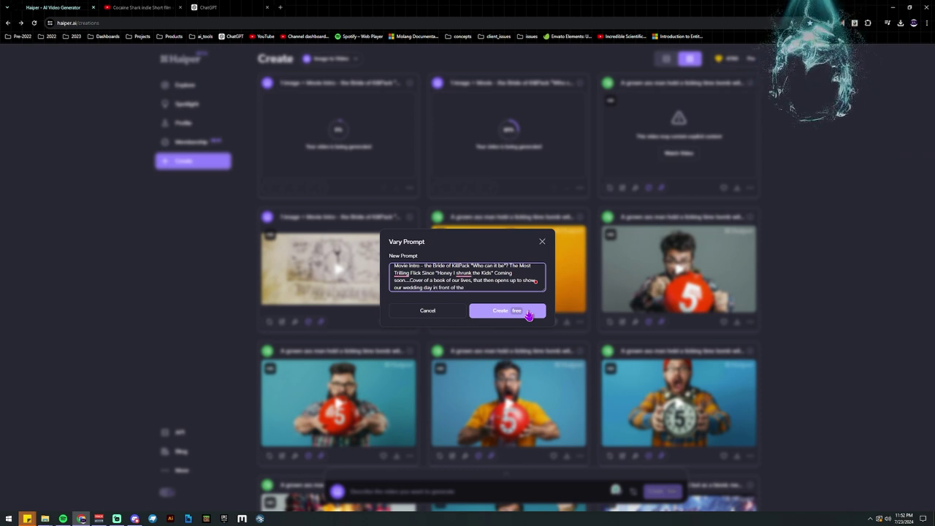
type("pastor")
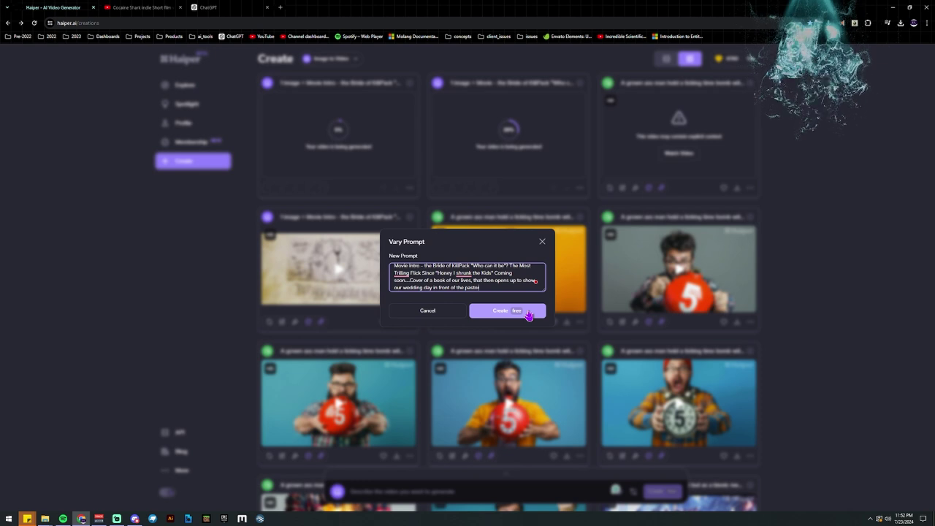
type(" at the church")
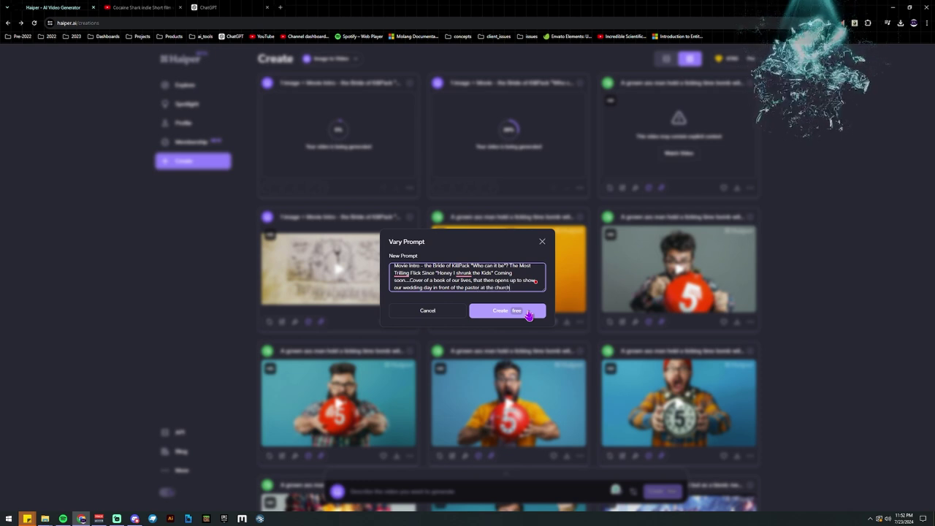
type(" dressed ")
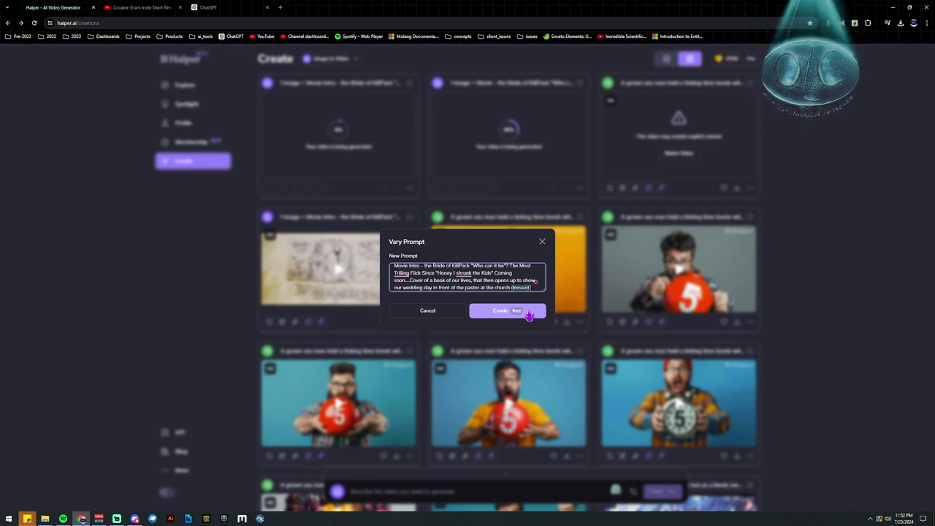
type("for our weddi")
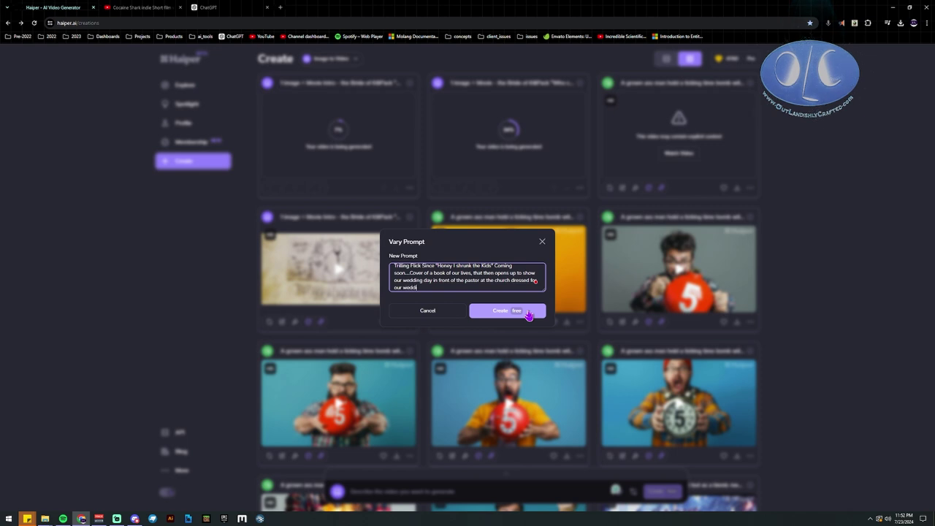
type("ng in")
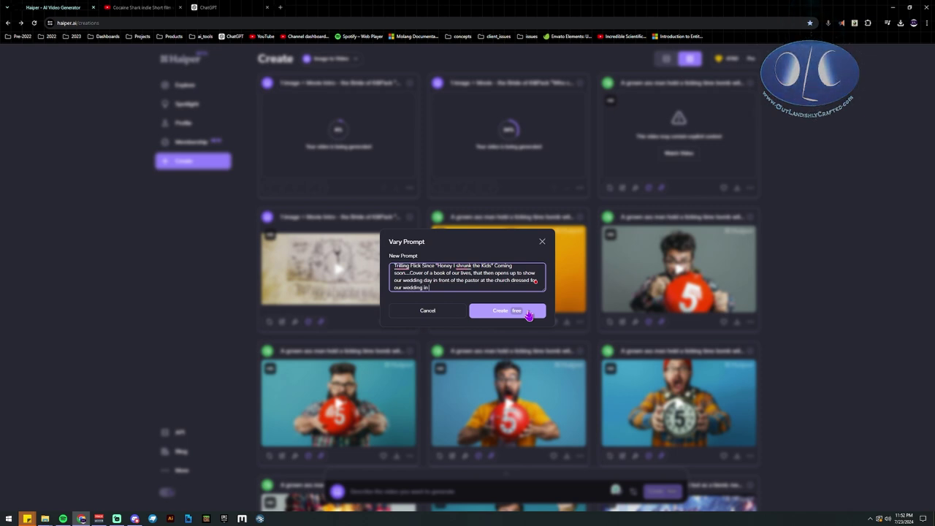
type(" real-life HD")
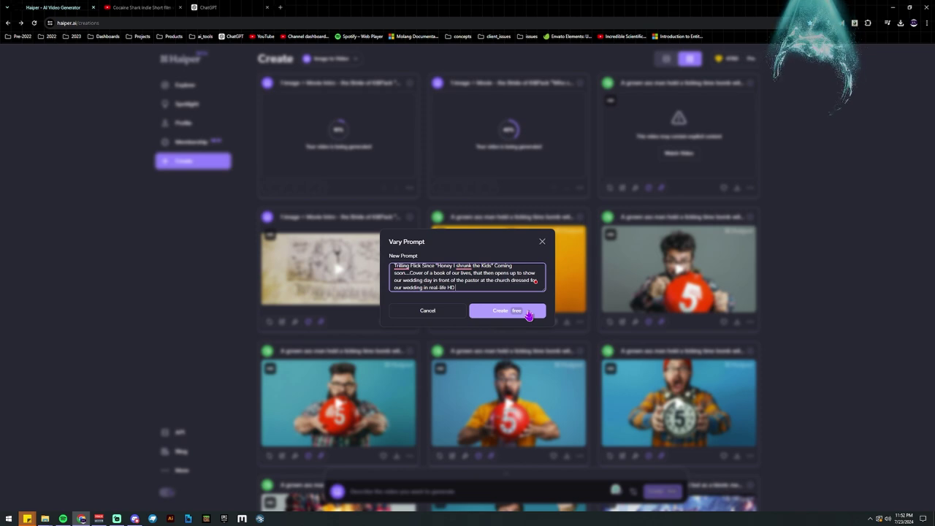
type(" realism")
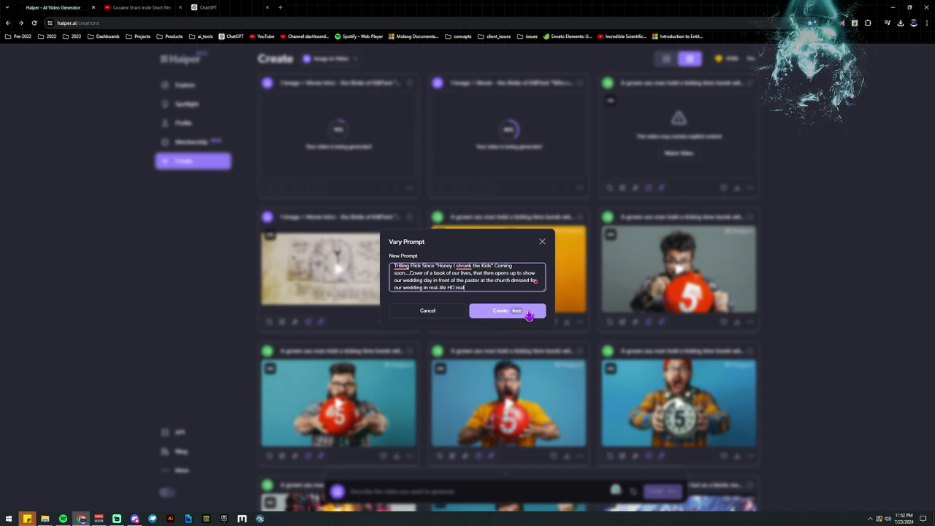
left_click(528, 313)
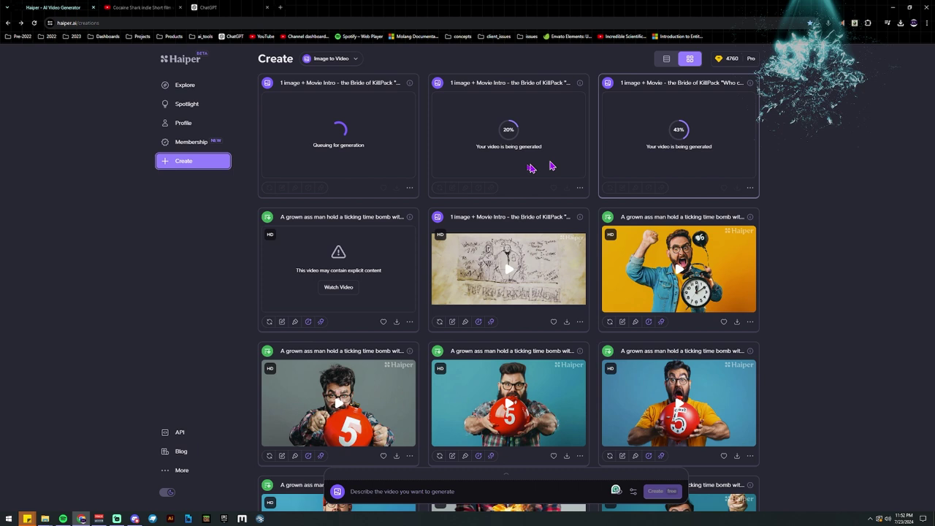
Reveal the time bomb video flagged for explicit content and download it without watermark into the current folder
left_click(338, 287)
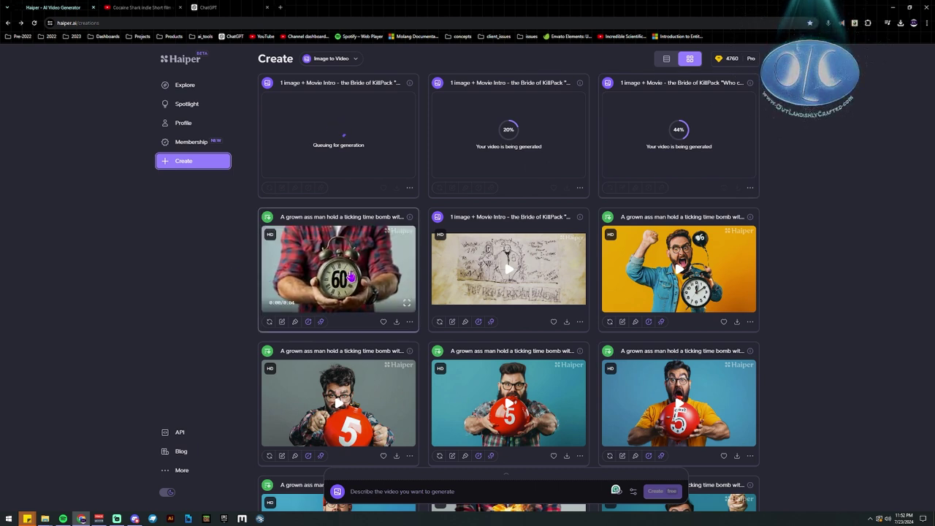
left_click(397, 322)
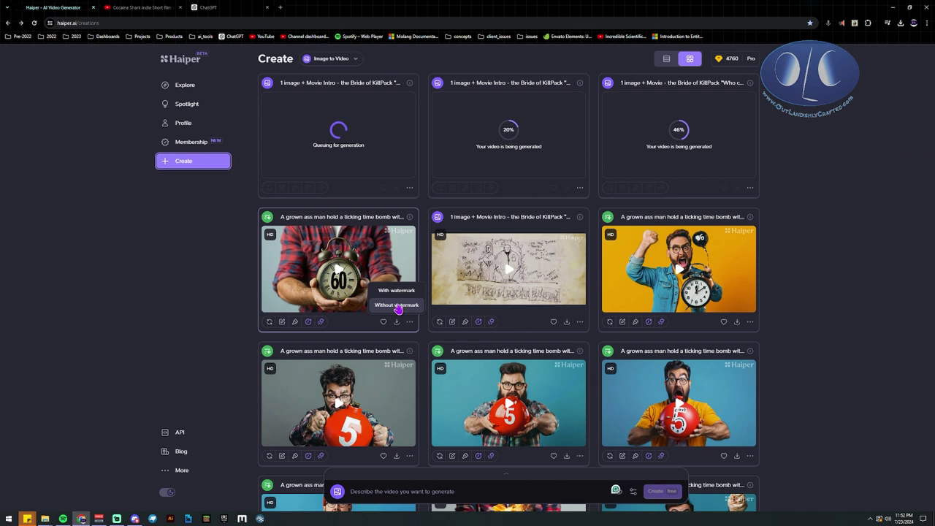
left_click(398, 306)
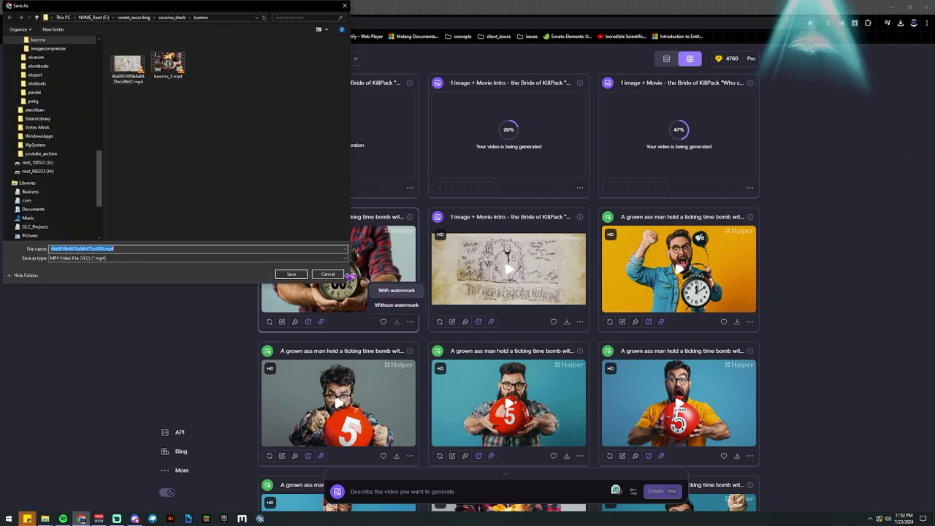
left_click(296, 275)
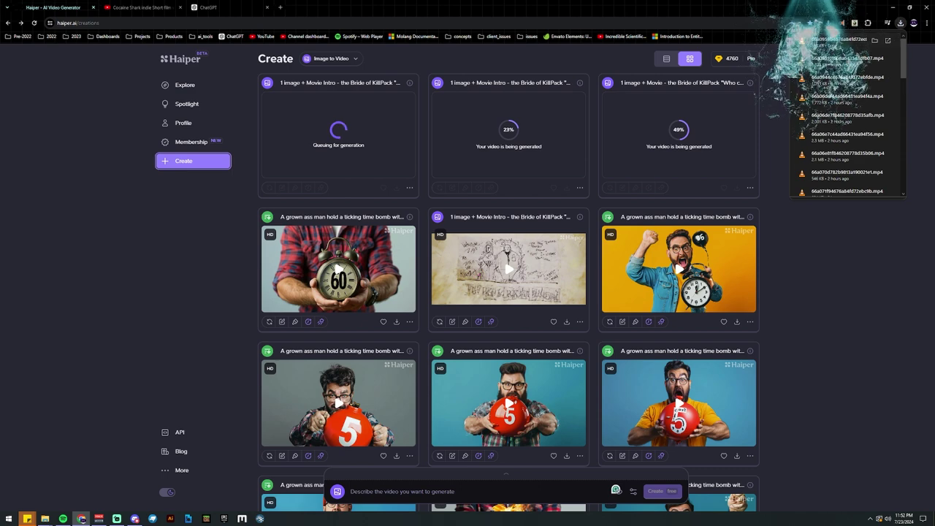
Open the 60-second time bomb video's prompt for variation and replace "60 second left" with "Skip Player"
left_click(282, 322)
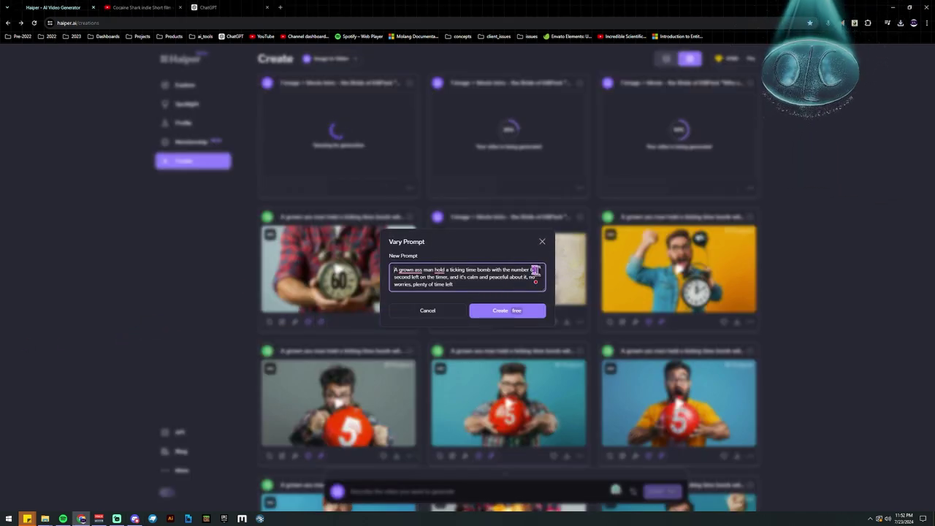
double_click(532, 270)
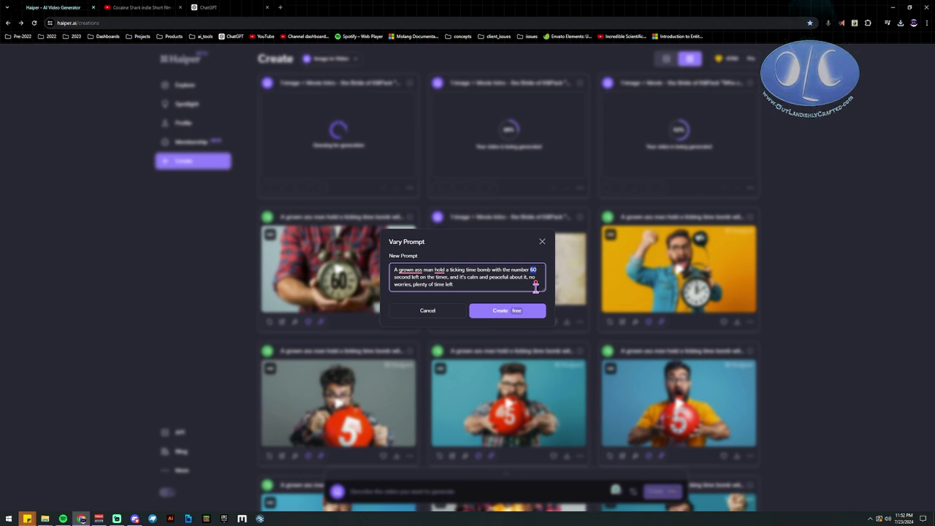
type("5")
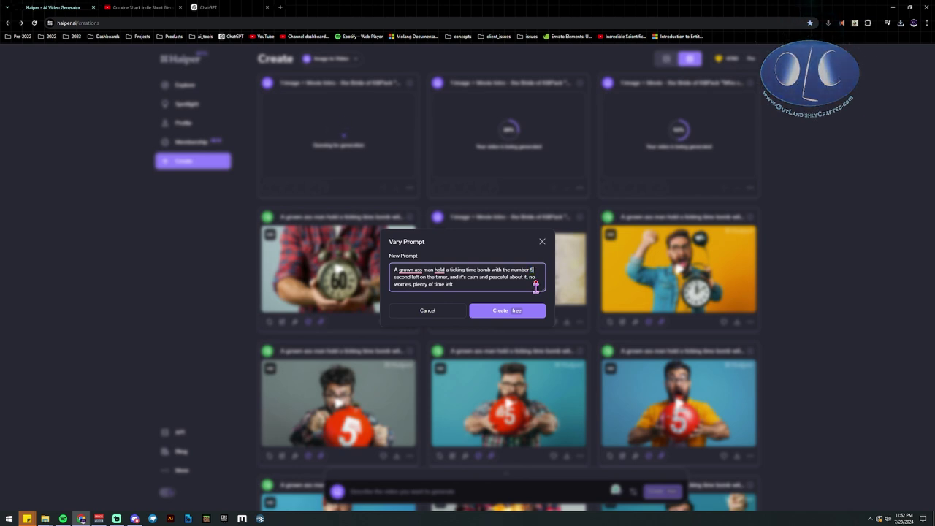
type(" Playe")
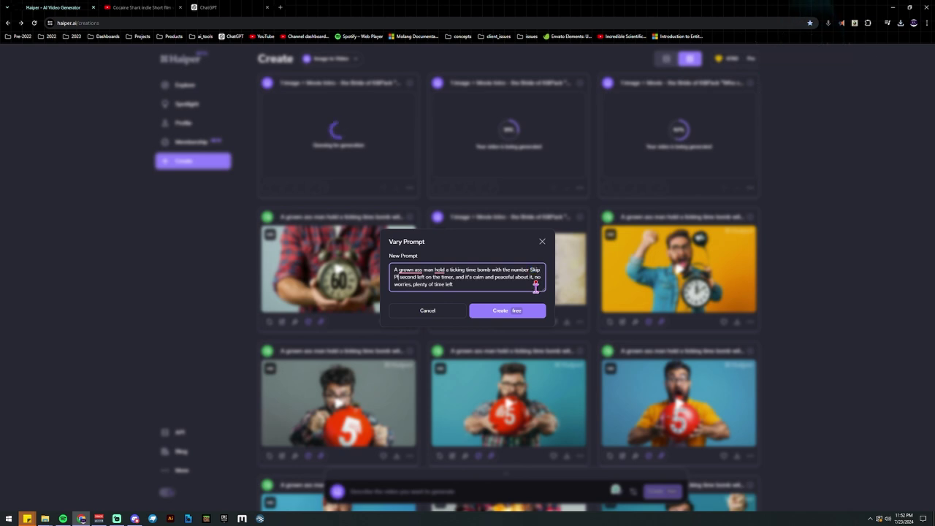
key("Delete")
key("Delete")
key("Delete")
key("Delete")
key("Delete")
key("Delete")
key("Delete")
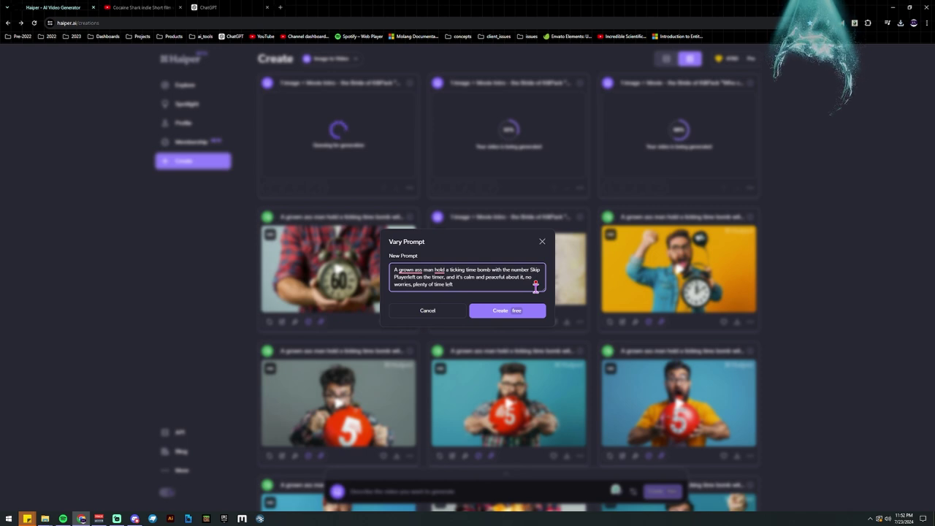
type("r")
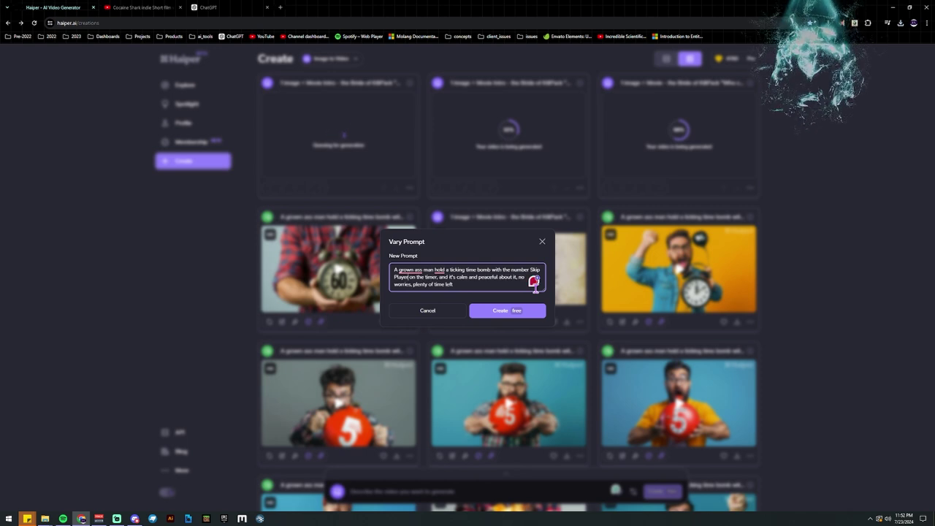
Remove "on the timer" after "Skip Player" in the variation prompt
key("Delete")
key("Delete")
key("Delete")
key("Delete")
key("Delete")
key("Delete")
key("Delete")
key("Delete")
key("Delete")
key("Delete")
key("Delete")
key("Delete")
key("Delete")
type("r")
key("BackSpace")
type("Play")
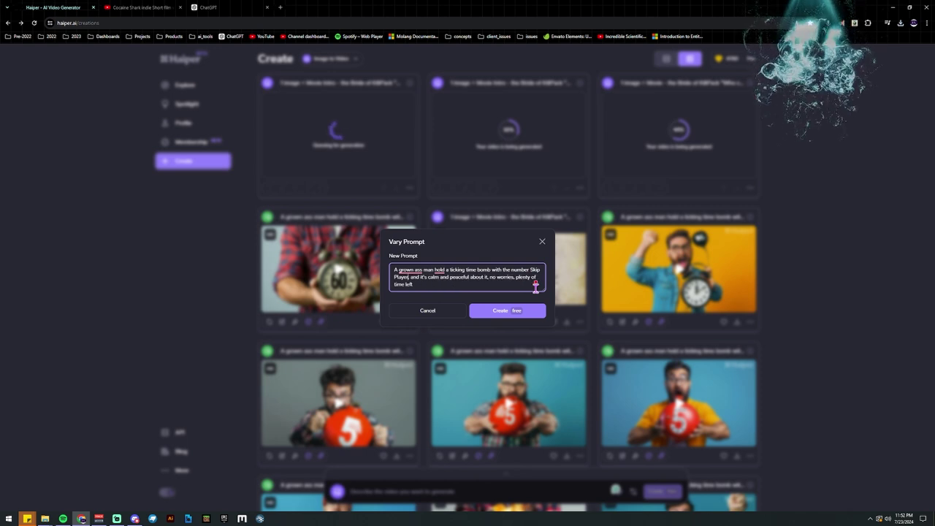
type("ing Q")
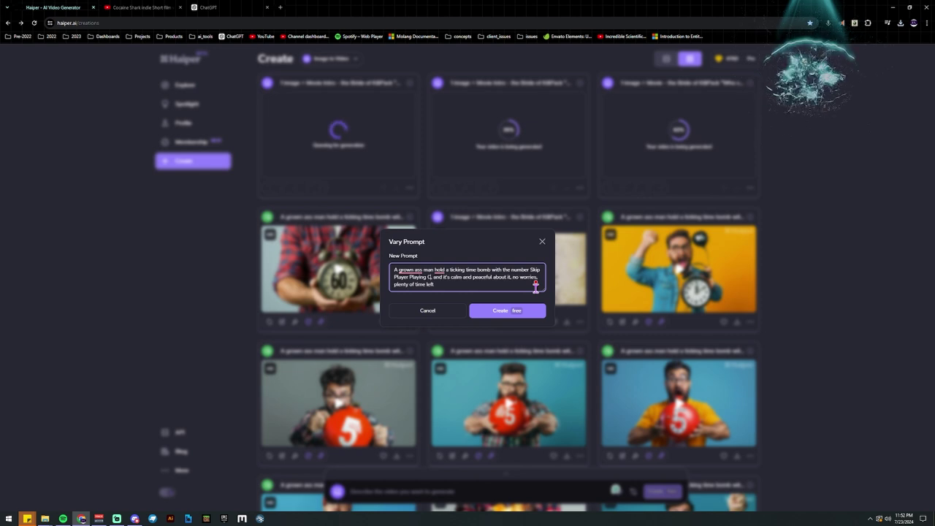
type(" Card")
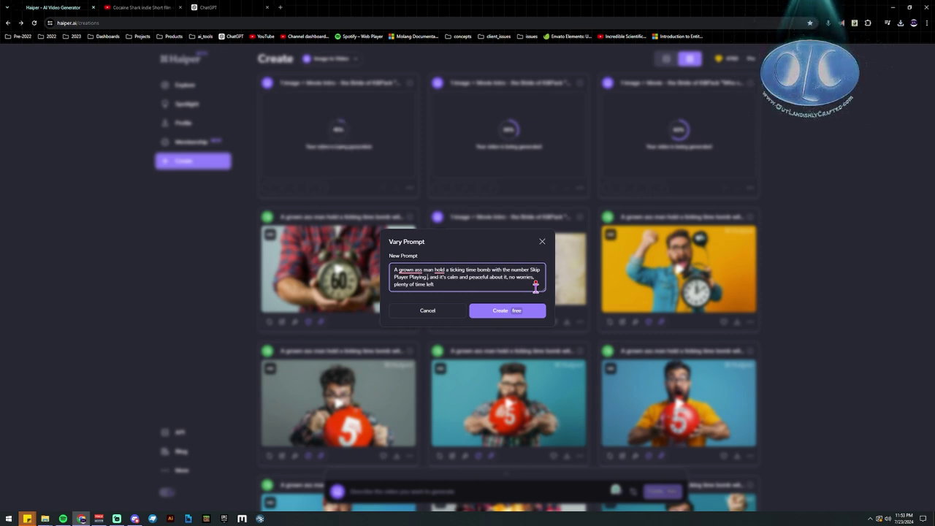
key("BackSpace")
key("BackSpace")
key("BackSpace")
key("BackSpace")
key("BackSpace")
key("BackSpace")
key("BackSpace")
key("BackSpace")
key("BackSpace")
key("BackSpace")
key("BackSpace")
key("BackSpace")
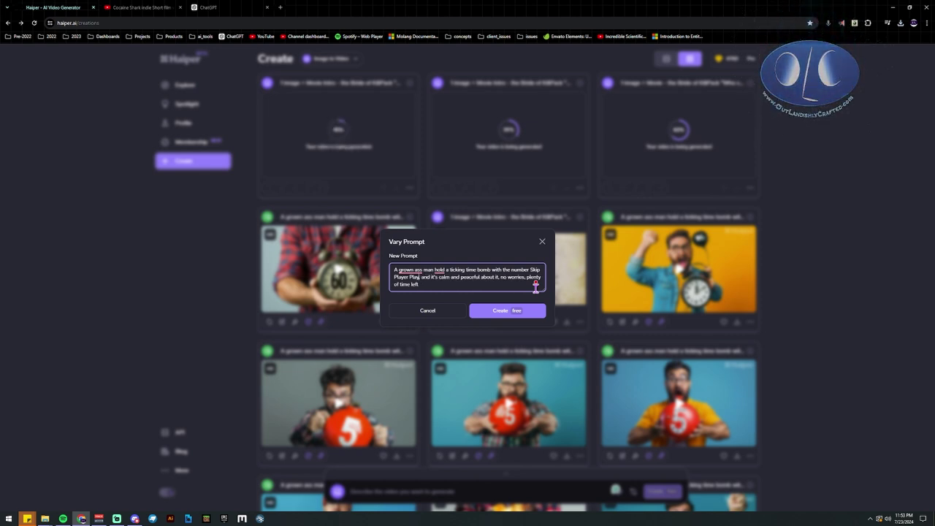
Create the variation with the prompt wording completed to "Skip Player Sign" and "hold" corrected to "holding"
type("5ign")
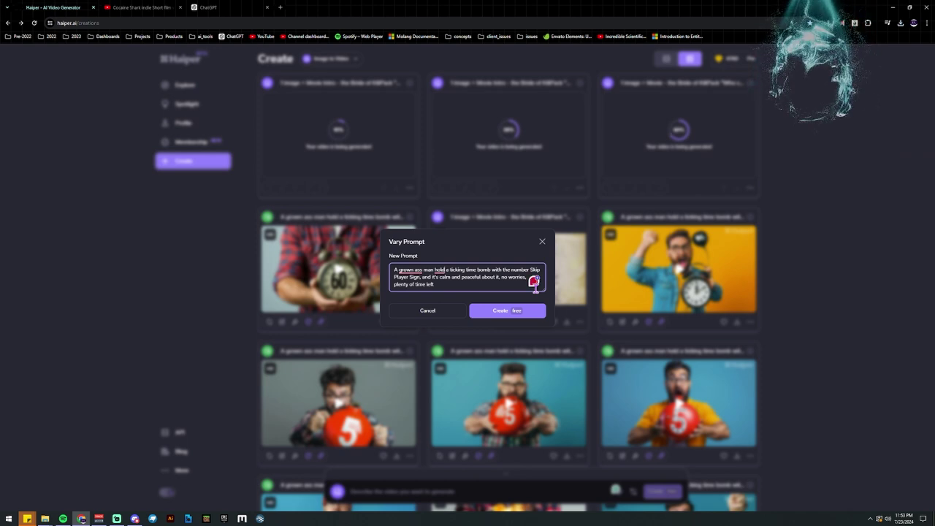
type("ing")
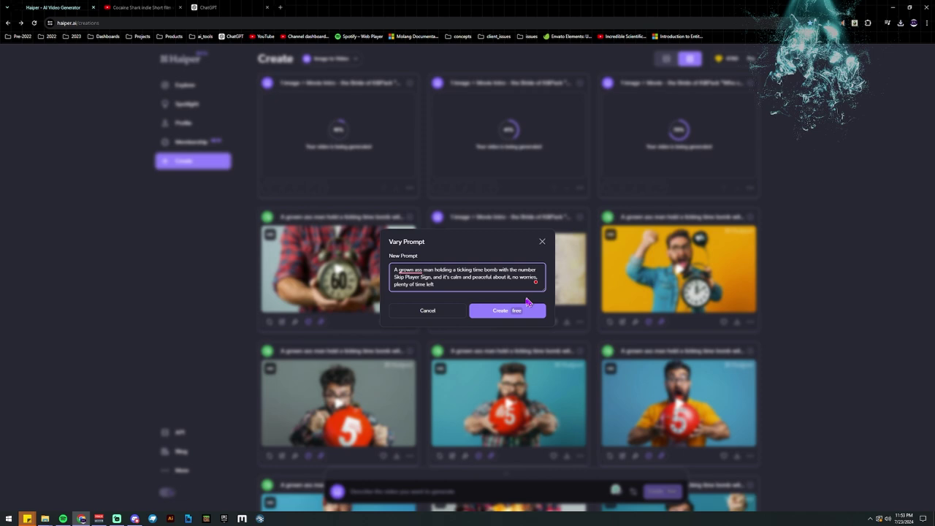
left_click(488, 315)
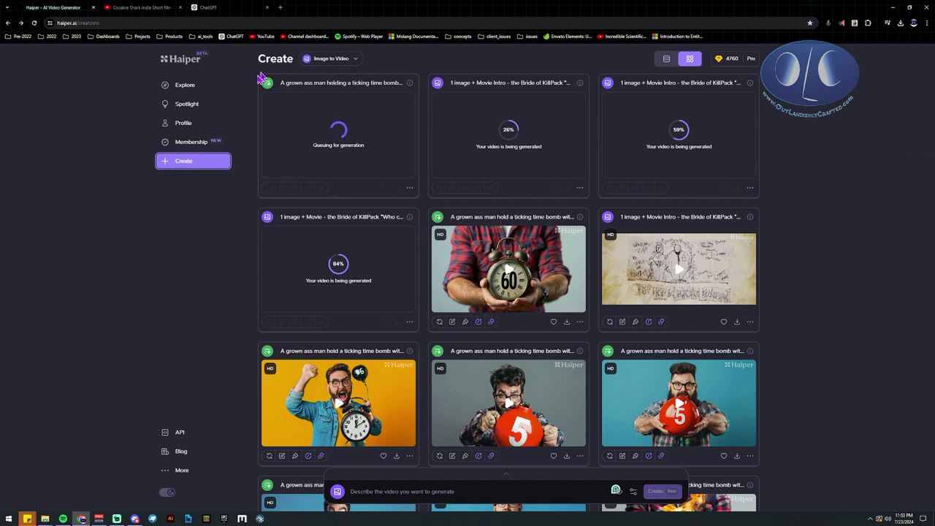
Begin a new video prompt reading "I slipe in slide in the backyard going down a grassy hill, the slipe"
left_click(440, 491)
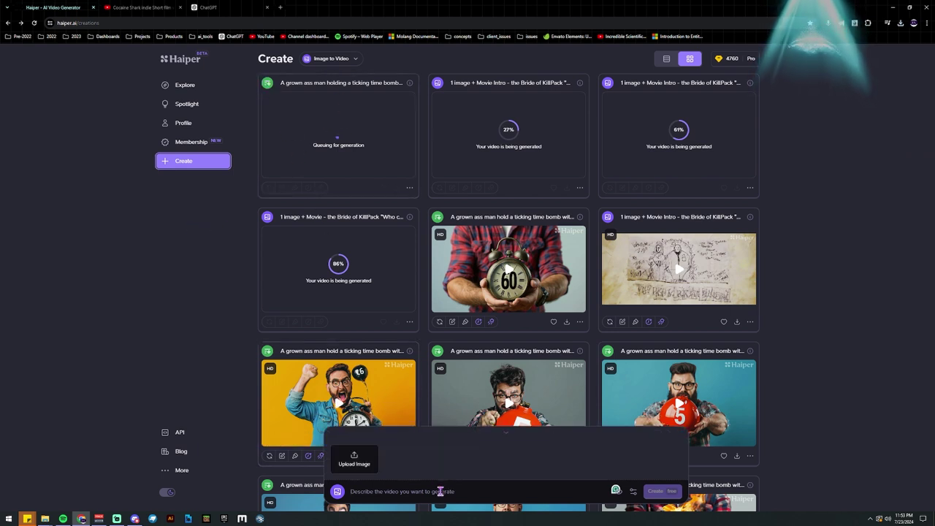
type("I slipe")
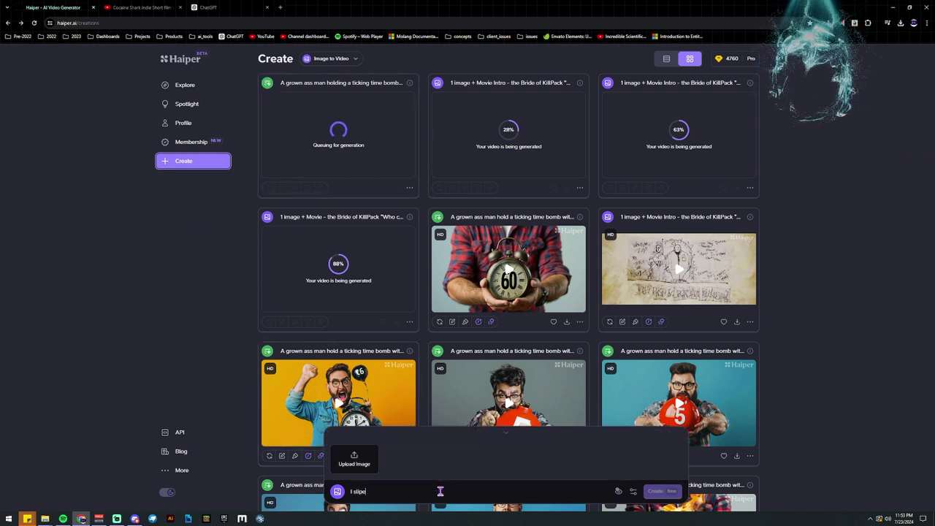
type(" in slide inthe")
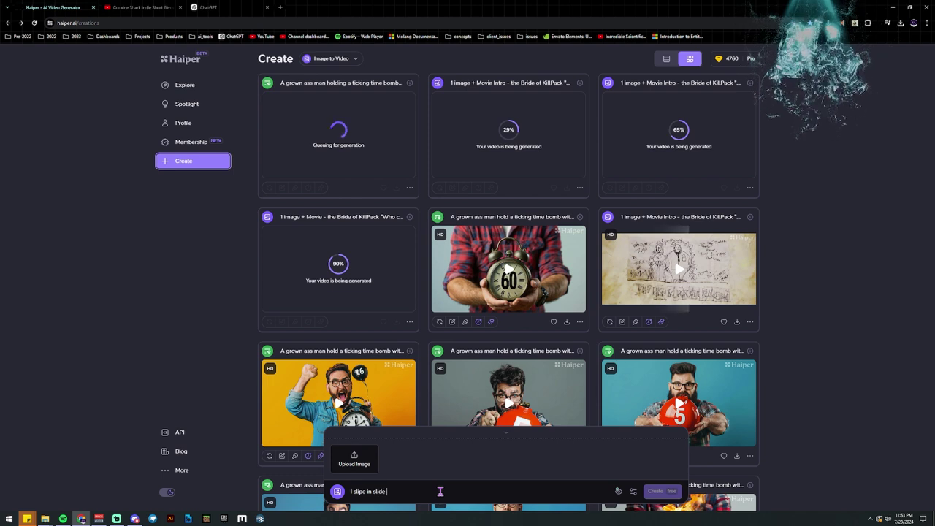
key("BackSpace")
type("th")
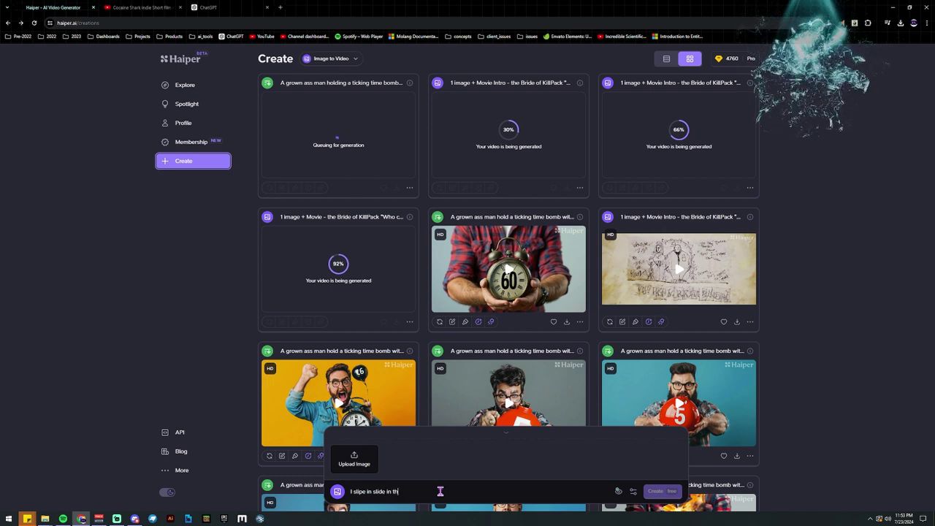
type("e backyar")
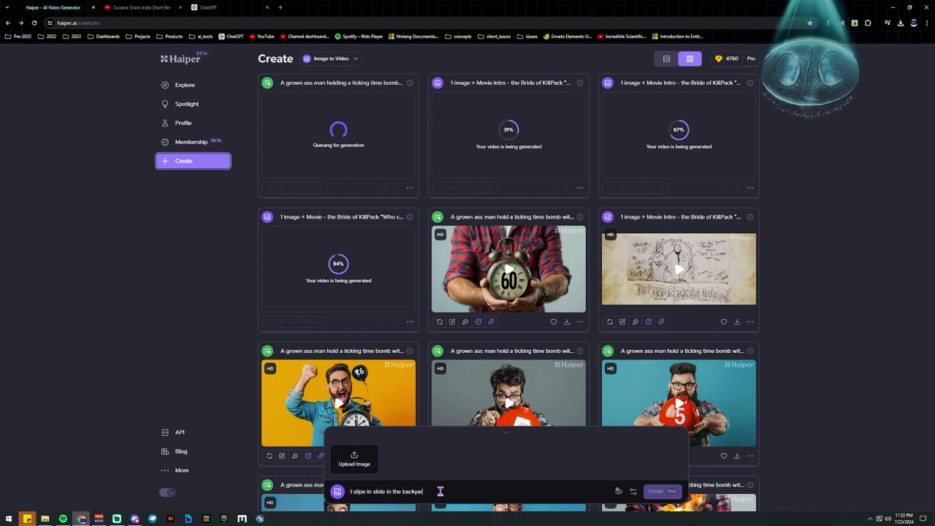
type("d going down ")
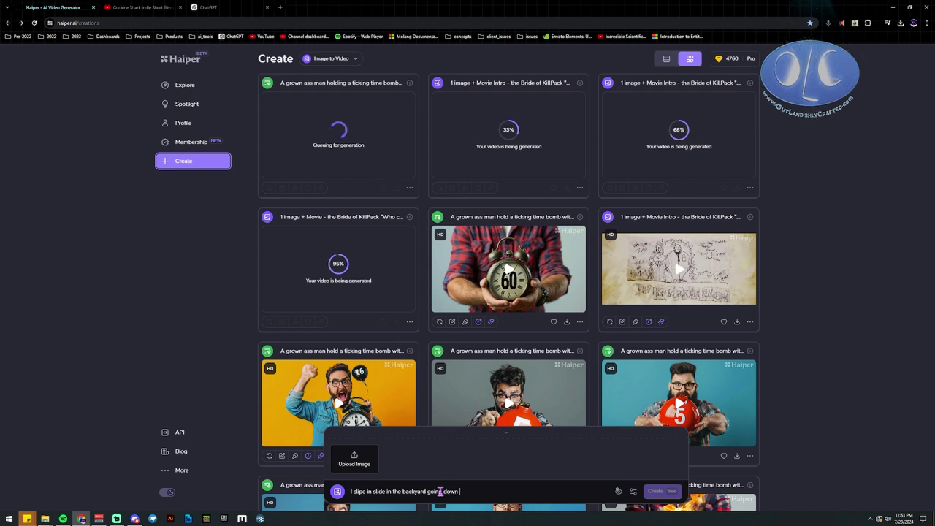
type("a grassy ")
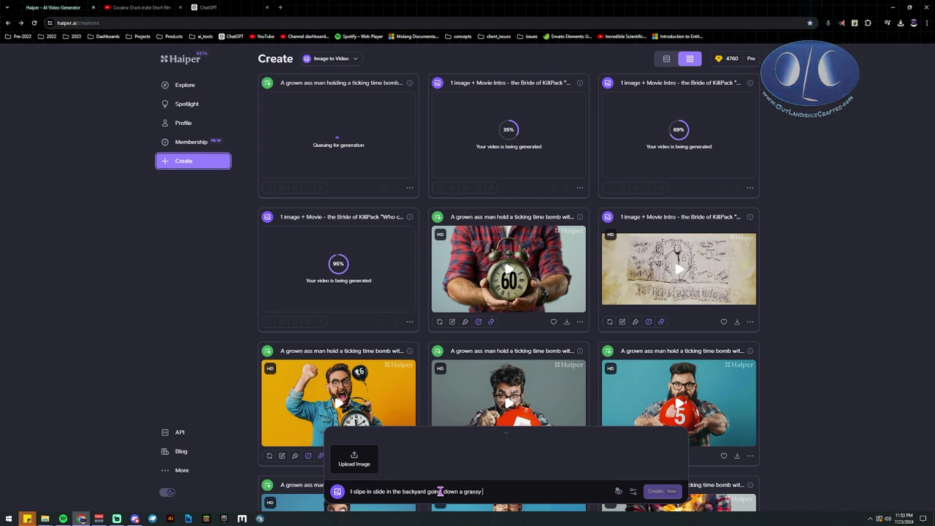
type("hil")
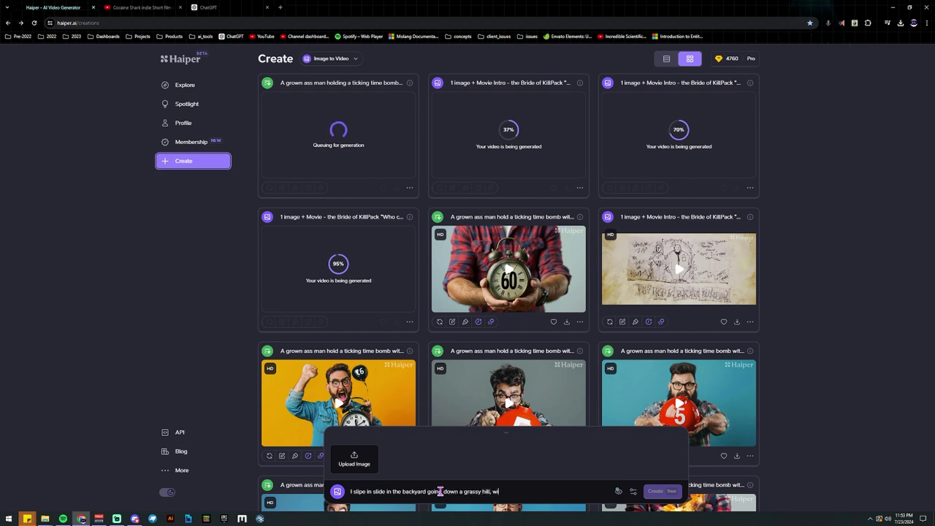
type("l, the")
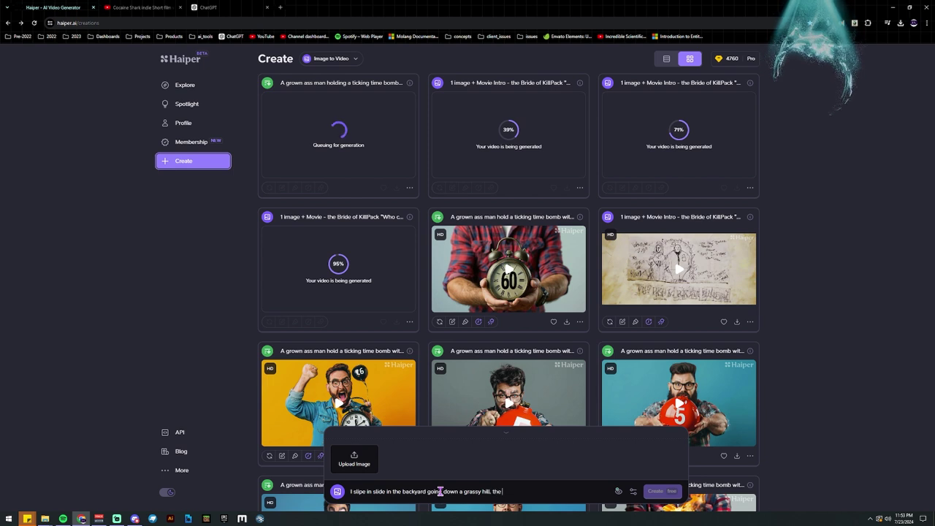
type(" sli")
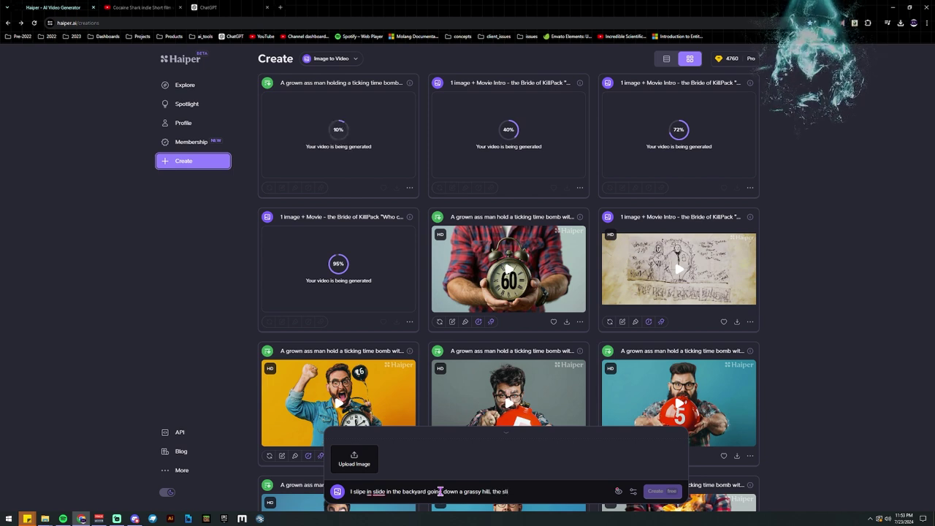
type("pe")
Correct the first "slipe" to "slip" and hyphenate the phrase as "slip-in-slide"
key("Home")
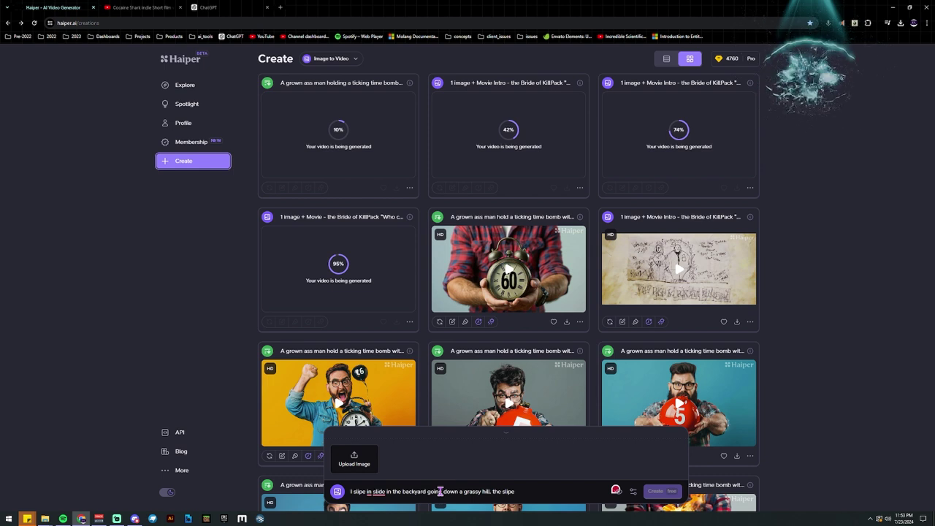
mouse_move(378, 493)
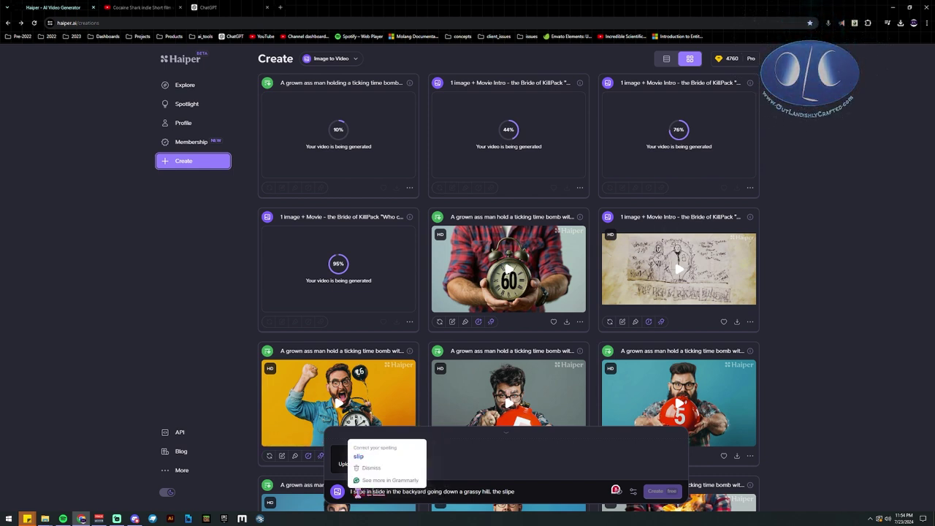
left_click(359, 455)
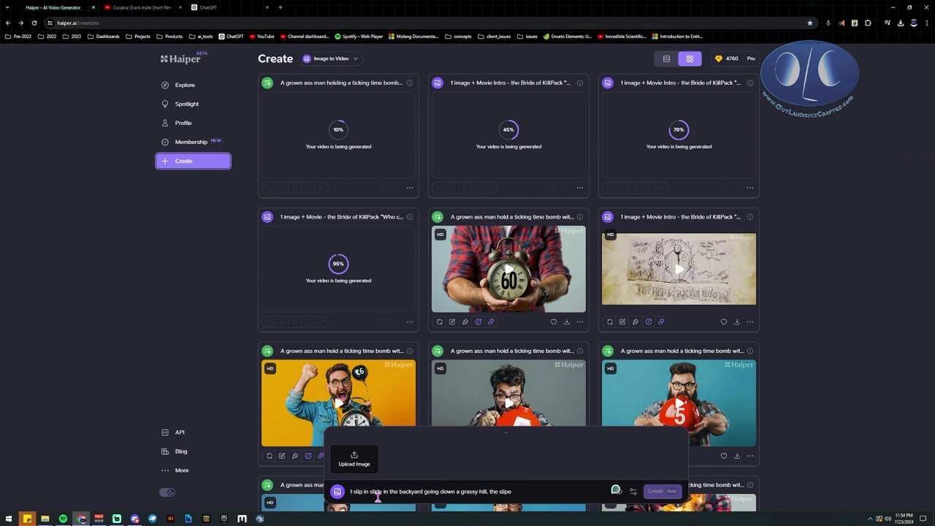
type("-")
key("Delete")
type("-")
key("Delete")
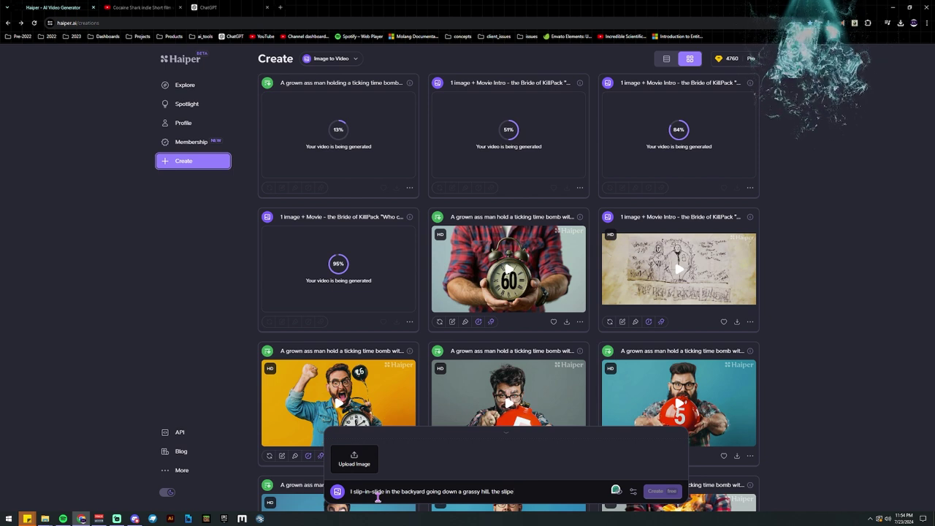
Remove ", the slipe" from the end of the prompt and finish the sentence with a period after "grassy hill"
key("BackSpace")
key("BackSpace")
key("BackSpace")
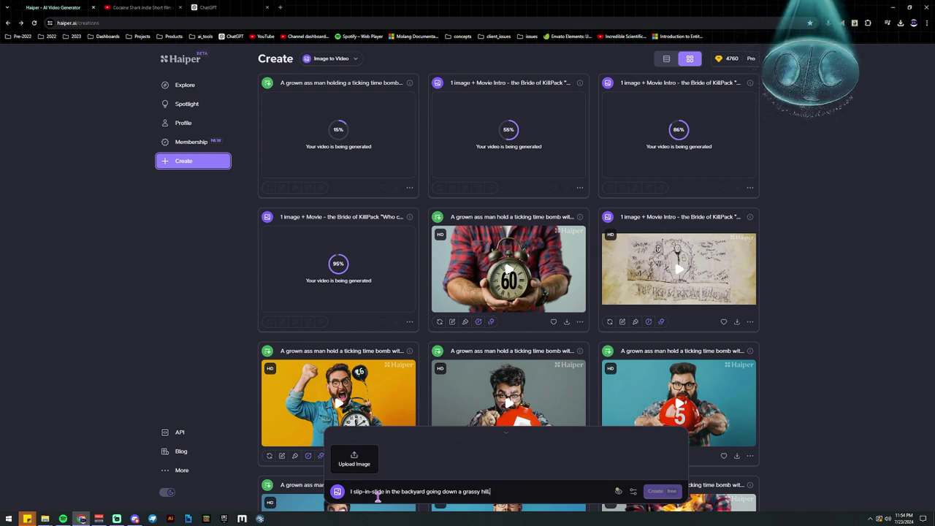
type("m")
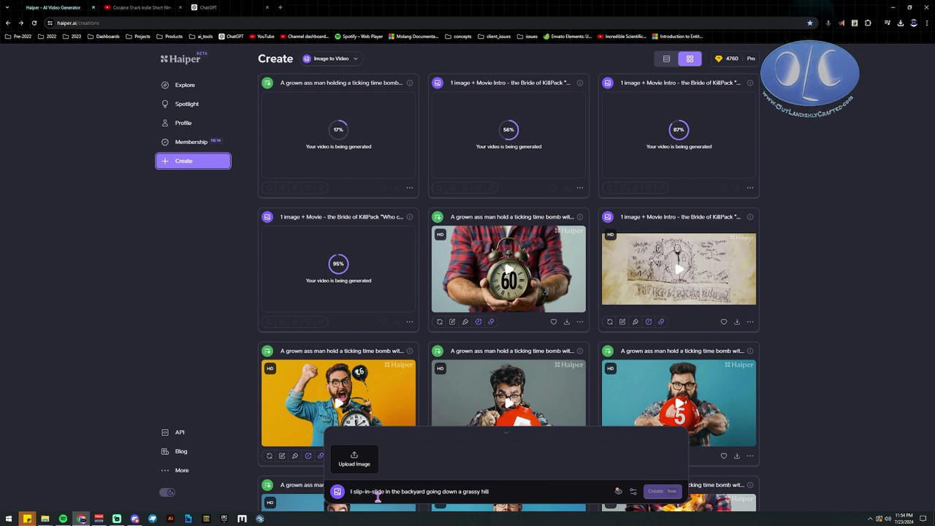
type(".")
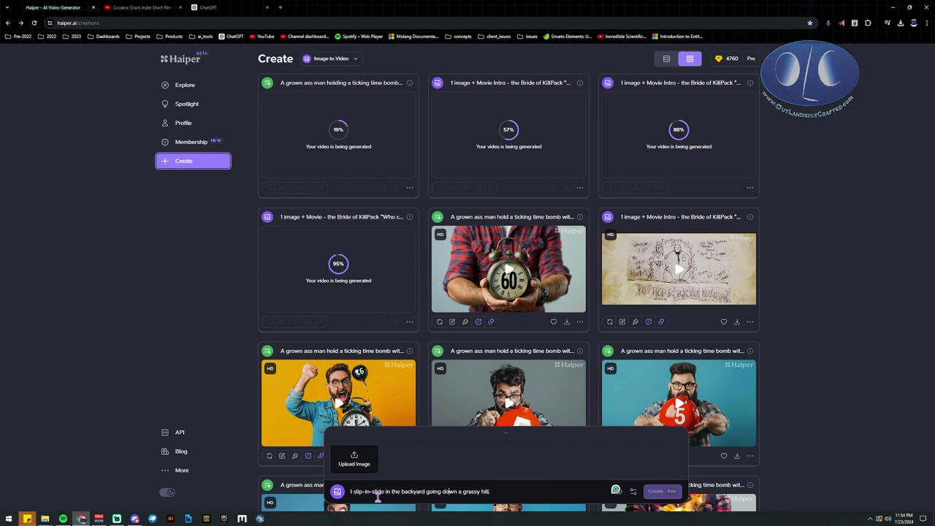
Insert "made of black trash bags" after "slip-in-slide" in the prompt
type(" made of")
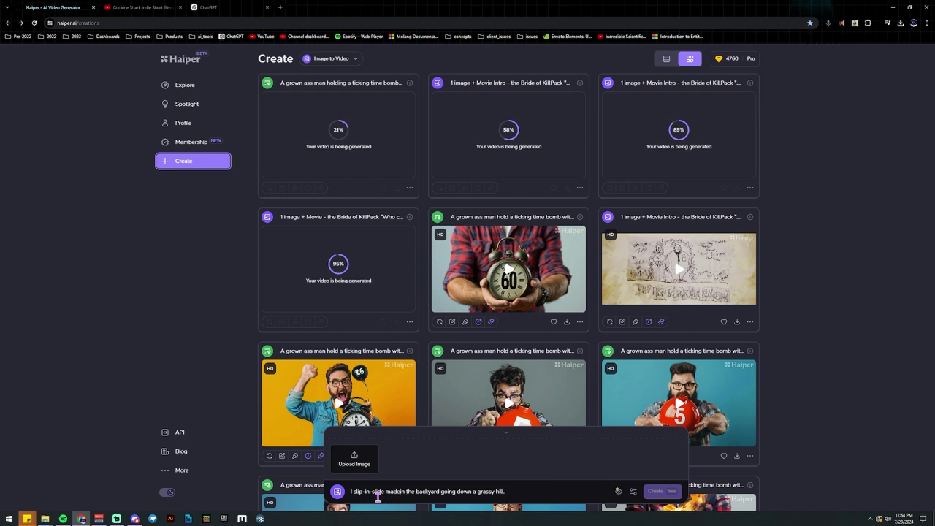
type(" black")
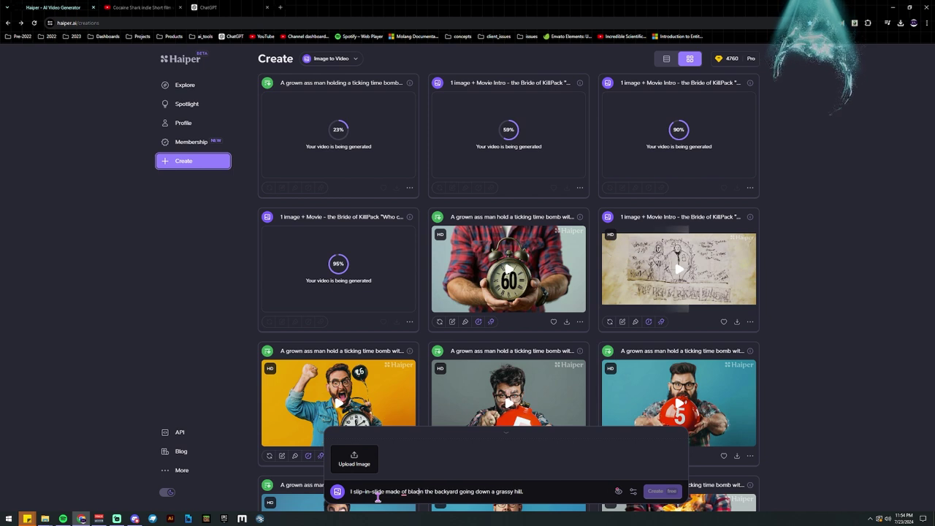
type(" trash")
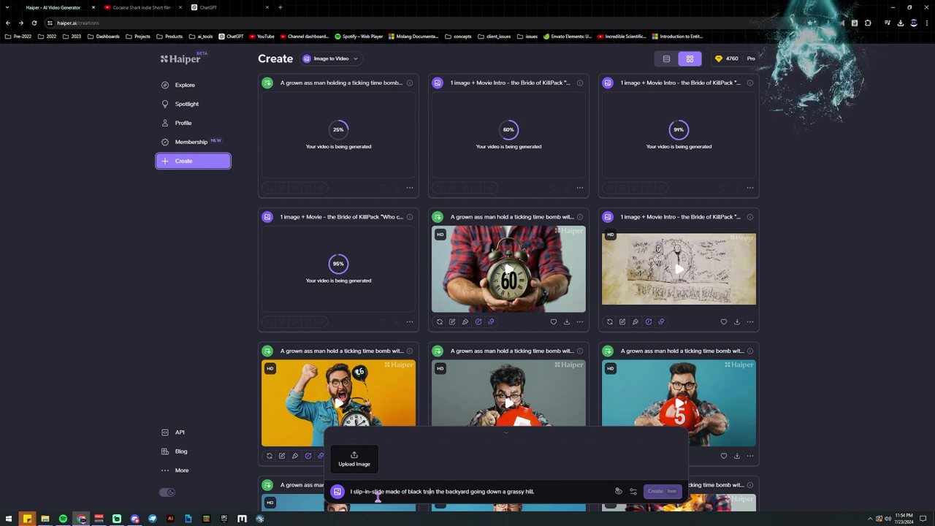
type(" bags")
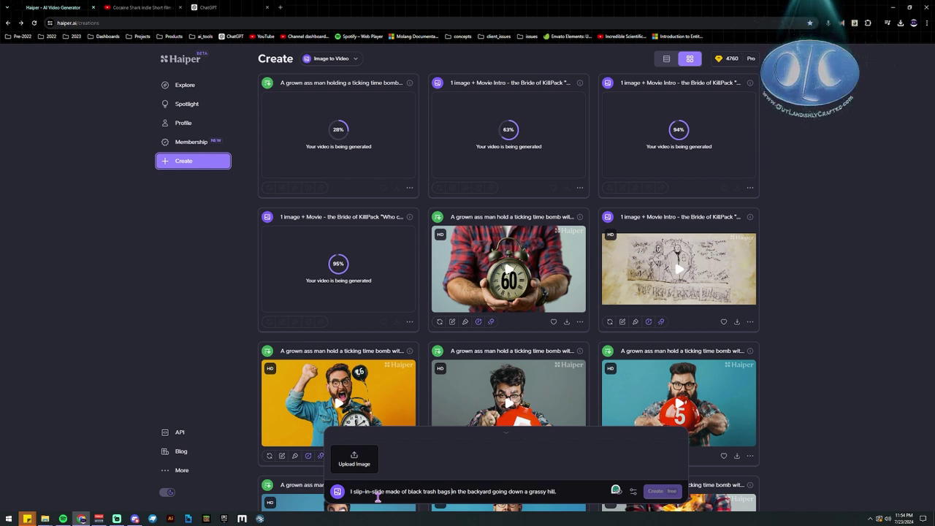
Replace the prompt's final period with "with a very large over wight grown ass man sliding down it, like in a"
key("BackSpace")
type("wi")
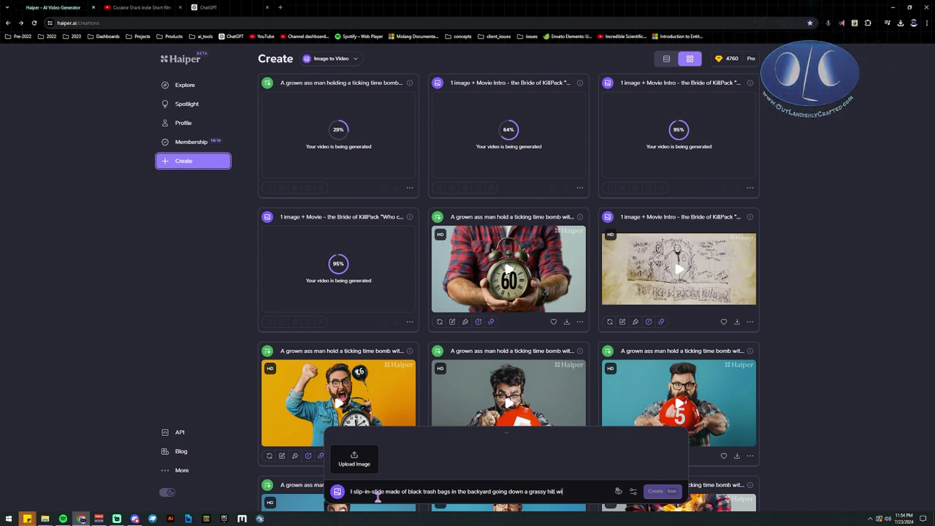
type("th a very")
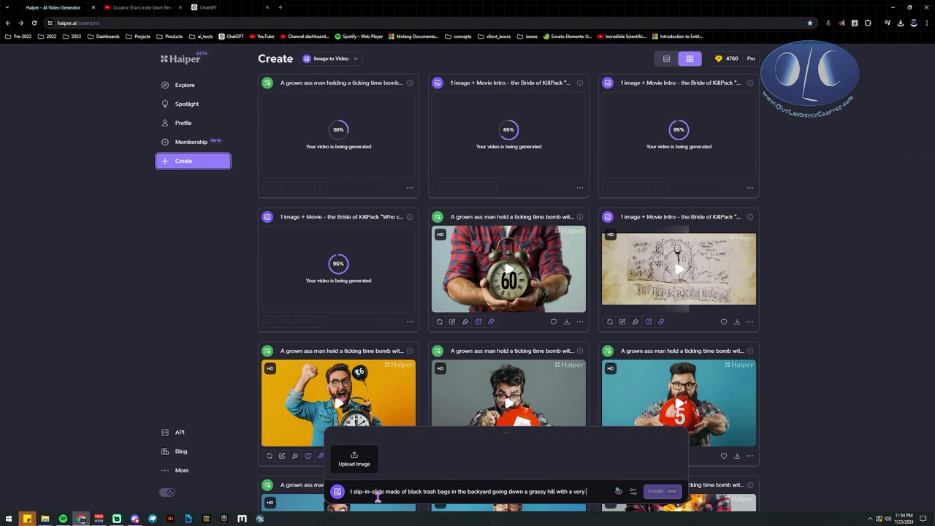
type(" large")
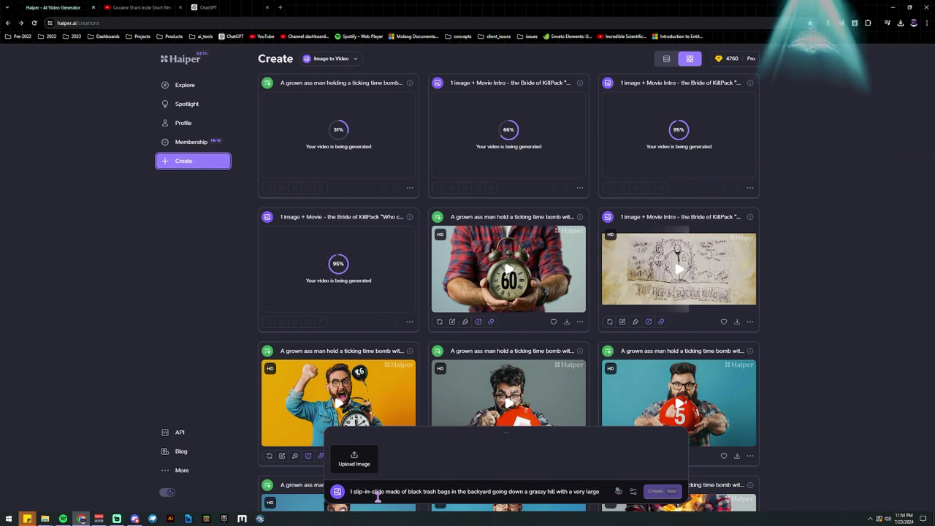
type(" over w")
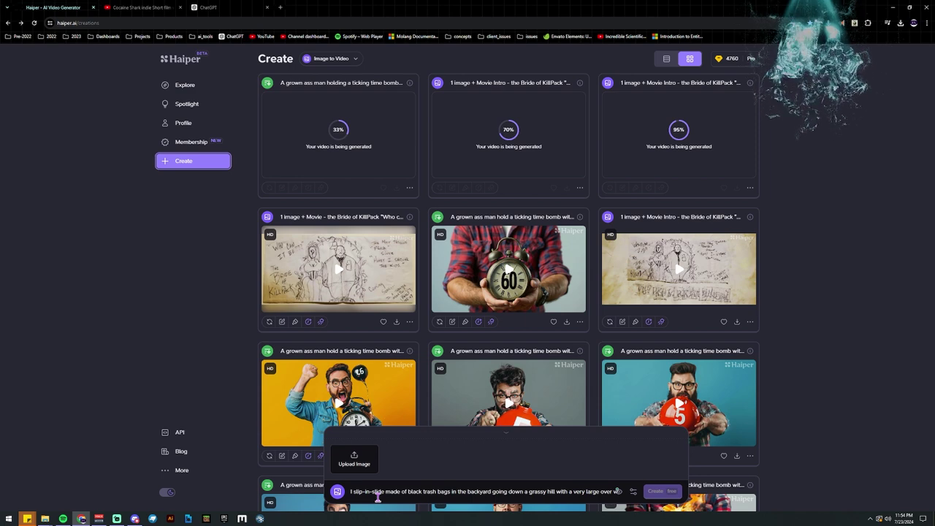
type("hiight ")
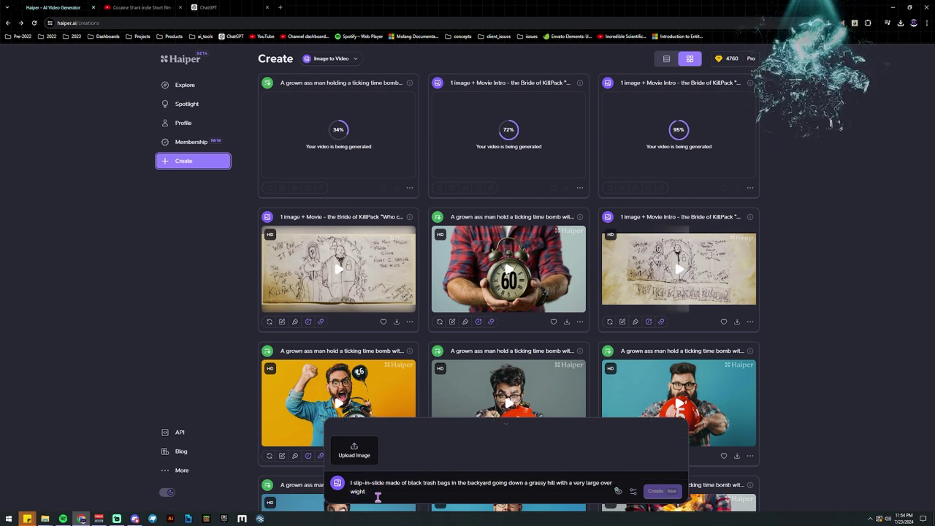
type("grown ass man ")
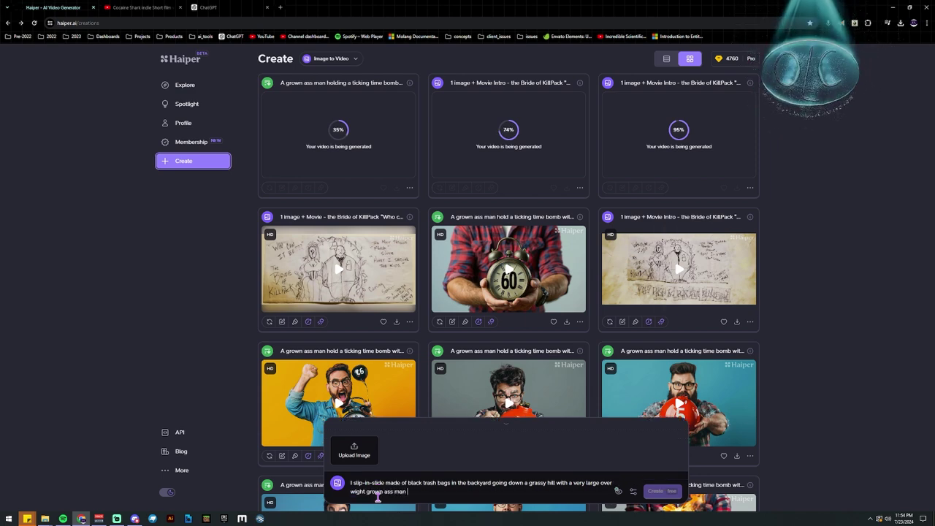
type("sliding down ")
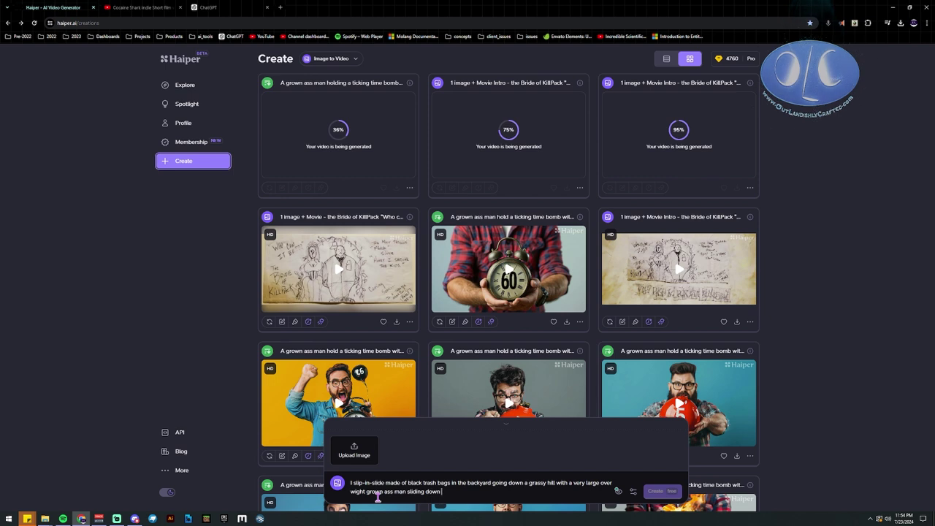
type("it, like in a")
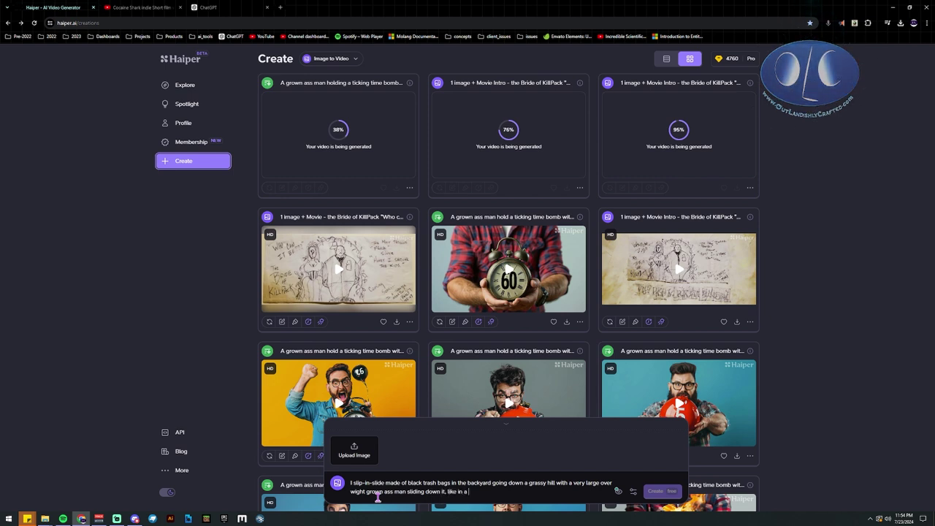
type("n Amer")
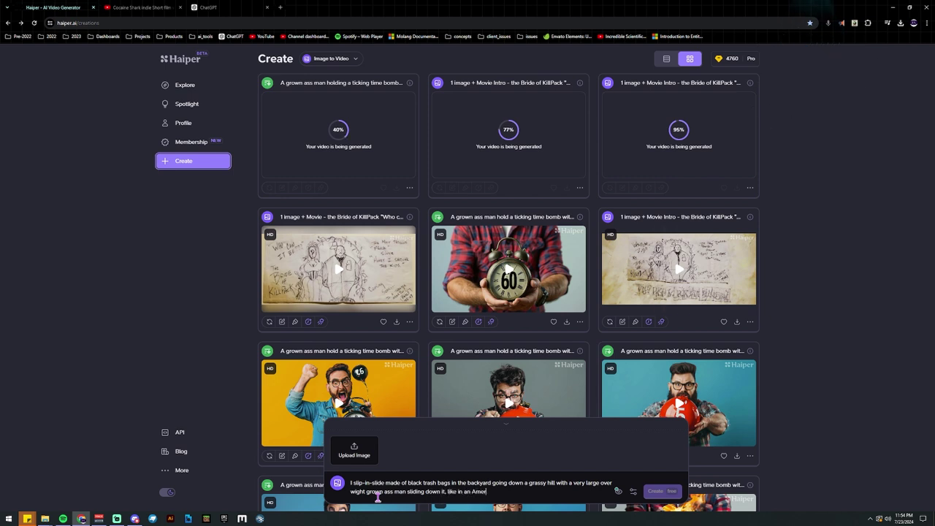
type("icas")
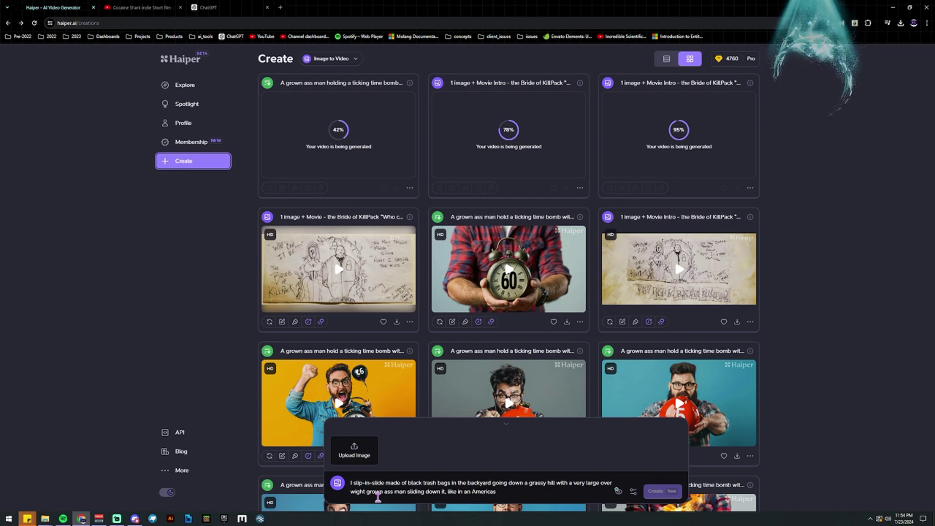
key("BackSpace")
key("BackSpace")
key("BackSpace")
key("BackSpace")
key("BackSpace")
key("BackSpace")
key("BackSpace")
key("BackSpace")
key("BackSpace")
key("BackSpace")
type("h")
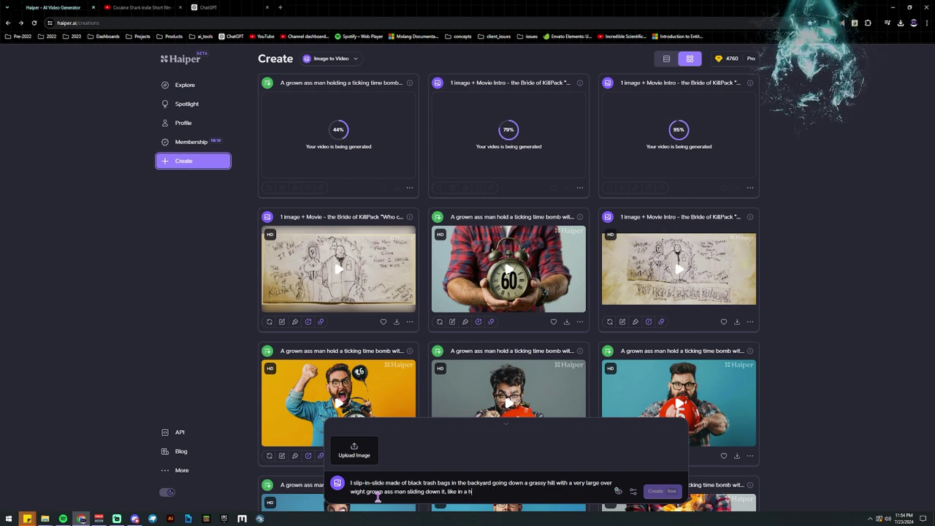
type("ome video sstyl")
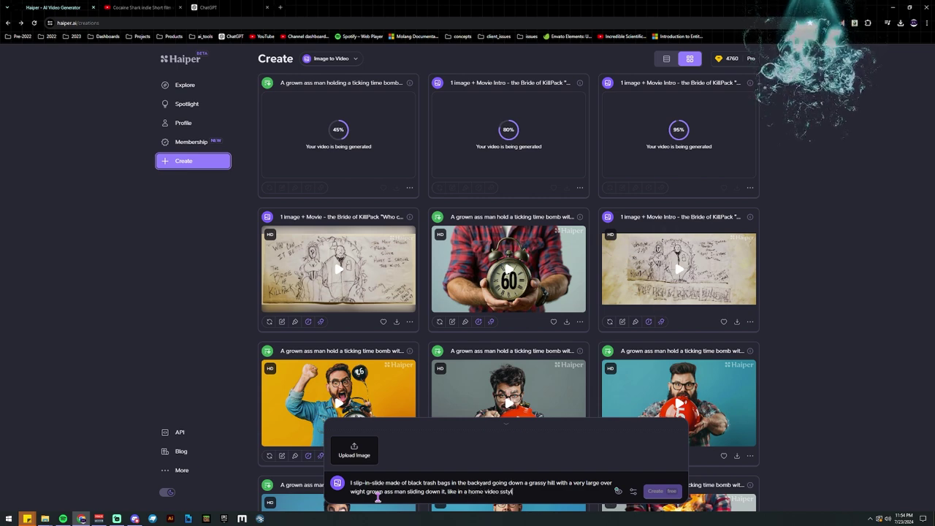
key("BackSpace")
key("BackSpace")
key("BackSpace")
key("BackSpace")
key("BackSpace")
key("BackSpace")
key("BackSpace")
key("BackSpace")
key("BackSpace")
key("BackSpace")
key("BackSpace")
key("BackSpace")
key("BackSpace")
key("BackSpace")
key("BackSpace")
key("BackSpace")
key("BackSpace")
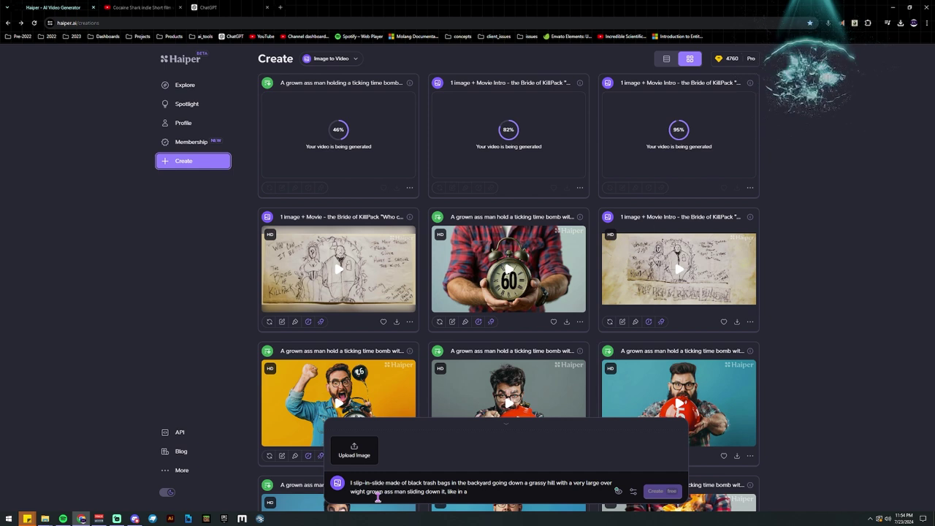
Continue the end of the prompt so it reads "like in an 90's handheld home video"
type("n 90's")
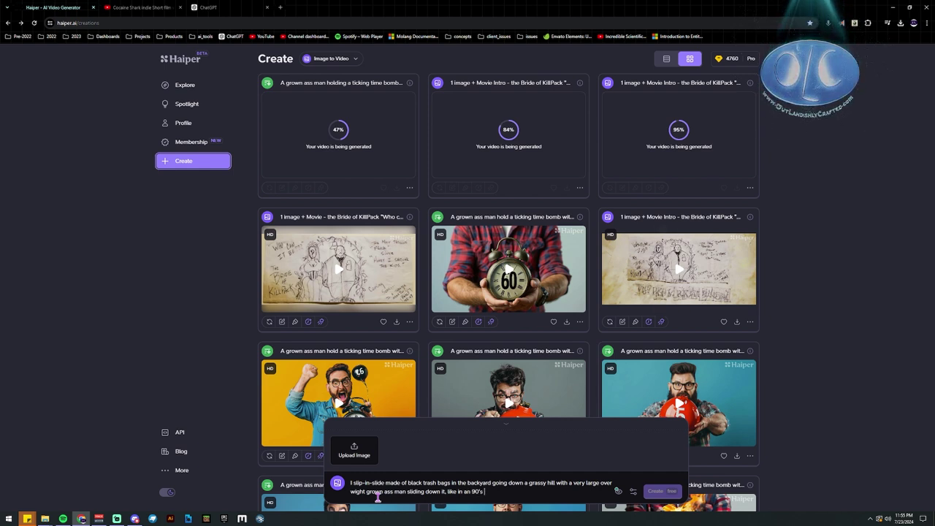
type(" han")
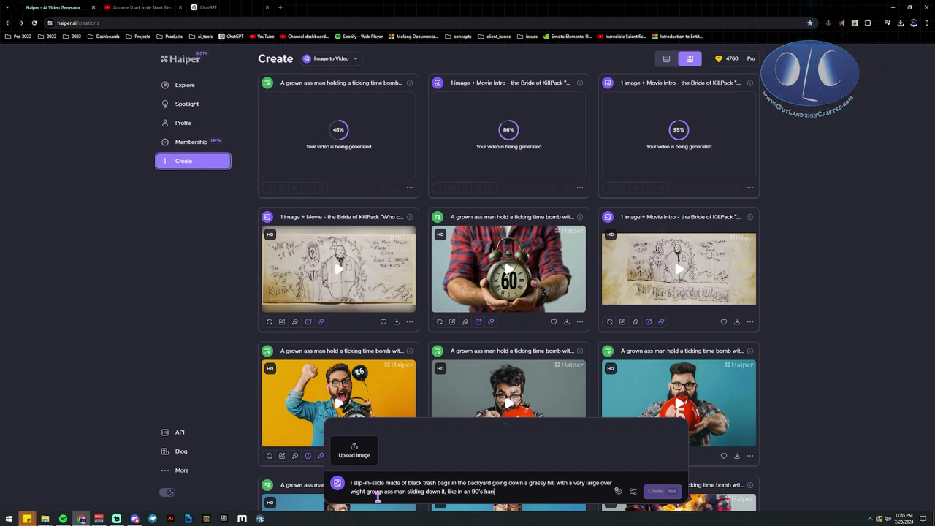
type("dheld home video")
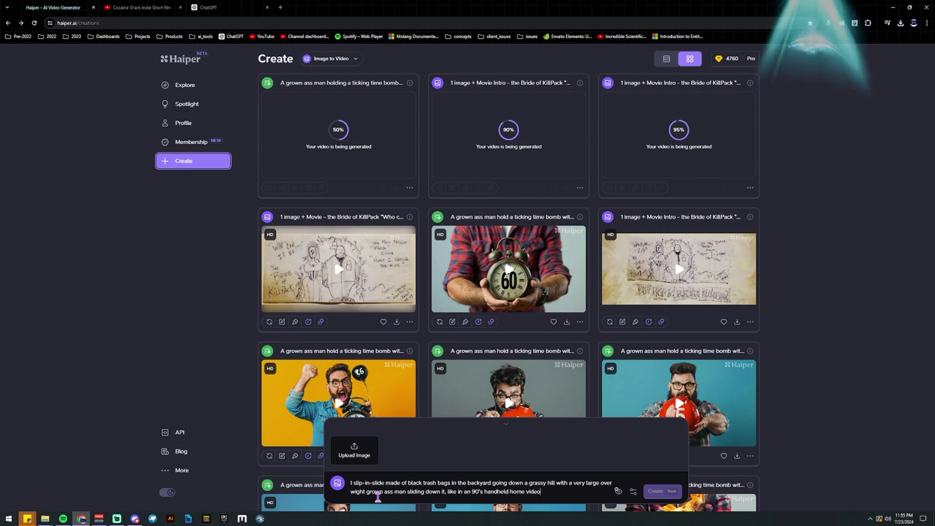
End that sentence with a period and add "His friends stand around the slip-in-slide" to the prompt
type(". His f")
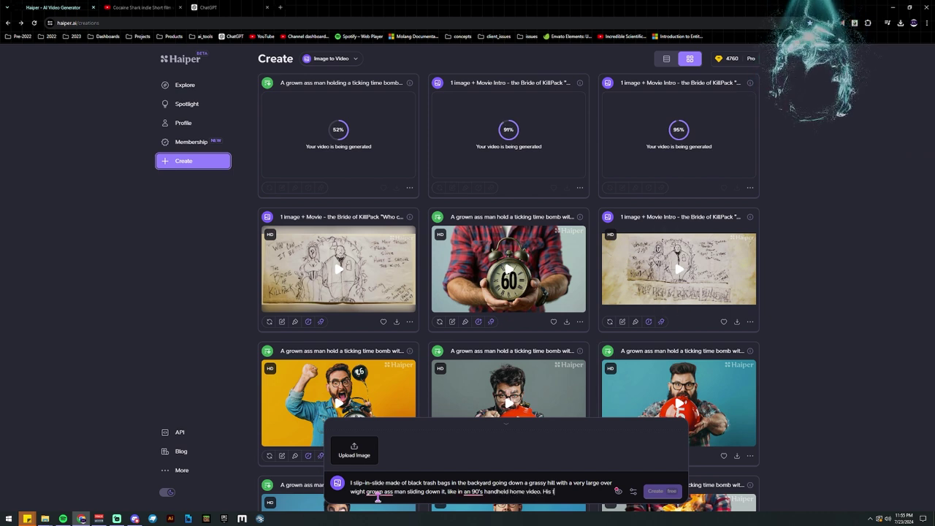
type("ire")
key("BackSpace")
key("BackSpace")
key("BackSpace")
type("ri")
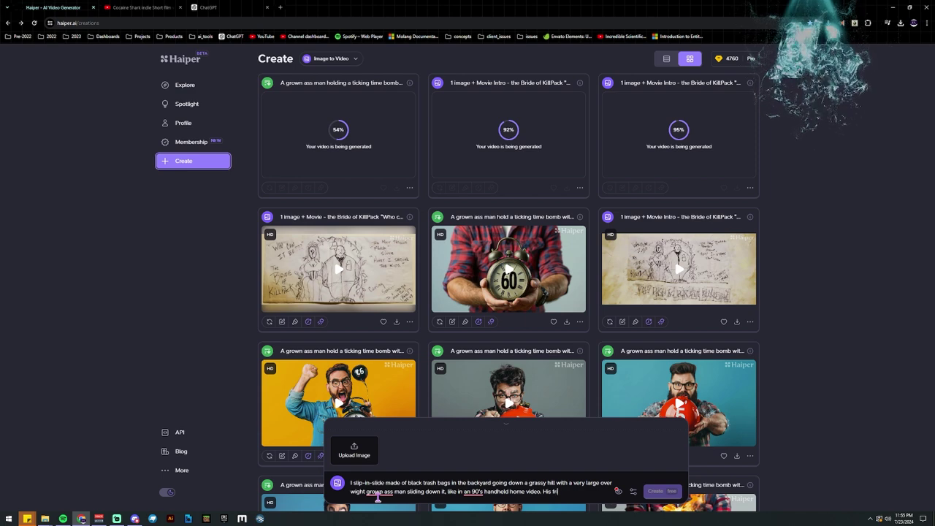
type("e")
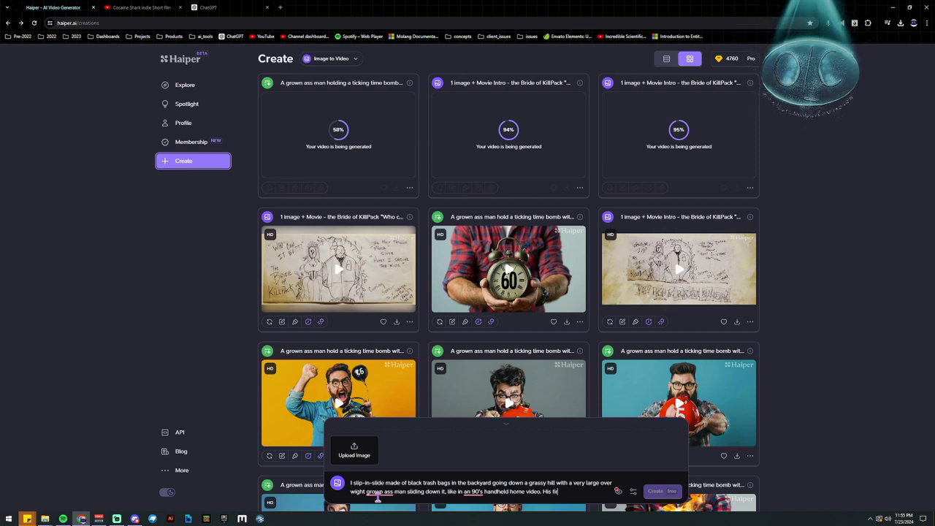
type("nds")
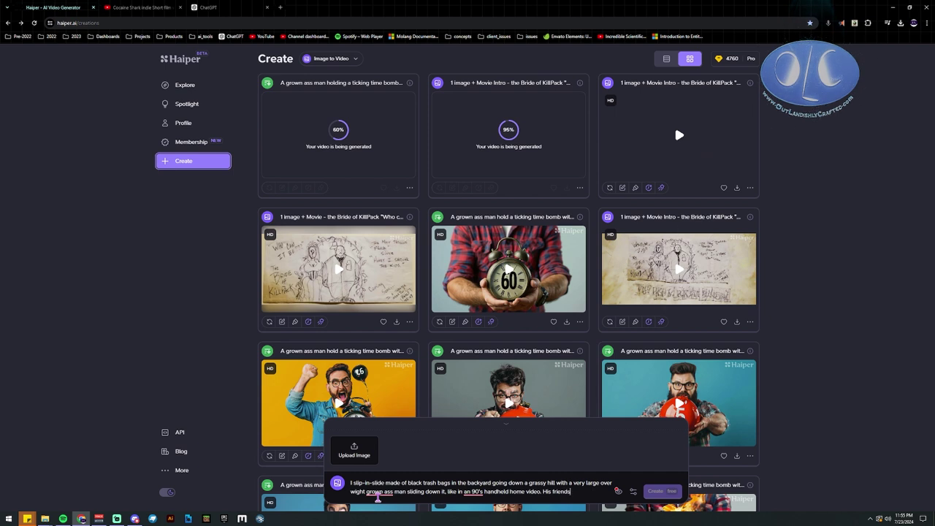
type(" stand around")
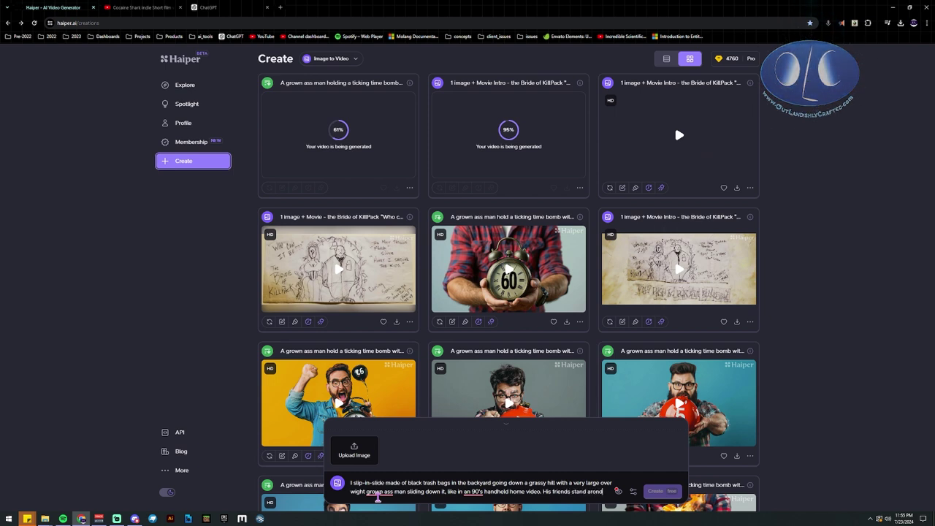
type(" the")
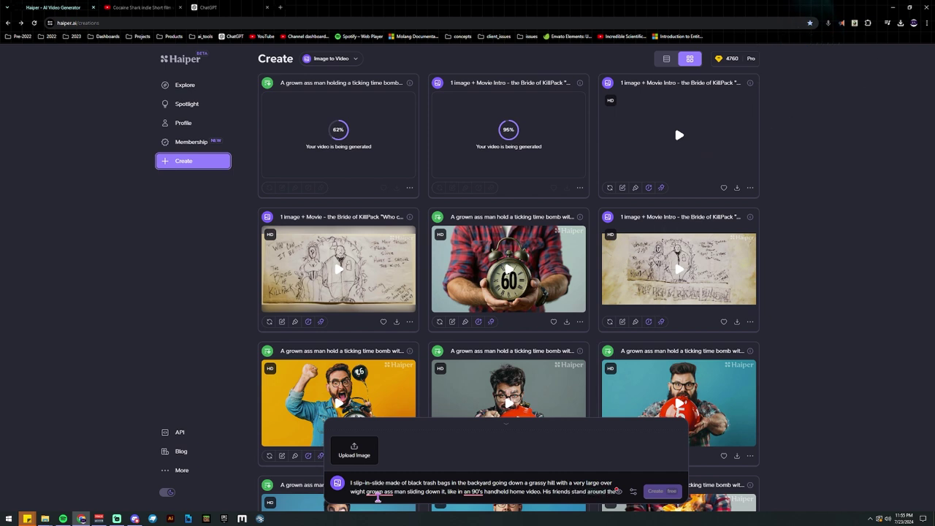
type(" slip")
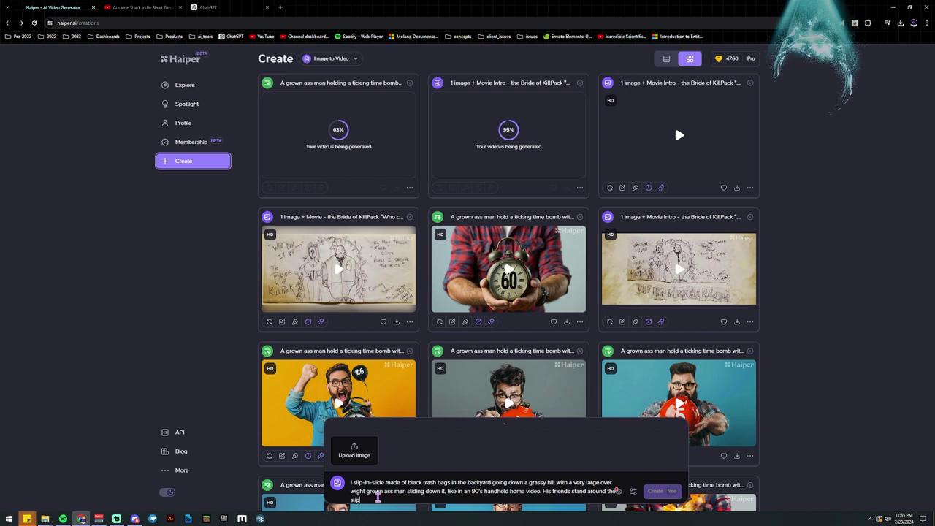
type("-slide")
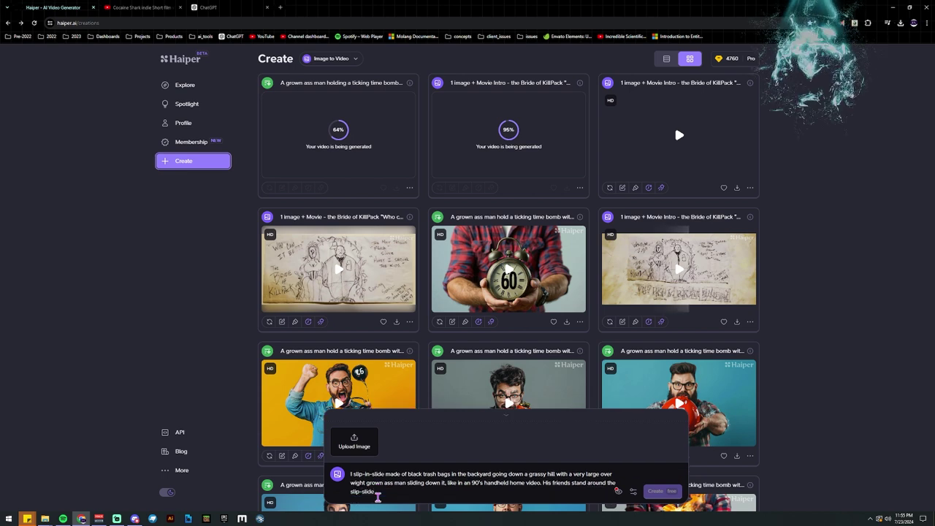
key("BackSpace")
key("BackSpace")
key("BackSpace")
type("in-slide")
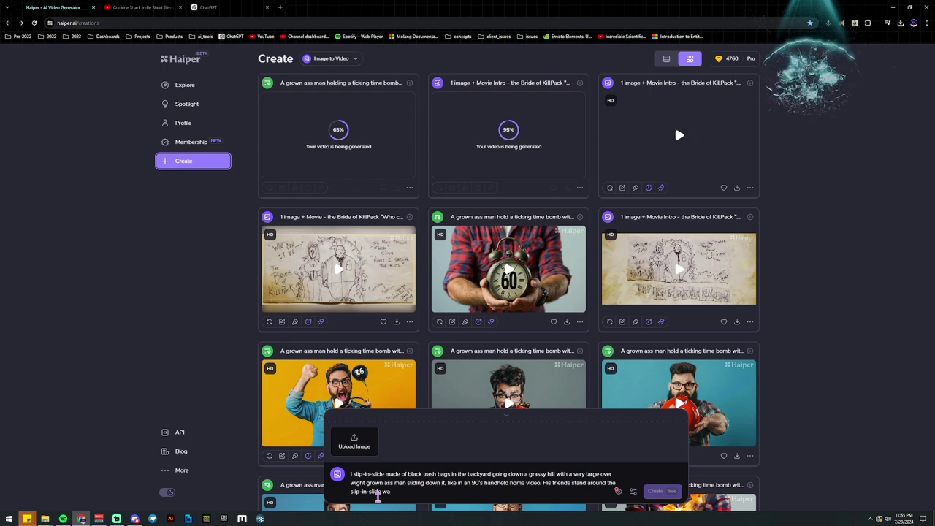
Extend the friends sentence with "cheering and waiting in line to go next."
type(" che")
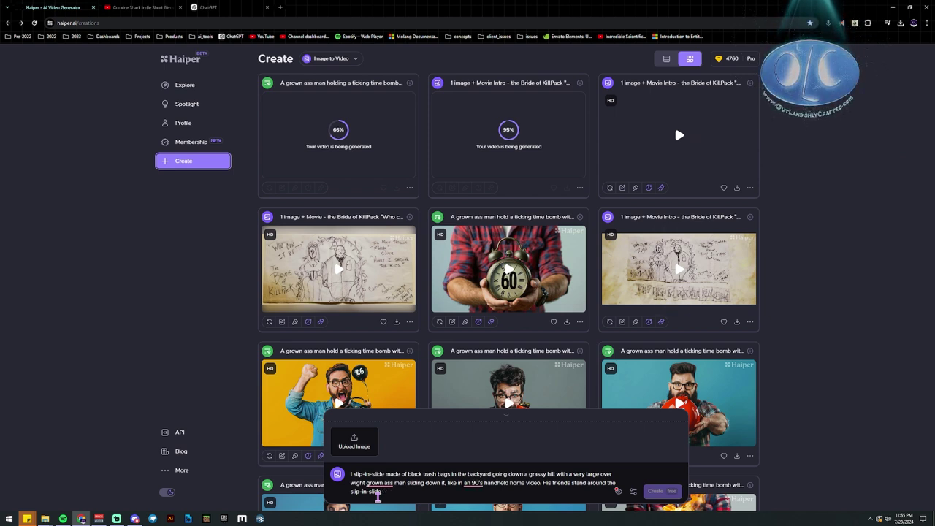
type("ering")
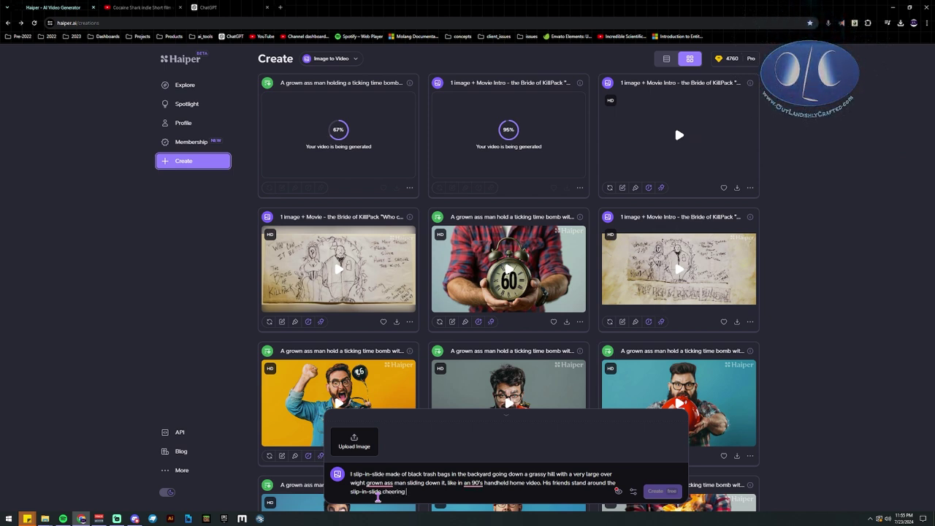
type(" and waiting in line to go be")
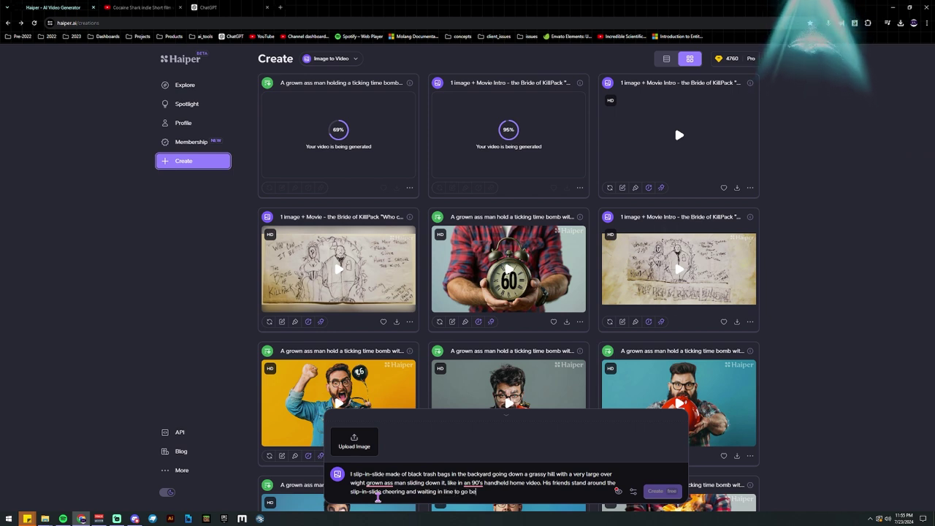
key("BackSpace")
type("next. AI")
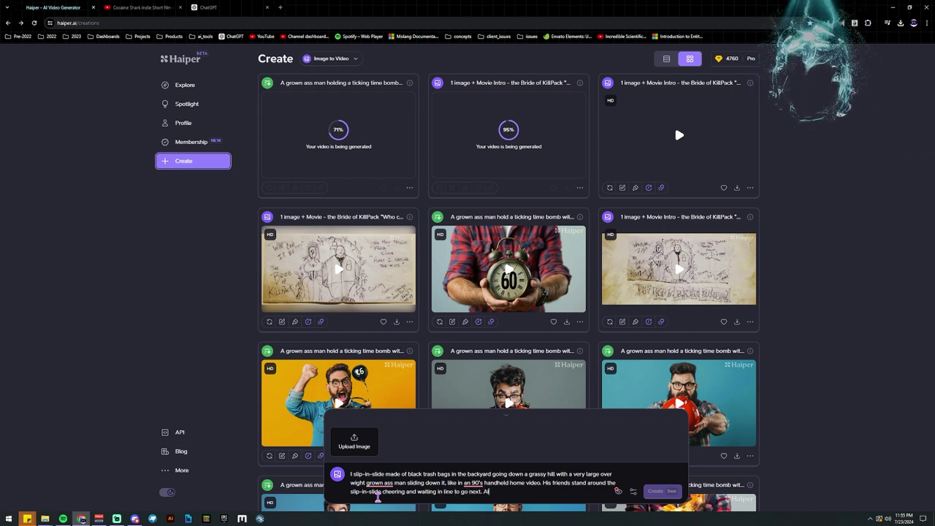
Add the closing sentence "All his friends are grown ass men" to the prompt and try to submit it
type("his f")
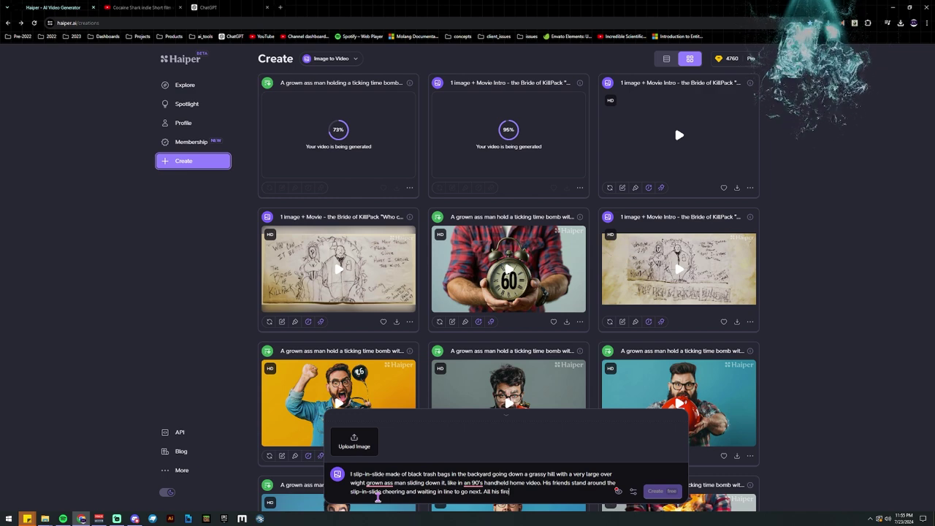
type("riends are ")
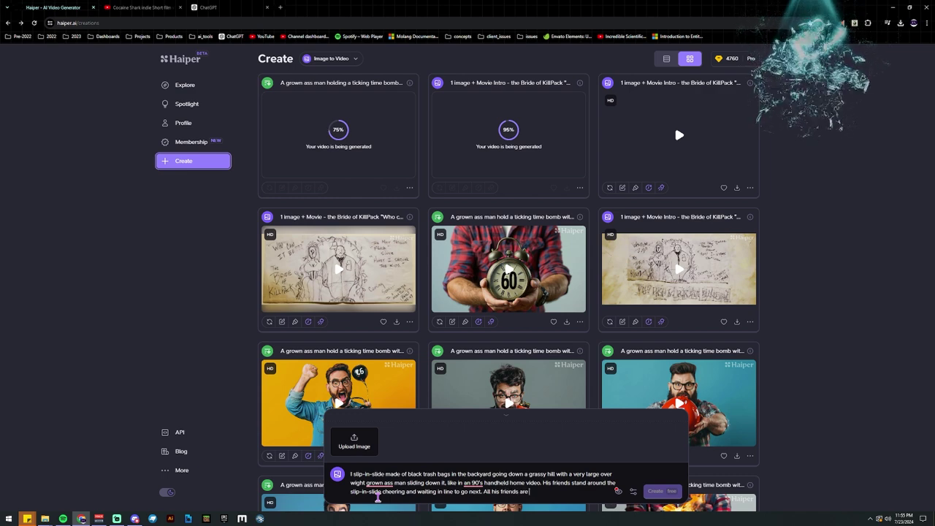
type("grown ass ")
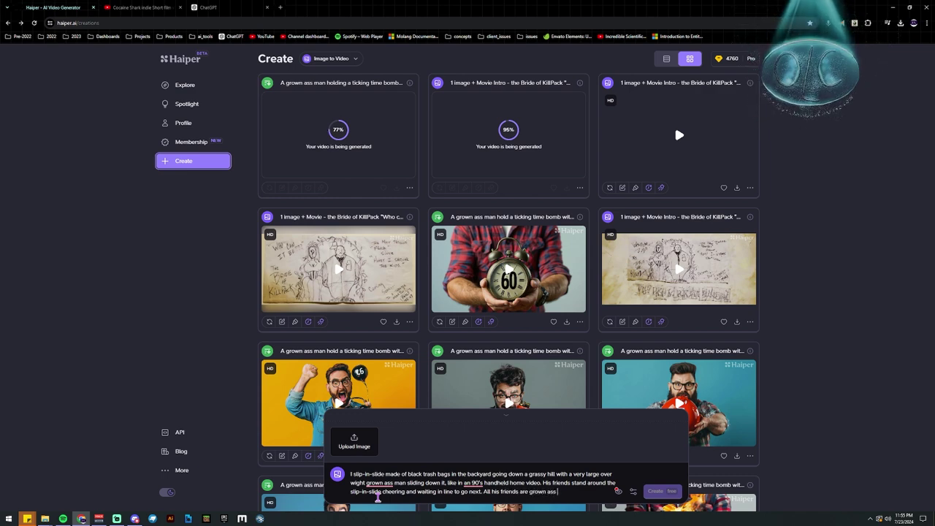
type("men")
key("Return")
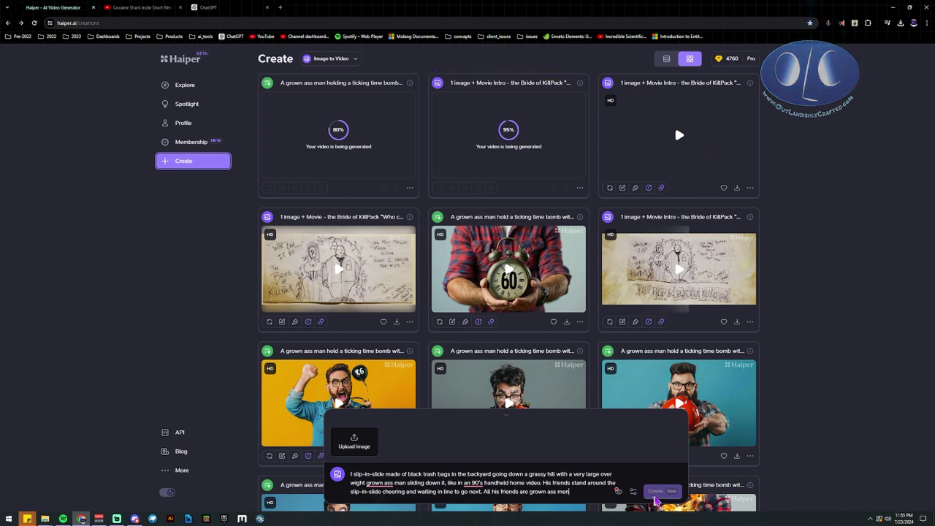
Copy the whole prompt, reload the creations page and generate the slip-in-slide video from it in Text to Video mode
key("ctrl+a")
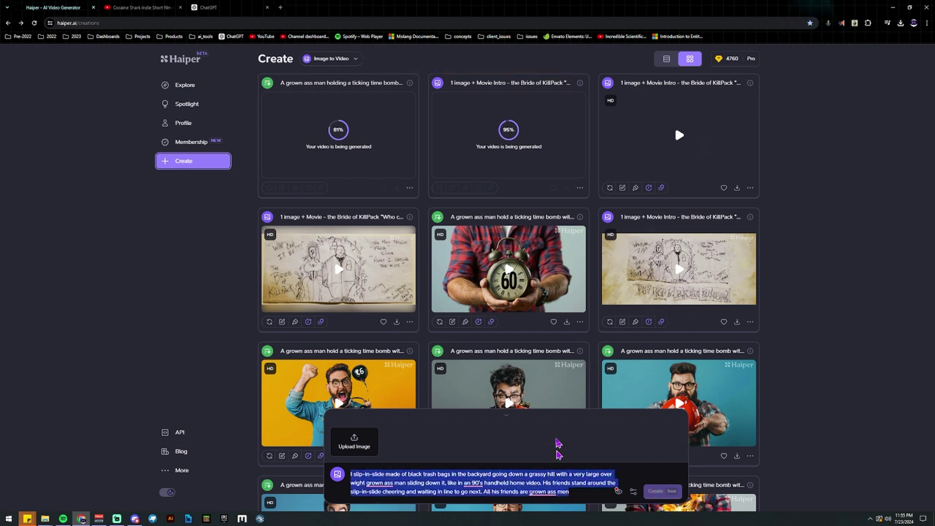
left_click(183, 317)
left_click(34, 22)
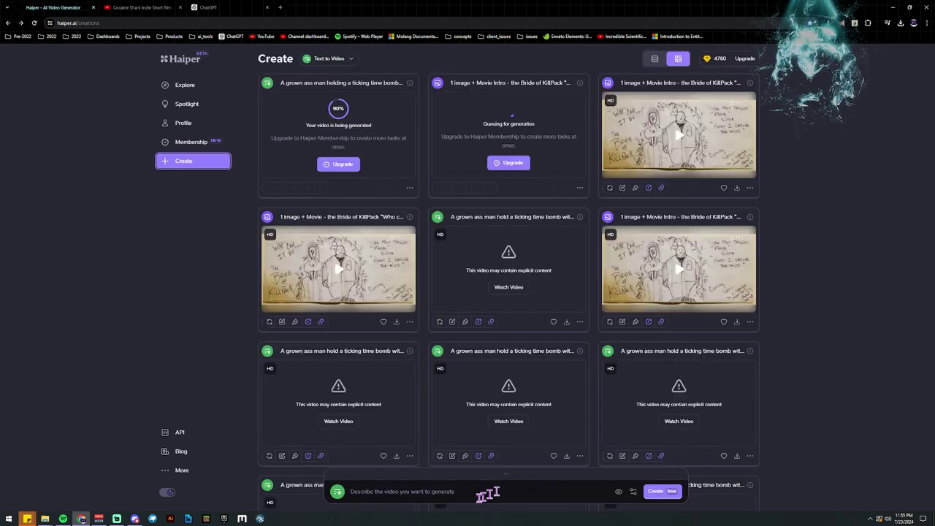
key("Return")
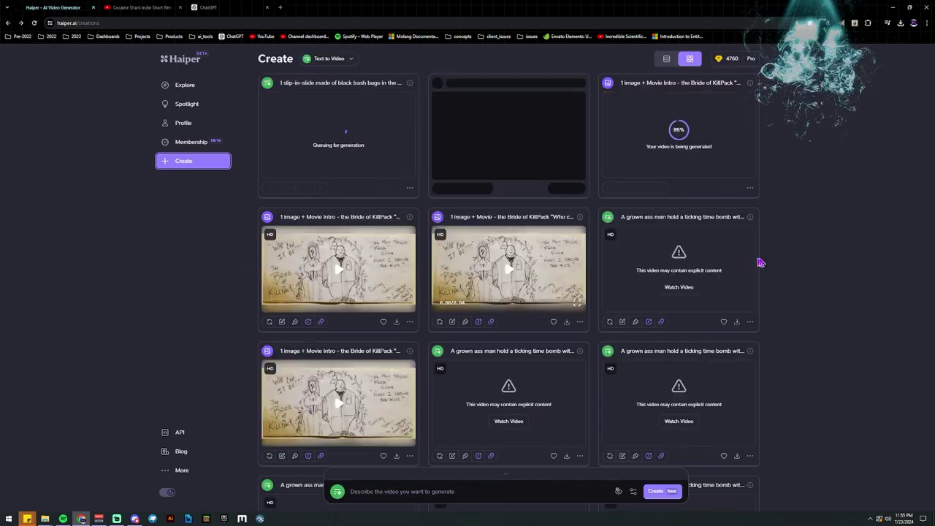
Preview the Bride of KillPack clips and reveal two of the time bomb videos hidden as explicit content
mouse_move(358, 384)
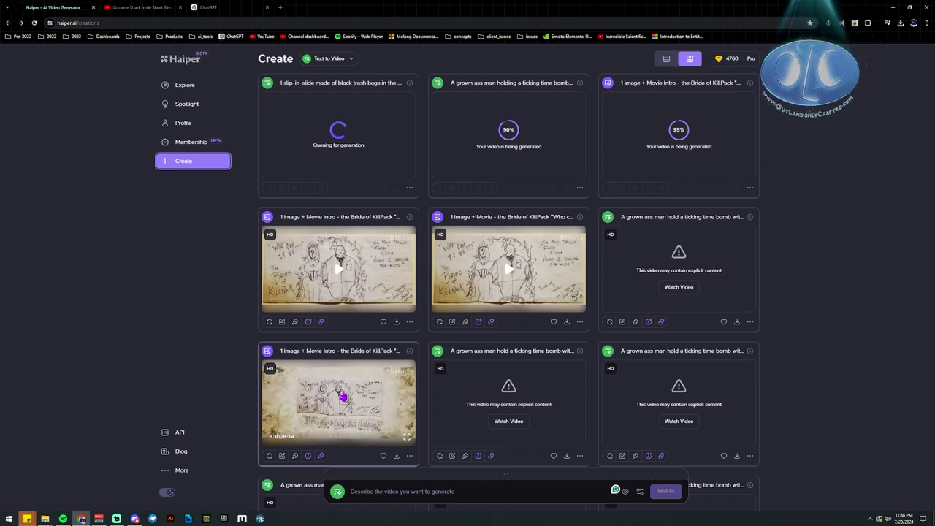
left_click(511, 428)
mouse_move(538, 270)
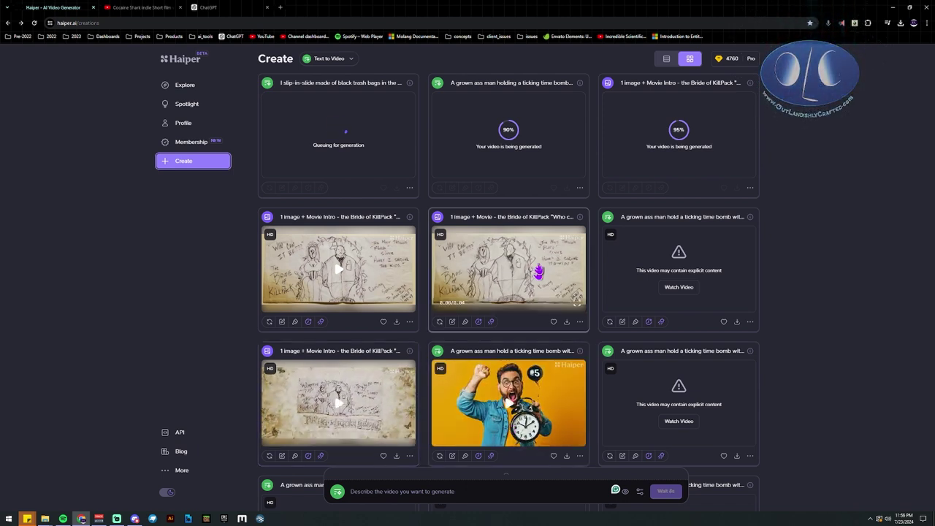
mouse_move(313, 276)
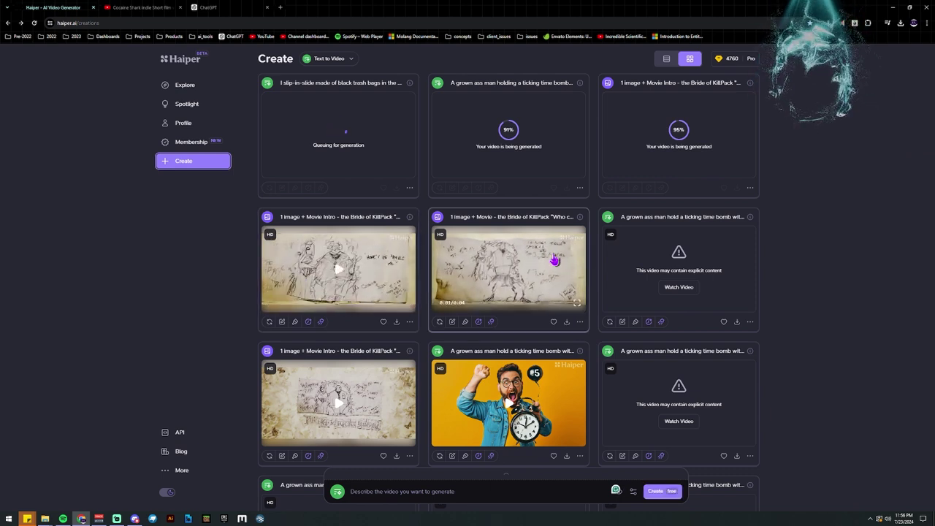
left_click(678, 287)
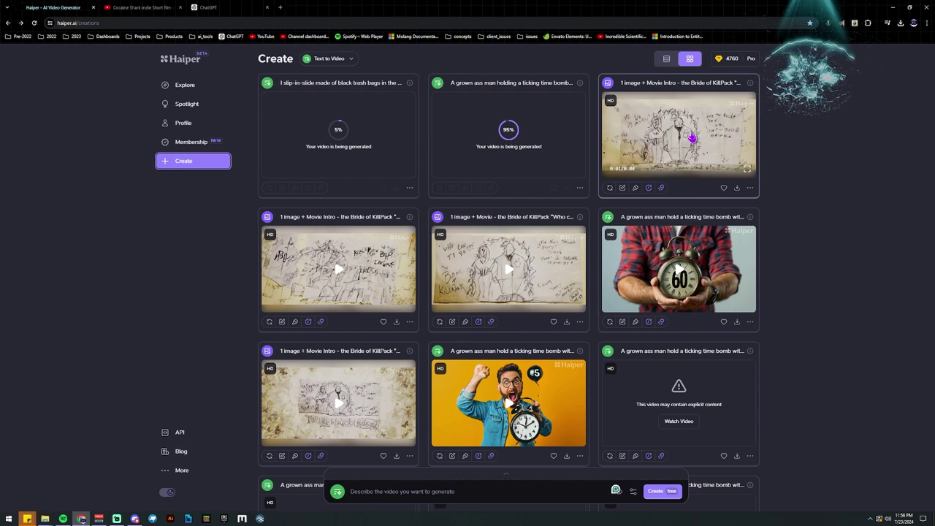
Download the newest Bride of KillPack movie intro video with watermark
left_click(733, 189)
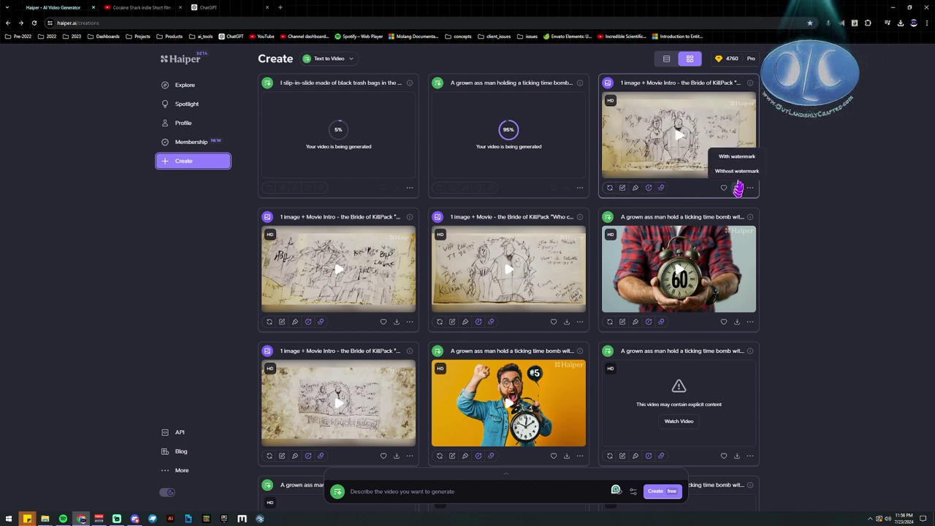
left_click(739, 164)
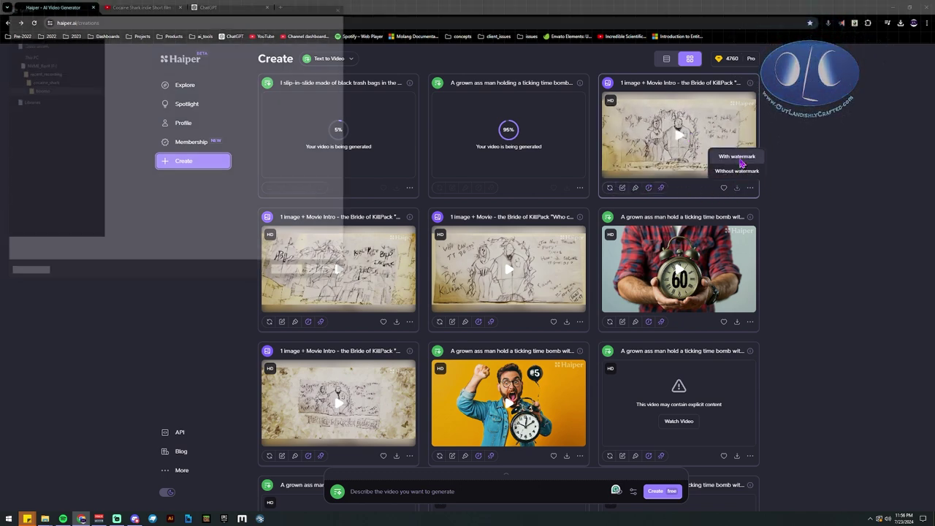
left_click(286, 272)
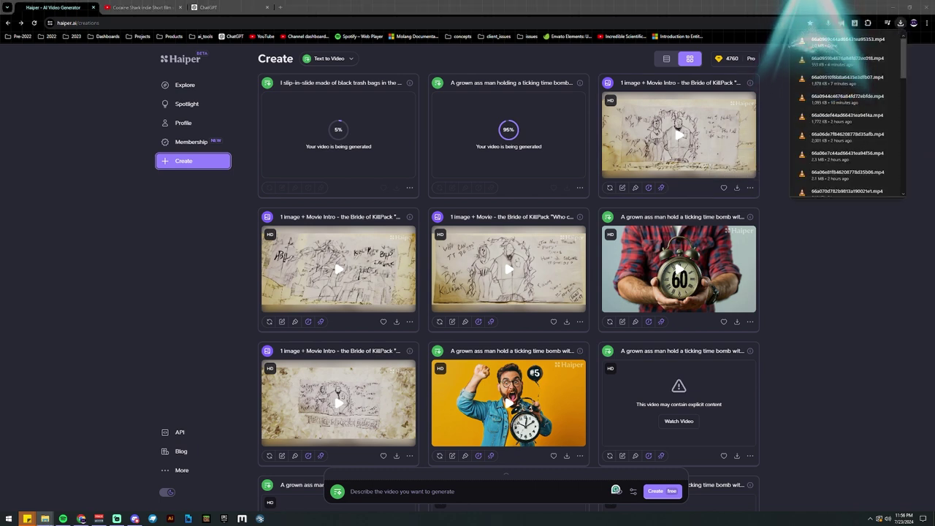
Play the newly downloaded movie intro video in VLC, then close the player and dismiss the downloads list
left_click(847, 40)
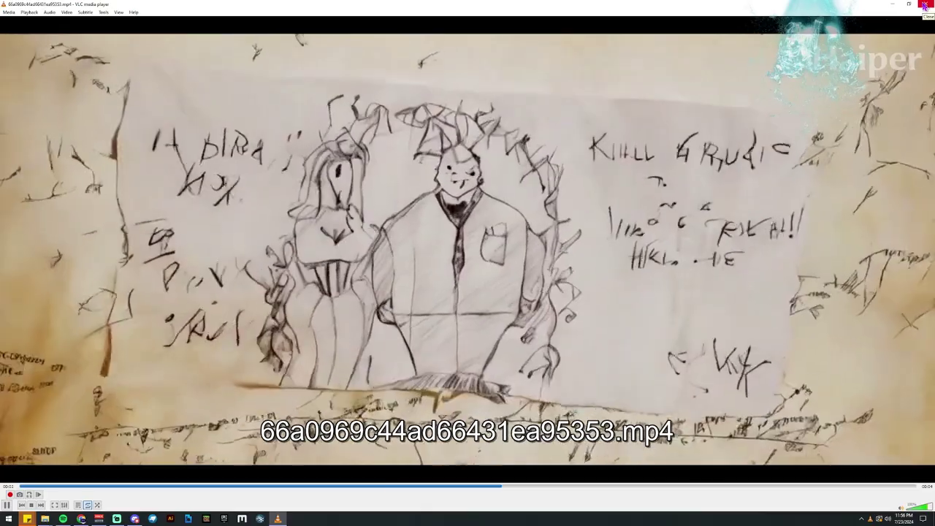
left_click(924, 6)
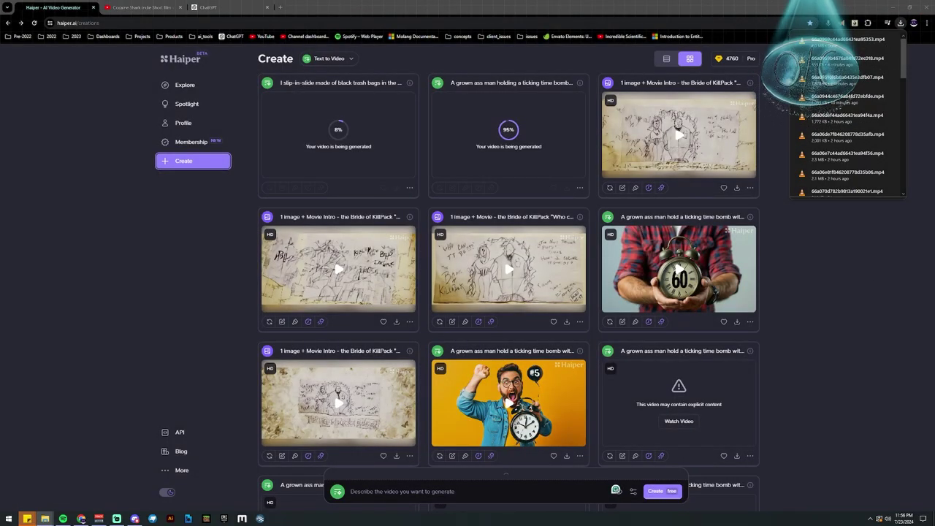
left_click(847, 264)
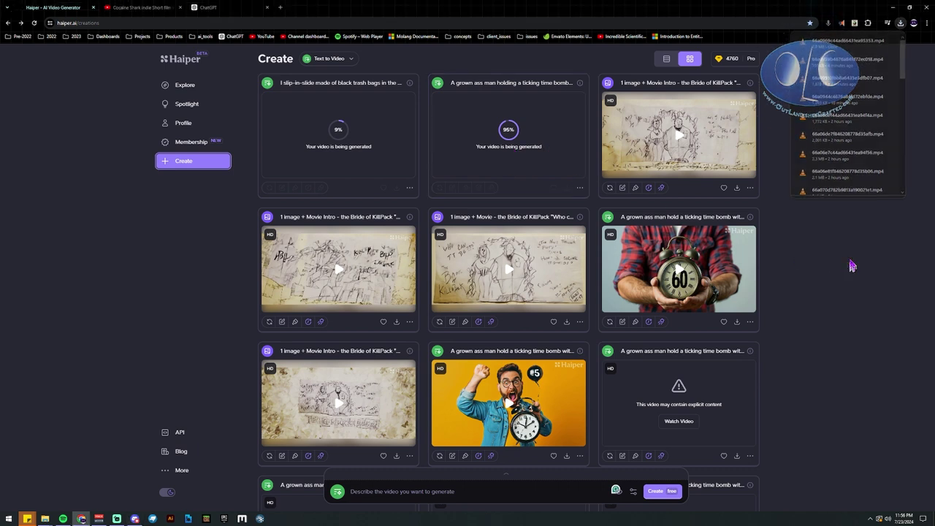
Reveal the newly generated time bomb video and switch to another window
left_click(519, 159)
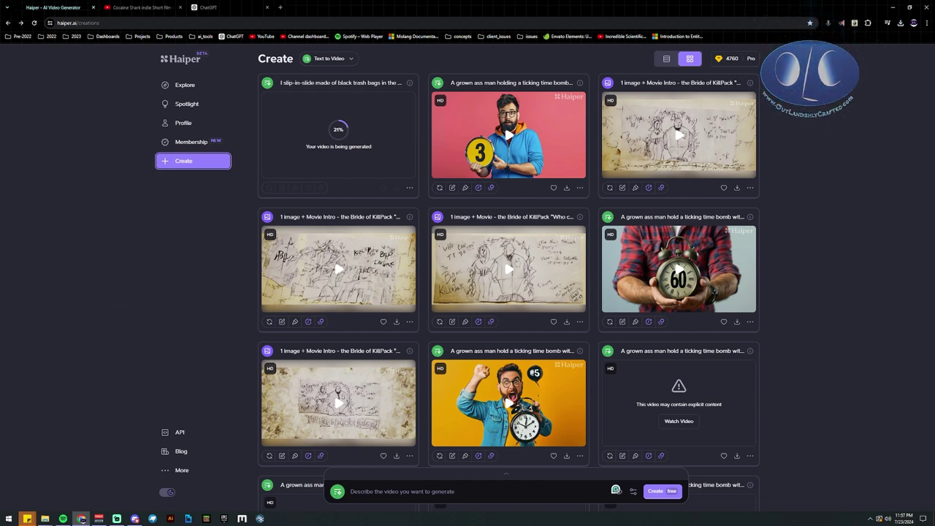
key("alt+Tab")
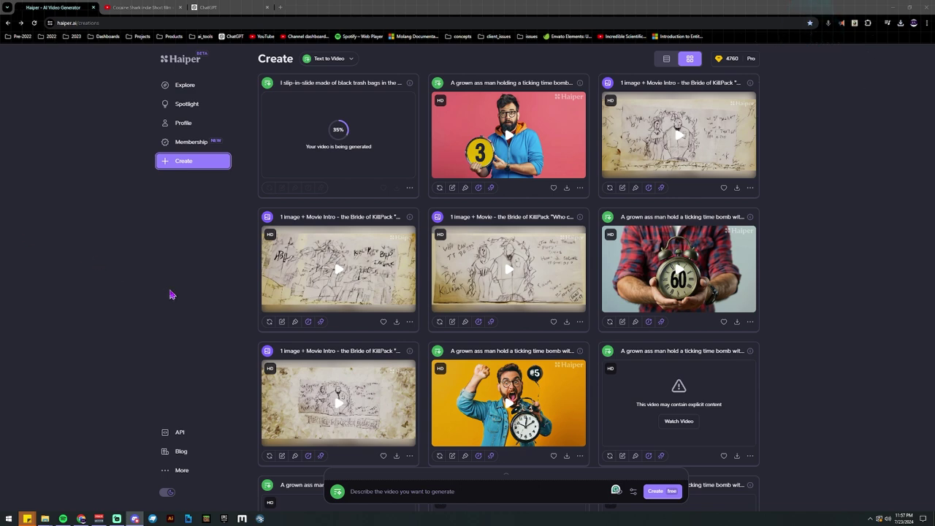
Reveal the two hidden time bomb videos beside the lowest Bride of KillPack clip and the newest time bomb video
scroll(294, 317, "down", 1)
scroll(305, 313, "up", 1)
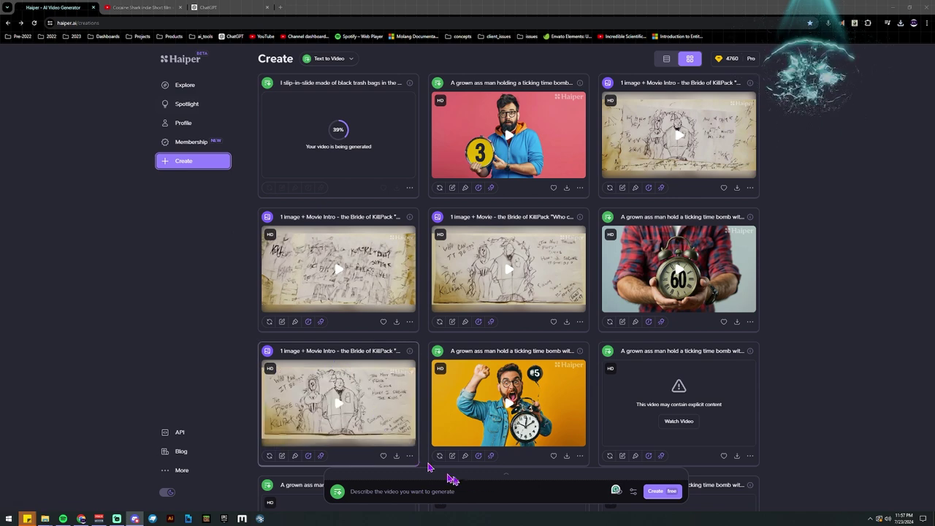
scroll(350, 380, "down", 2)
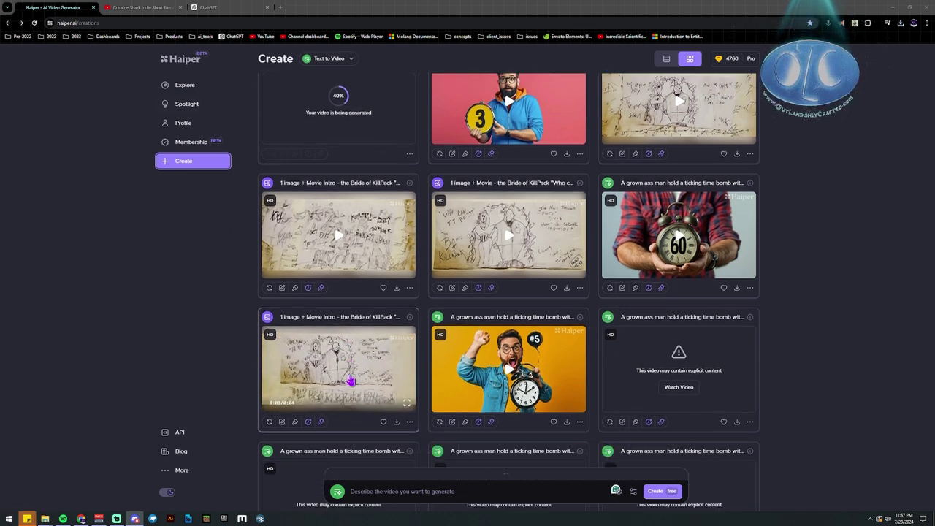
scroll(351, 381, "down", 4)
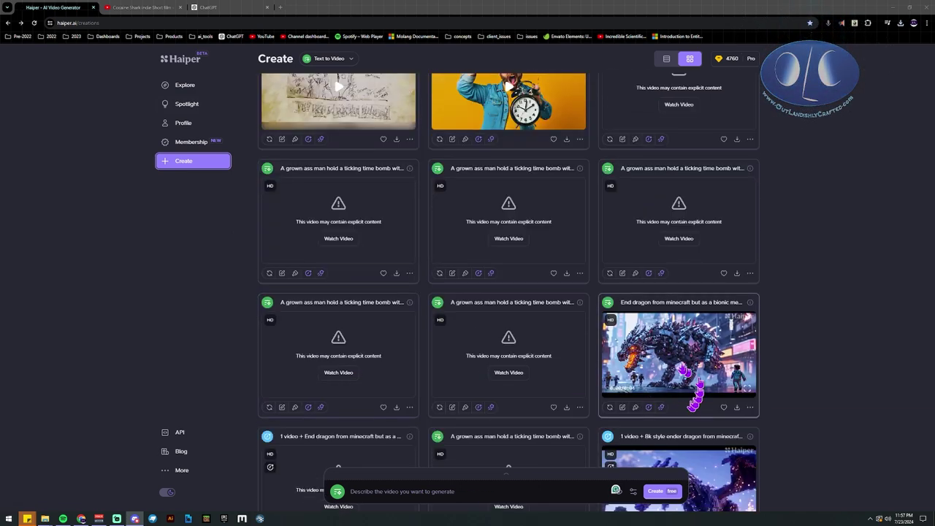
scroll(698, 380, "down", 2)
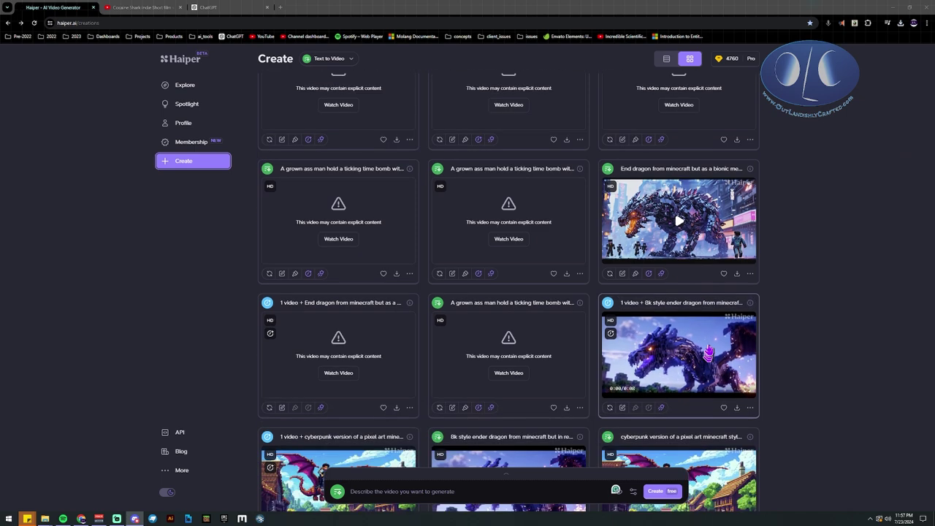
scroll(707, 219, "up", 1)
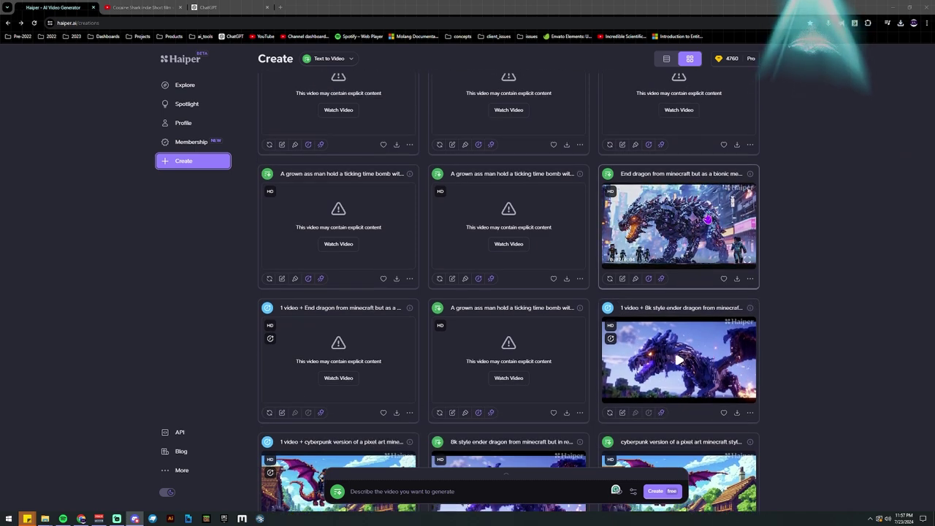
scroll(707, 219, "up", 4)
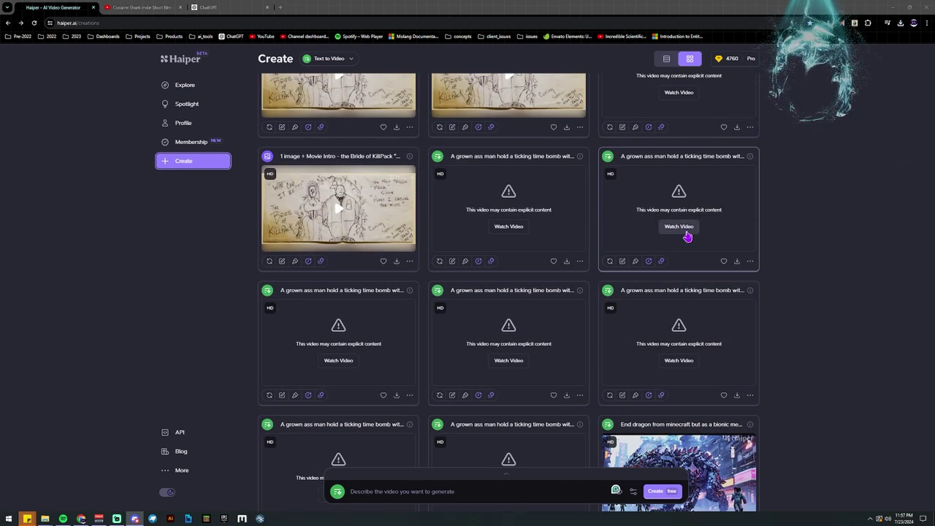
left_click(684, 229)
left_click(511, 228)
scroll(635, 235, "up", 2)
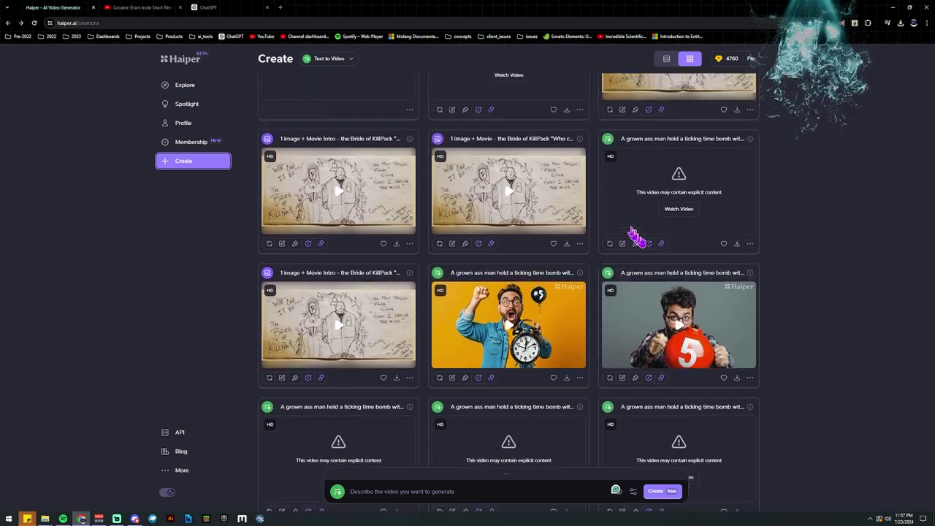
scroll(635, 236, "up", 1)
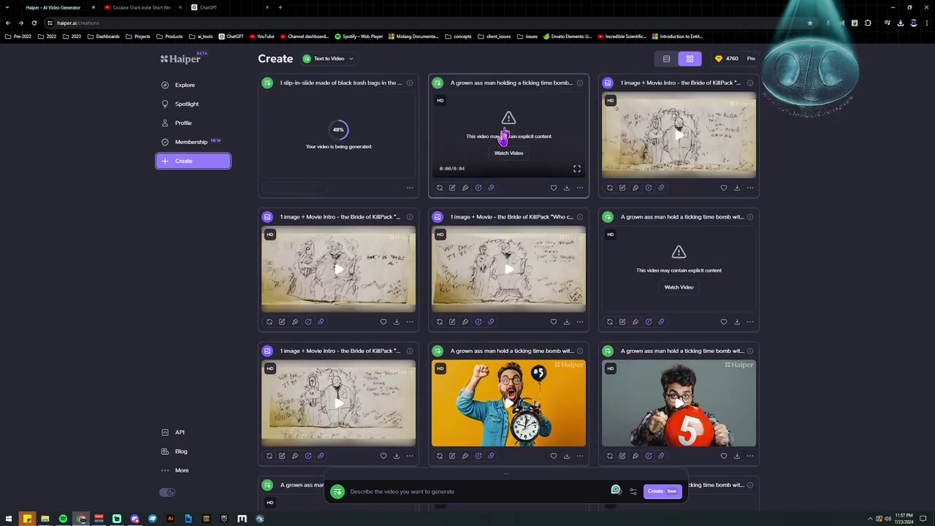
left_click(509, 153)
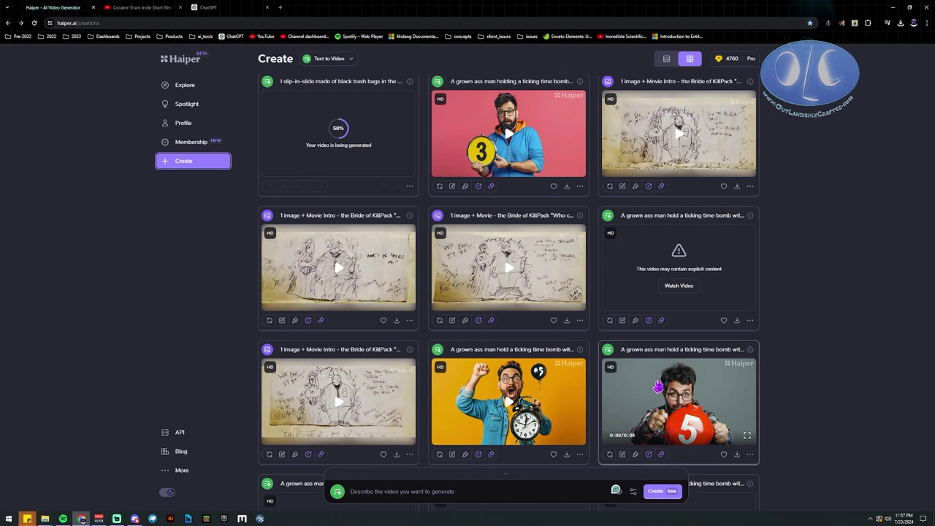
Look through the older Minecraft dragon videos and reveal the newest time bomb video again
scroll(658, 387, "down", 6)
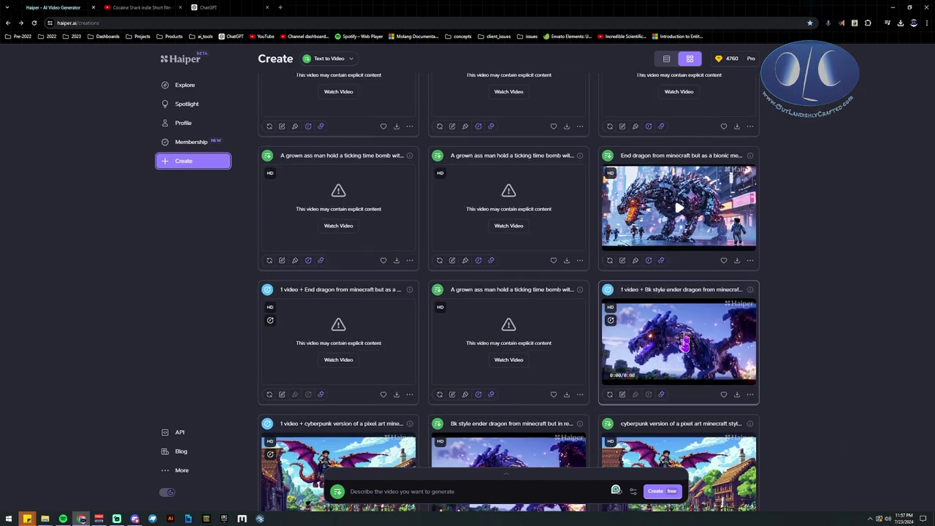
scroll(685, 343, "down", 3)
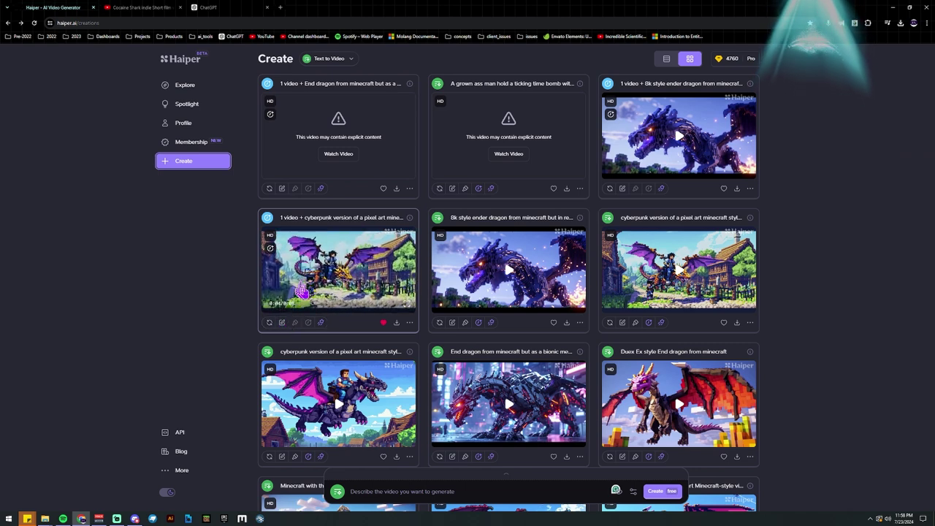
scroll(369, 387, "down", 3)
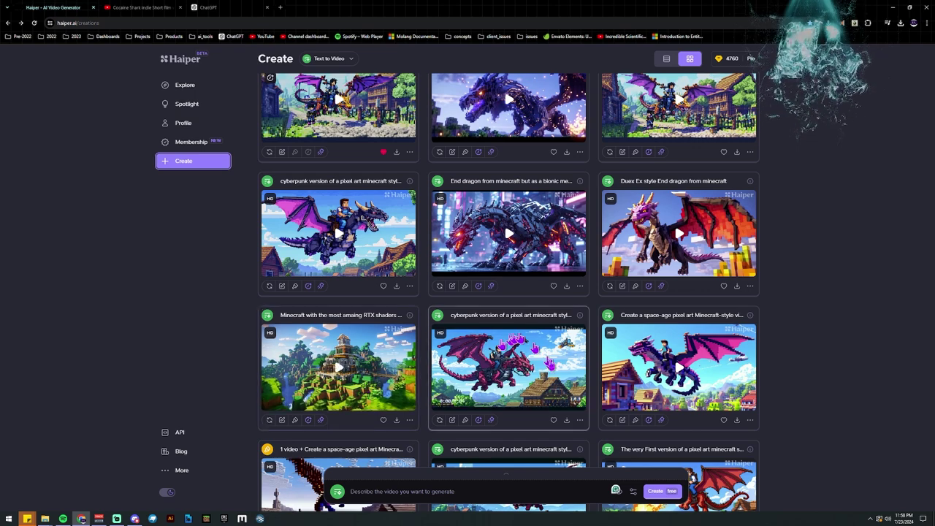
scroll(511, 376, "down", 2)
scroll(540, 373, "down", 1)
scroll(541, 358, "up", 5)
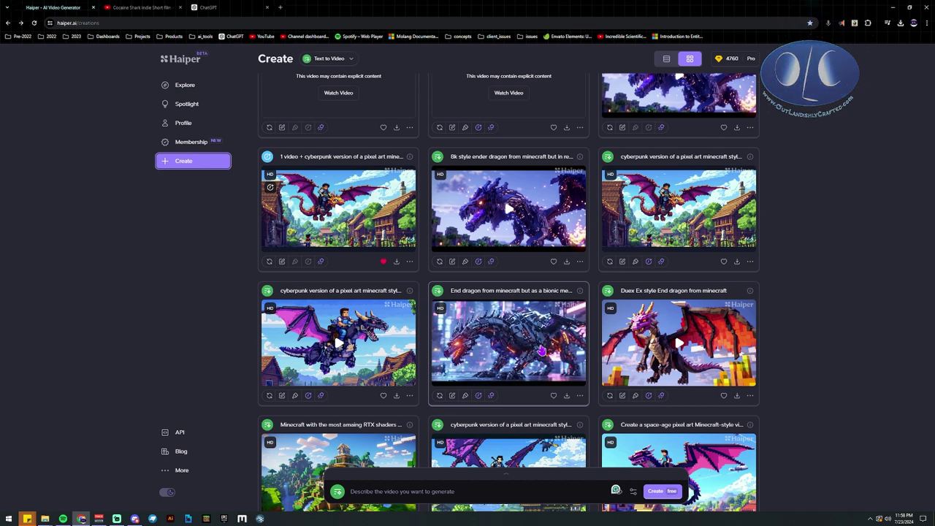
scroll(549, 351, "up", 5)
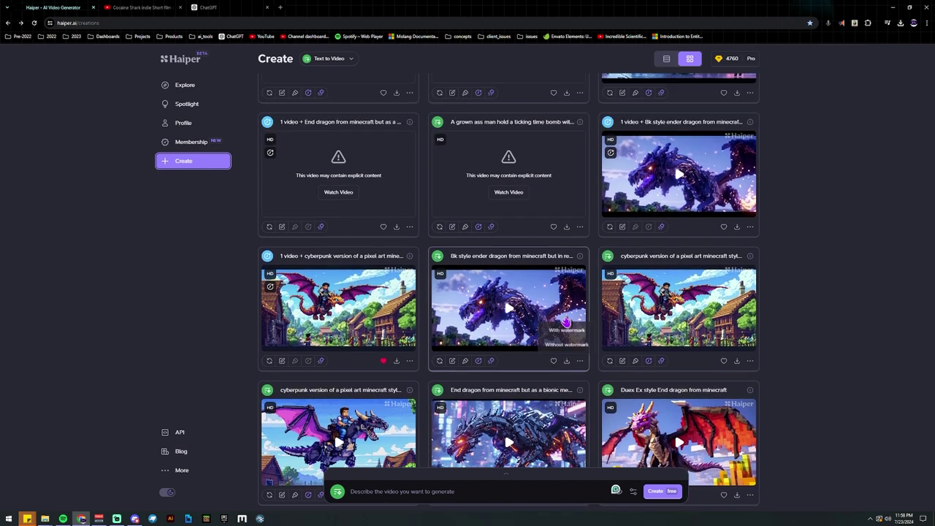
scroll(564, 321, "up", 5)
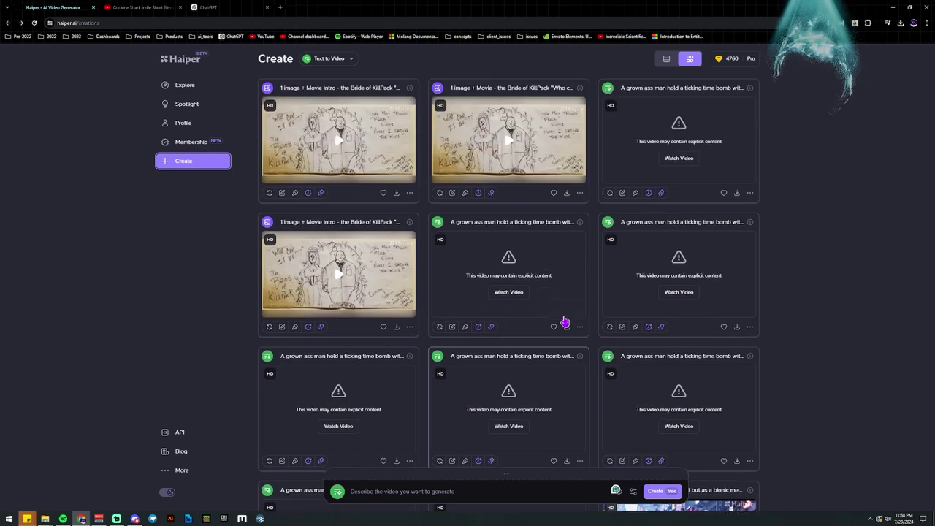
mouse_move(567, 321)
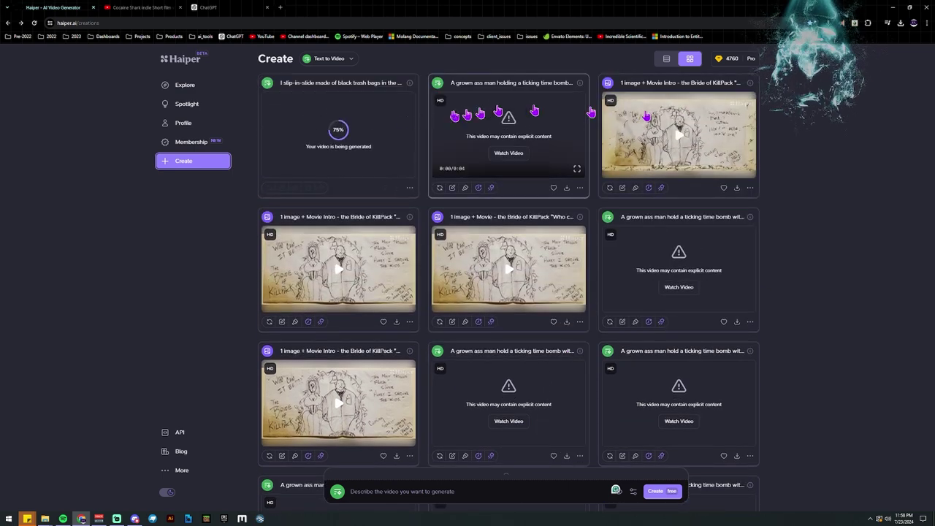
left_click(515, 154)
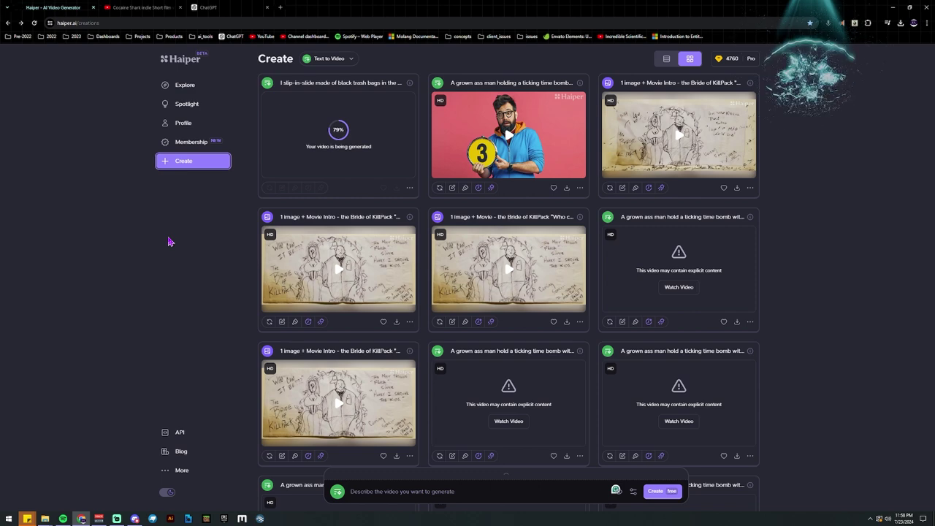
View the liked cyberpunk pixel art Minecraft dragon video in its detail view and return to the creations
scroll(421, 319, "down", 9)
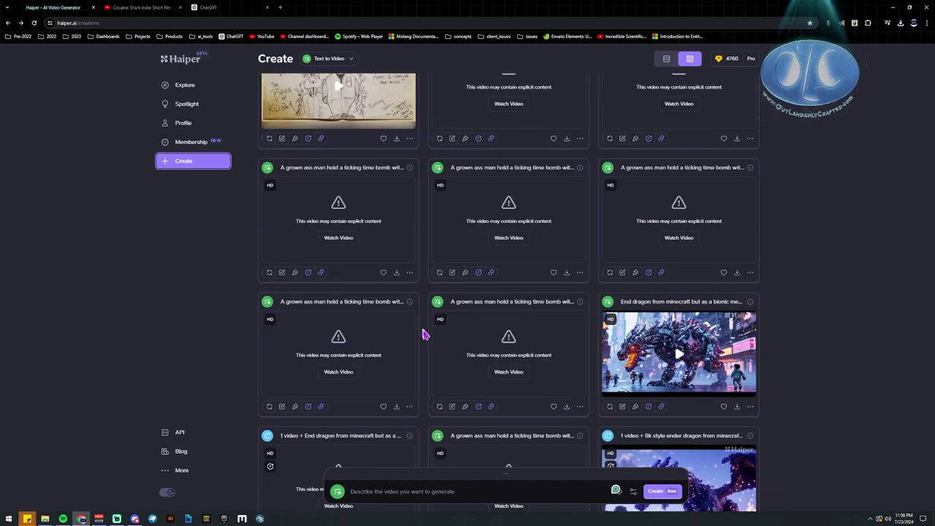
scroll(429, 332, "down", 5)
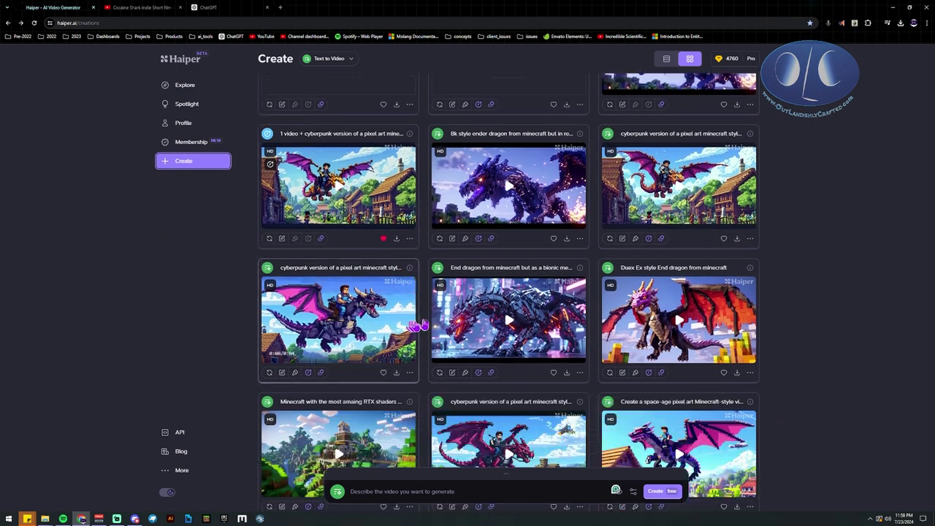
scroll(650, 315, "down", 1)
scroll(650, 316, "up", 1)
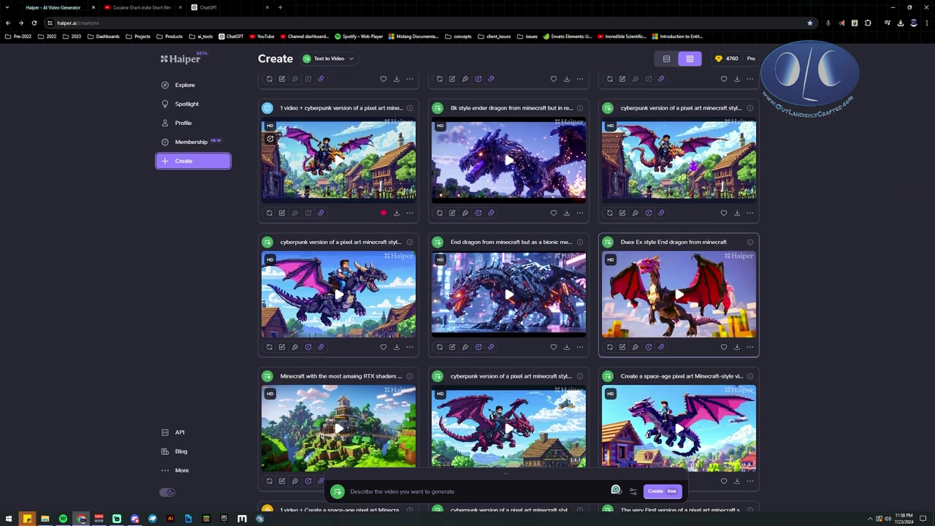
left_click(364, 178)
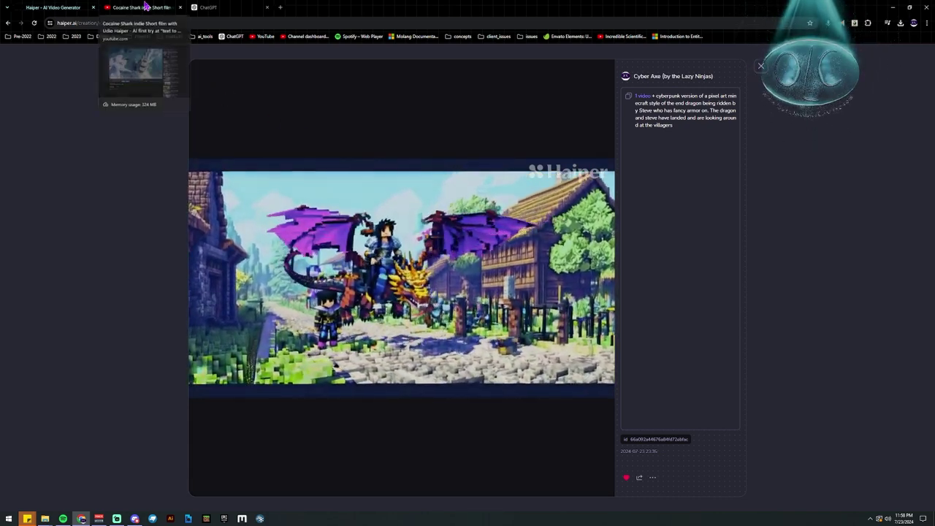
left_click(395, 284)
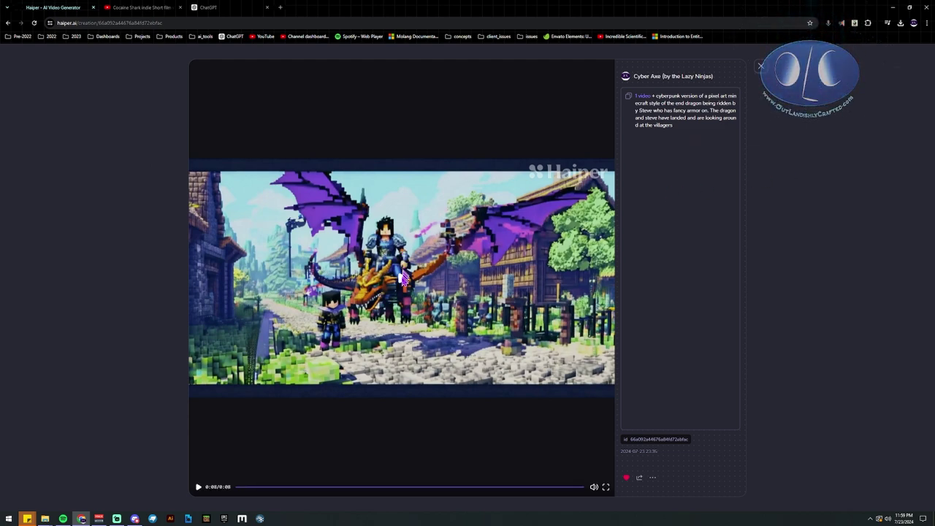
left_click(833, 292)
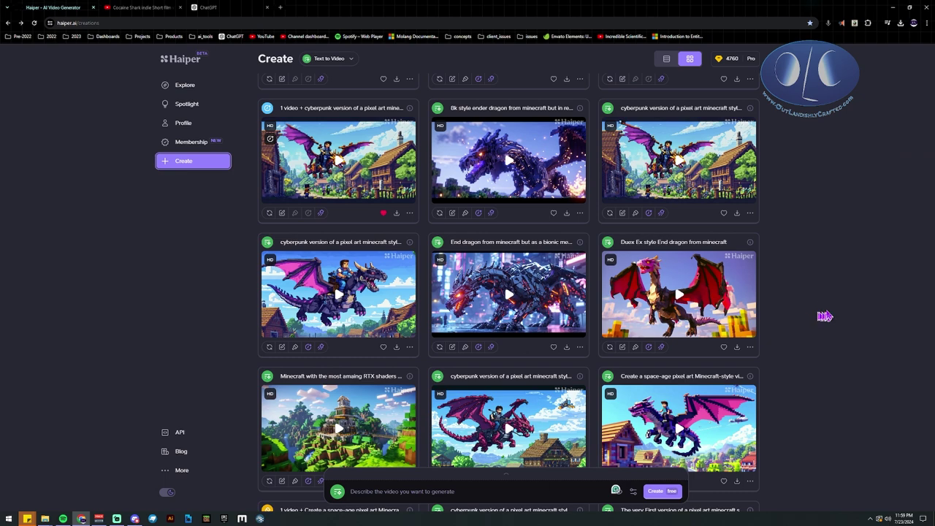
Examine the older fire-breathing dragon variations and check the generation progress of the slip-in-slide video
scroll(617, 288, "down", 1)
scroll(610, 283, "down", 2)
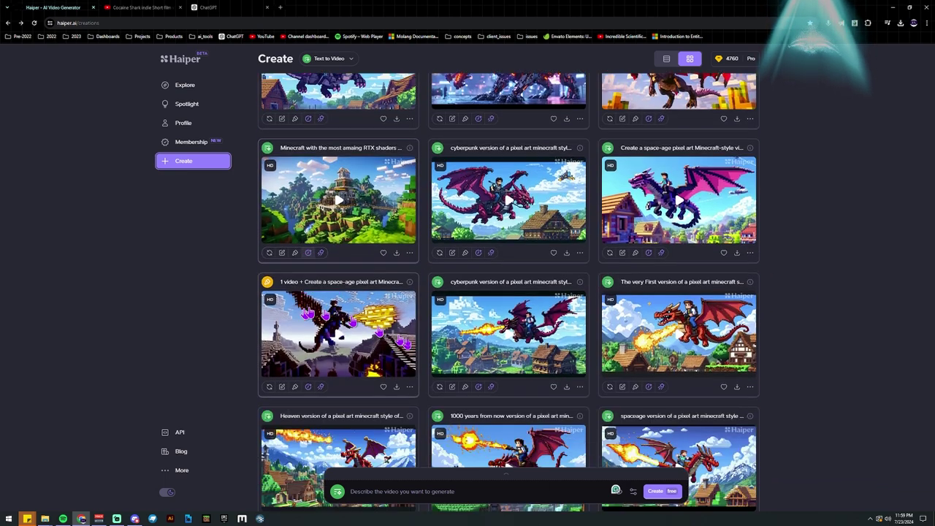
scroll(595, 283, "down", 3)
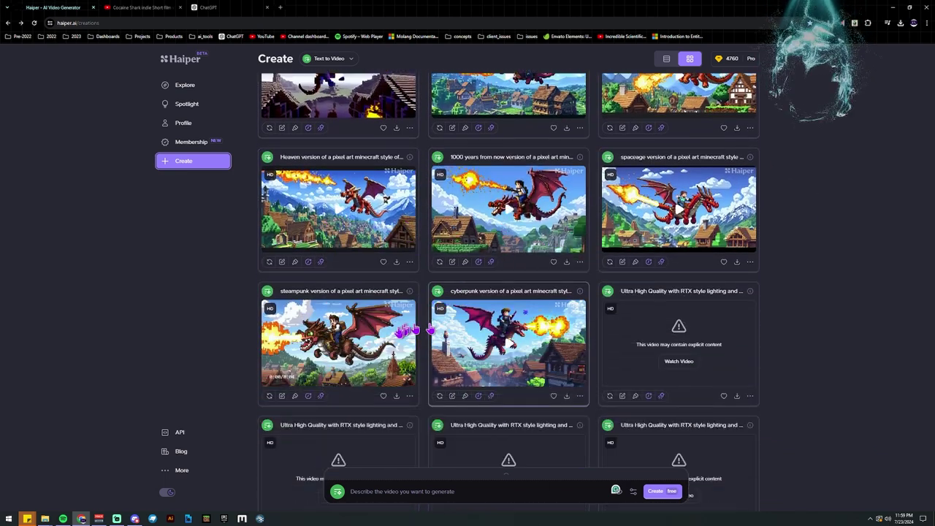
scroll(616, 249, "up", 4)
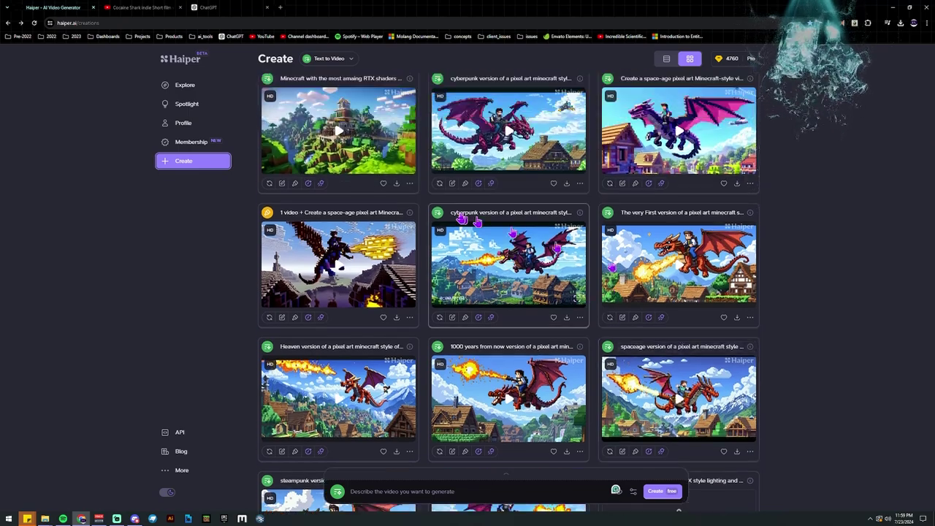
scroll(616, 219, "up", 5)
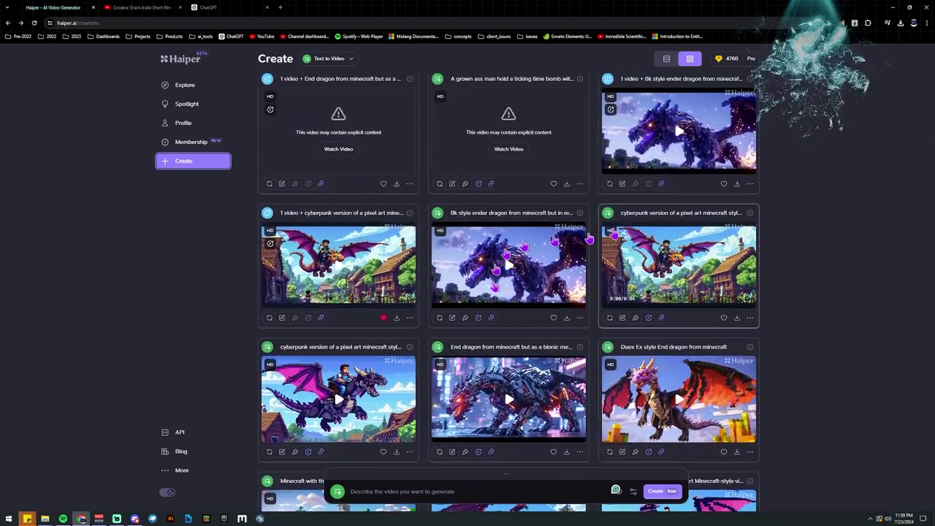
scroll(699, 191, "up", 7)
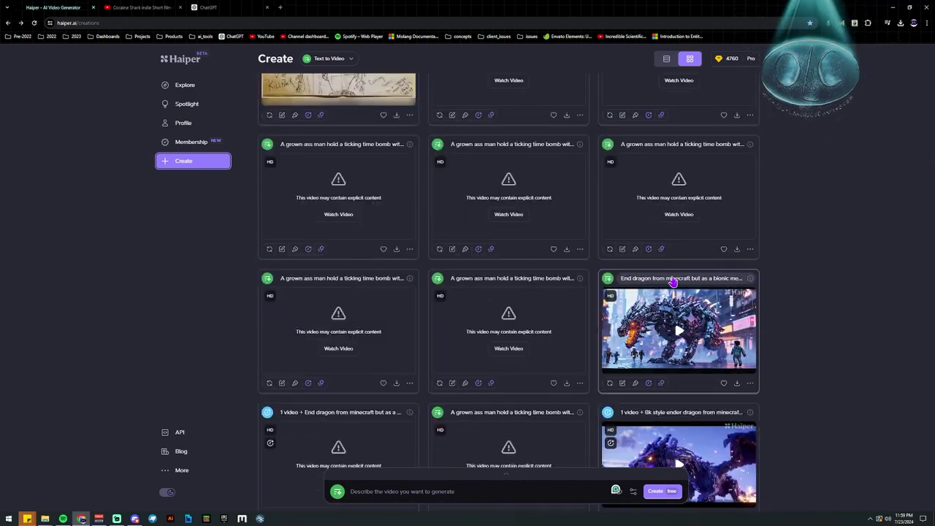
scroll(673, 283, "up", 4)
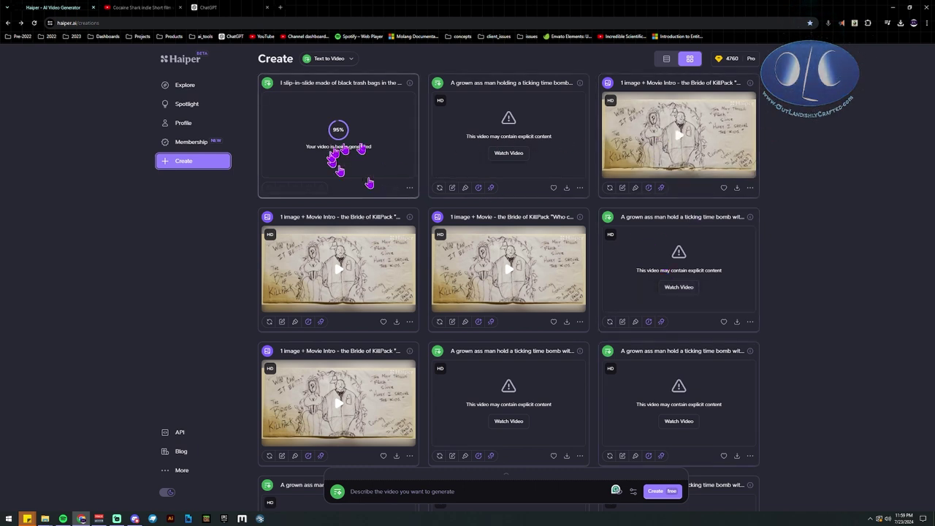
Go back to the Minecraft dragon videos among the earlier creations
scroll(642, 337, "down", 3)
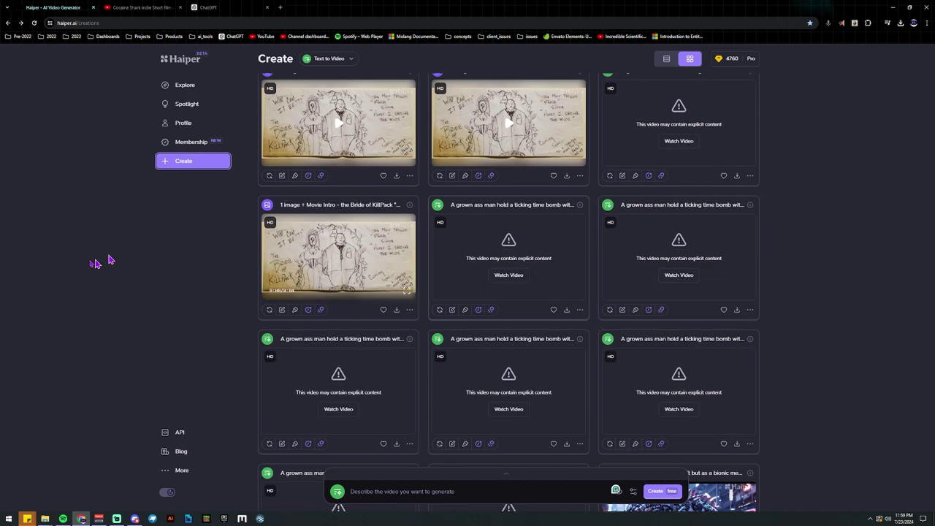
scroll(471, 351, "down", 5)
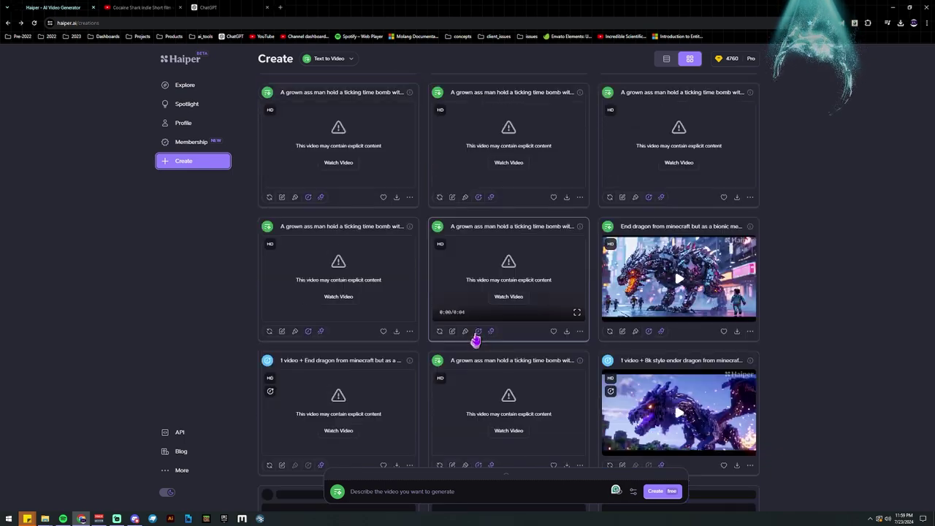
scroll(475, 334, "down", 4)
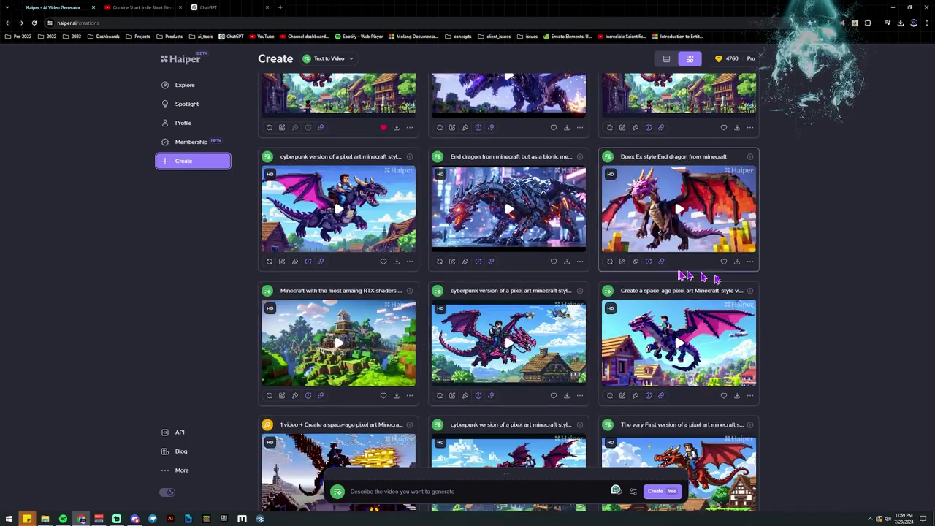